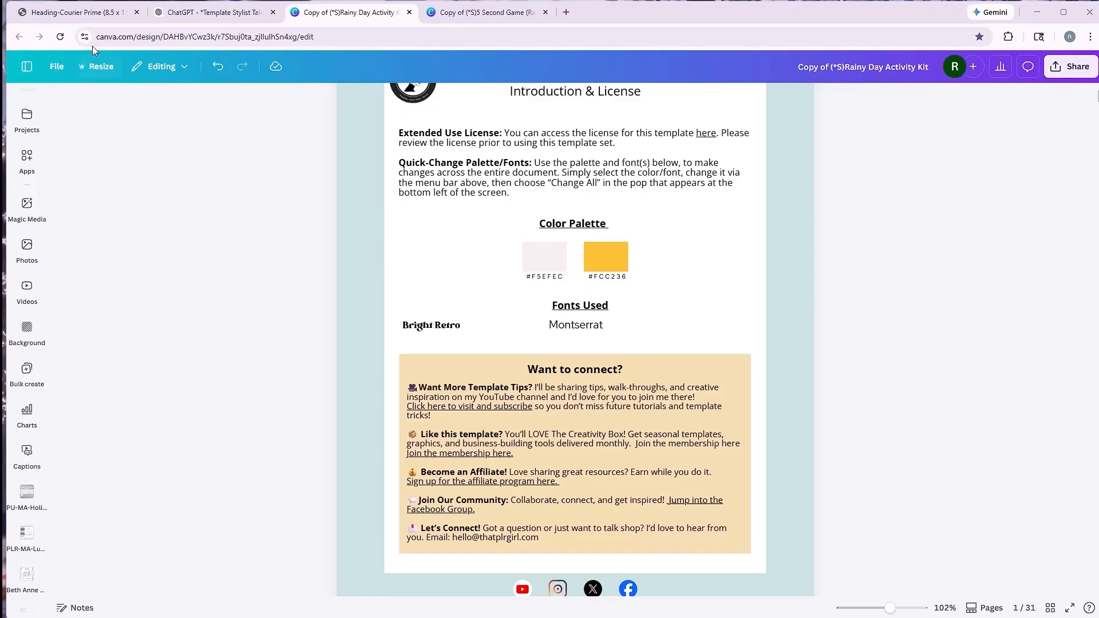
# - Switch to the AI Product Studio PDF and look over its guide to the GPT assistants
pyautogui.click(80, 18)
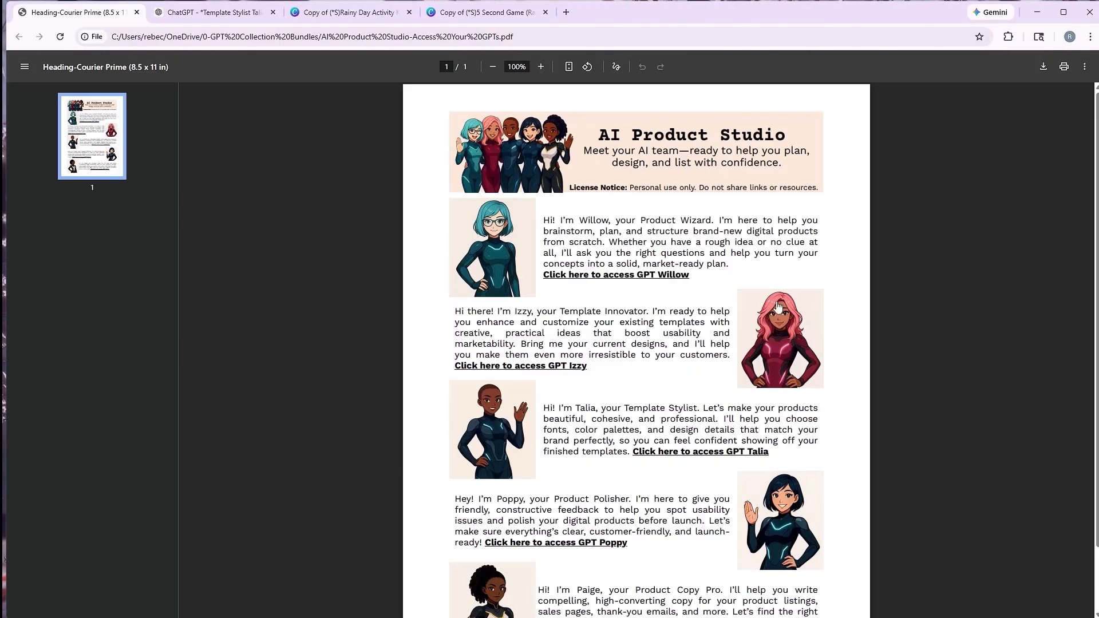
pyautogui.scroll(-1, 693, 401)
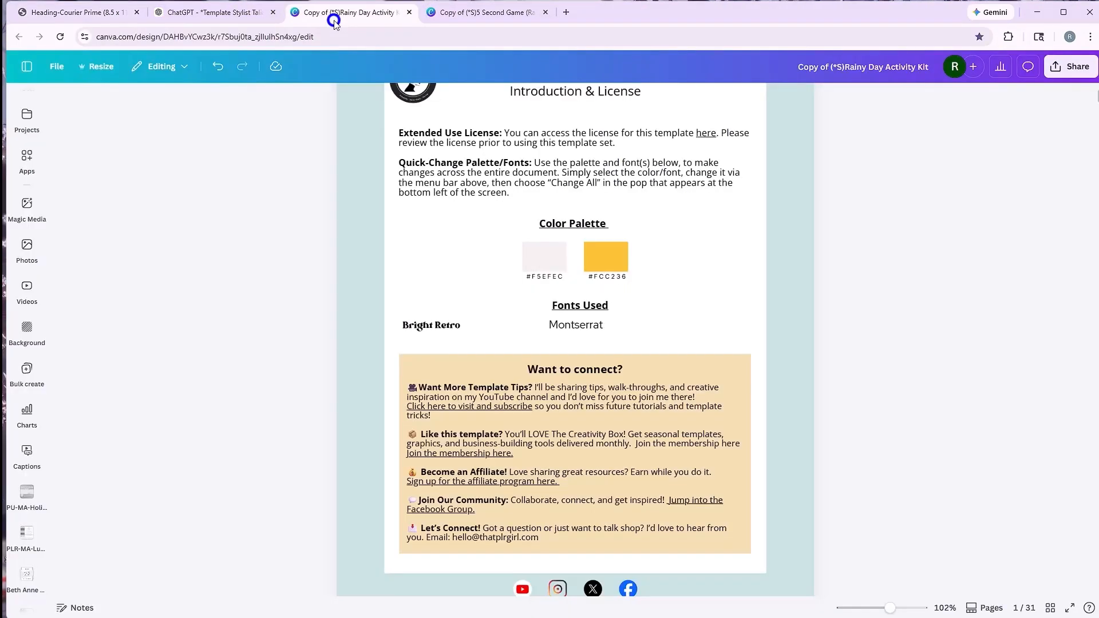
# - Switch to the Canva Rainy Day Activity Kit and compare the color palettes and fonts on its two introduction pages
pyautogui.click(334, 17)
pyautogui.scroll(-10, 564, 318)
pyautogui.scroll(3, 564, 318)
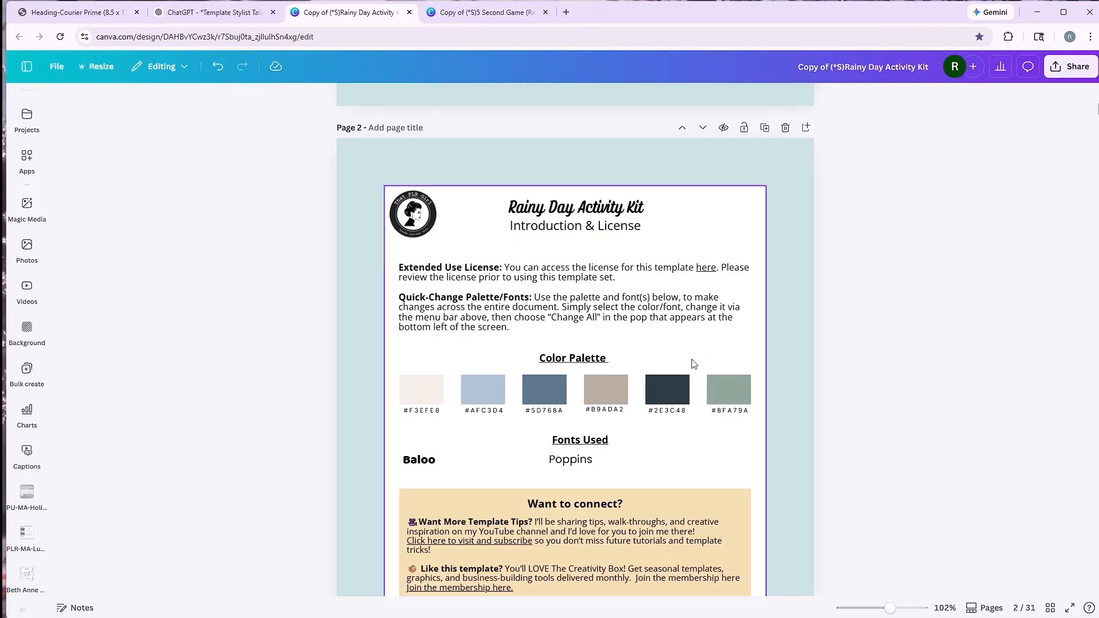
pyautogui.scroll(5, 710, 315)
pyautogui.scroll(3, 707, 310)
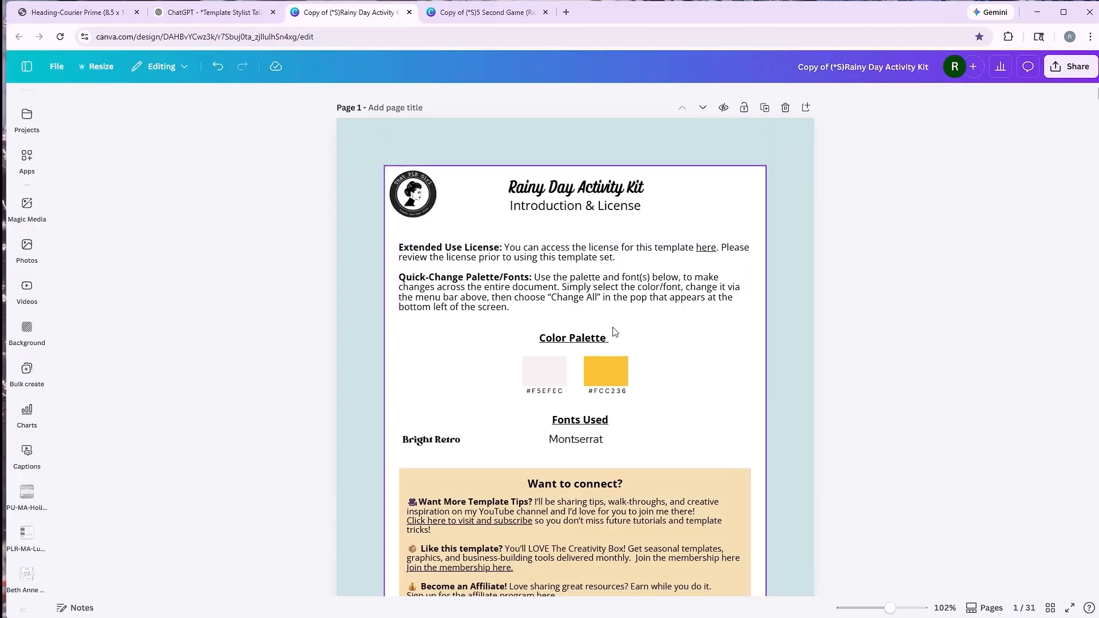
pyautogui.scroll(-4, 639, 372)
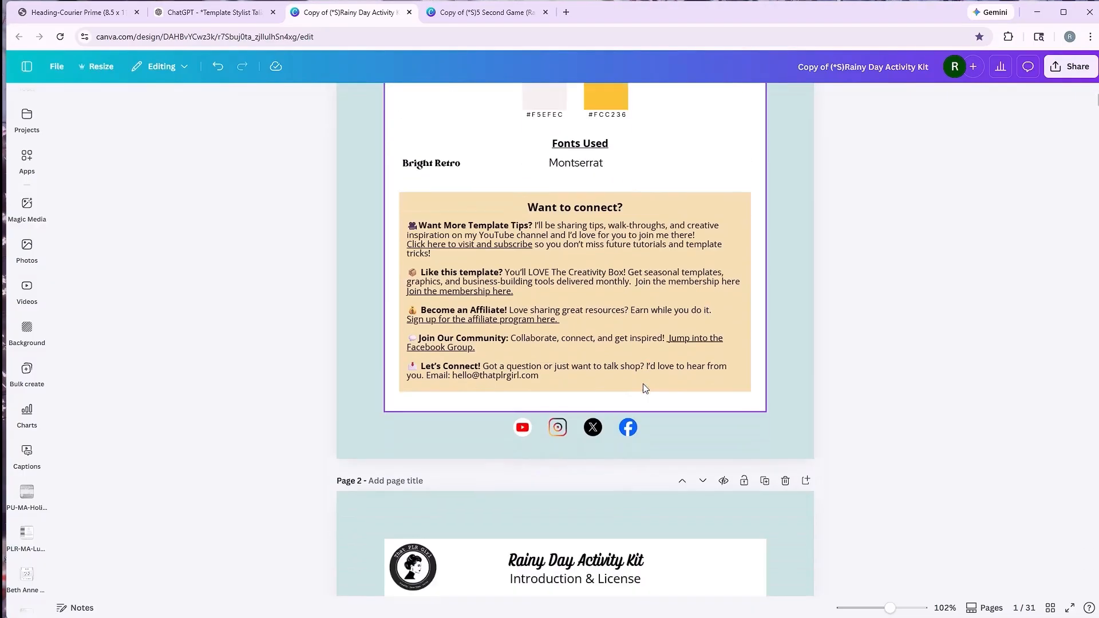
pyautogui.click(394, 399)
pyautogui.scroll(3, 399, 321)
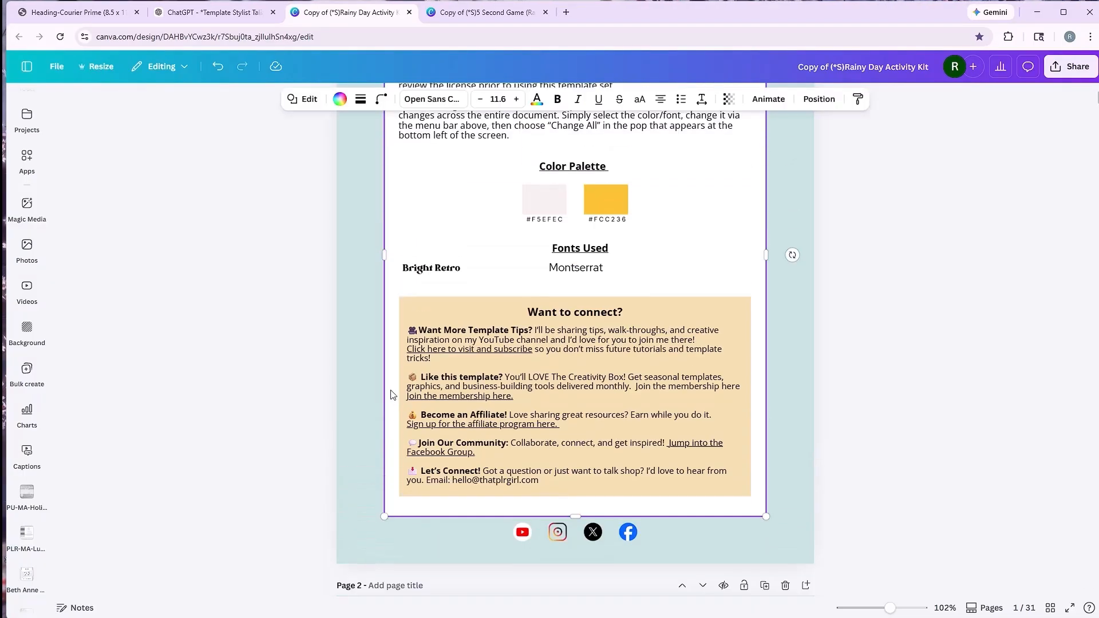
pyautogui.moveTo(399, 284)
pyautogui.mouseDown()
pyautogui.moveTo(389, 280)
pyautogui.moveTo(400, 280)
pyautogui.mouseUp()
pyautogui.scroll(-6, 401, 282)
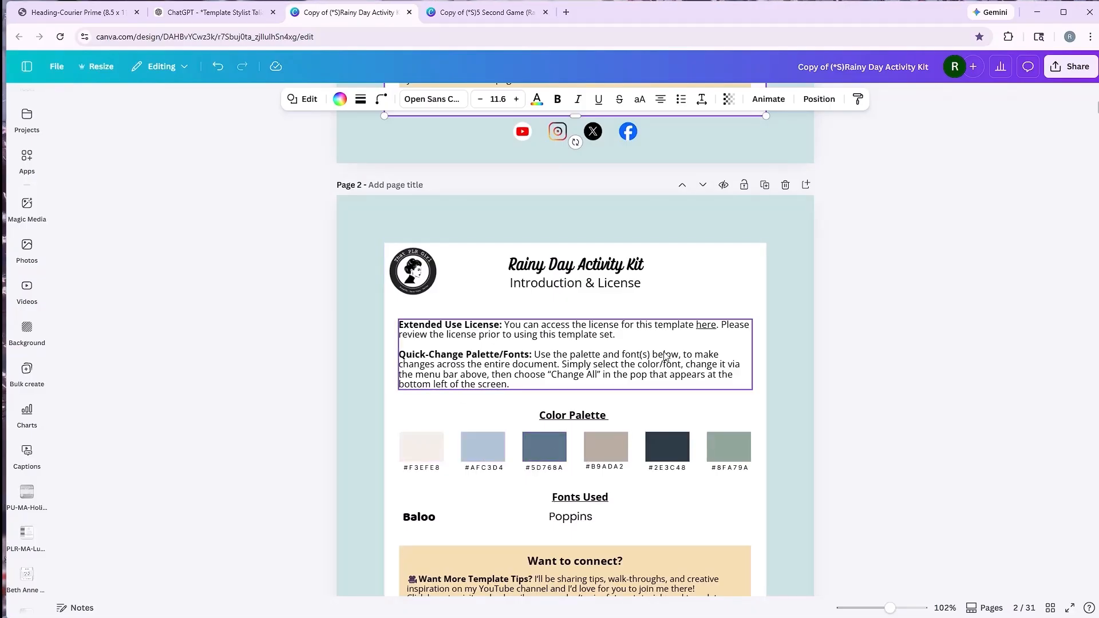
# - Unlock the white background panel on page 2 and lock it in place again
pyautogui.click(690, 268)
pyautogui.click(692, 248)
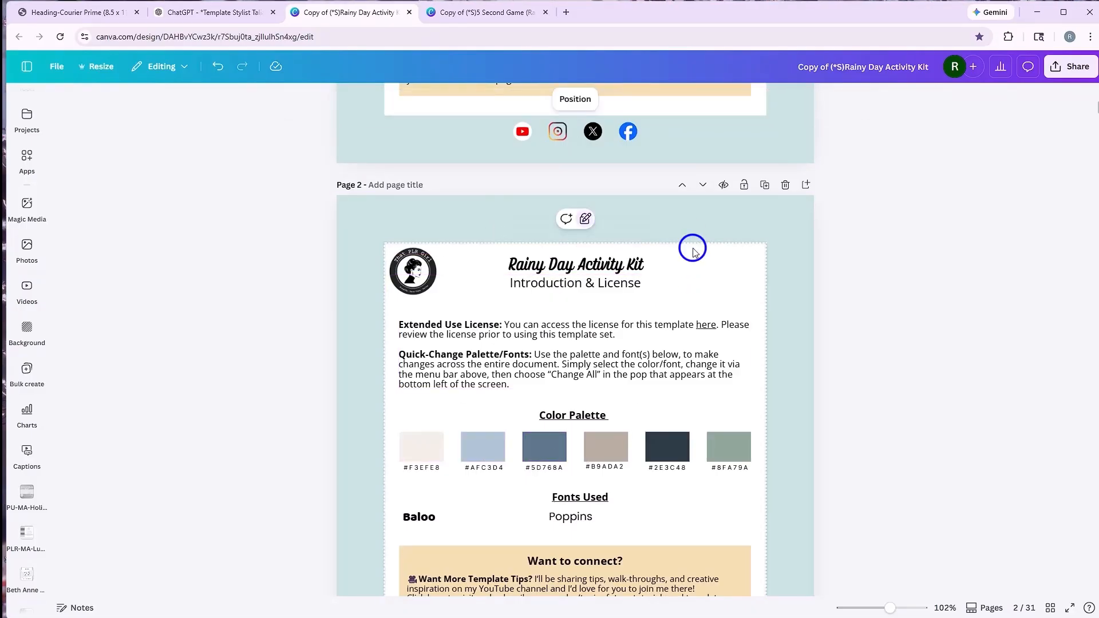
pyautogui.click(585, 222)
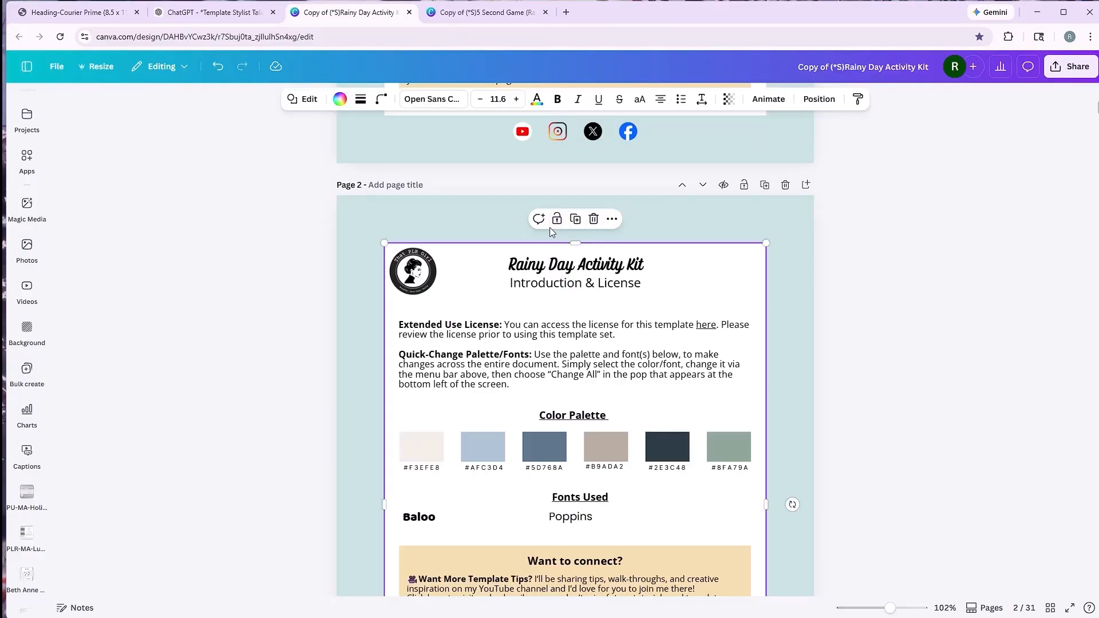
pyautogui.click(557, 222)
# - Group the six color swatches with their hex labels on page 2 and center the group under the Color Palette heading
pyautogui.moveTo(319, 444); pyautogui.dragTo(712, 458)
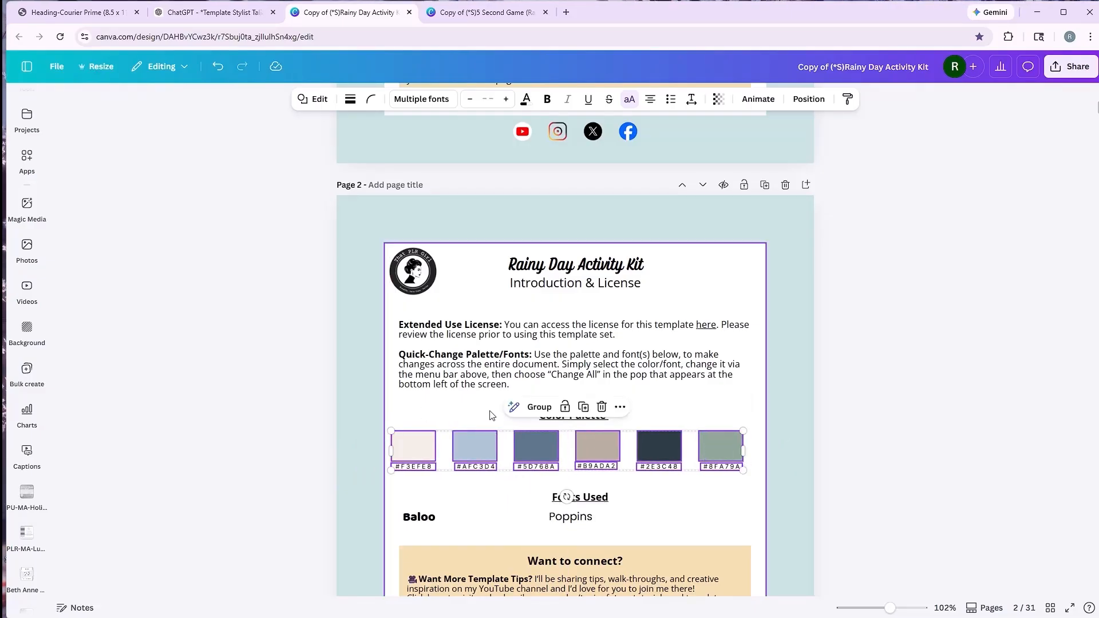
pyautogui.click(538, 407)
pyautogui.click(818, 400)
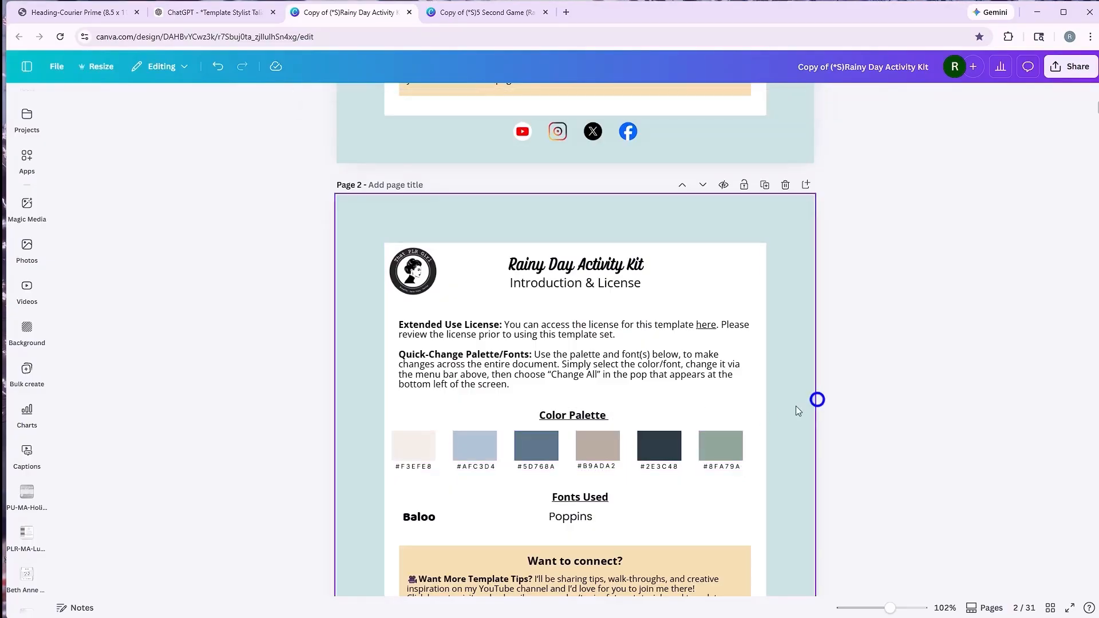
pyautogui.moveTo(604, 452); pyautogui.dragTo(611, 452)
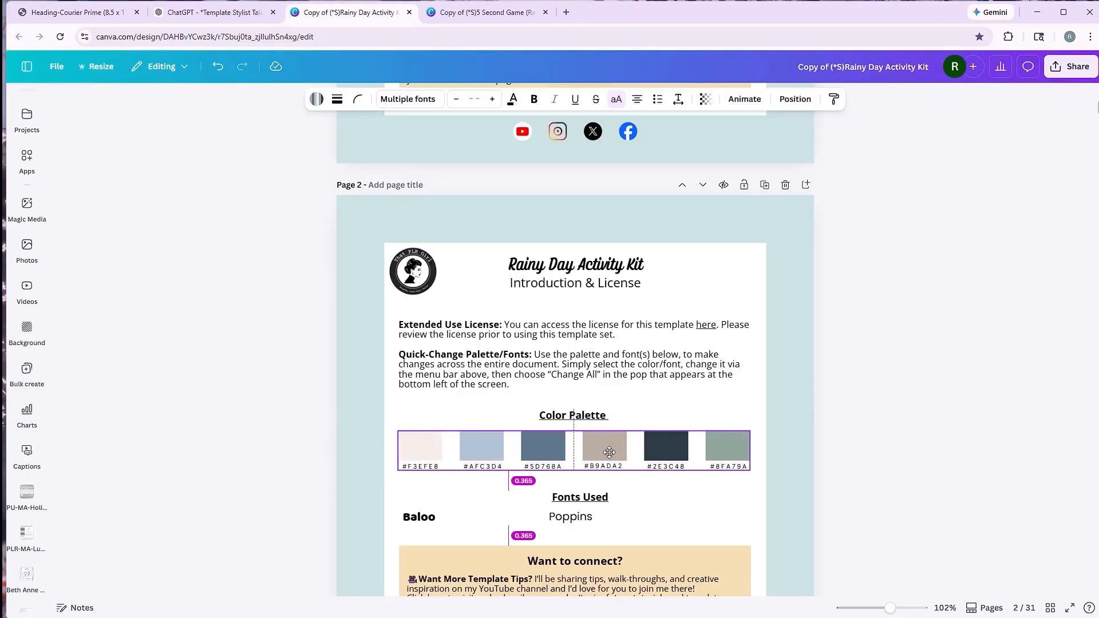
# - Combine the swatch group and the Fonts Used group on page 2 into a single group
pyautogui.click(437, 519)
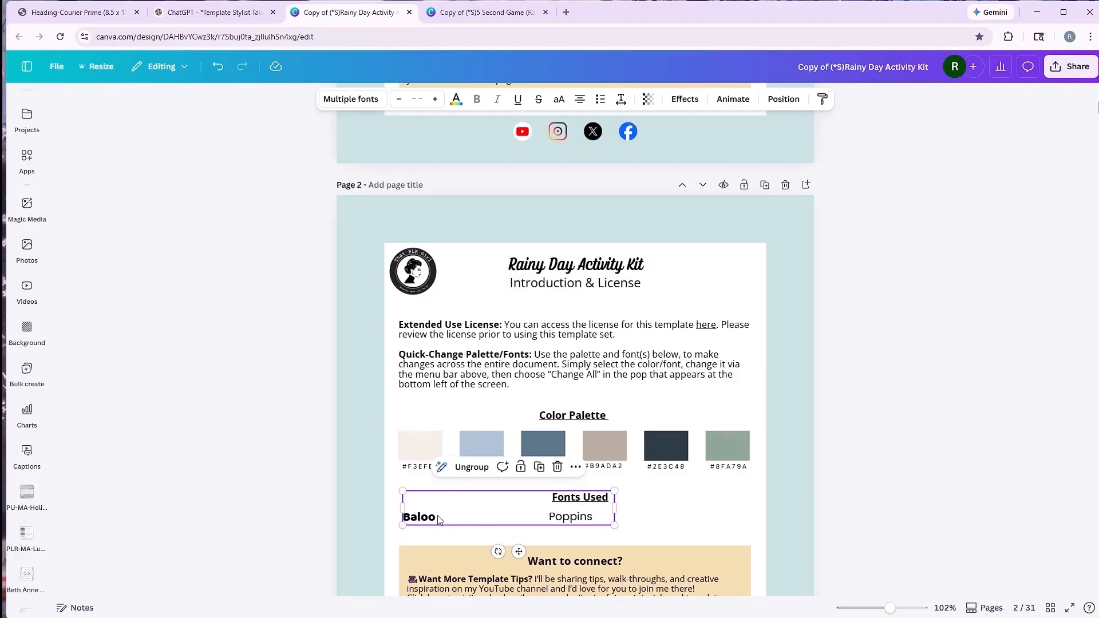
pyautogui.keyDown('shift'); pyautogui.click(430, 467); pyautogui.keyUp('shift')
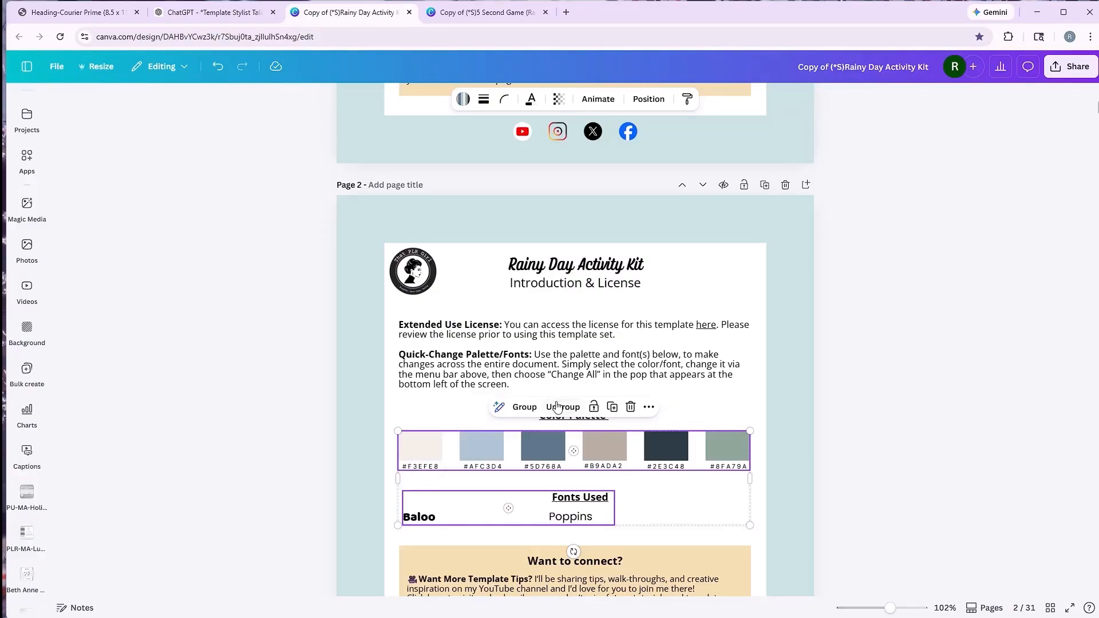
pyautogui.click(520, 412)
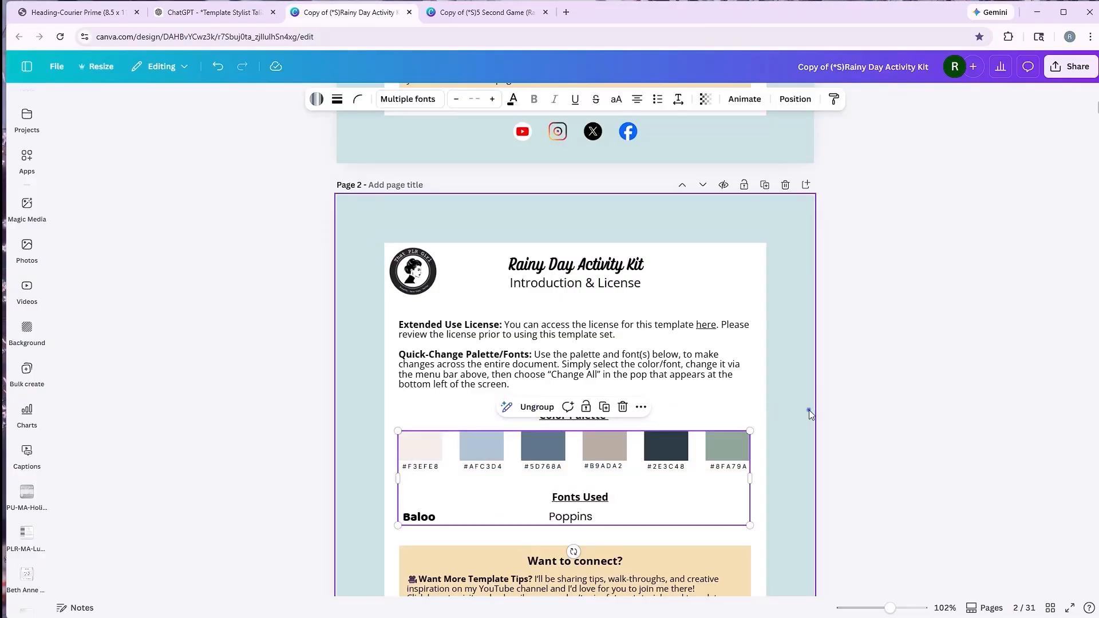
pyautogui.click(808, 410)
# - Duplicate the combined palette and fonts group on page 2 and move the copy partly over the page's right edge
pyautogui.click(726, 438)
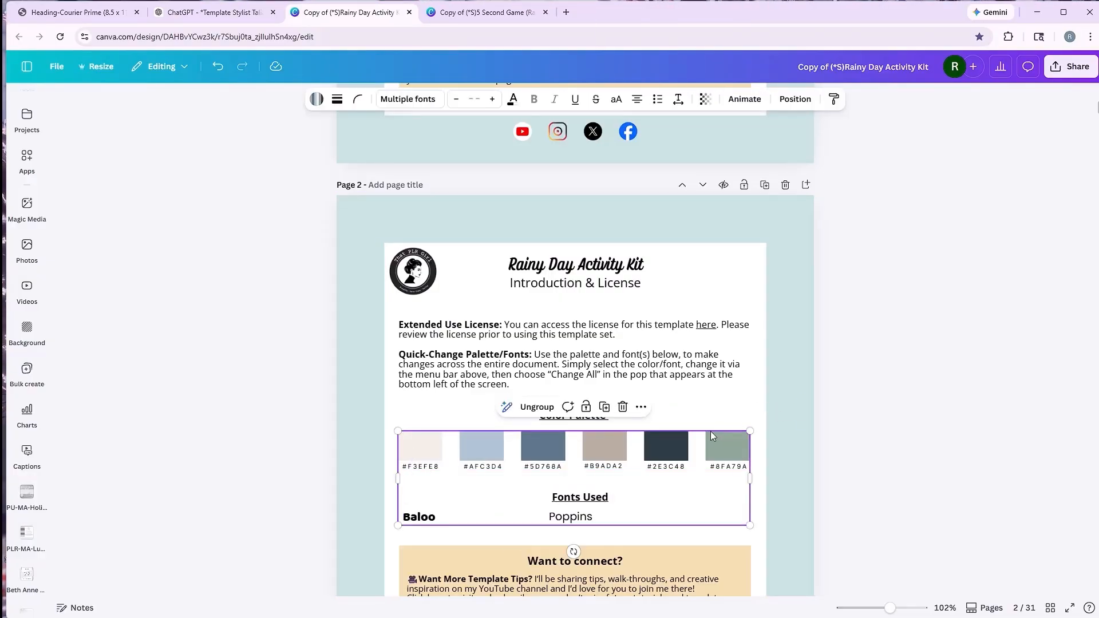
pyautogui.scroll(-6, 710, 431)
pyautogui.scroll(3, 709, 430)
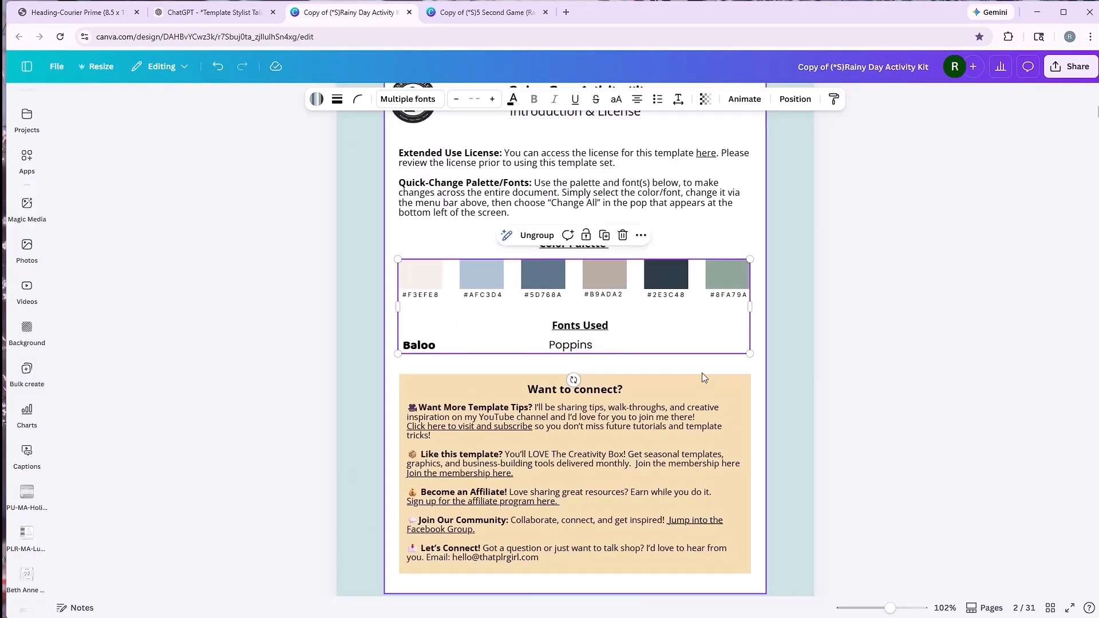
pyautogui.hotkey('ctrl', 'd')
pyautogui.moveTo(662, 359); pyautogui.dragTo(806, 412)
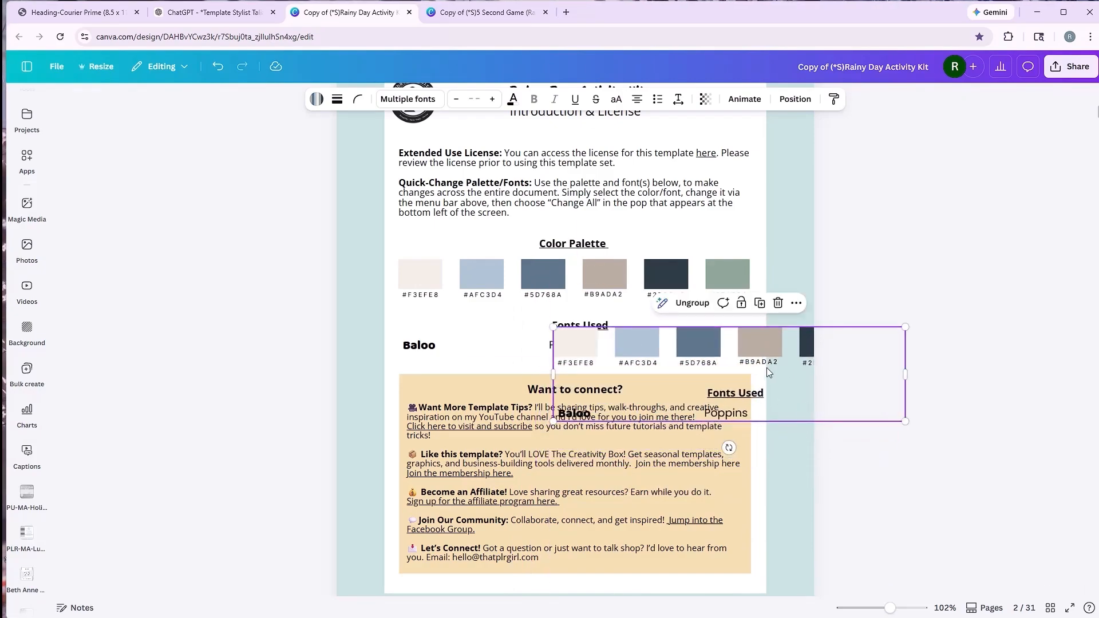
# - Review the page 2 introduction, the page 3 clipart and the Rainy Day Charades sheet on page 4
pyautogui.scroll(-7, 777, 386)
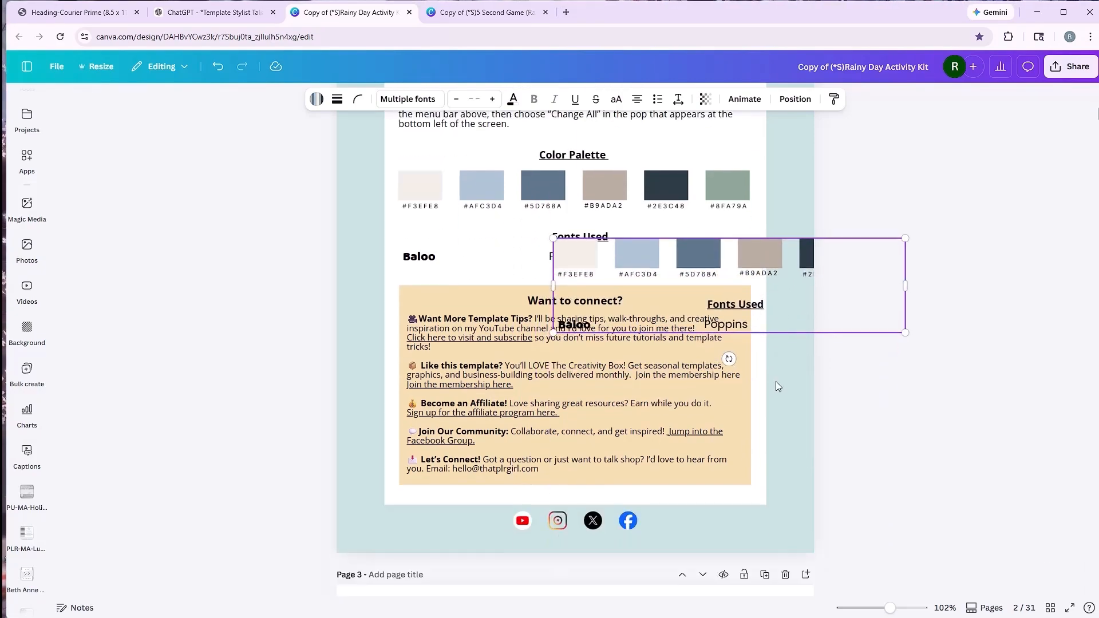
pyautogui.scroll(6, 777, 383)
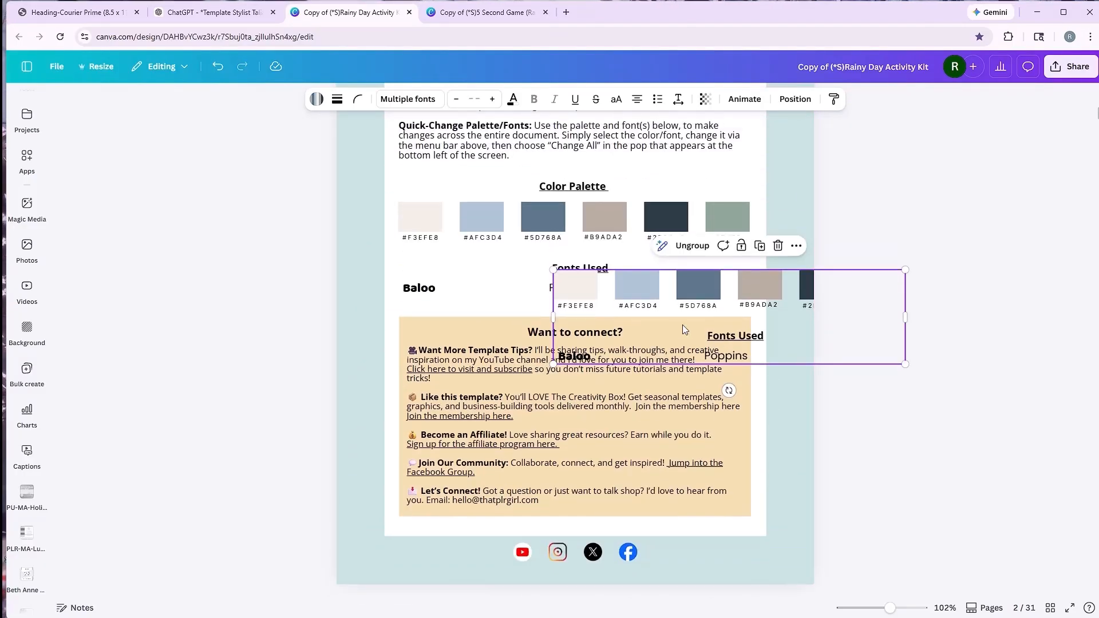
pyautogui.scroll(6, 510, 381)
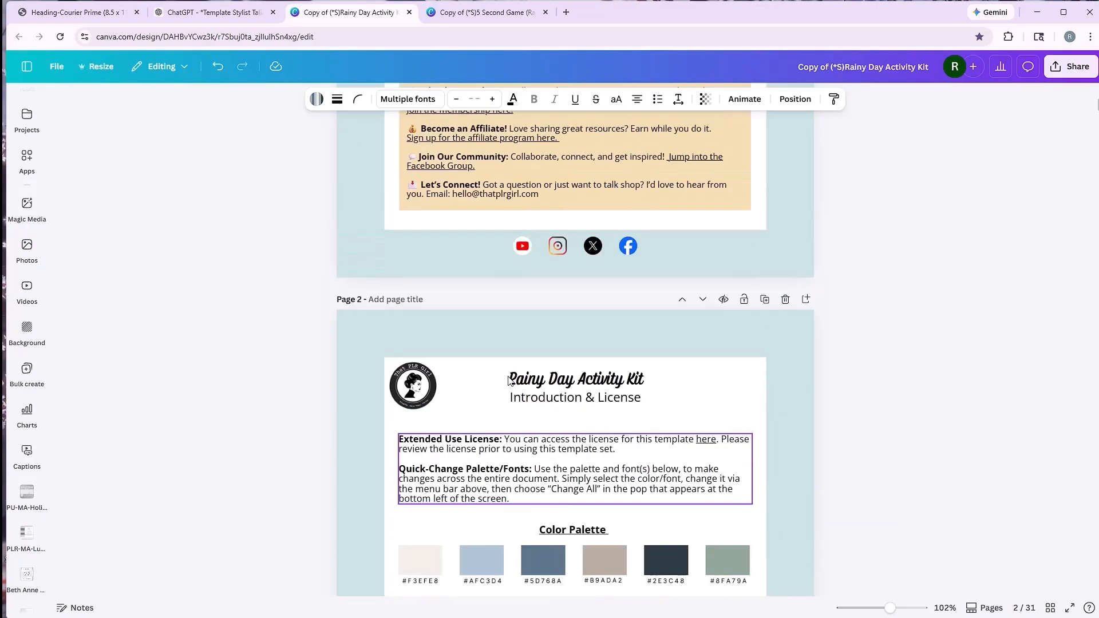
pyautogui.scroll(-4, 510, 381)
pyautogui.scroll(-6, 510, 381)
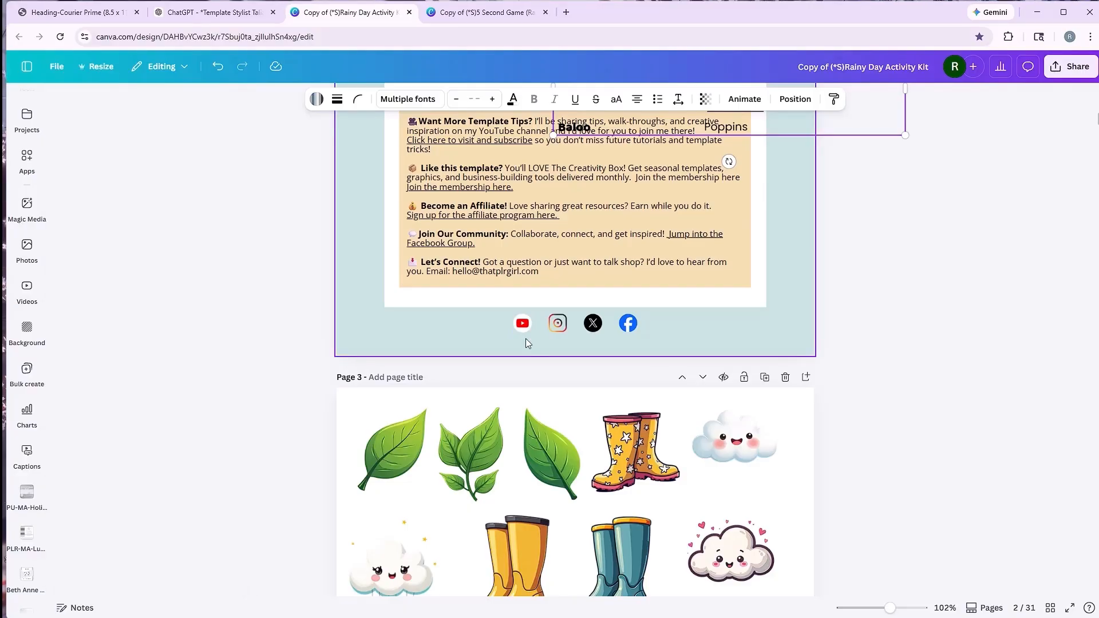
pyautogui.scroll(-2, 525, 339)
pyautogui.scroll(-2, 365, 379)
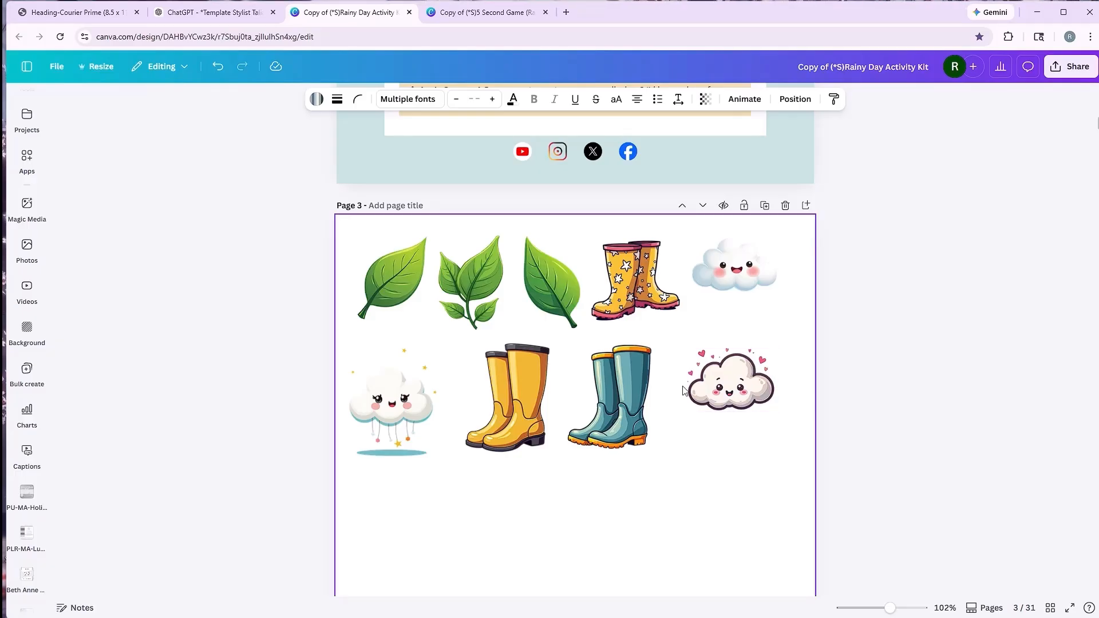
pyautogui.scroll(-5, 684, 391)
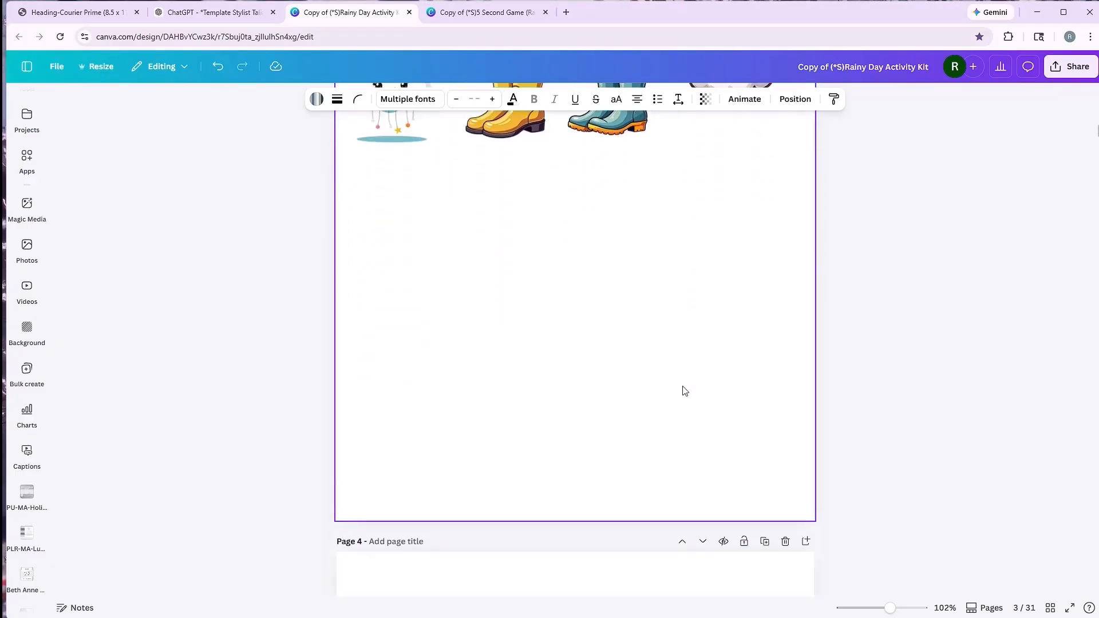
pyautogui.scroll(-8, 684, 391)
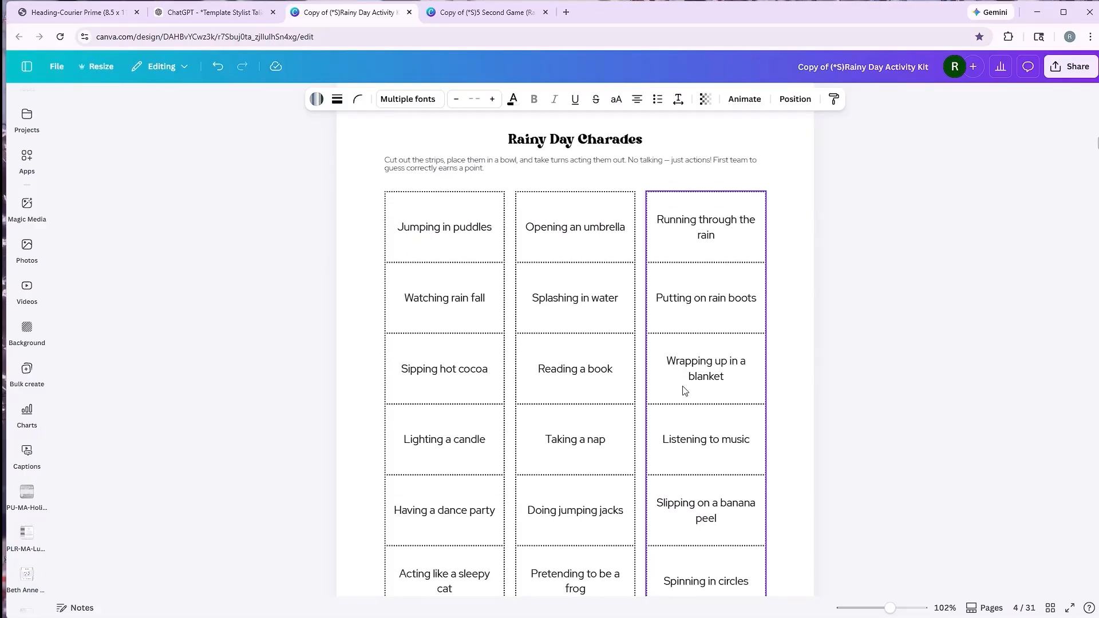
# - Place the copied palette and fonts group at the top of the Rainy Day Charades page and select its Baloo sample text
pyautogui.scroll(8, 685, 391)
pyautogui.scroll(-2, 564, 552)
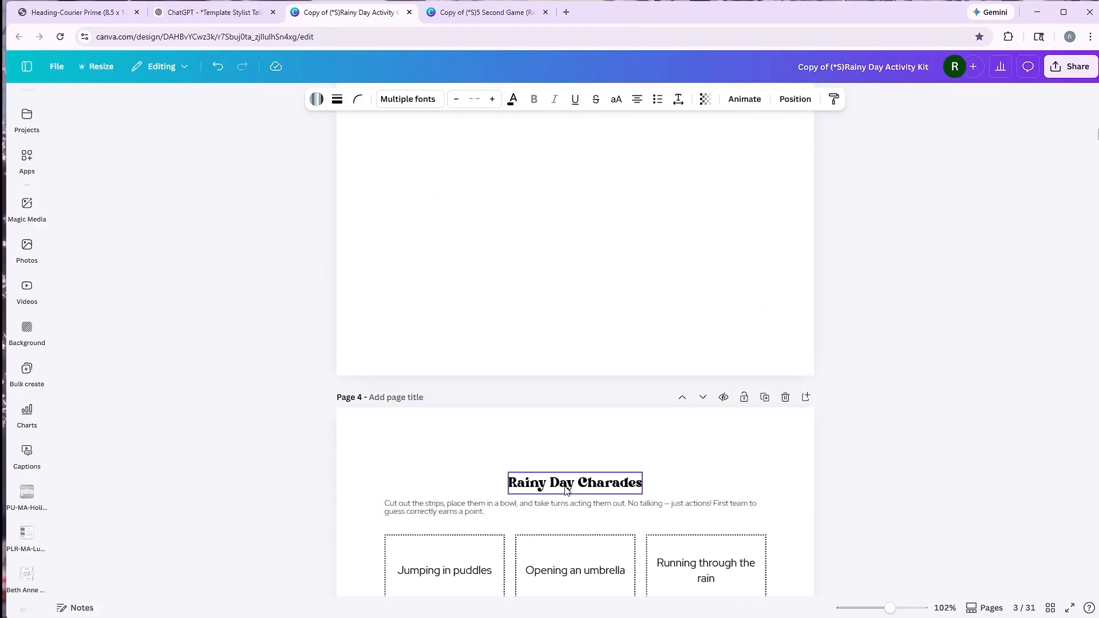
pyautogui.scroll(18, 566, 488)
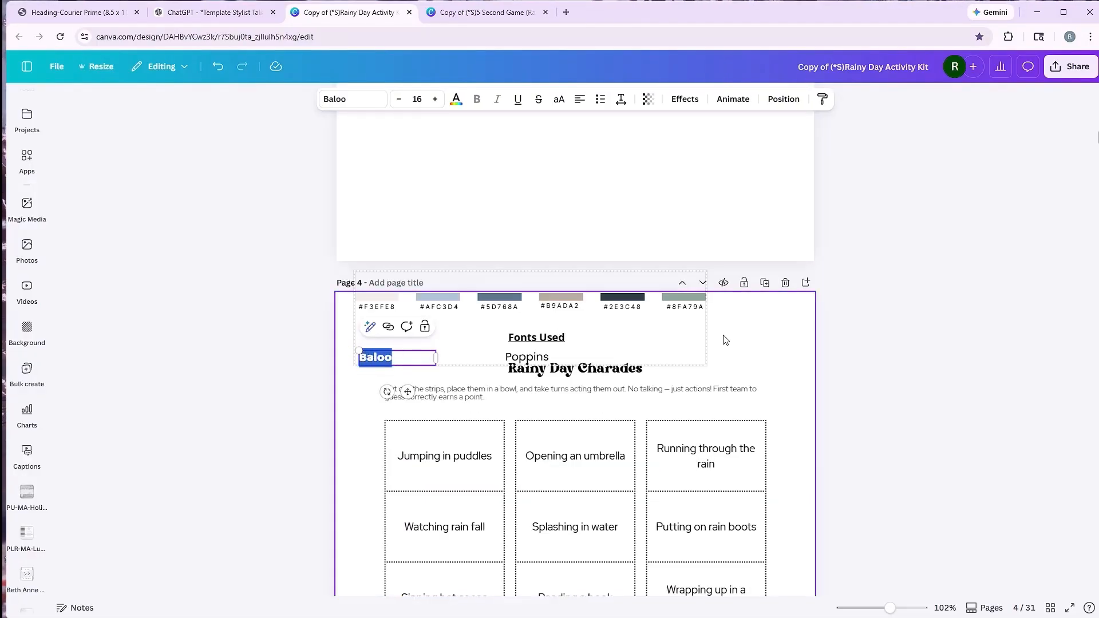
pyautogui.click(727, 342)
# - Change the Bright Retro sample text on page 1 to the Baloo font and apply that replacement across the whole design
pyautogui.scroll(15, 727, 337)
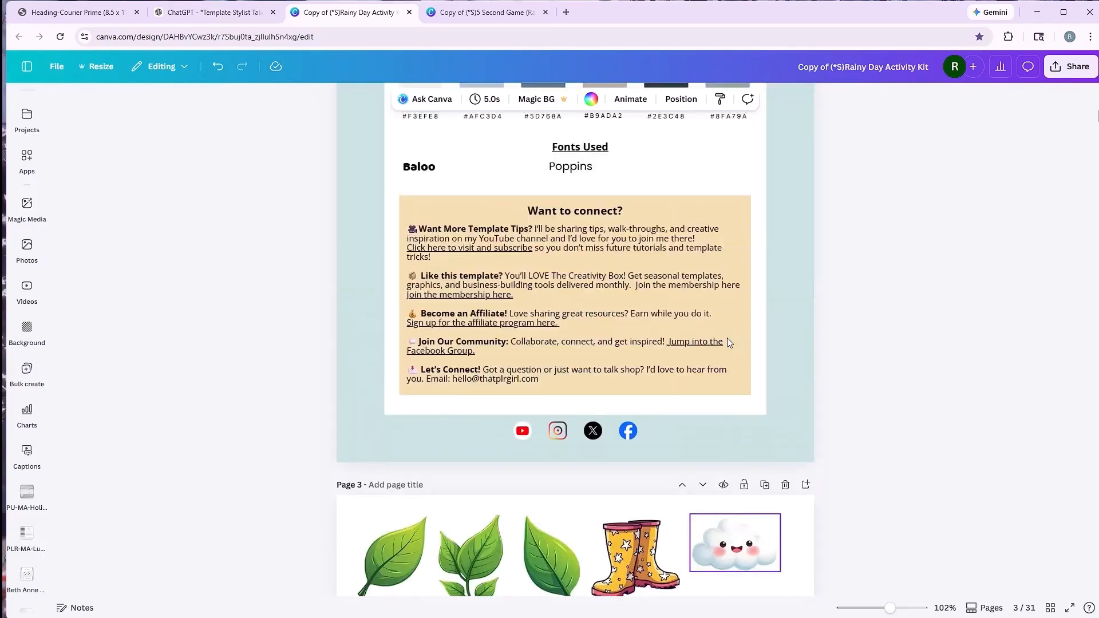
pyautogui.click(424, 406)
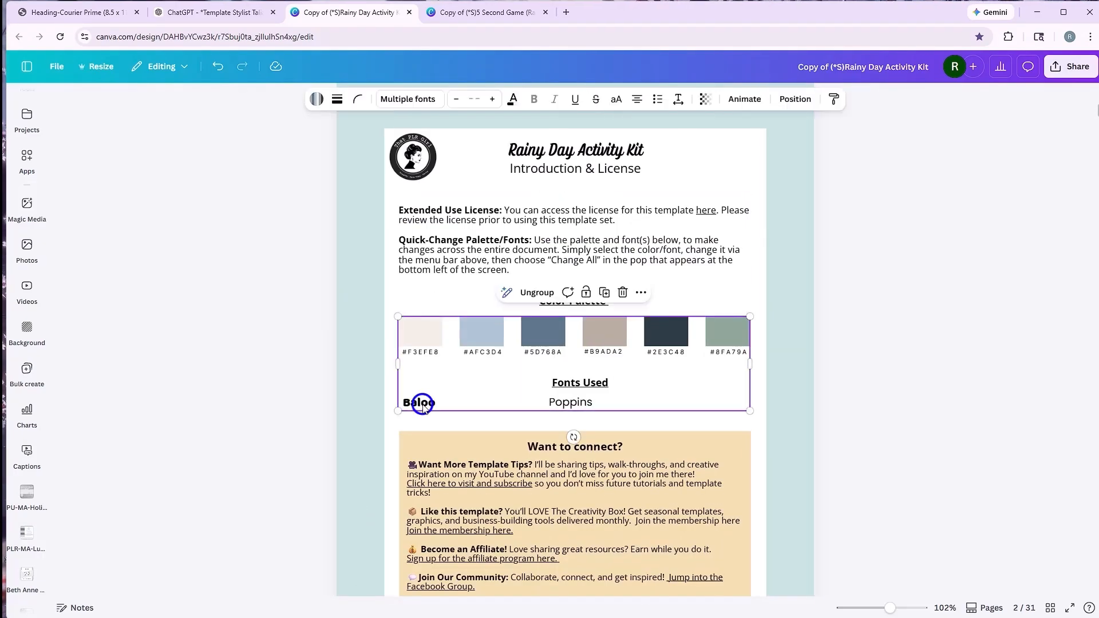
pyautogui.scroll(9, 424, 408)
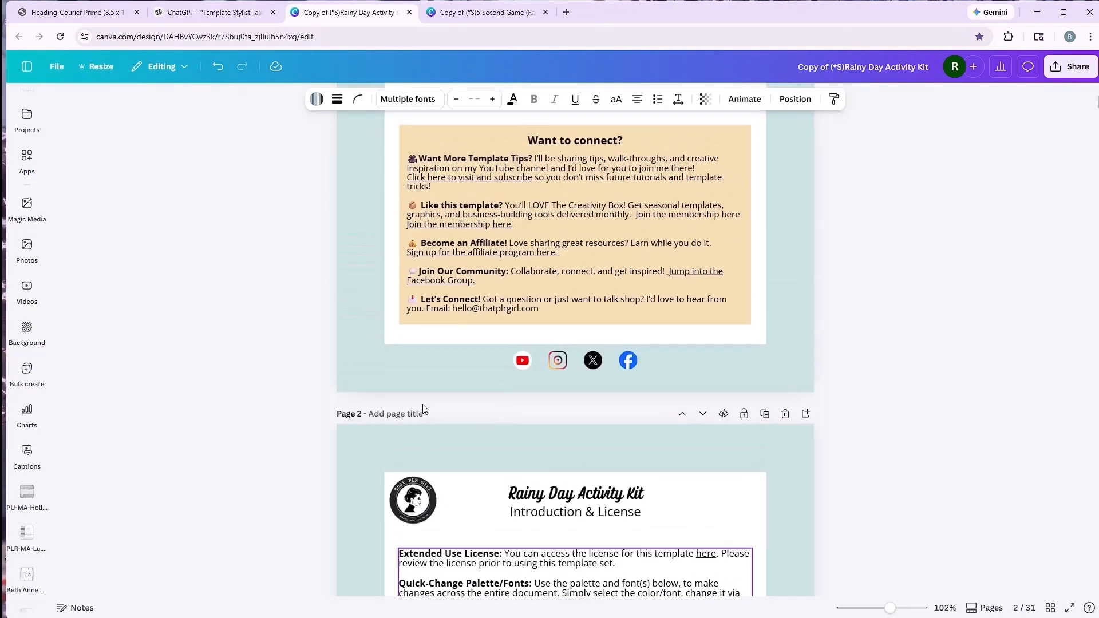
pyautogui.click(421, 385)
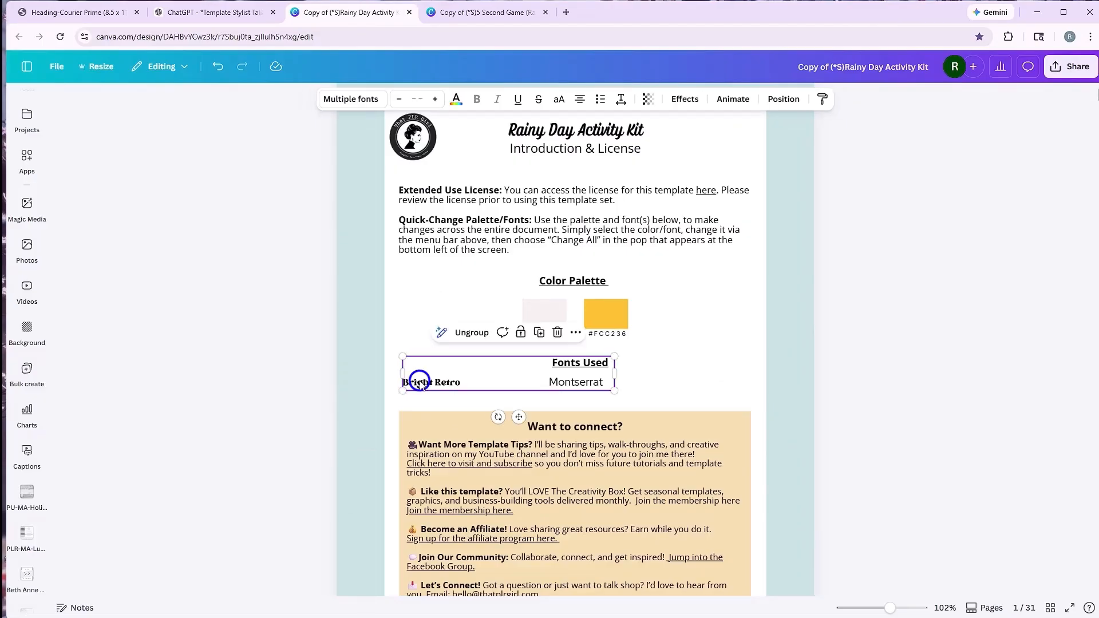
pyautogui.click(419, 383)
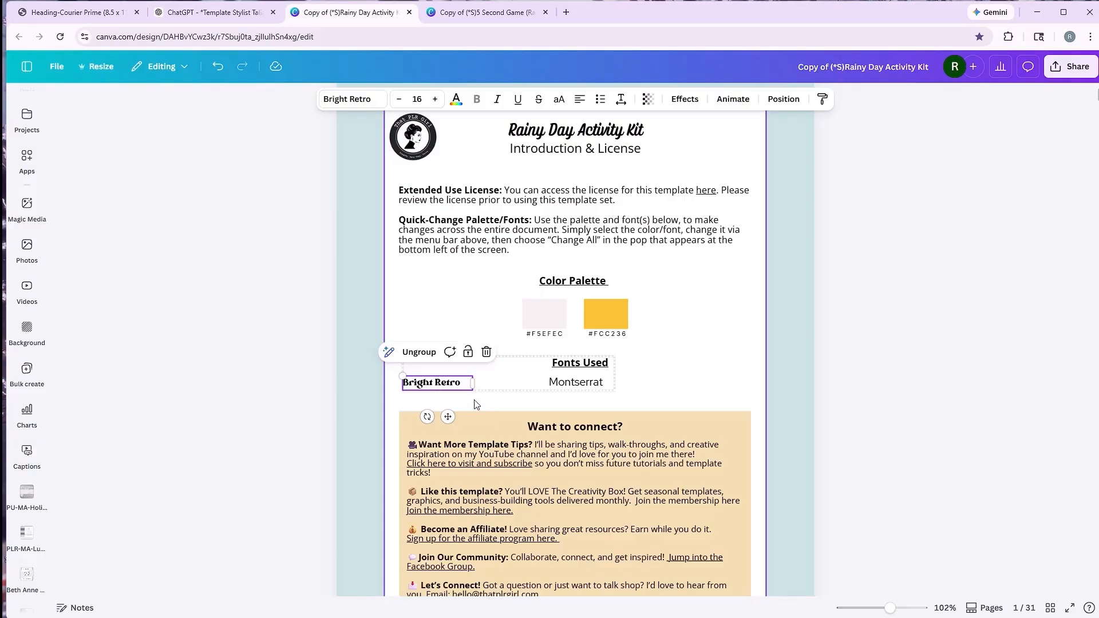
pyautogui.click(459, 384)
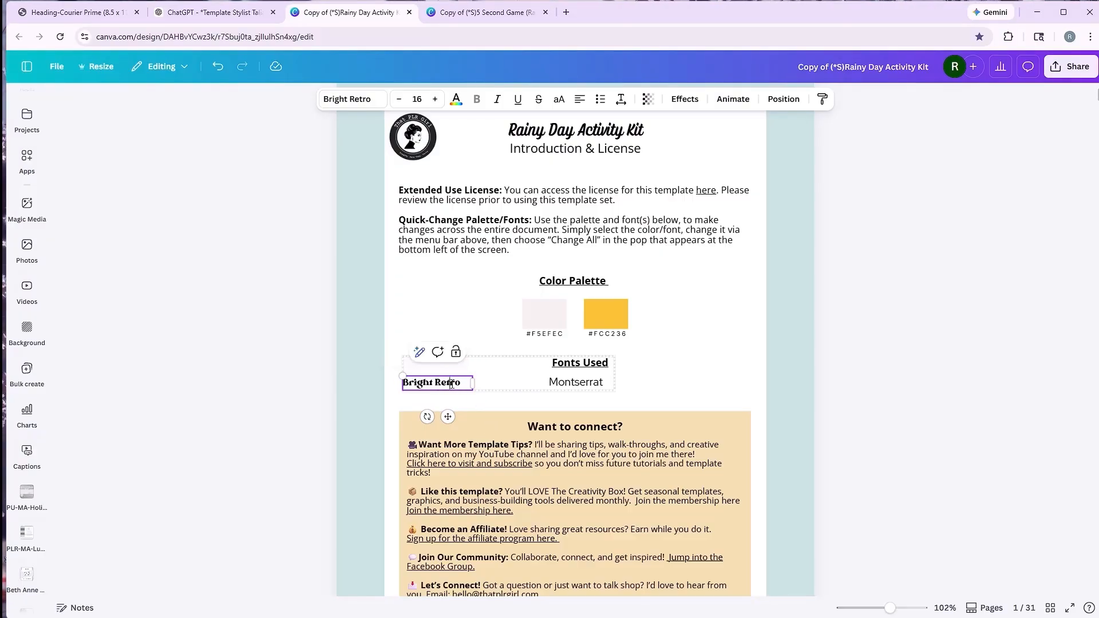
pyautogui.moveTo(464, 384); pyautogui.dragTo(395, 384)
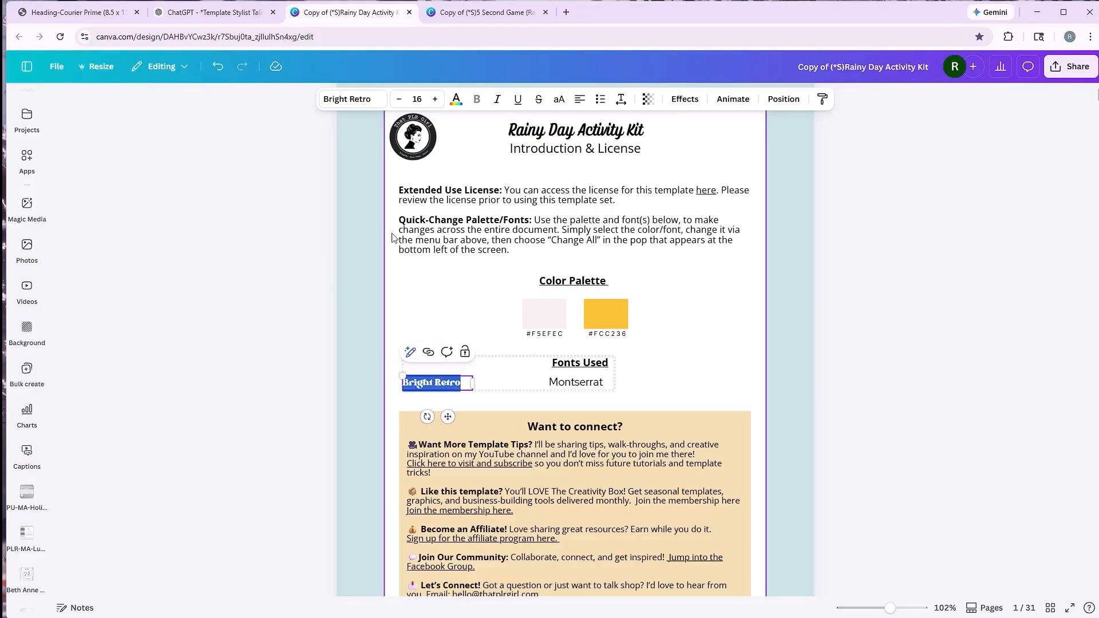
pyautogui.click(357, 104)
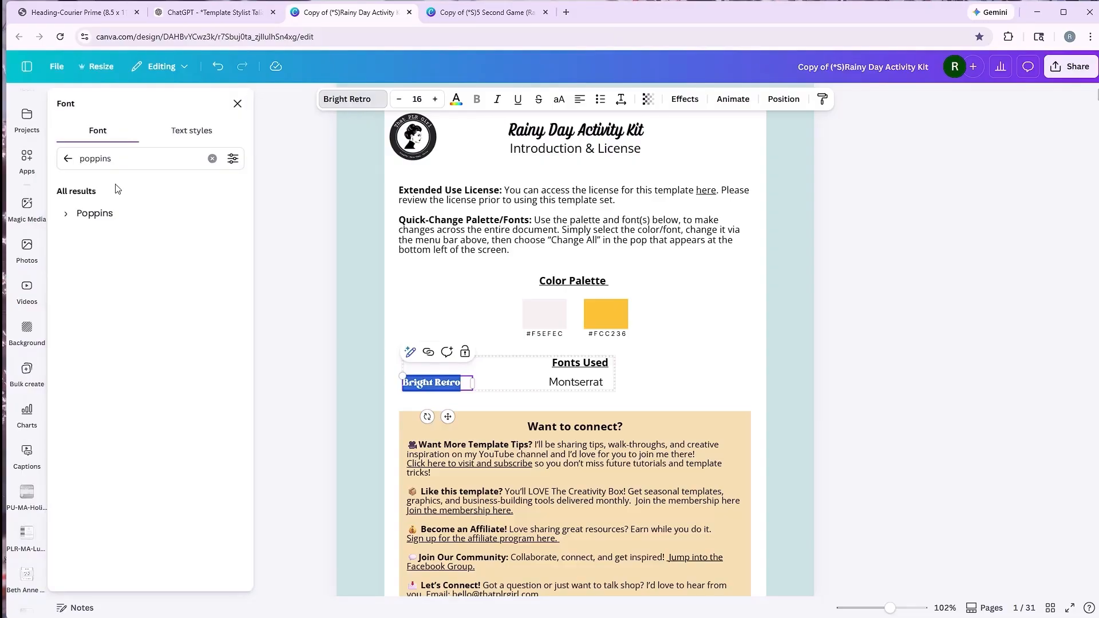
pyautogui.click(118, 166)
pyautogui.moveTo(117, 167); pyautogui.dragTo(56, 172)
pyautogui.write('b')
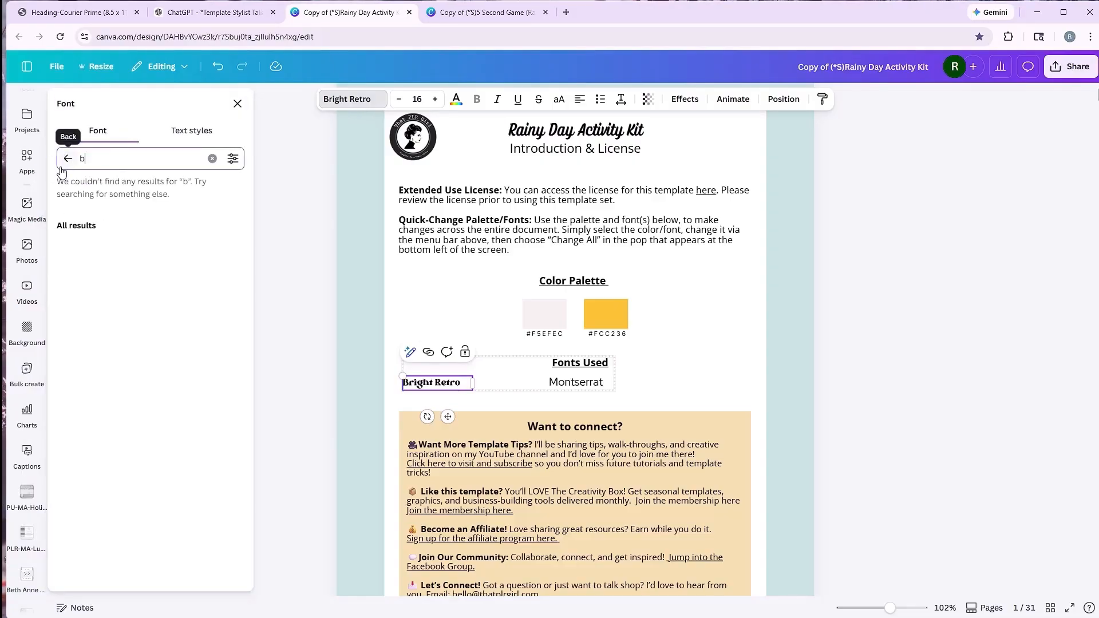
pyautogui.write('aloo')
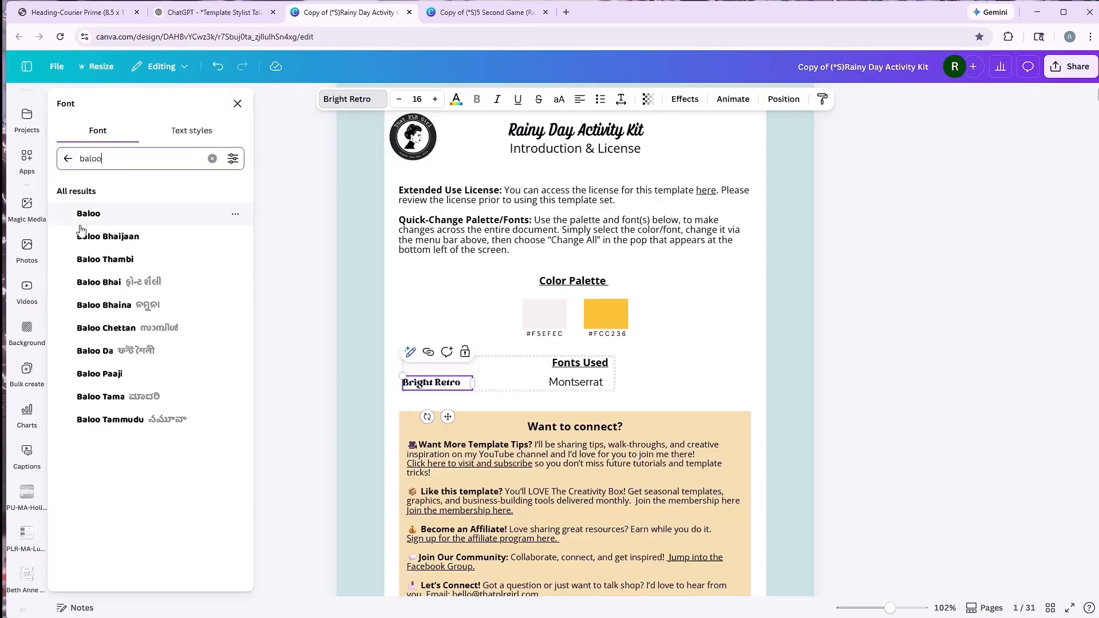
pyautogui.click(80, 225)
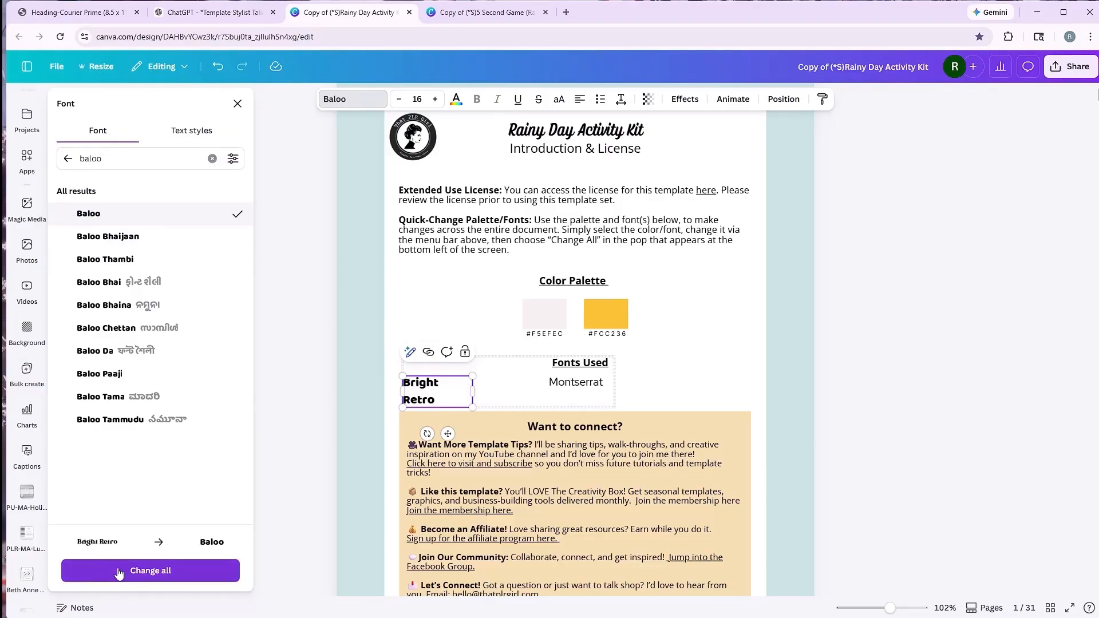
pyautogui.click(156, 572)
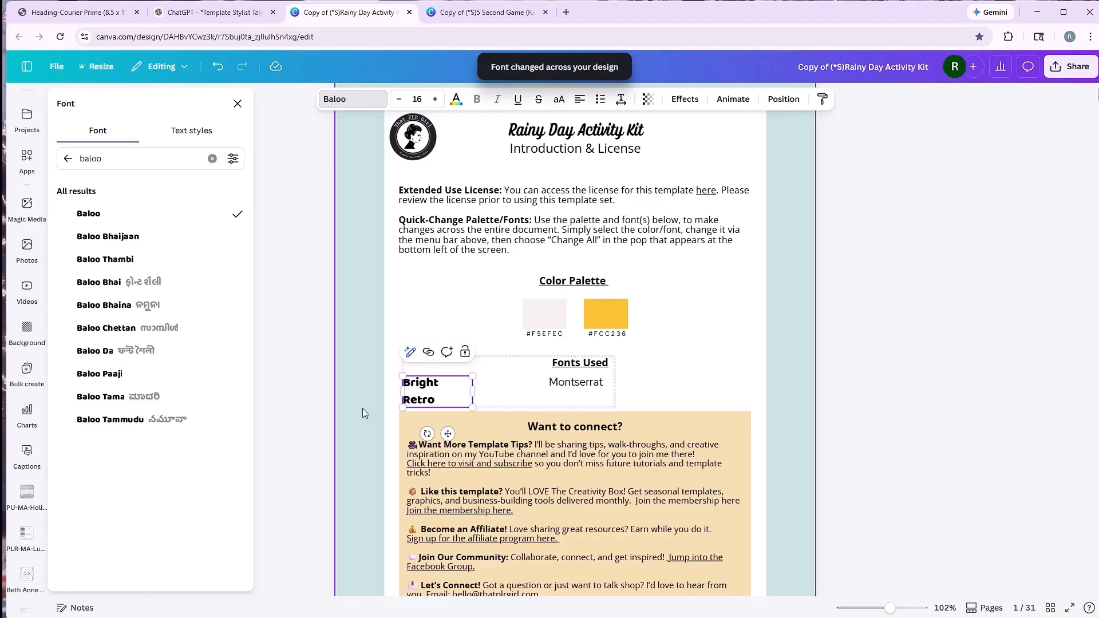
# - Change the Montserrat sample text on page 1 to Poppins and replace Red Hat Display with it across the whole design
pyautogui.click(560, 387)
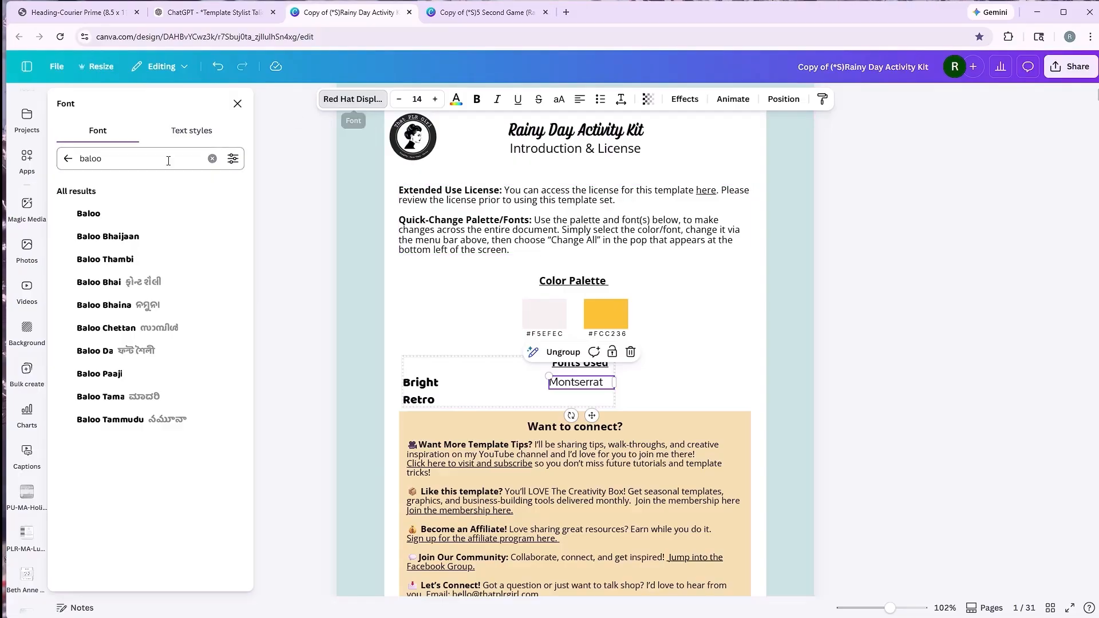
pyautogui.click(137, 163)
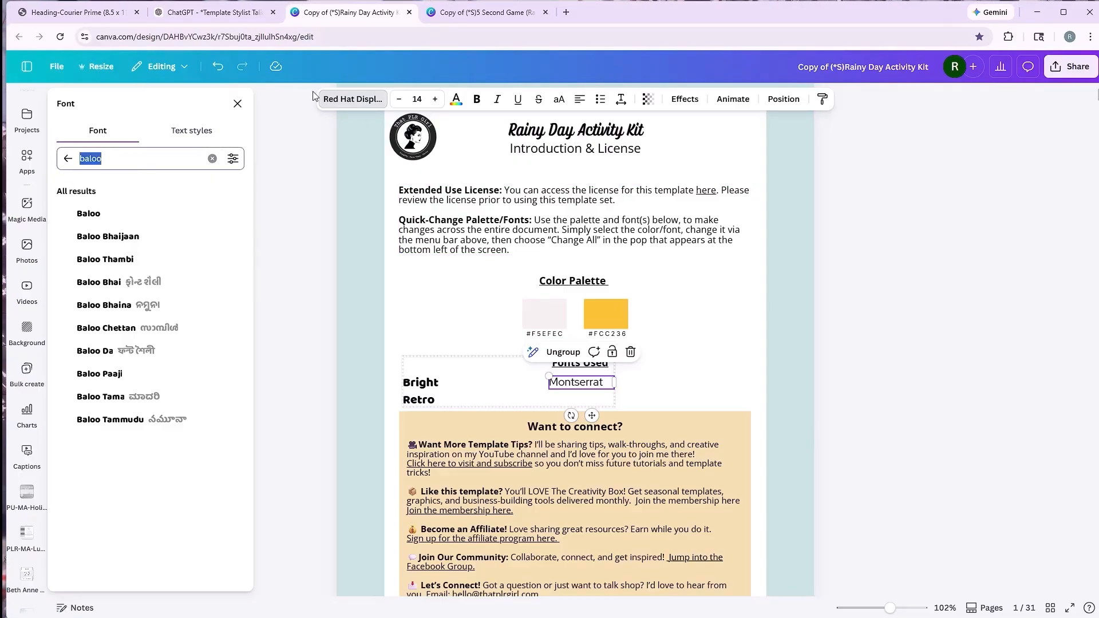
pyautogui.write('poppins')
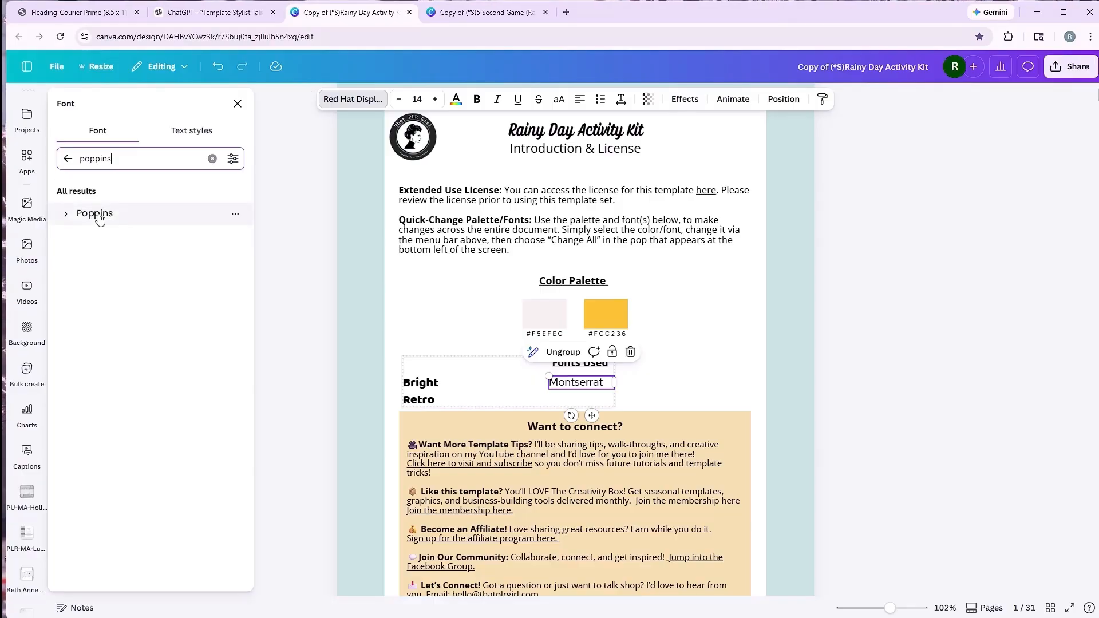
pyautogui.click(95, 213)
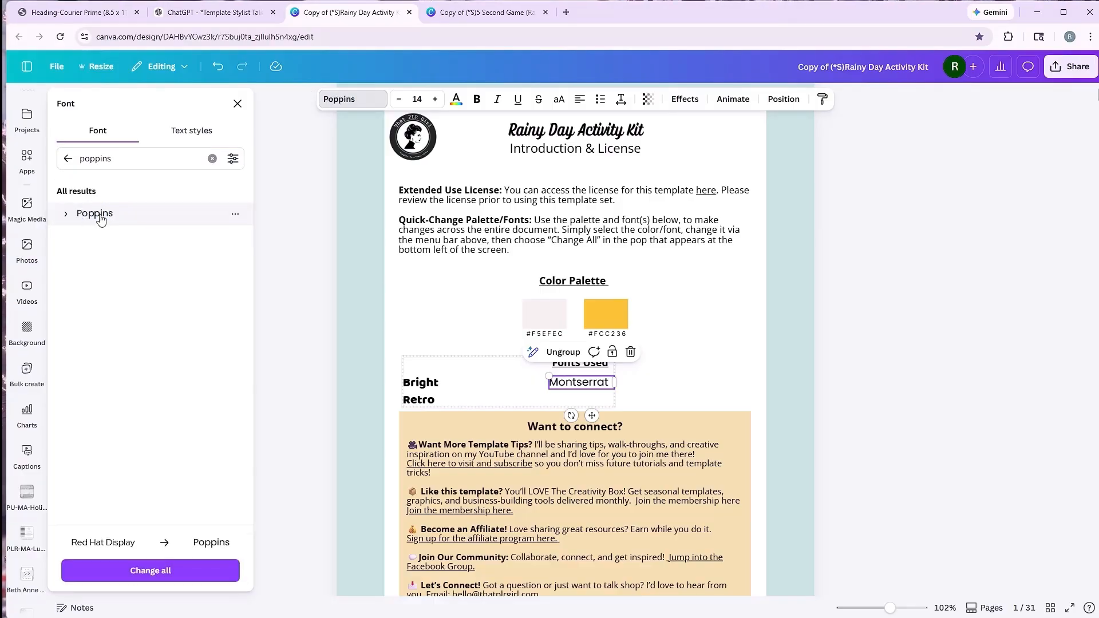
pyautogui.click(150, 570)
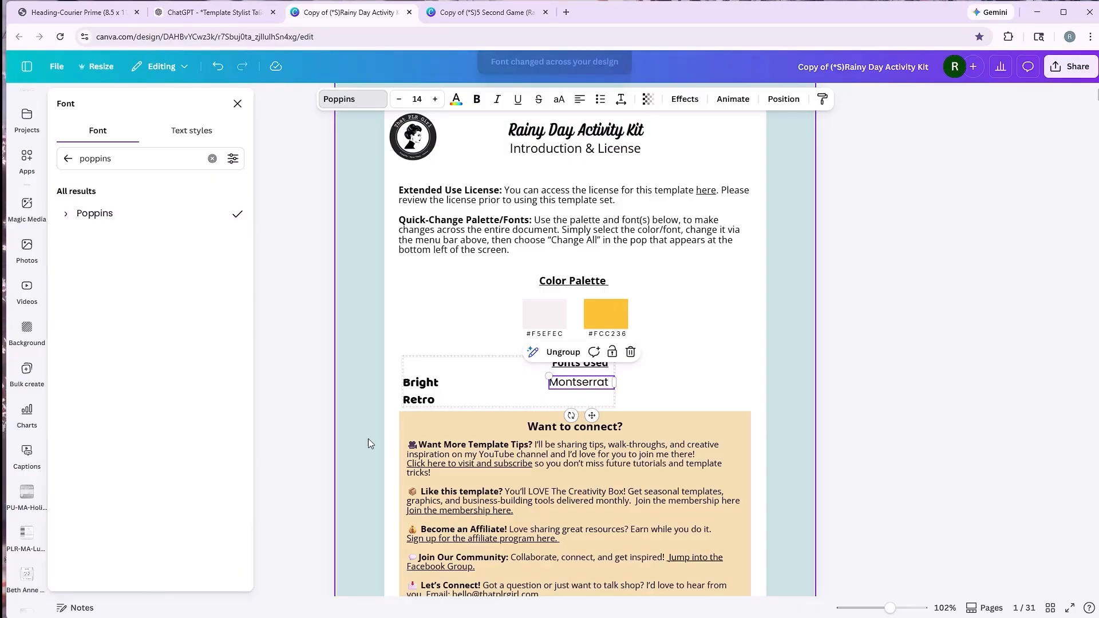
# - Move the copied palette and fonts group off the Rainy Day Charades sheet, up onto the bottom of page 3
pyautogui.scroll(-1, 812, 308)
pyautogui.scroll(-18, 814, 313)
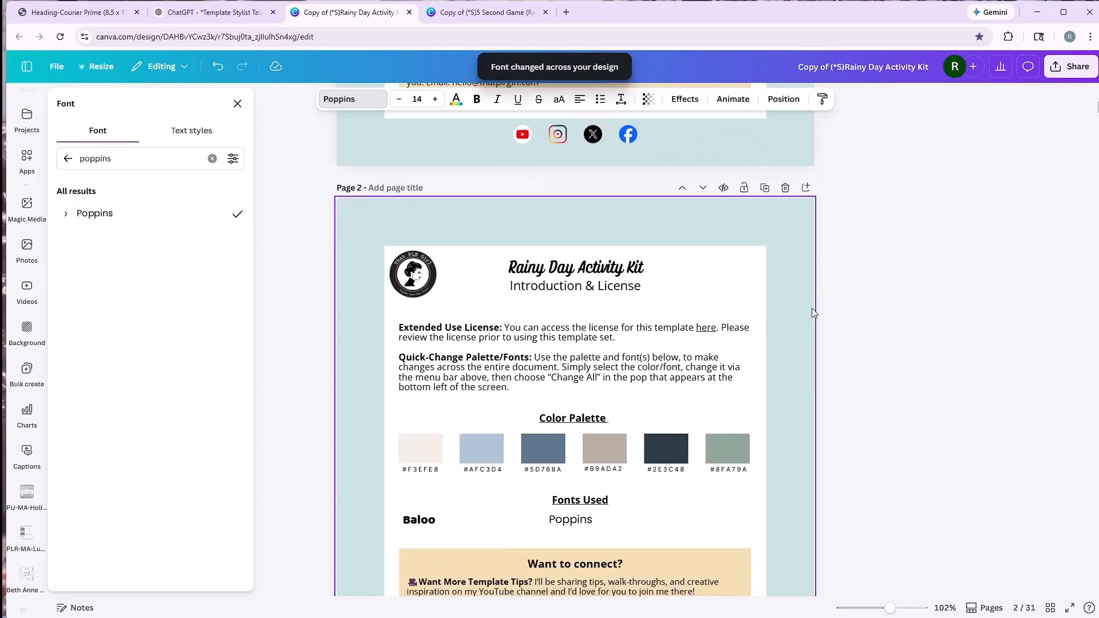
pyautogui.scroll(-4, 814, 312)
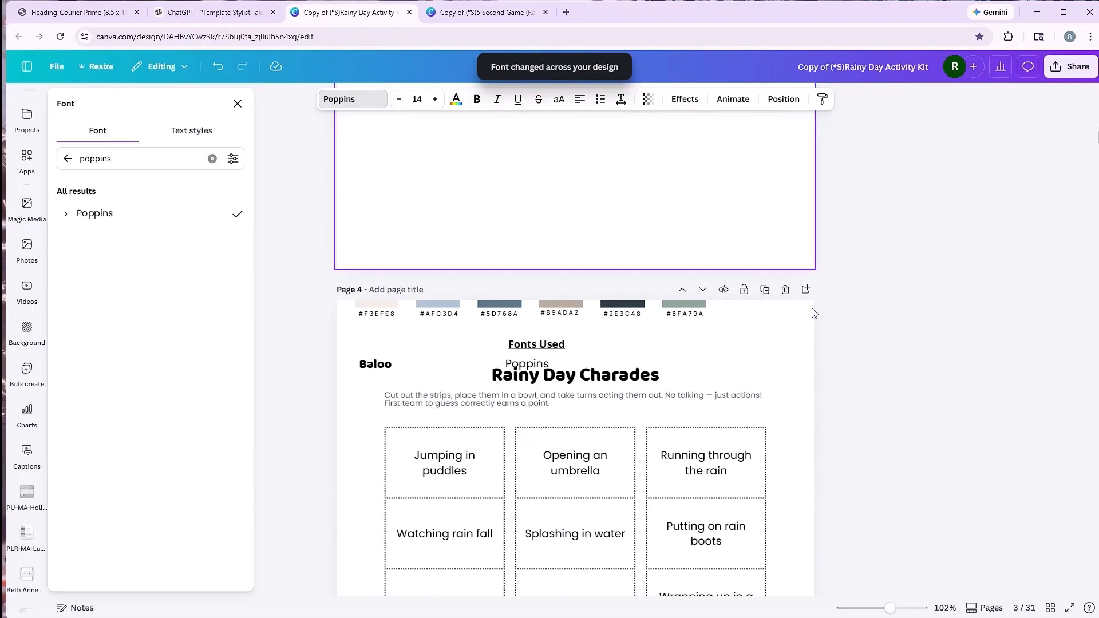
pyautogui.click(689, 312)
pyautogui.moveTo(689, 312); pyautogui.dragTo(699, 168)
# - Center the Rainy Day Charades title horizontally on page 4 and nudge the instruction text slightly lower beneath it
pyautogui.scroll(-2, 634, 259)
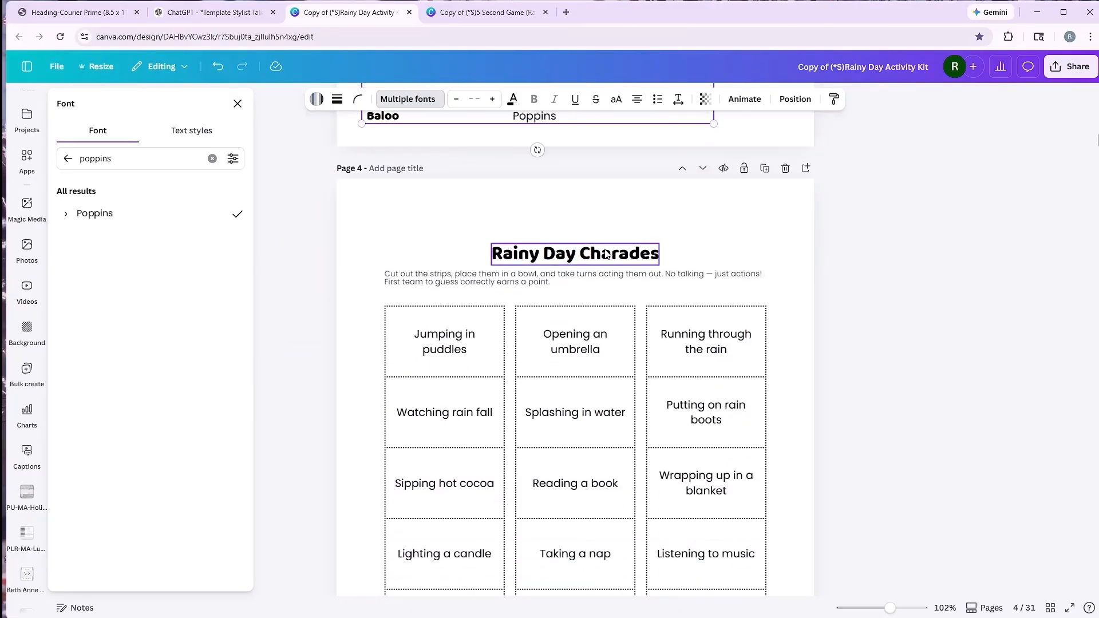
pyautogui.click(606, 255)
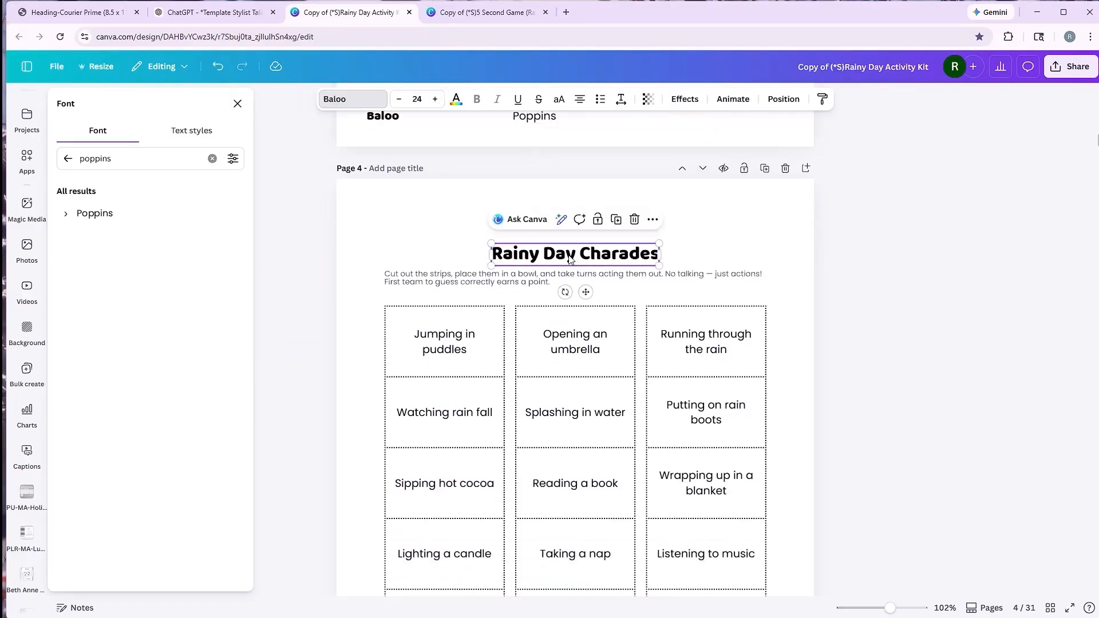
pyautogui.click(652, 220)
pyautogui.moveTo(712, 432)
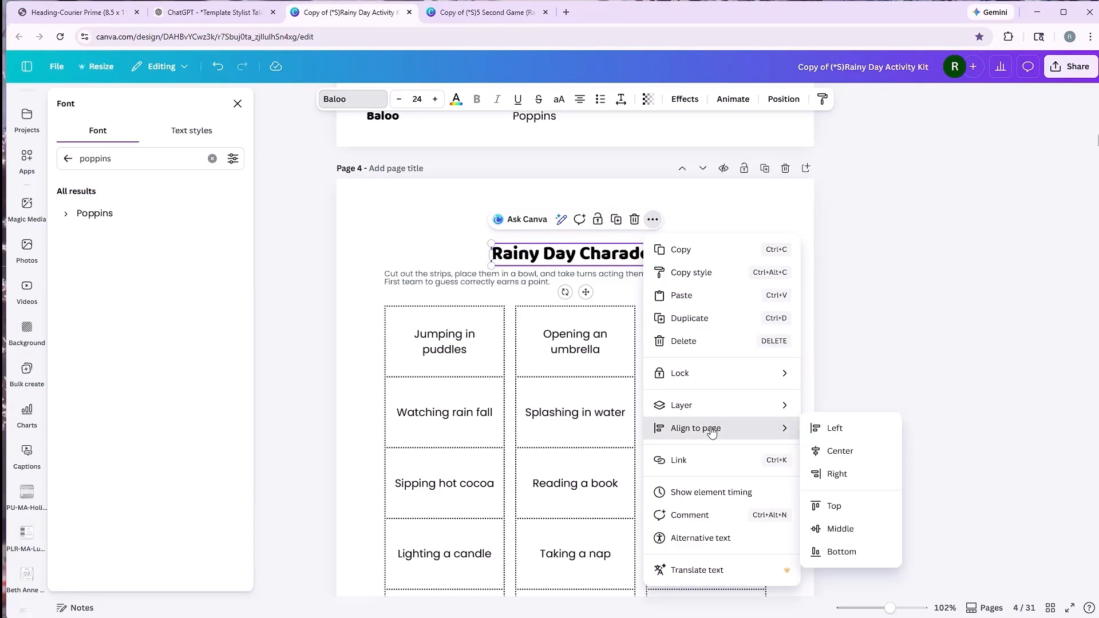
pyautogui.click(839, 451)
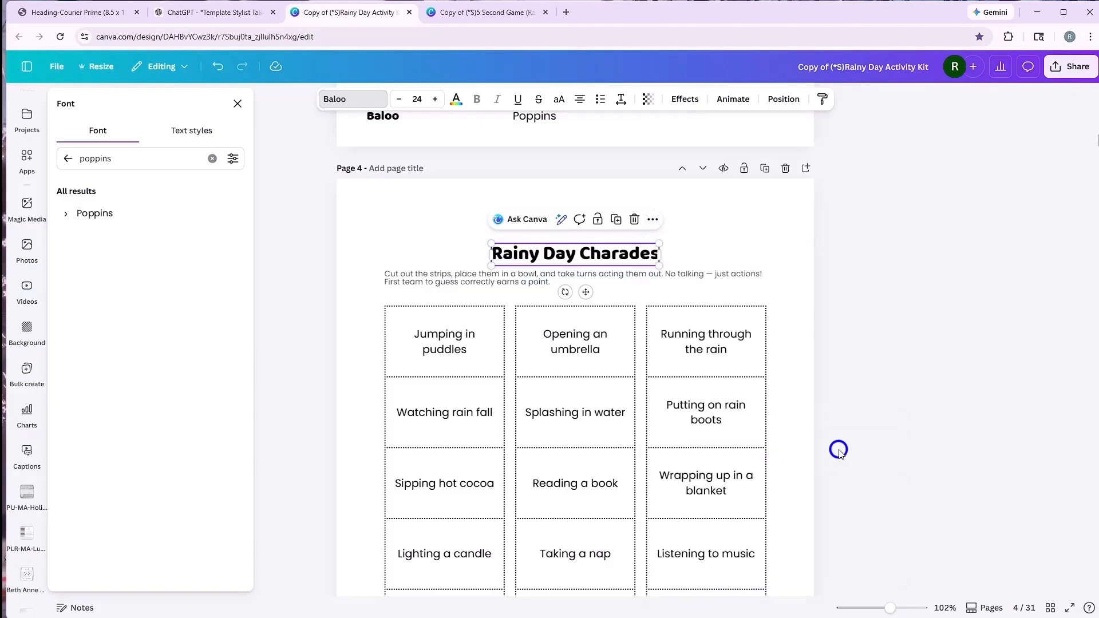
pyautogui.click(680, 280)
pyautogui.moveTo(679, 280); pyautogui.dragTo(679, 283)
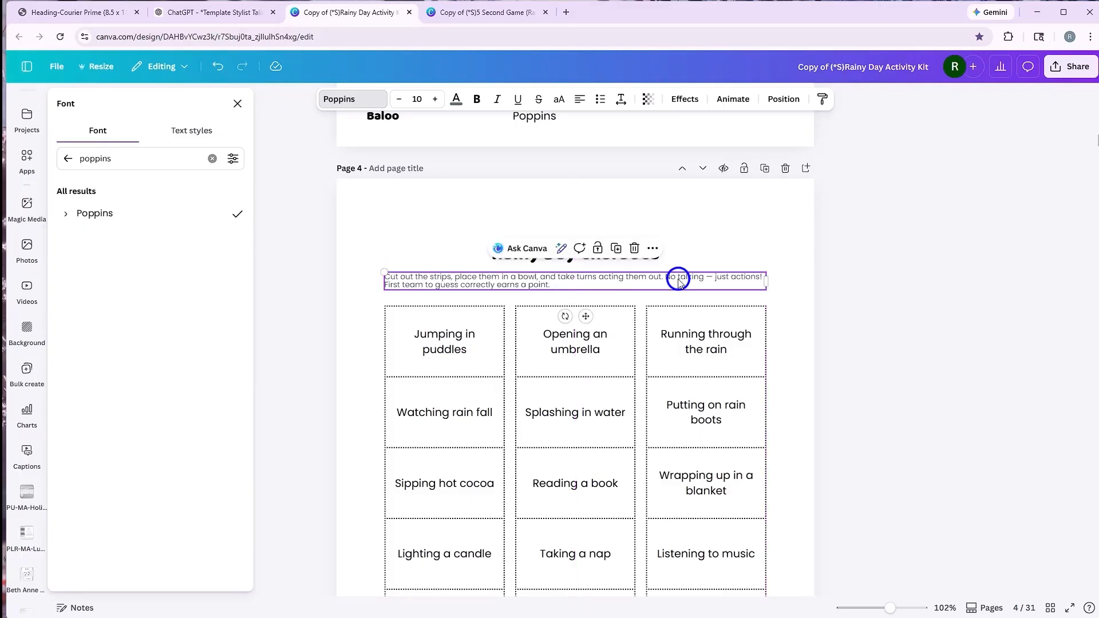
pyautogui.click(457, 342)
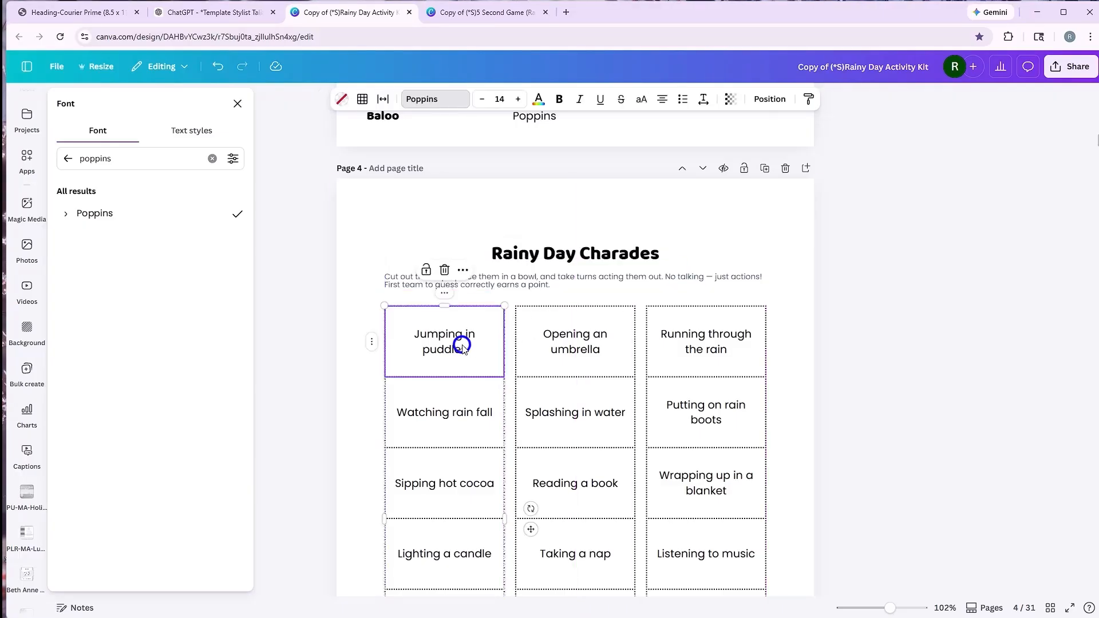
# - Center the Rainy Day Charades title horizontally on page 5 and shift its instruction text slightly down
pyautogui.scroll(-7, 591, 322)
pyautogui.scroll(-3, 592, 324)
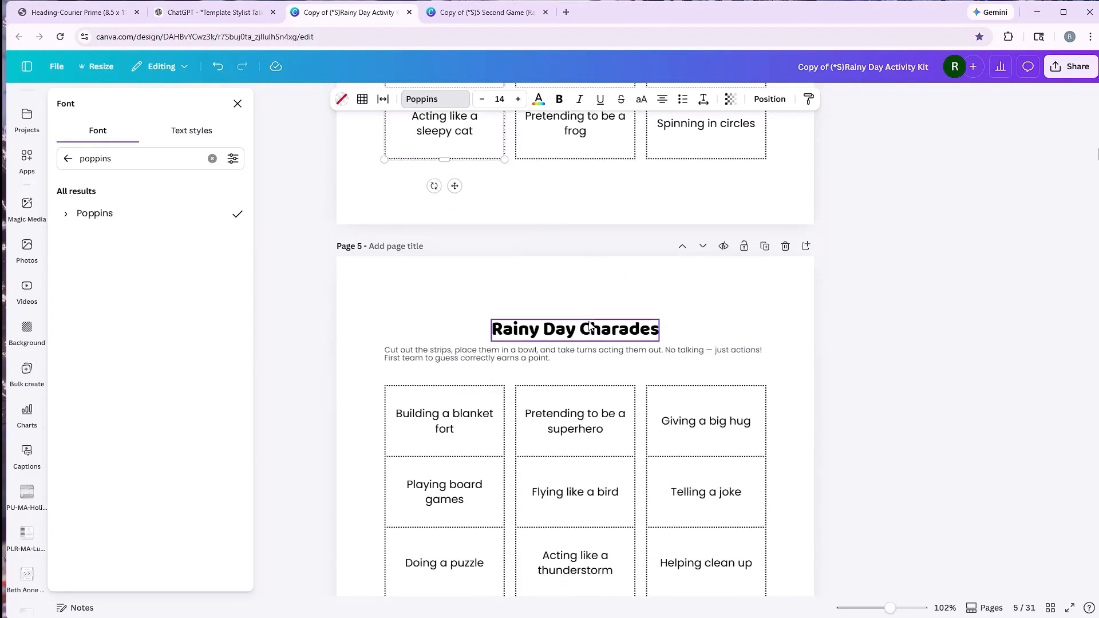
pyautogui.click(590, 326)
pyautogui.click(652, 295)
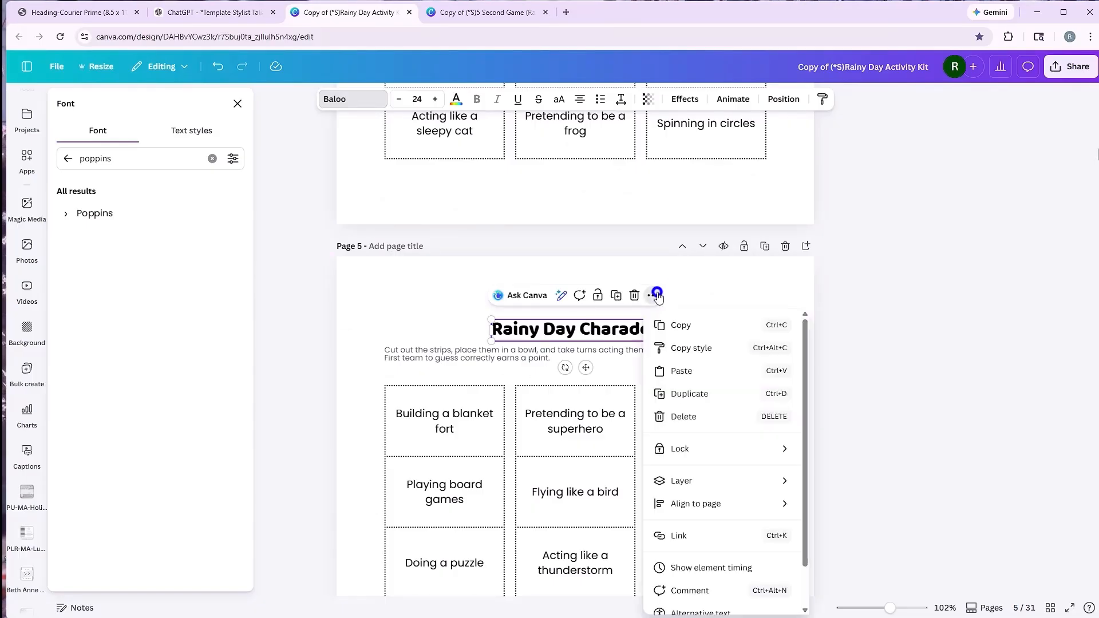
pyautogui.moveTo(737, 509)
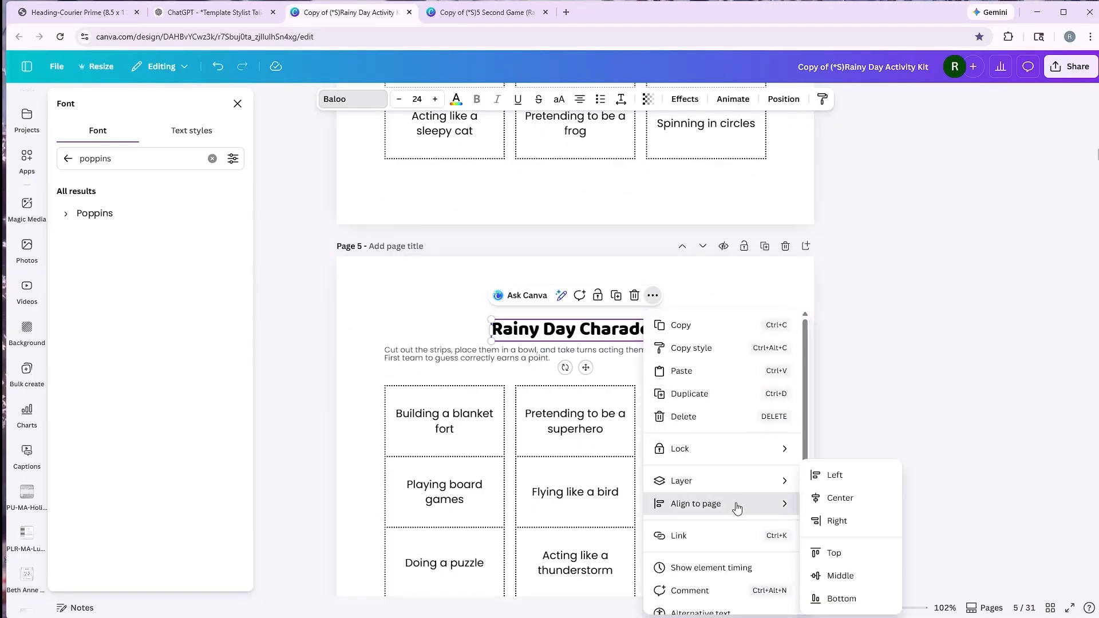
pyautogui.click(840, 498)
pyautogui.click(556, 358)
pyautogui.moveTo(553, 359); pyautogui.dragTo(555, 357)
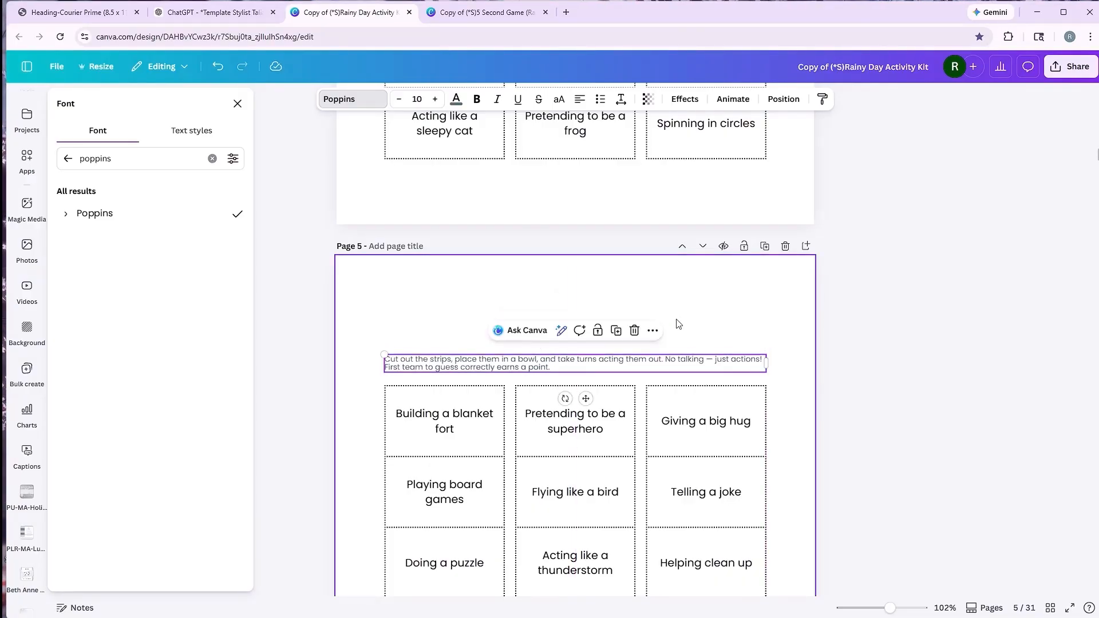
# - Center the Rainy Day Charades Score Sheet title horizontally on page 6 and deselect it
pyautogui.scroll(-10, 681, 320)
pyautogui.scroll(-3, 685, 318)
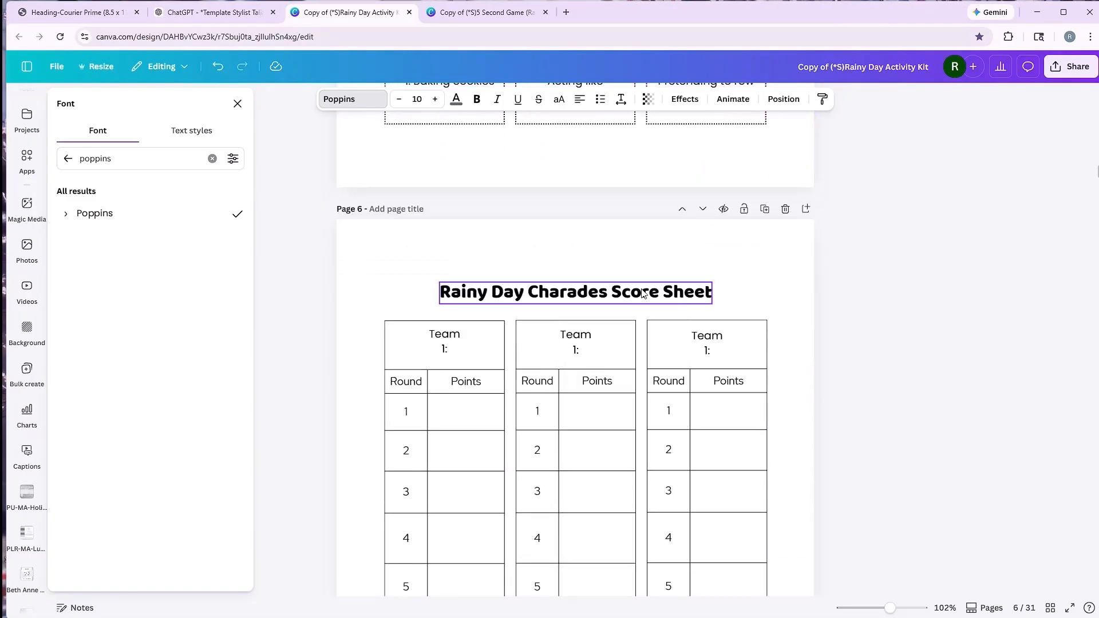
pyautogui.click(642, 291)
pyautogui.click(655, 257)
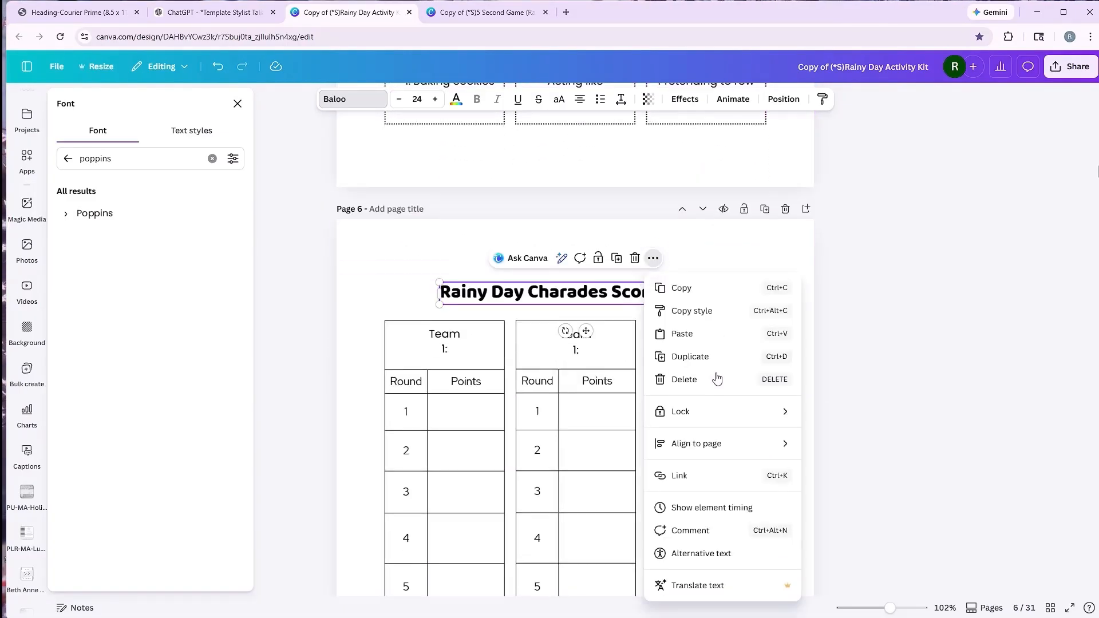
pyautogui.click(830, 468)
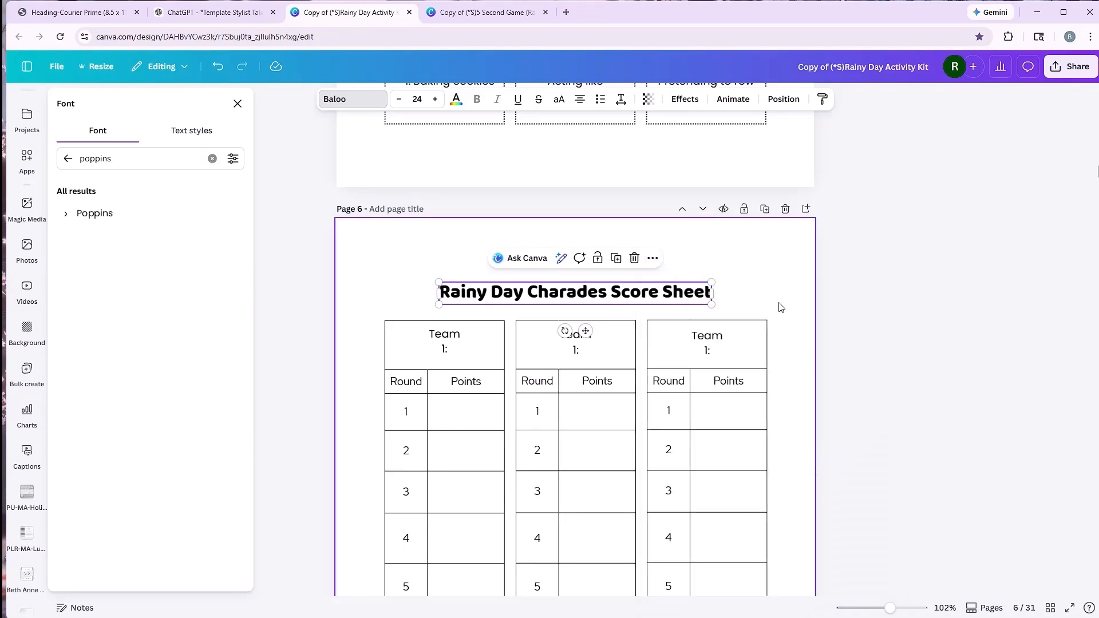
pyautogui.click(773, 285)
# - Check the horizontal page alignment of the Rainy Day Would You Rather Cozy Editions title on page 7 and inspect its instruction text
pyautogui.scroll(-7, 770, 287)
pyautogui.scroll(-8, 769, 287)
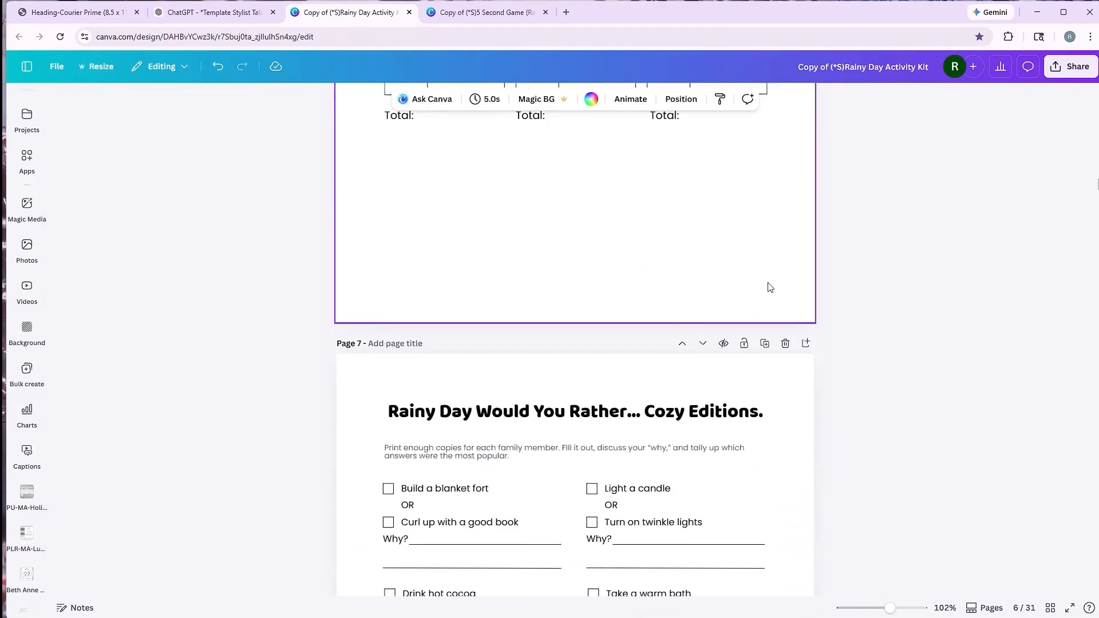
pyautogui.click(670, 292)
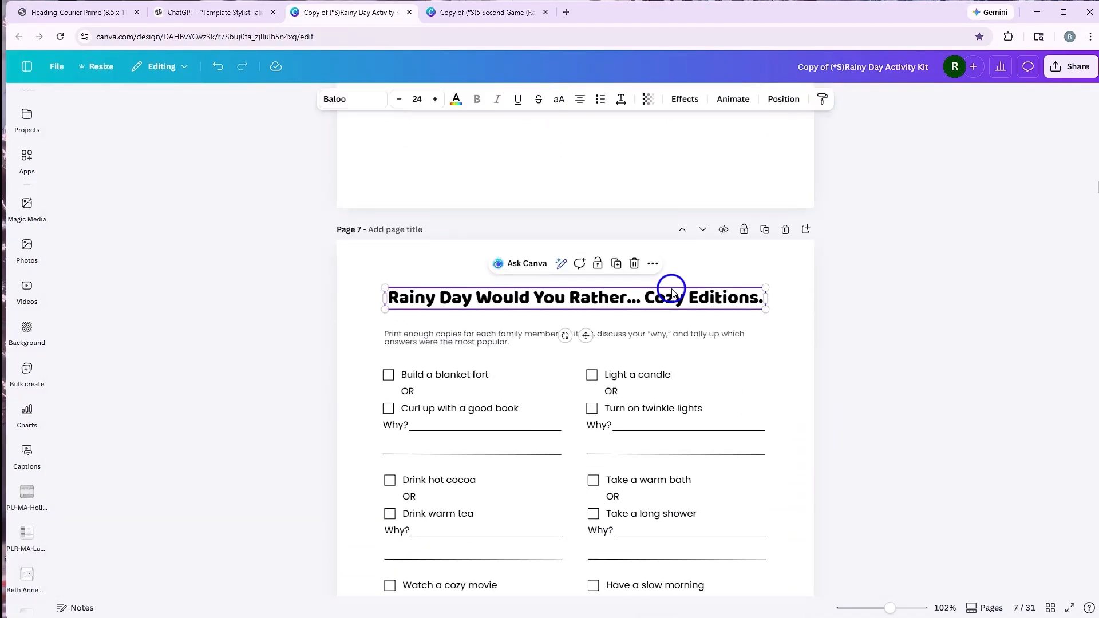
pyautogui.click(653, 264)
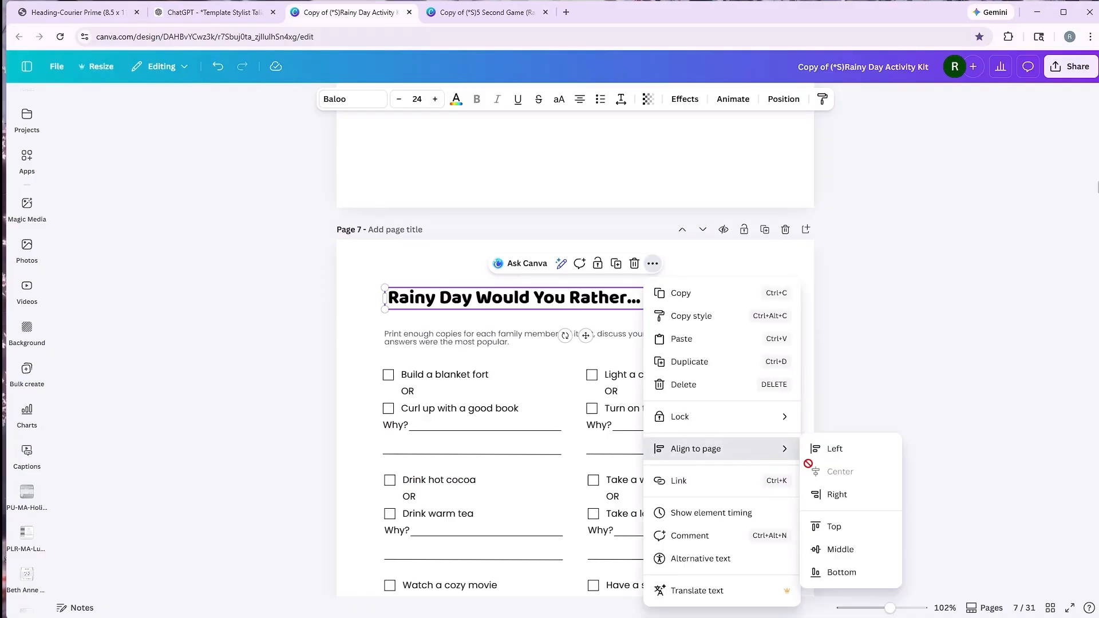
pyautogui.click(485, 341)
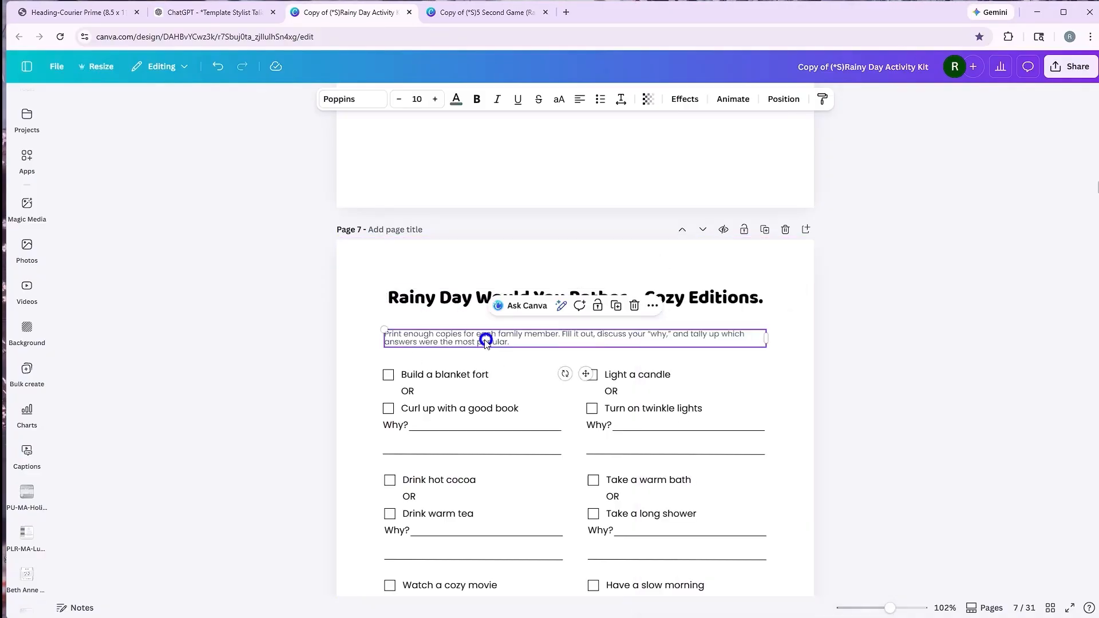
pyautogui.click(278, 398)
# - Check the horizontal page alignment of the Rainy Day Would You Rather Silly Edition title on page 8
pyautogui.scroll(-5, 278, 399)
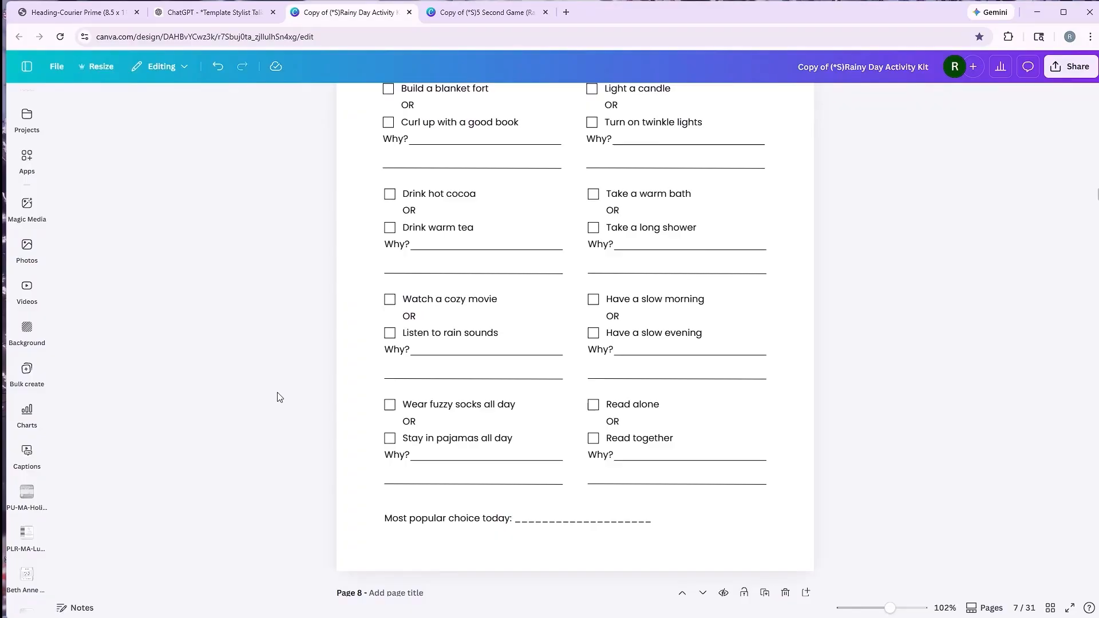
pyautogui.scroll(-6, 279, 398)
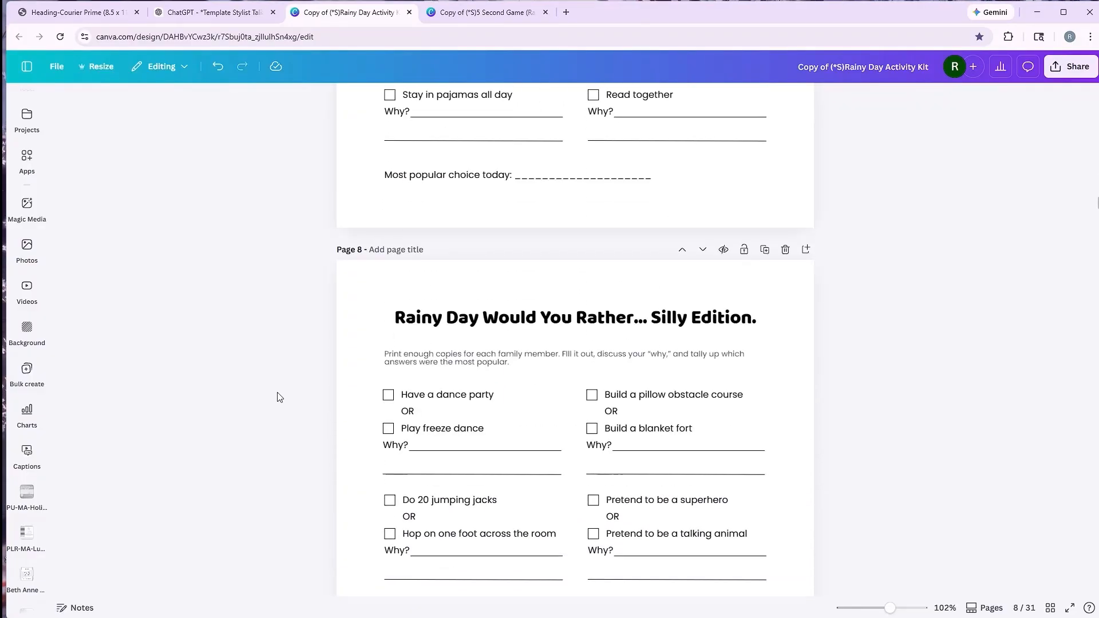
pyautogui.click(471, 324)
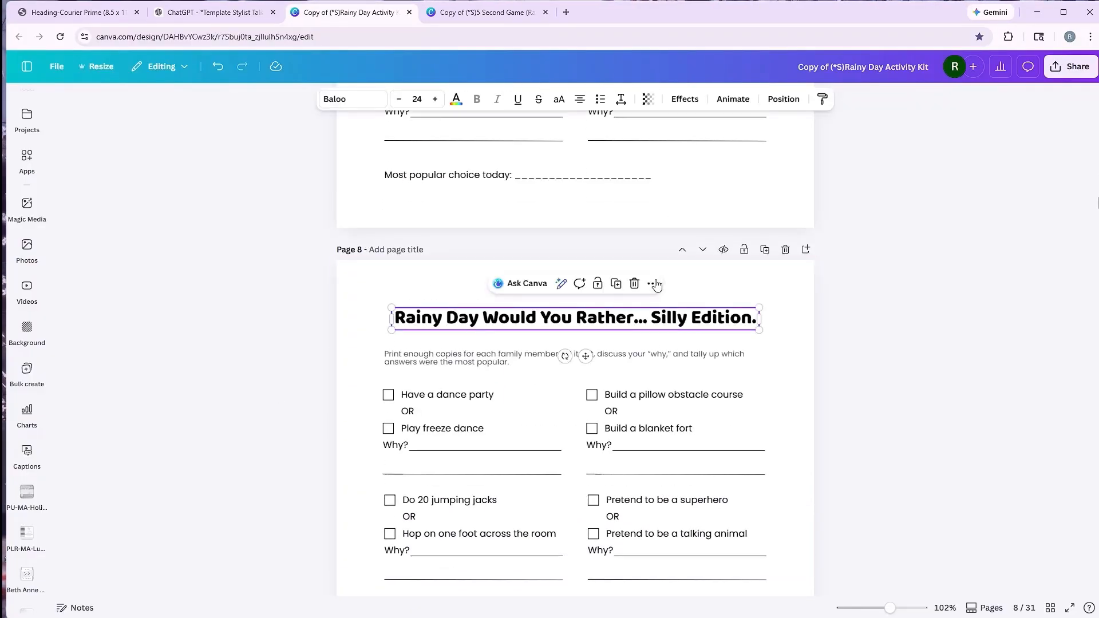
pyautogui.click(653, 284)
pyautogui.moveTo(750, 470)
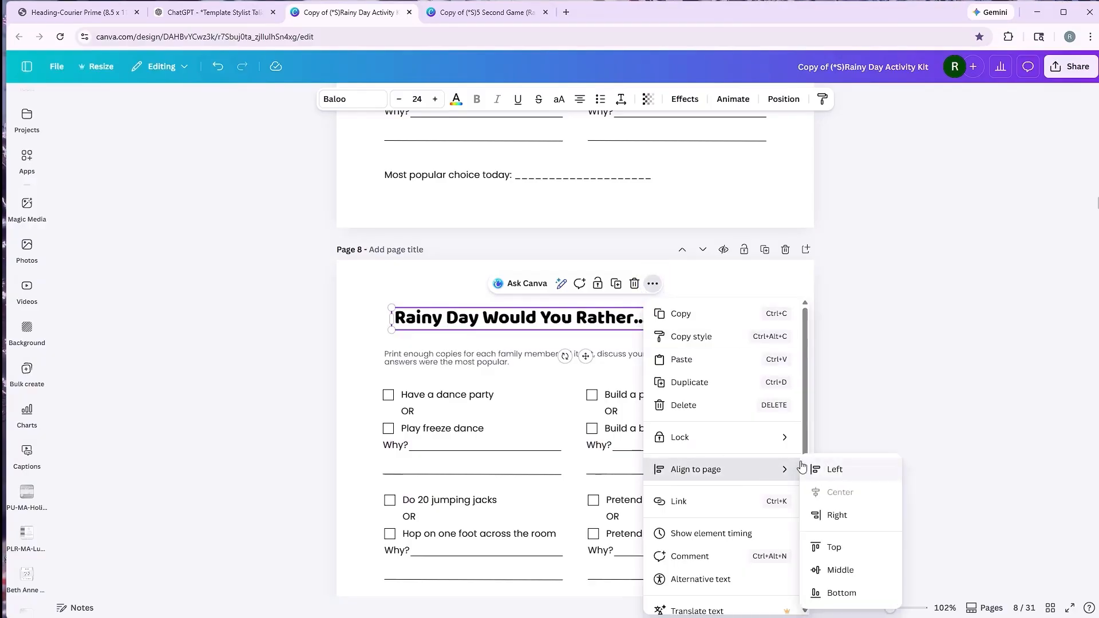
pyautogui.click(272, 409)
# - Center the Rainy Day Family BINGO title horizontally on page 12, above the blank bingo grid
pyautogui.scroll(-16, 467, 357)
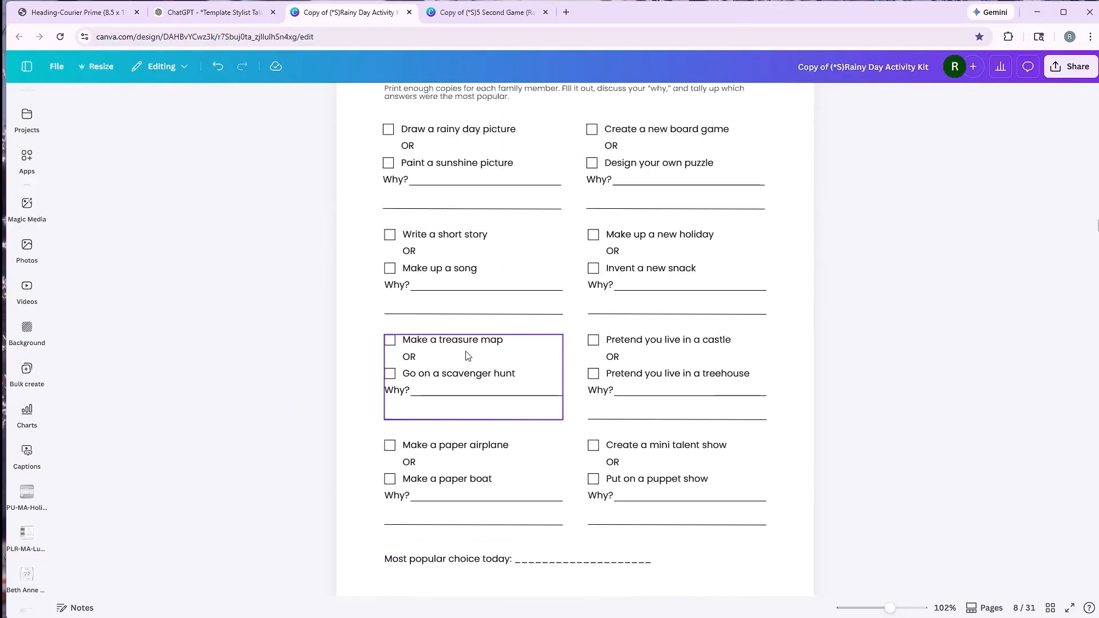
pyautogui.scroll(-8, 467, 356)
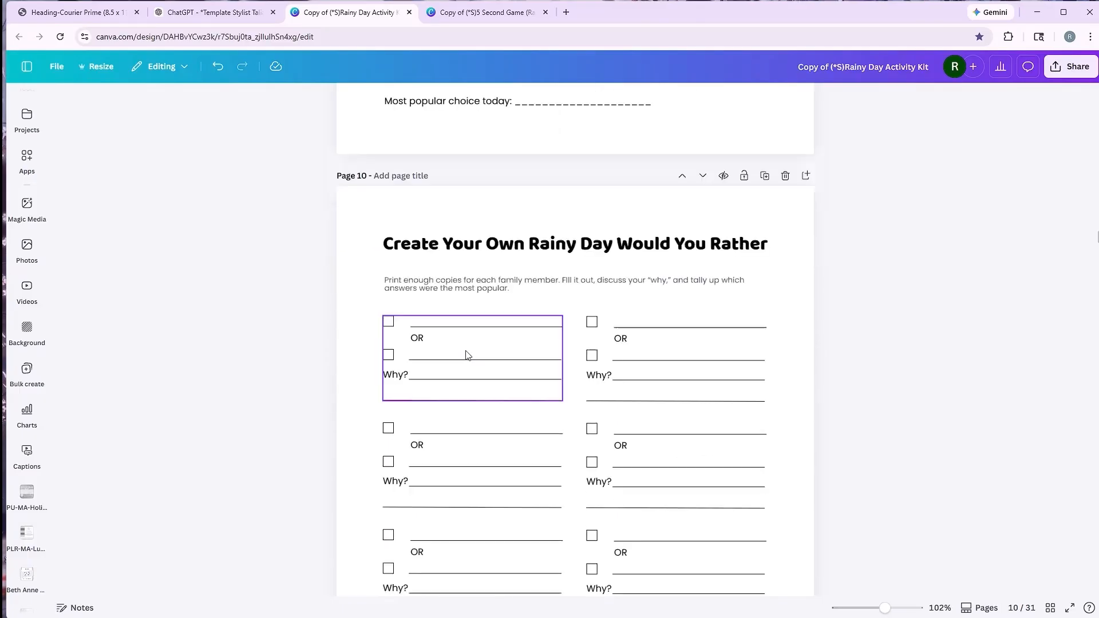
pyautogui.scroll(-13, 467, 355)
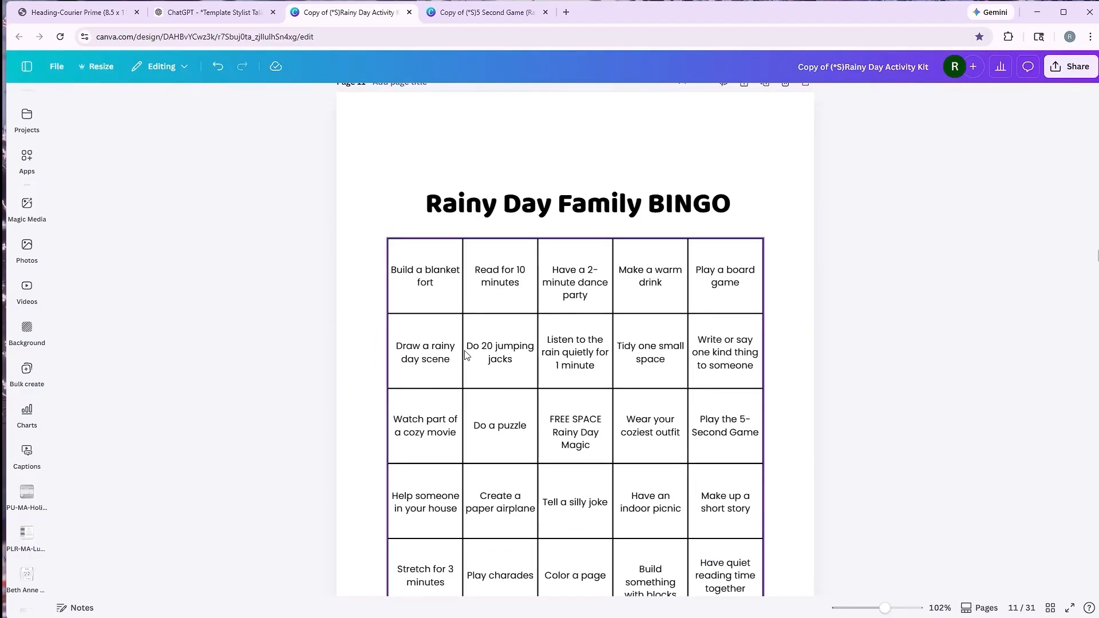
pyautogui.scroll(-2, 467, 356)
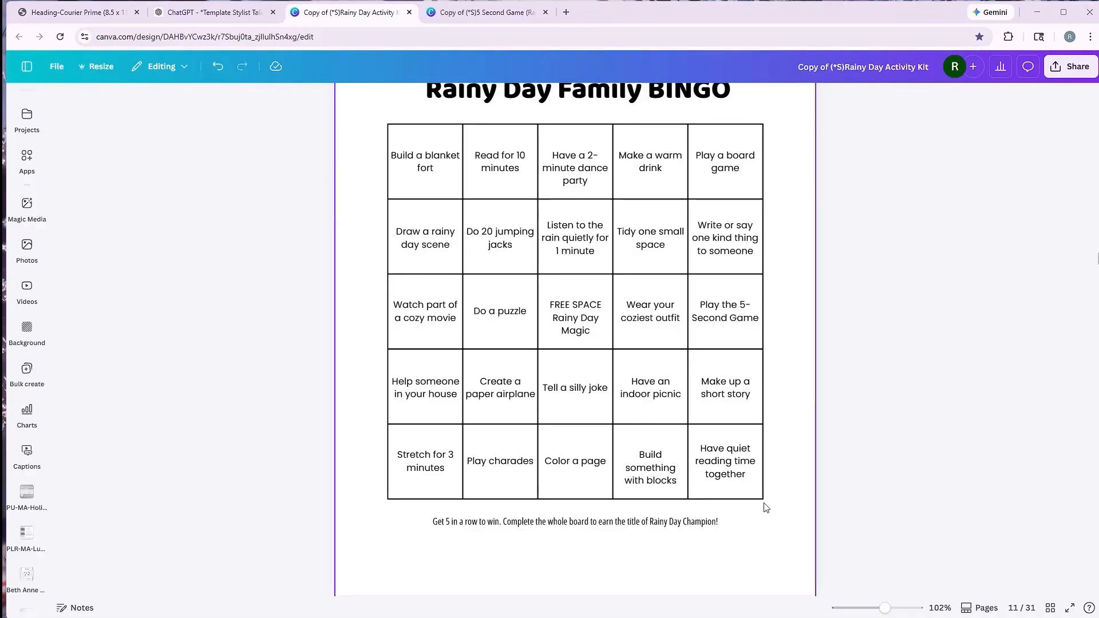
pyautogui.scroll(-4, 764, 508)
pyautogui.scroll(-2, 764, 507)
pyautogui.click(692, 400)
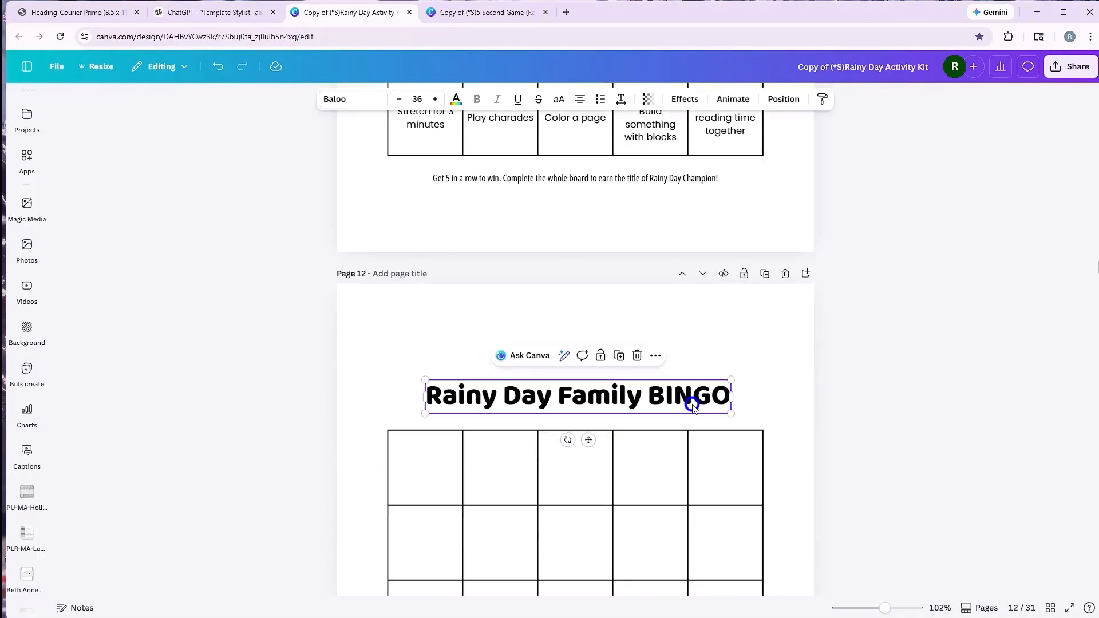
pyautogui.click(655, 355)
pyautogui.moveTo(748, 228)
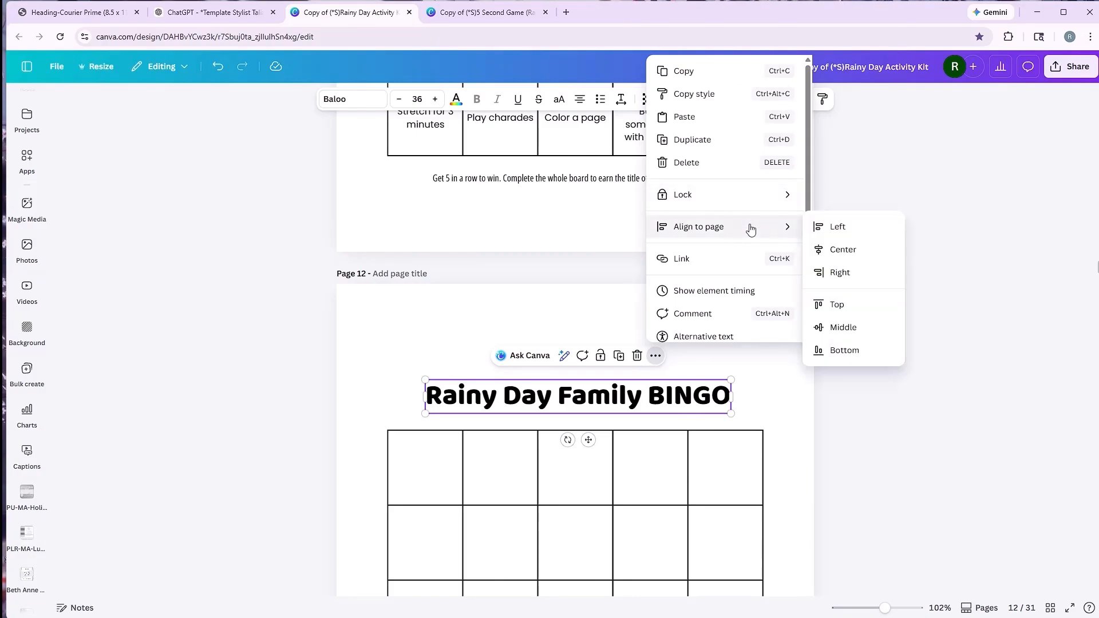
pyautogui.click(870, 244)
# - Center the 5 Second Game: Rainy Day Edition: Card Fronts title horizontally on page 14
pyautogui.scroll(-11, 781, 312)
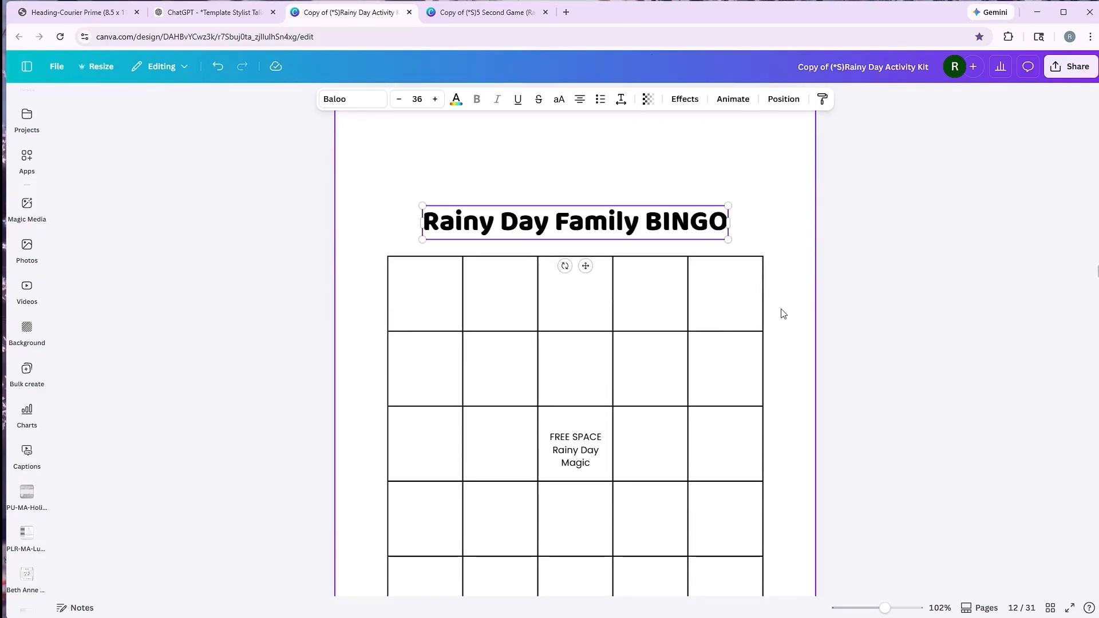
pyautogui.scroll(-10, 618, 404)
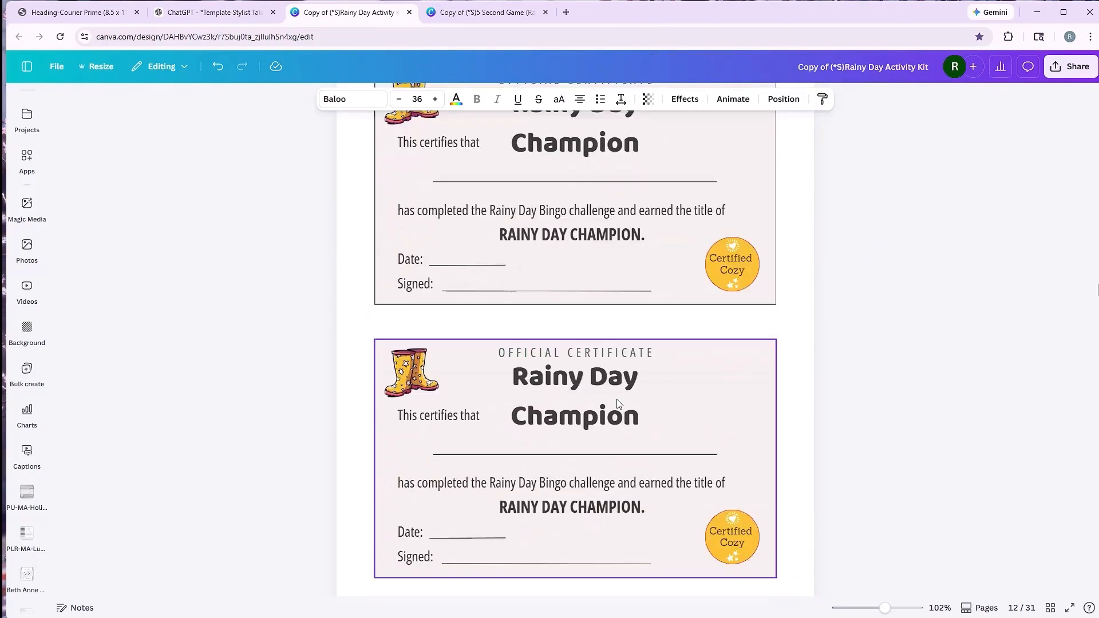
pyautogui.click(623, 189)
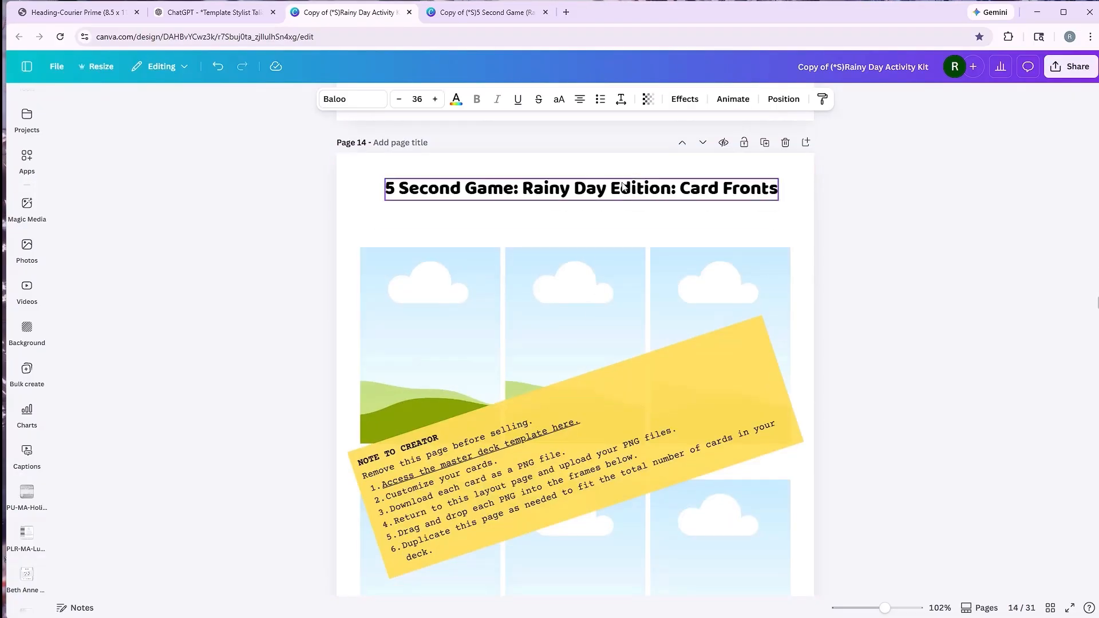
pyautogui.click(654, 155)
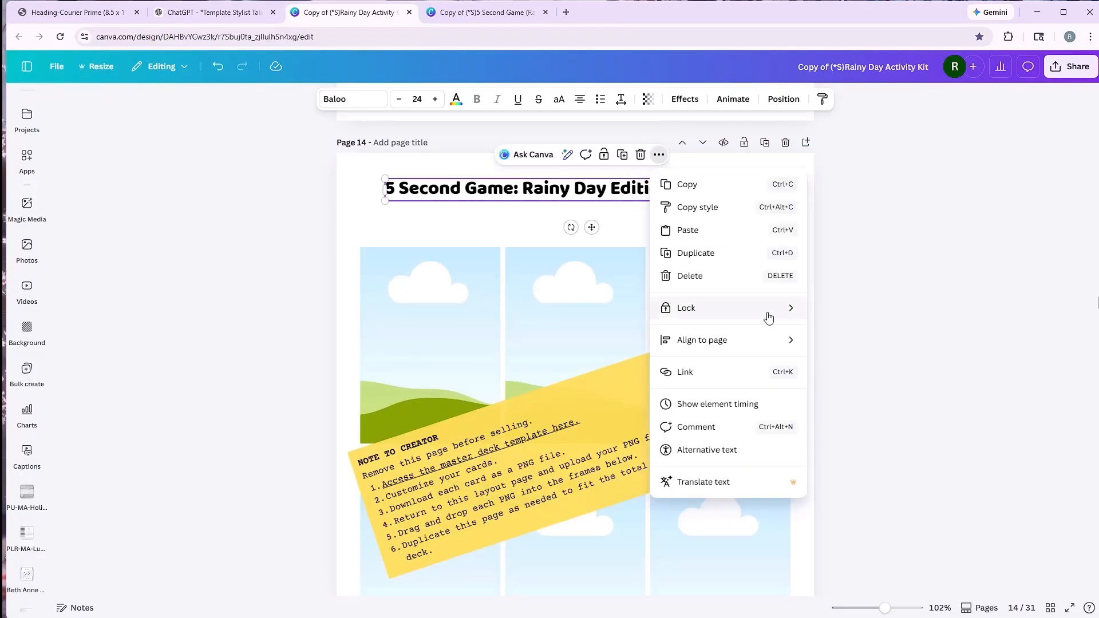
pyautogui.moveTo(767, 340)
pyautogui.click(842, 364)
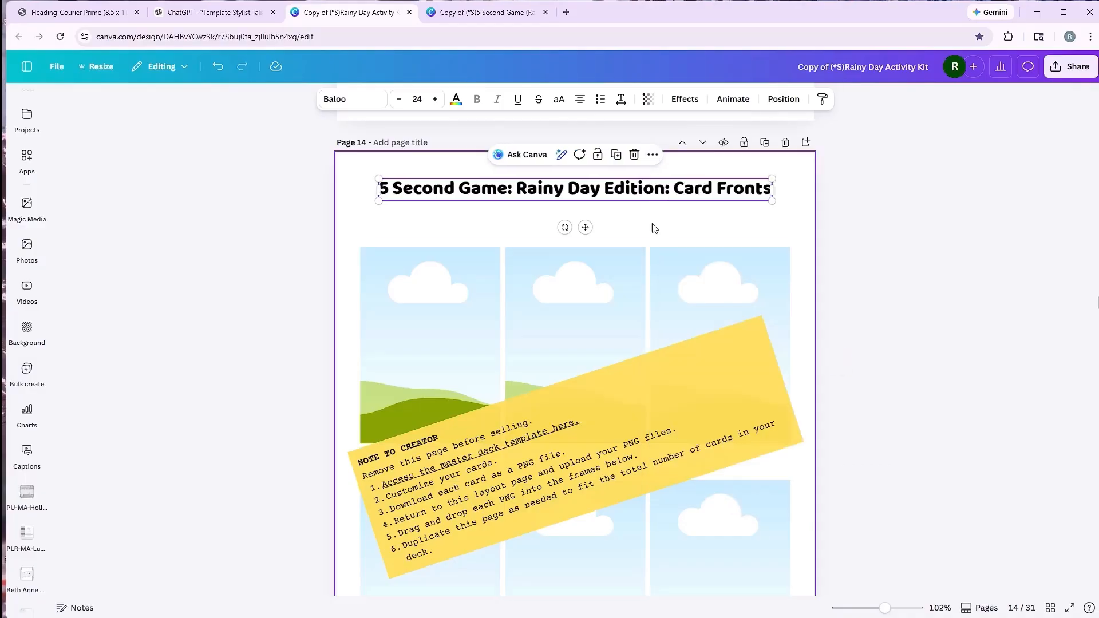
# - Center the 5 Second Game: Rainy Day Edition: Card Backs title horizontally on page 15
pyautogui.scroll(-7, 653, 211)
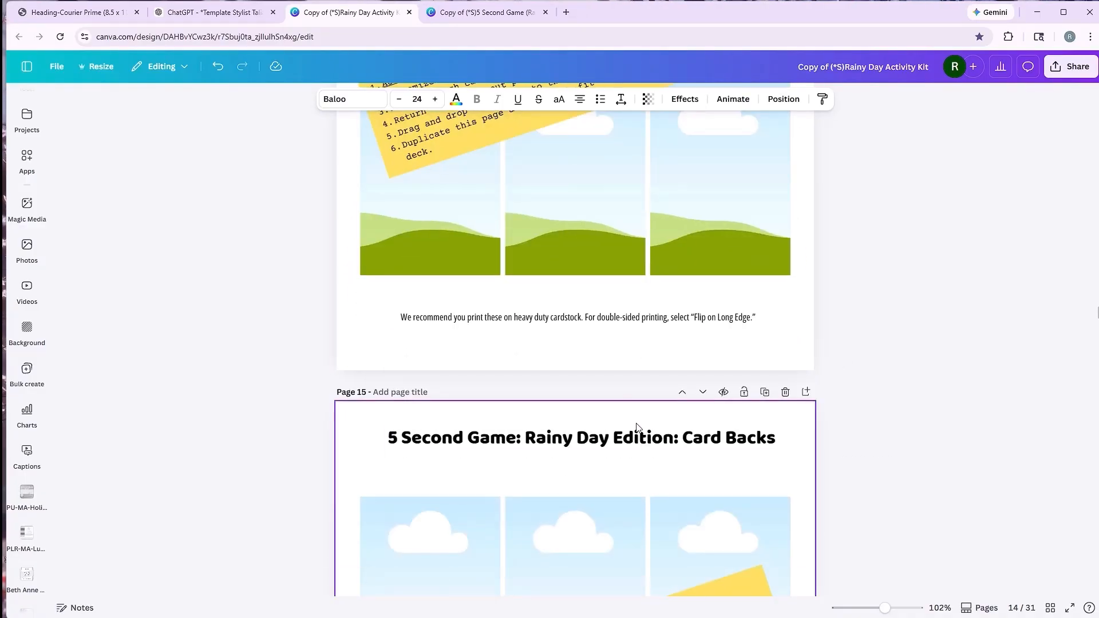
pyautogui.click(639, 436)
pyautogui.click(658, 404)
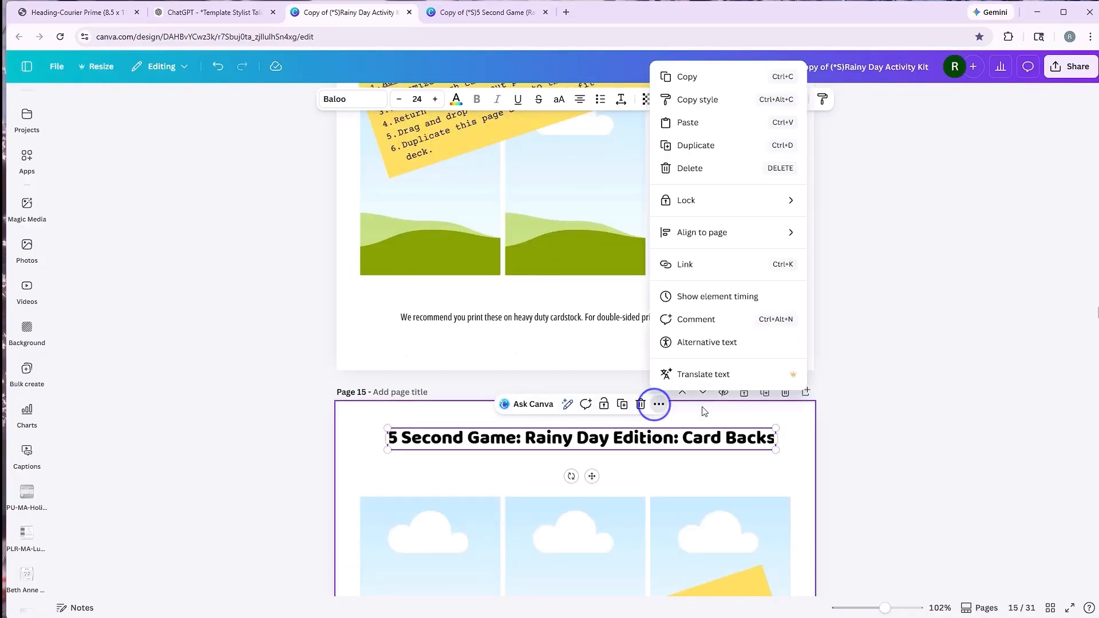
pyautogui.moveTo(762, 233)
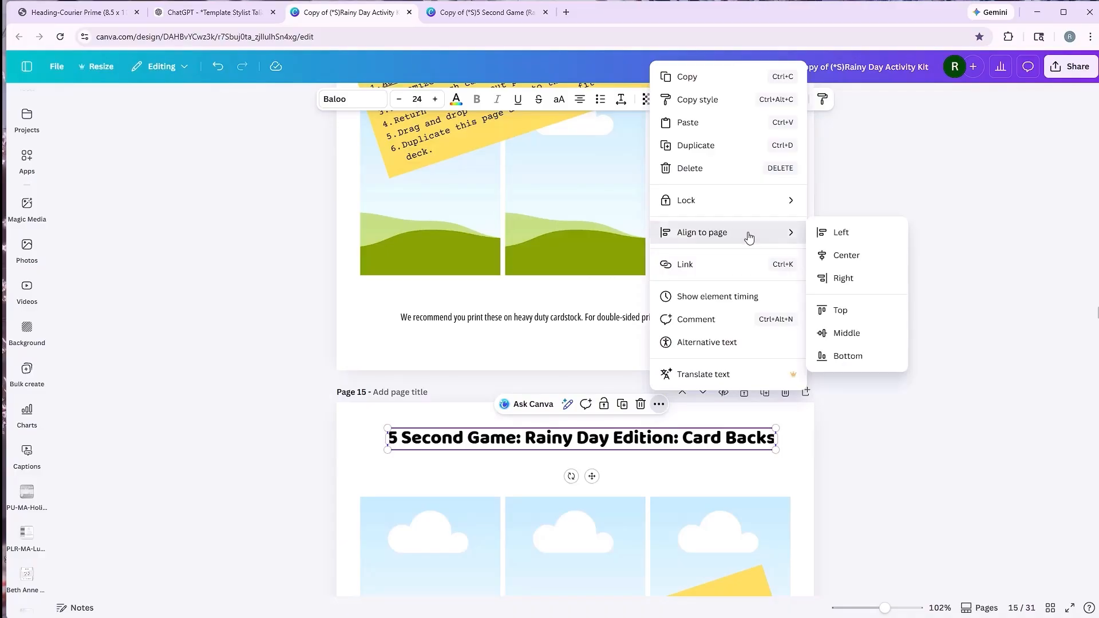
pyautogui.click(840, 255)
# - Copy the dark navy hex code #2E3C48 from the color palette on page 2
pyautogui.scroll(-11, 719, 464)
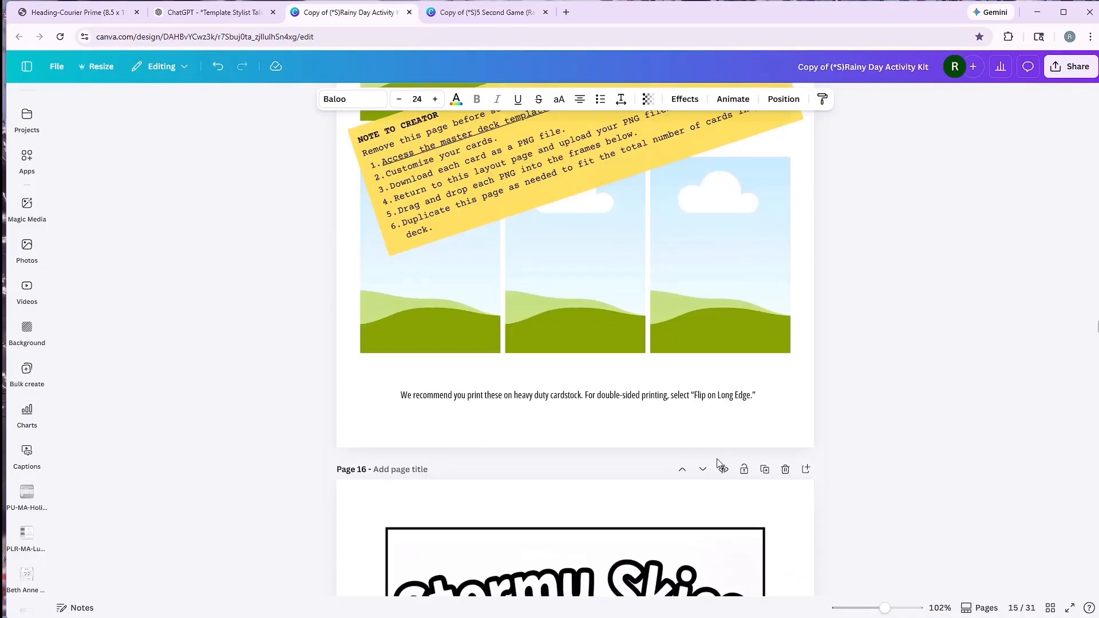
pyautogui.scroll(-4, 718, 460)
pyautogui.scroll(15, 712, 444)
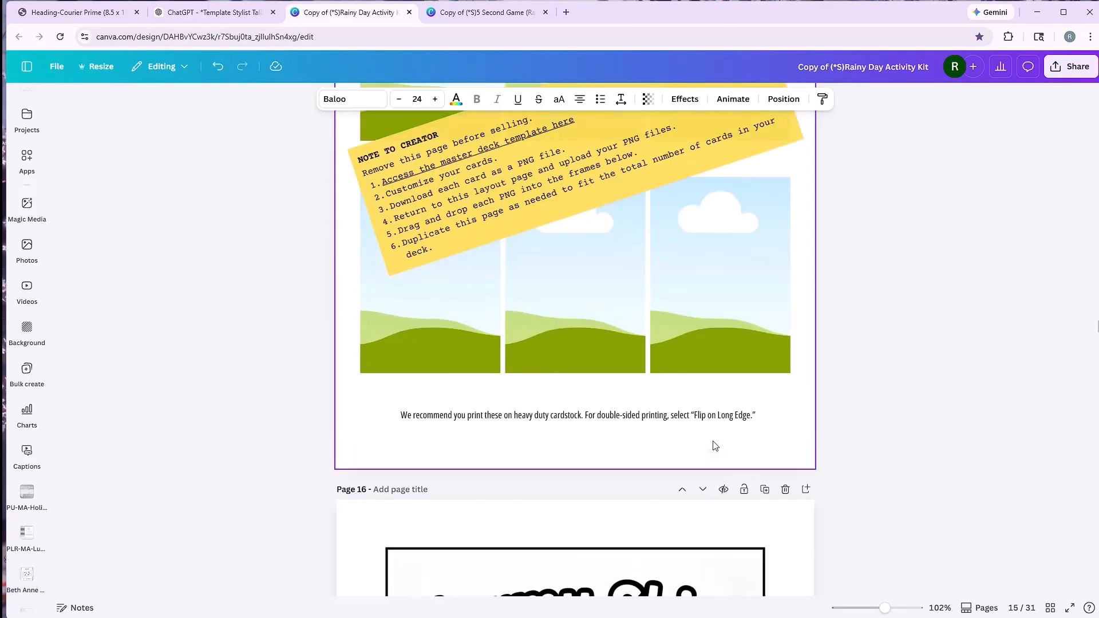
pyautogui.moveTo(1098, 314); pyautogui.dragTo(1097, 116)
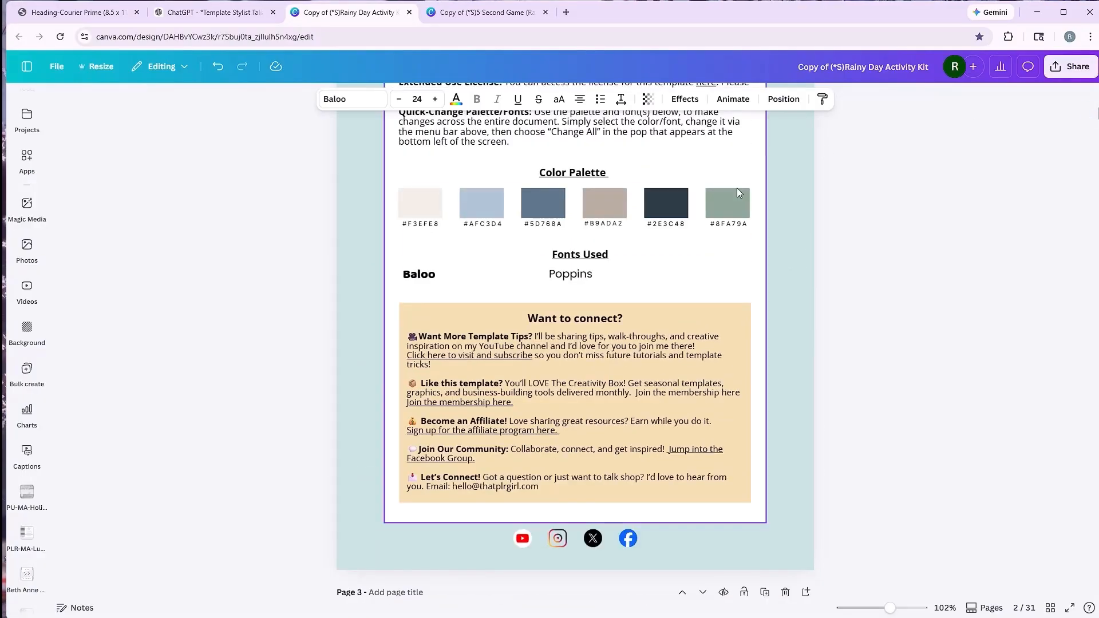
pyautogui.doubleClick(667, 225)
pyautogui.hotkey('ctrl', 'c')
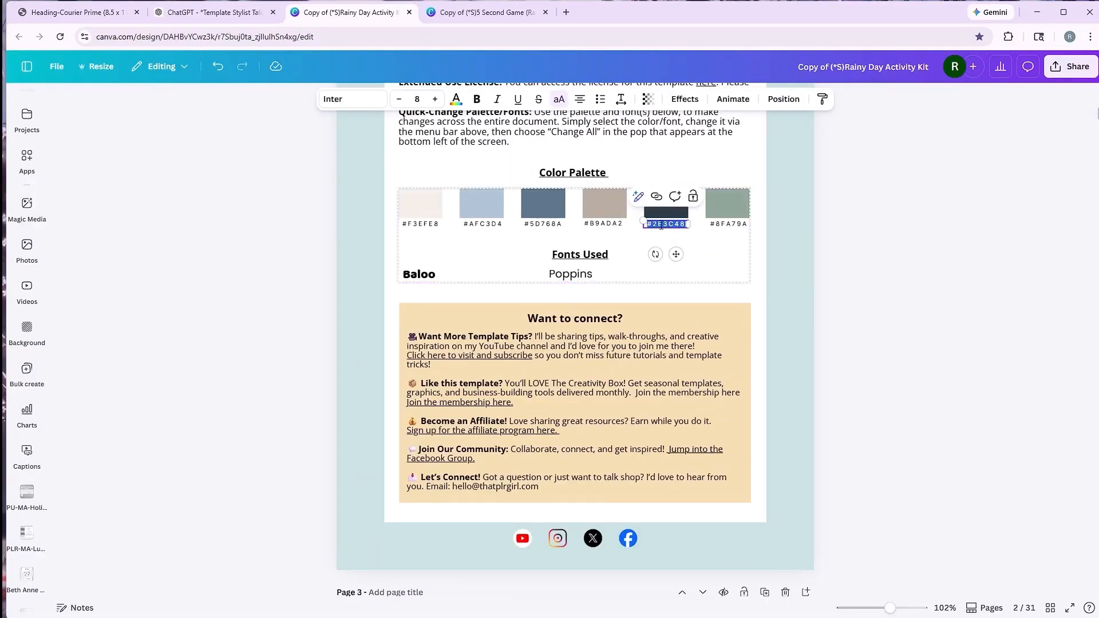
# - Set the text color of the Rainy Day Charades title on page 4 to the copied #2E3C48
pyautogui.scroll(-10, 835, 265)
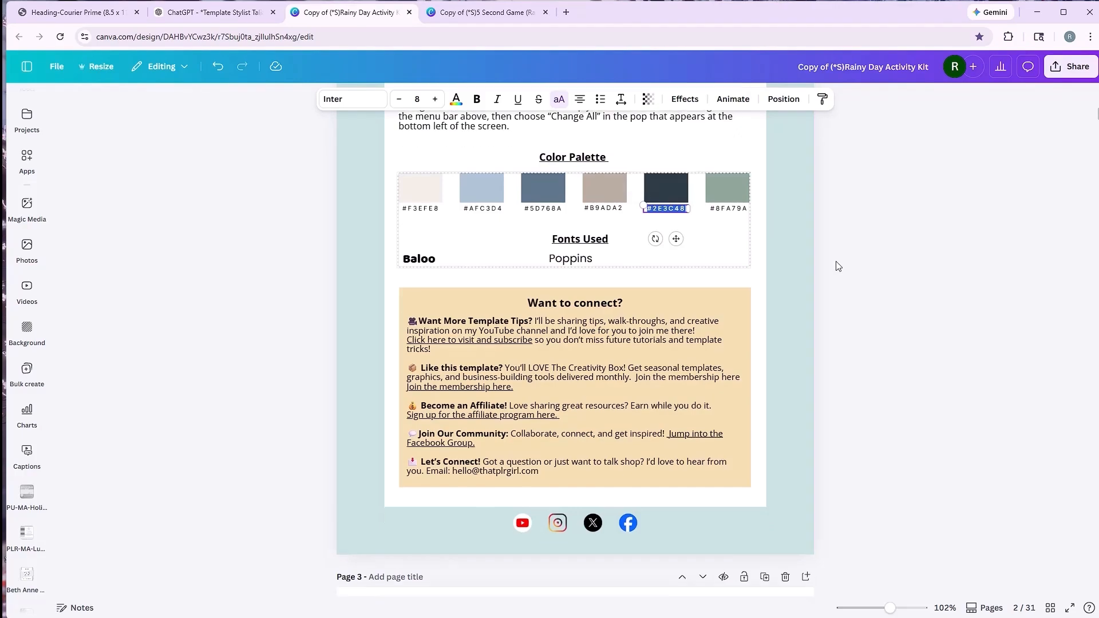
pyautogui.scroll(-4, 836, 264)
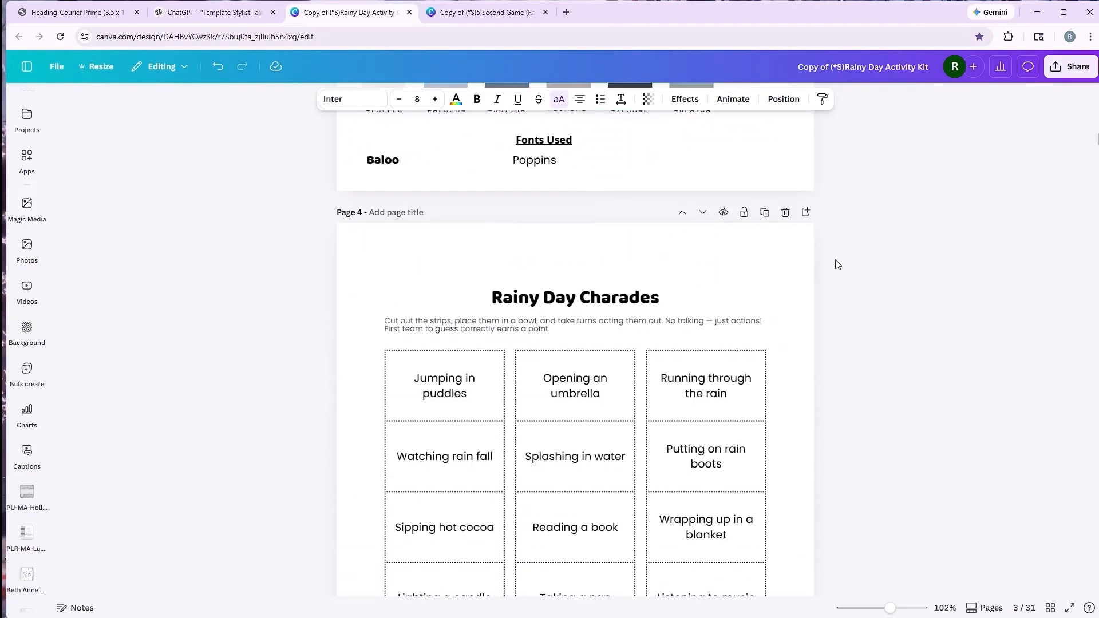
pyautogui.click(566, 303)
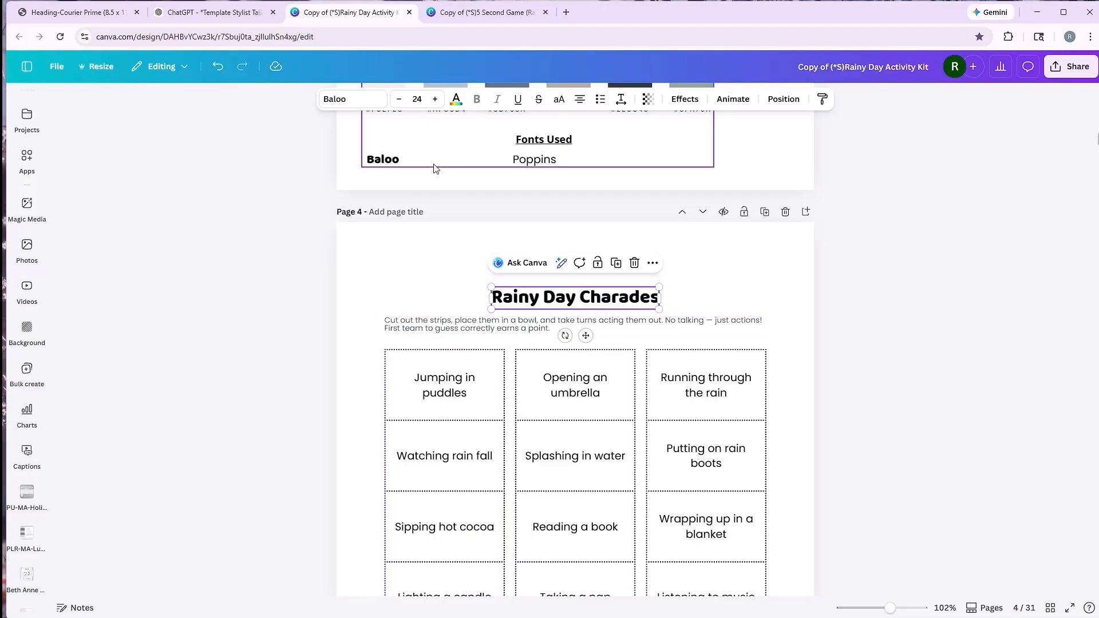
pyautogui.click(457, 100)
pyautogui.click(175, 133)
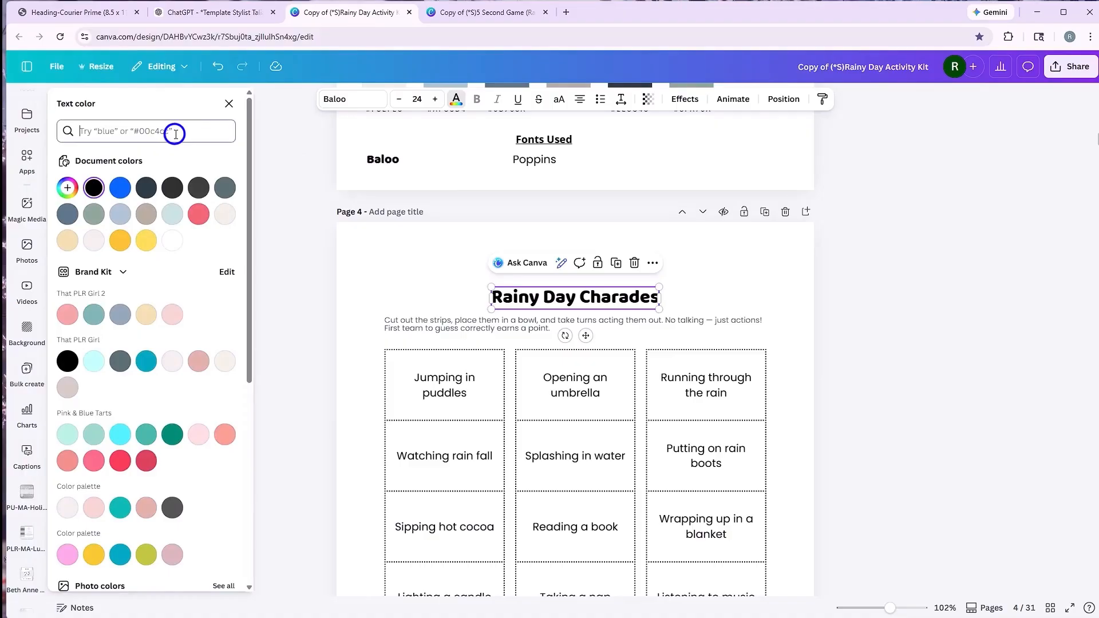
pyautogui.hotkey('ctrl', 'v')
pyautogui.click(68, 181)
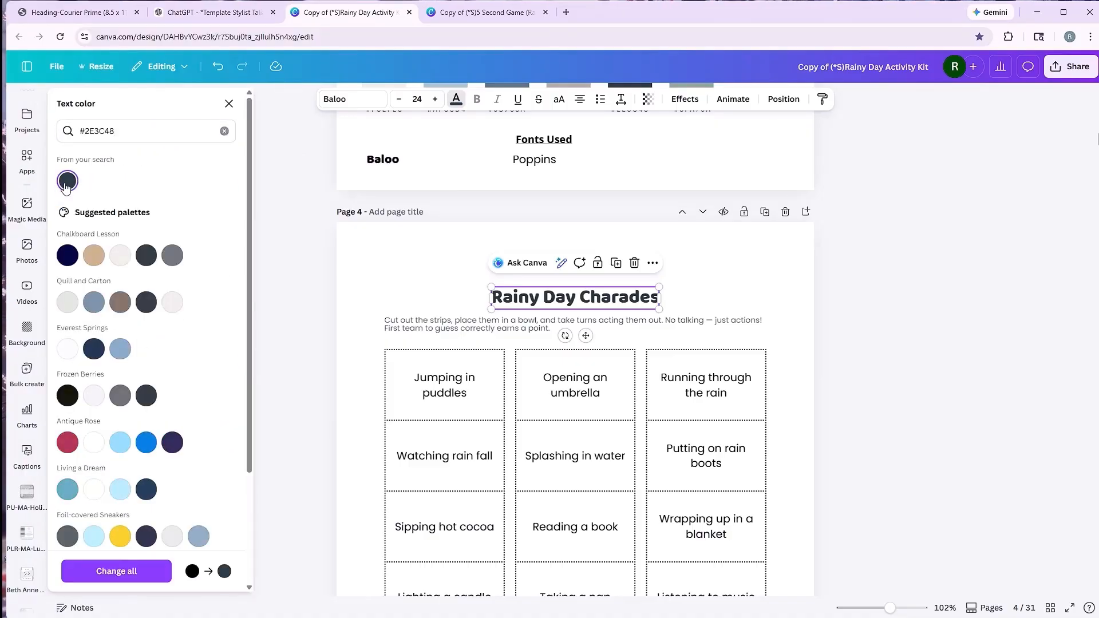
pyautogui.click(877, 407)
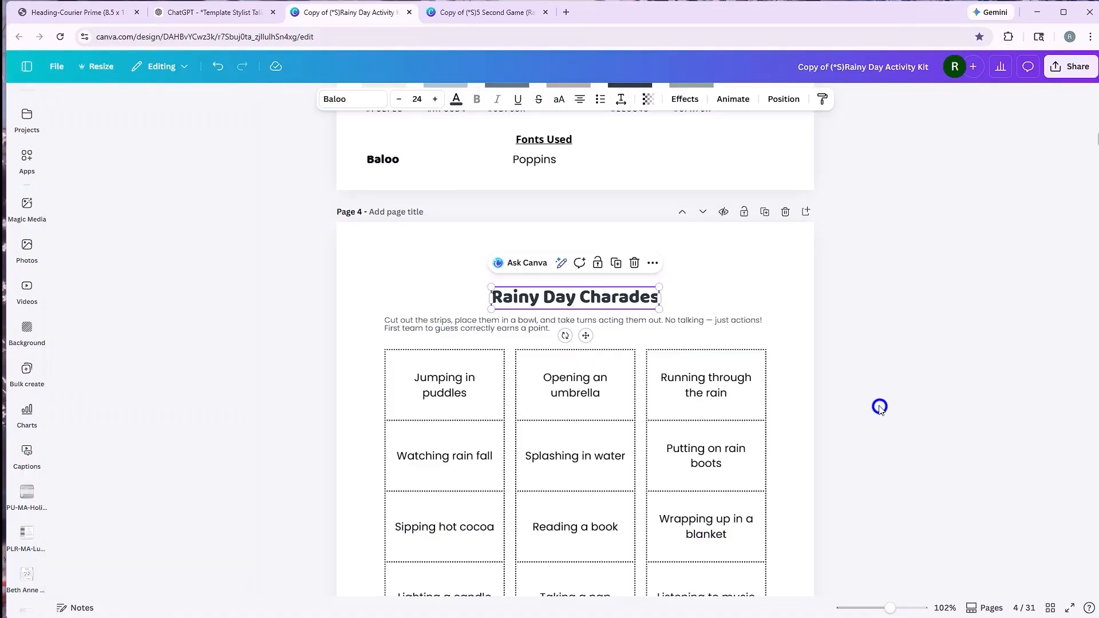
# - Set the text color of the Rainy Day Charades title on page 5 to #2E3C48
pyautogui.scroll(-7, 864, 397)
pyautogui.scroll(-3, 855, 393)
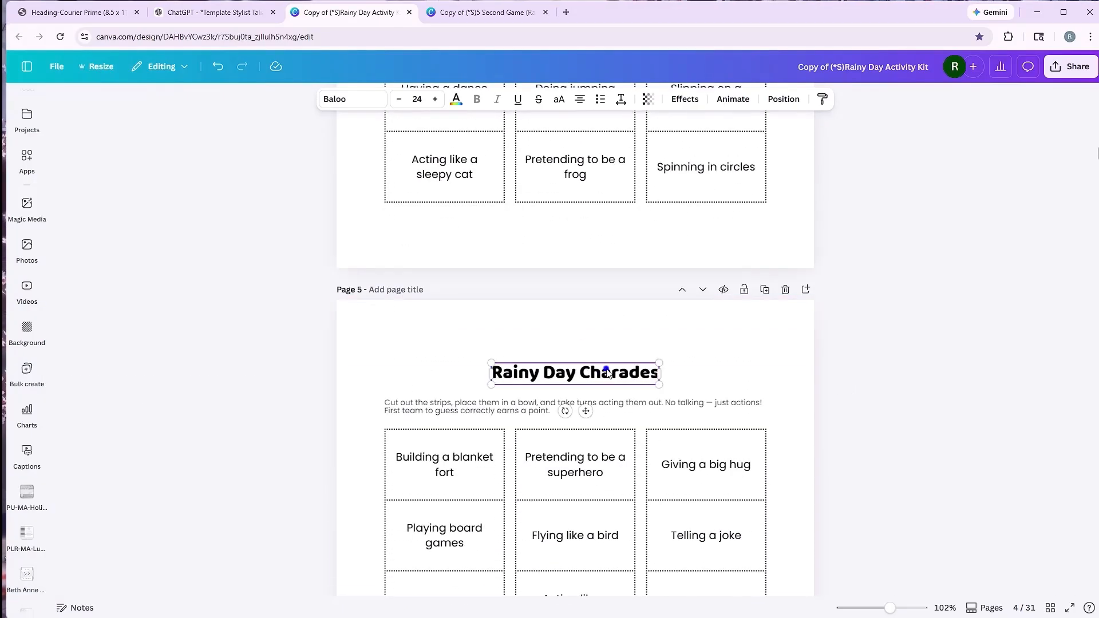
pyautogui.click(606, 373)
pyautogui.click(456, 99)
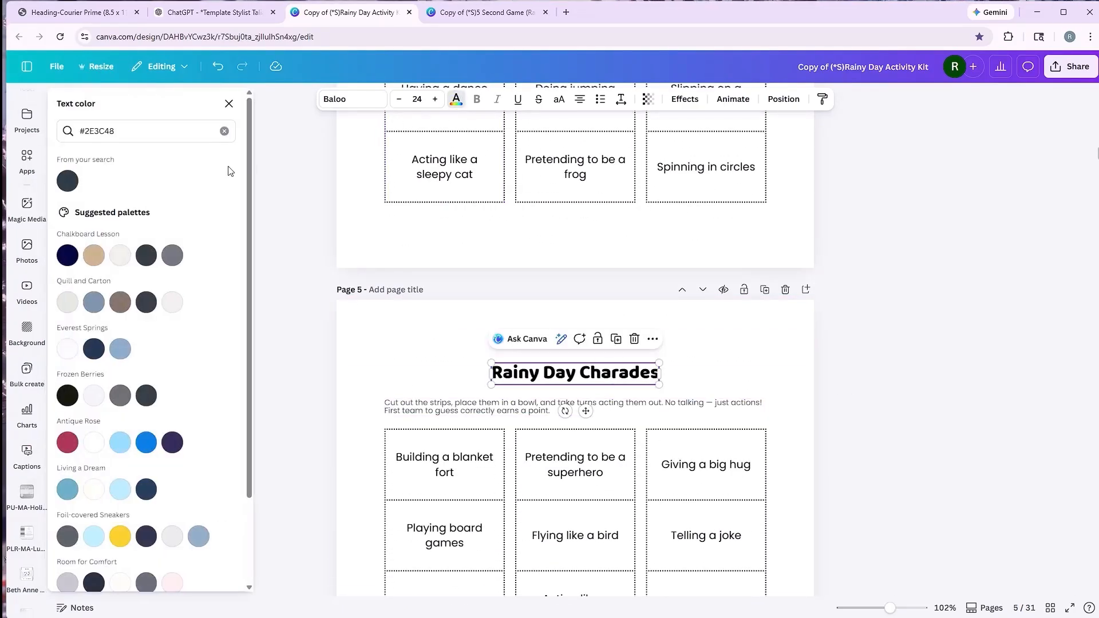
pyautogui.click(117, 131)
pyautogui.moveTo(117, 131); pyautogui.dragTo(68, 133)
pyautogui.hotkey('ctrl', 'v')
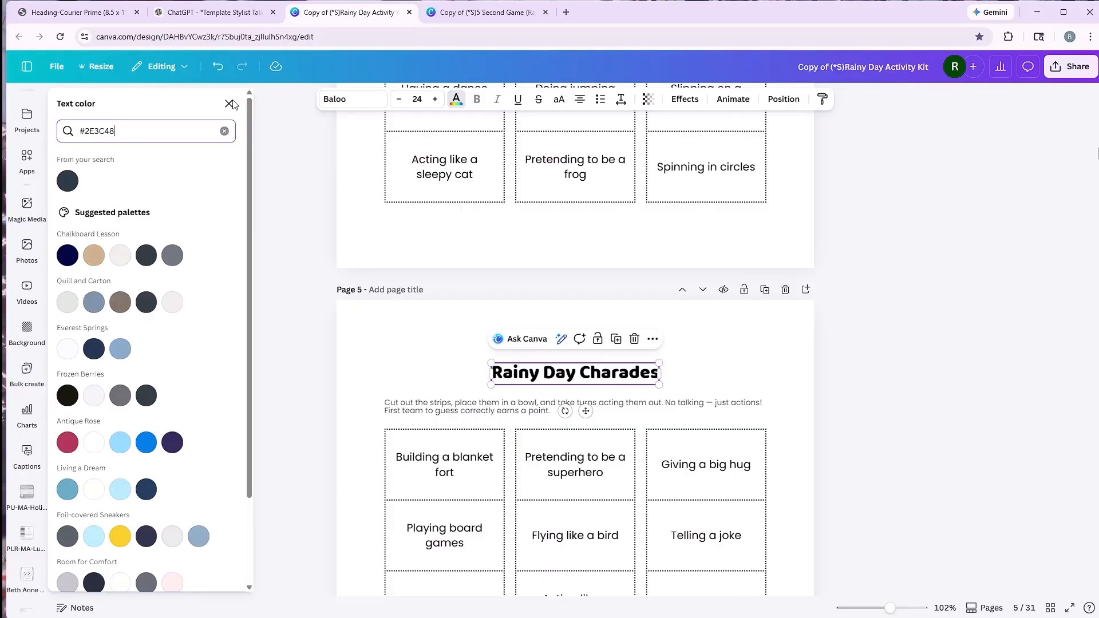
pyautogui.click(853, 393)
pyautogui.scroll(-4, 804, 421)
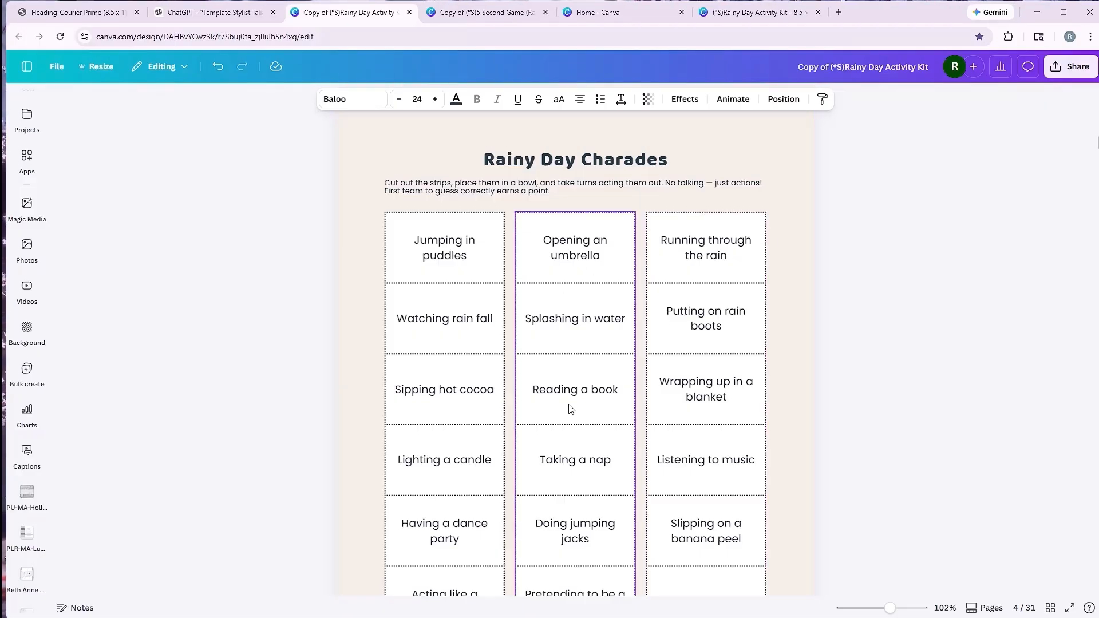
# - Compare page 4's background and title with the palette on page 3, and review all pages in the thumbnail overview
pyautogui.click(802, 215)
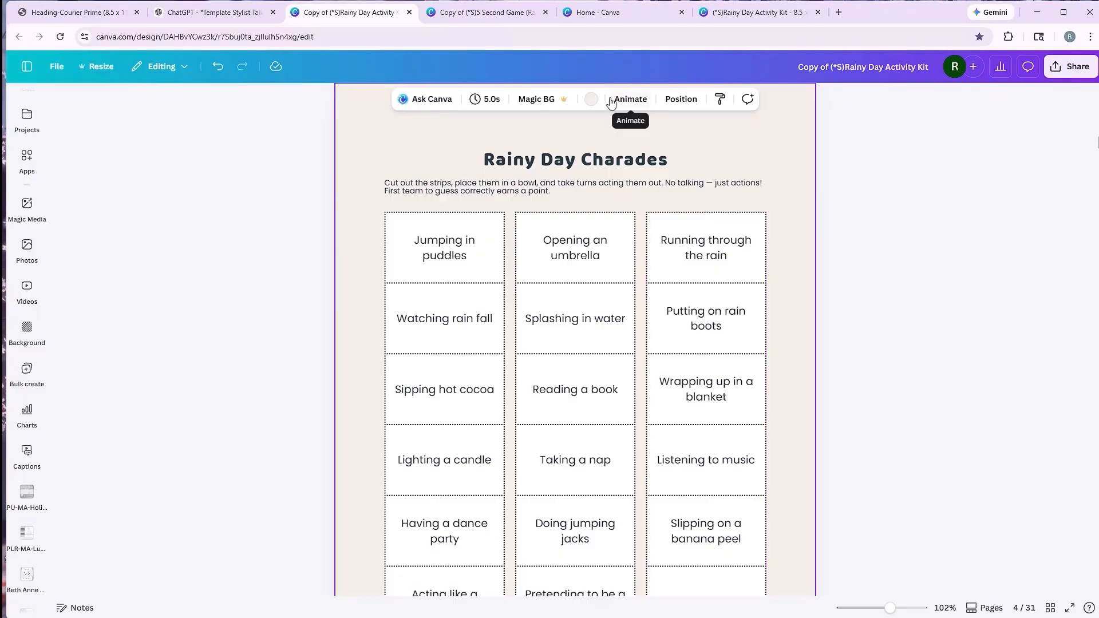
pyautogui.scroll(5, 717, 167)
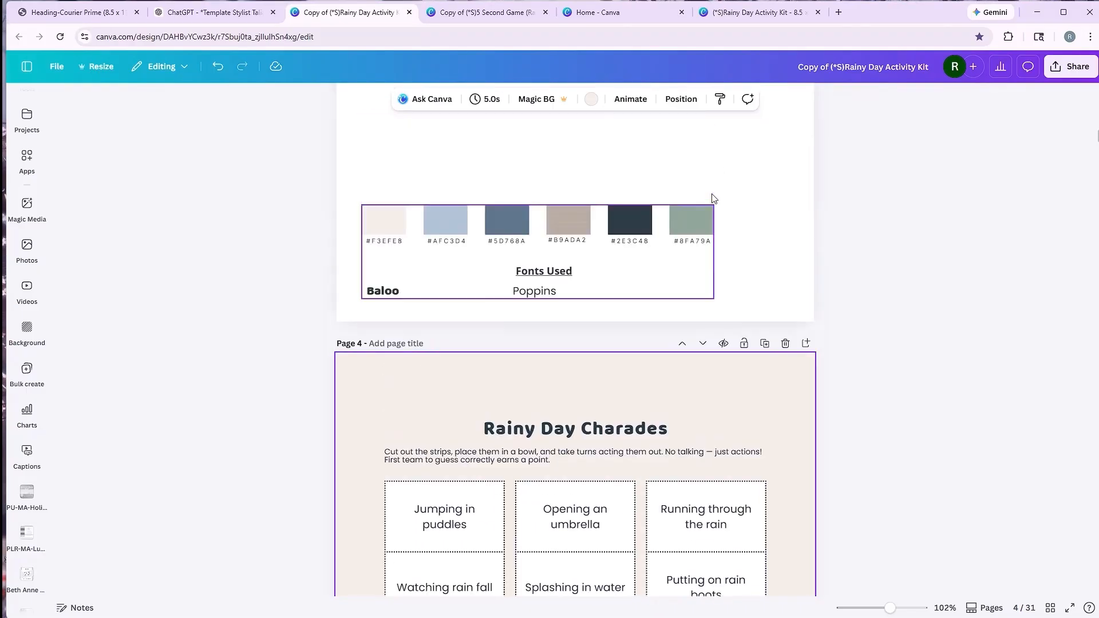
pyautogui.scroll(-3, 474, 321)
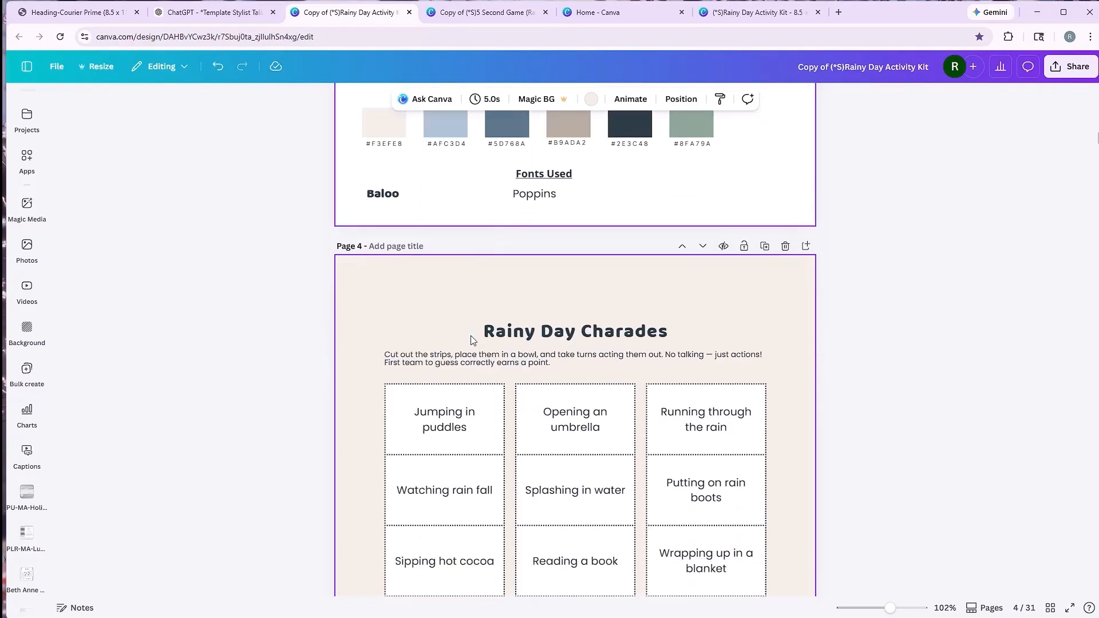
pyautogui.scroll(-6, 474, 305)
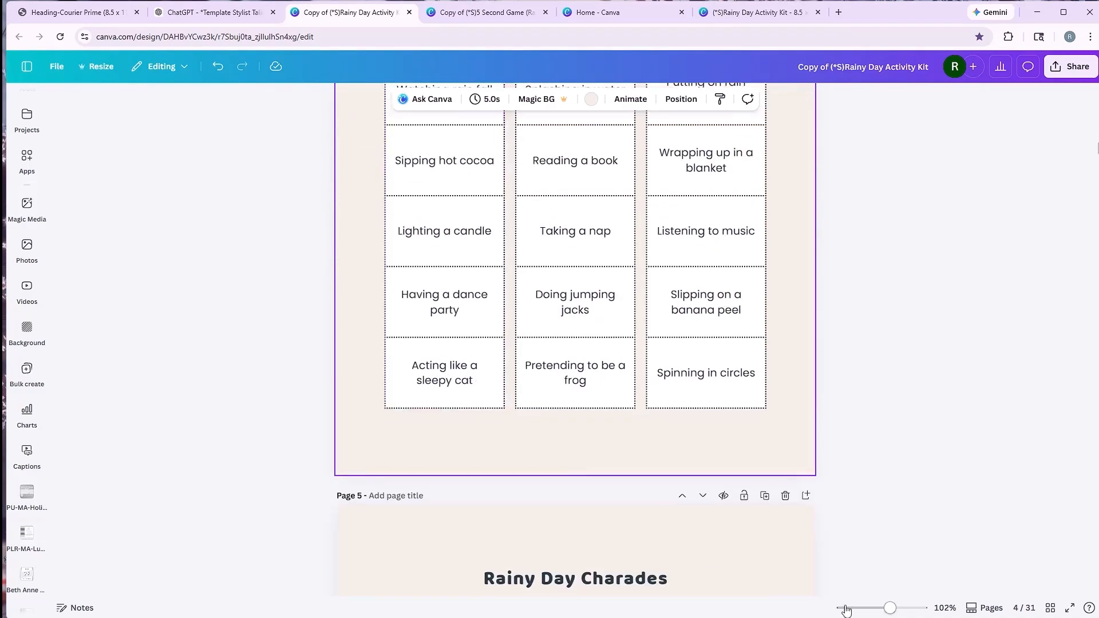
pyautogui.click(1050, 608)
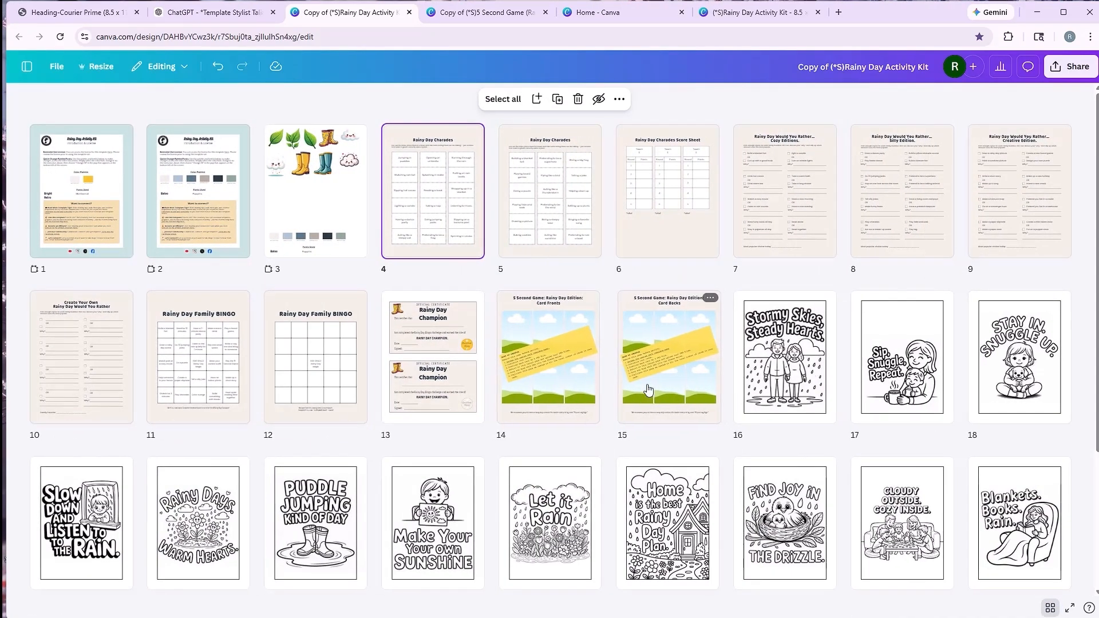
pyautogui.click(1050, 608)
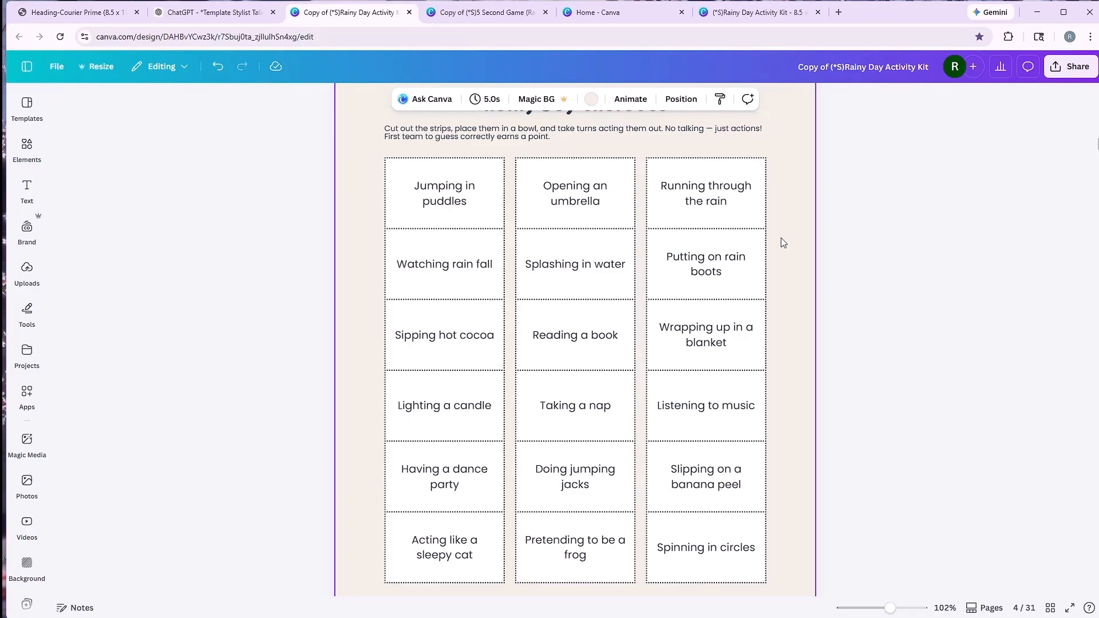
# - Set the letter spacing of the Rainy Day Charades title on page 4 to 0
pyautogui.scroll(1, 811, 380)
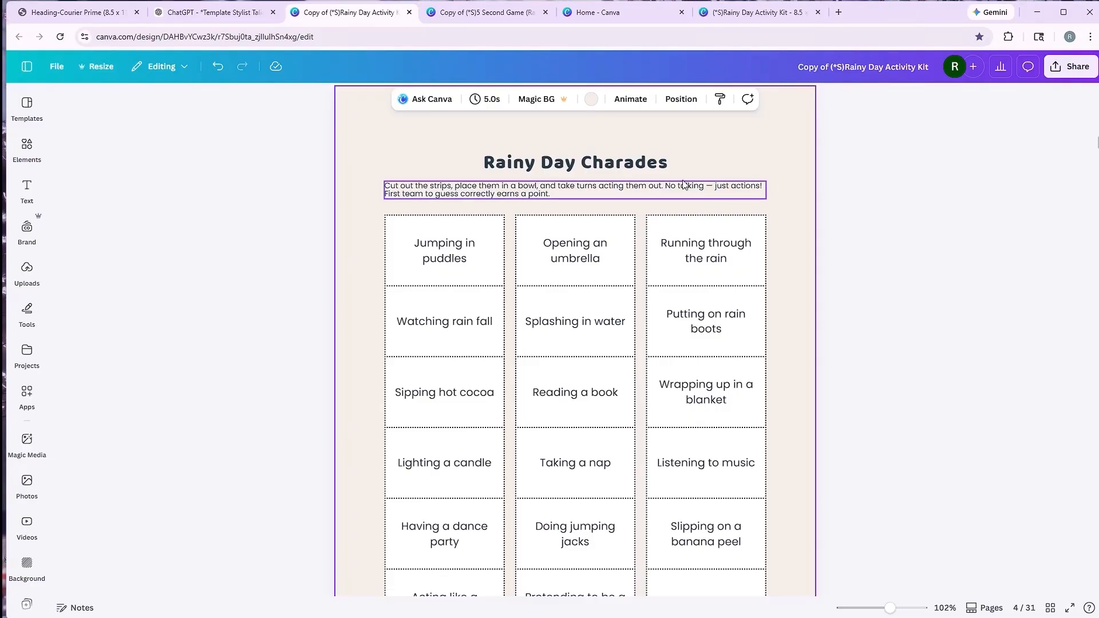
pyautogui.click(647, 164)
pyautogui.click(622, 101)
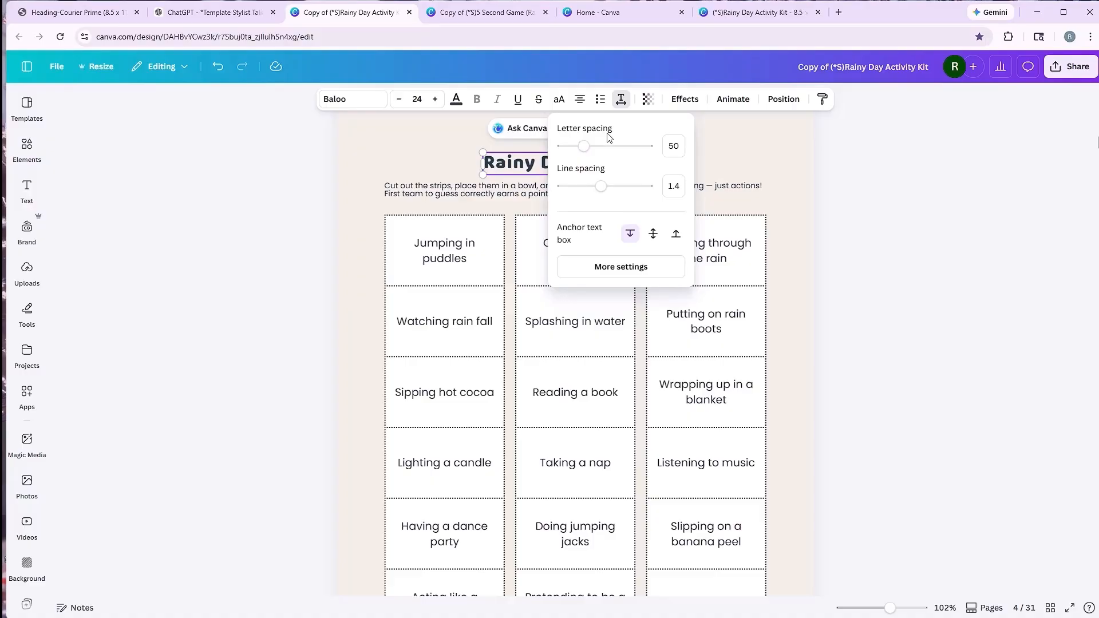
pyautogui.moveTo(583, 150); pyautogui.dragTo(579, 150)
pyautogui.click(462, 170)
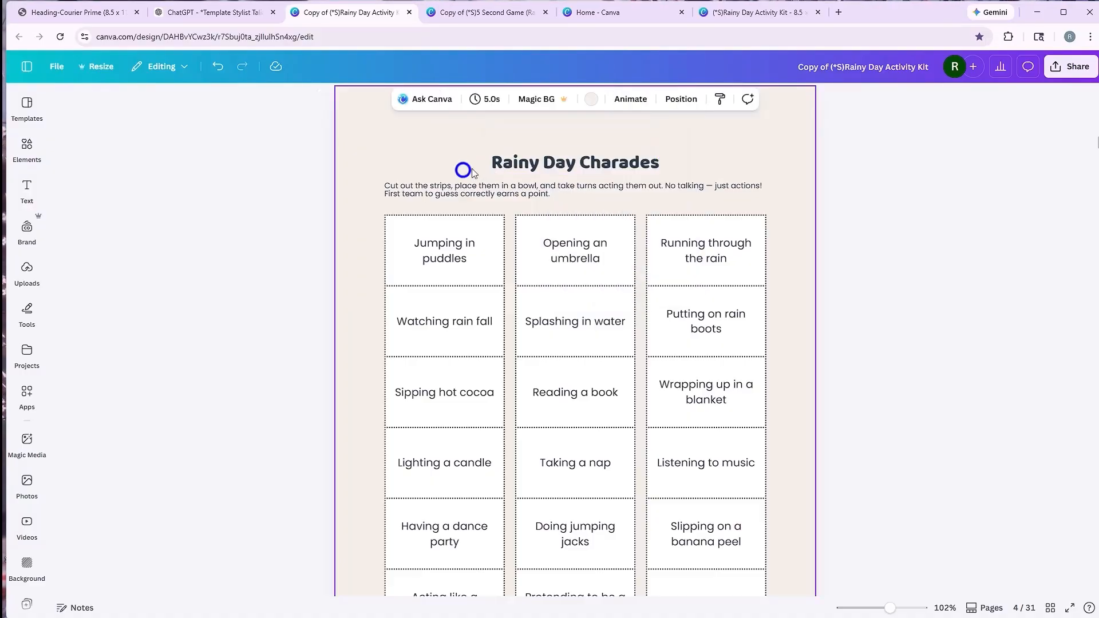
# - Widen the letter spacing of the Rainy Day Charades title on page 4 to about 50
pyautogui.click(618, 163)
pyautogui.click(621, 102)
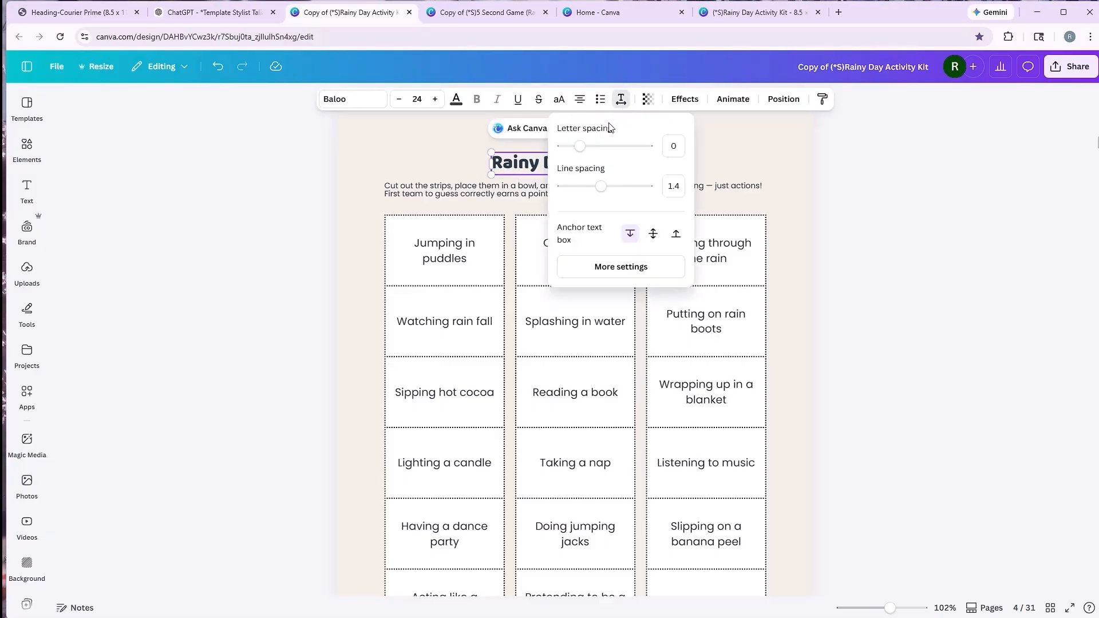
pyautogui.moveTo(584, 148); pyautogui.dragTo(585, 149)
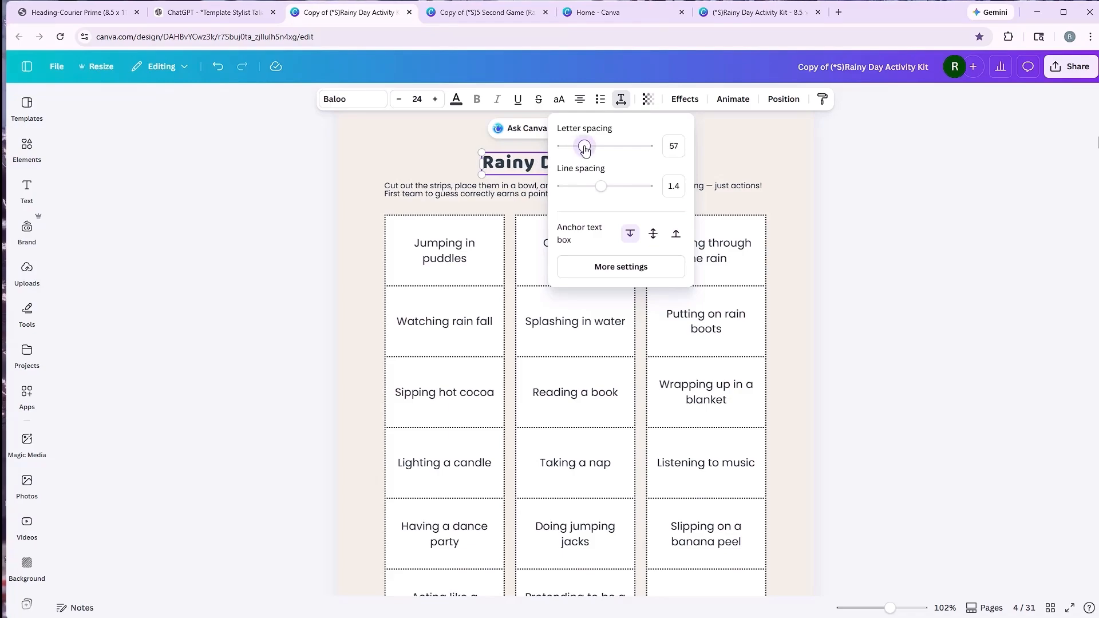
pyautogui.click(710, 146)
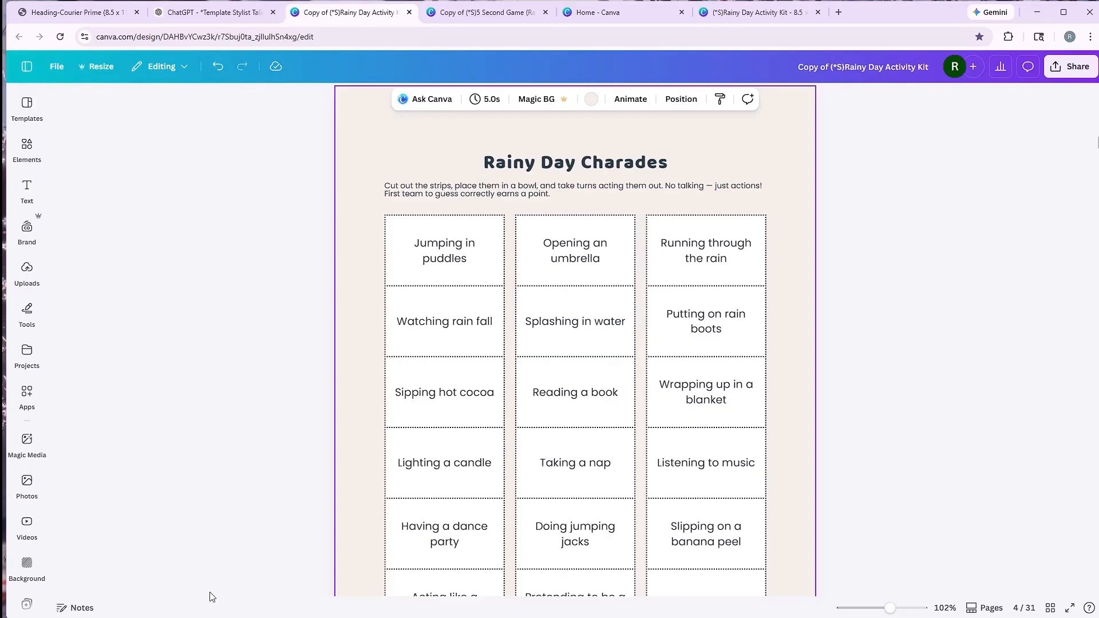
# - Examine the titles and backgrounds on pages 4 to 7, and check the cover of the 5 Second Game design
pyautogui.scroll(-3, 537, 471)
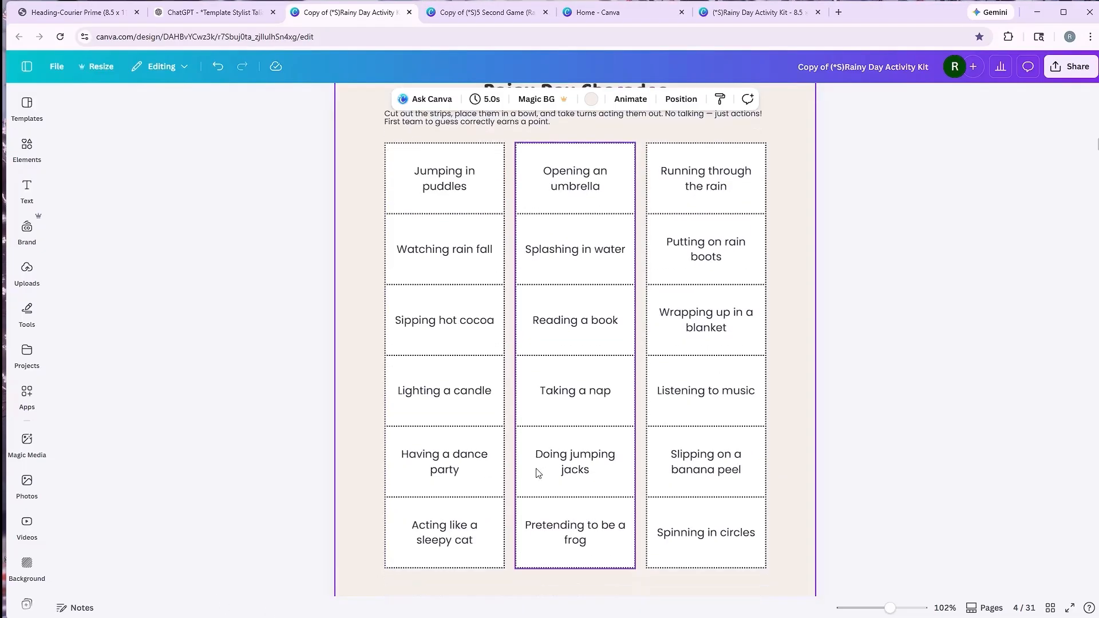
pyautogui.scroll(-7, 537, 469)
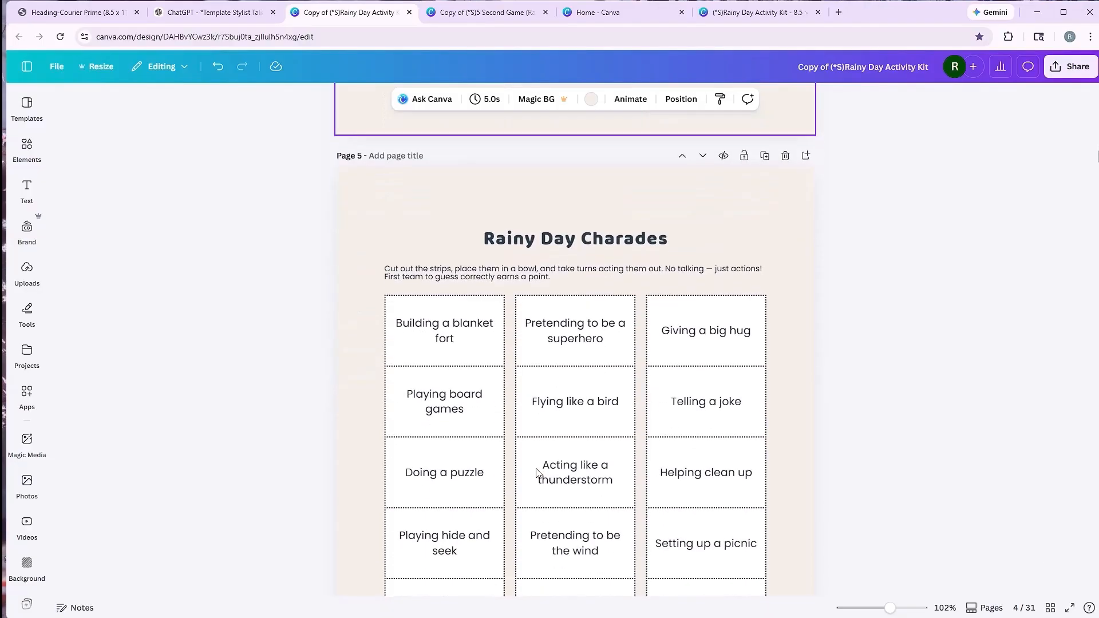
pyautogui.scroll(-10, 540, 471)
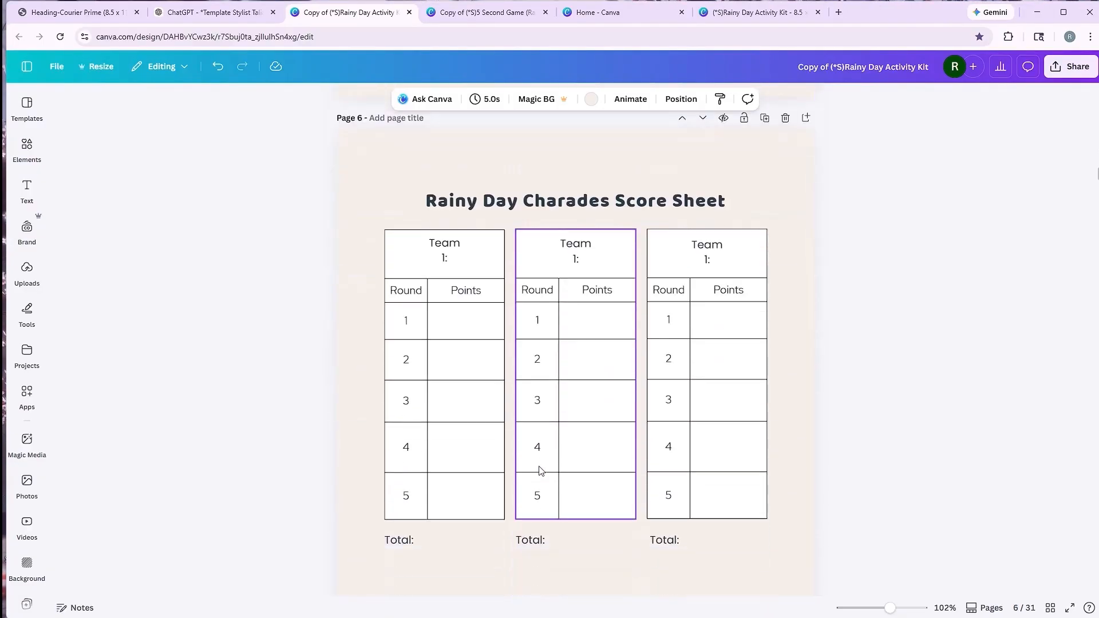
pyautogui.scroll(-3, 540, 471)
pyautogui.scroll(10, 540, 469)
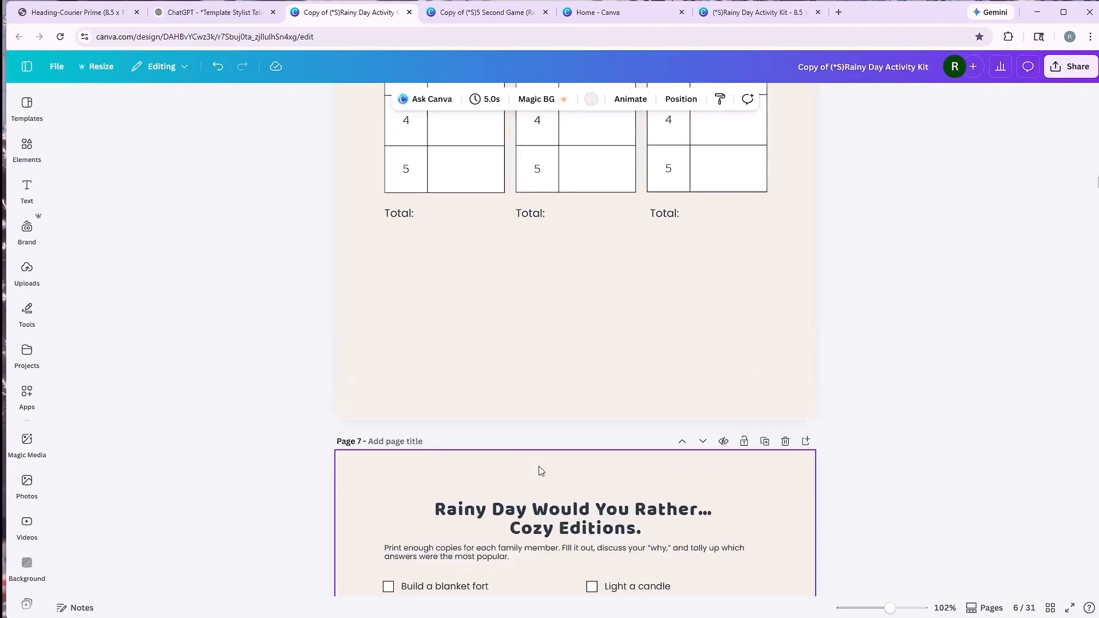
pyautogui.scroll(7, 541, 469)
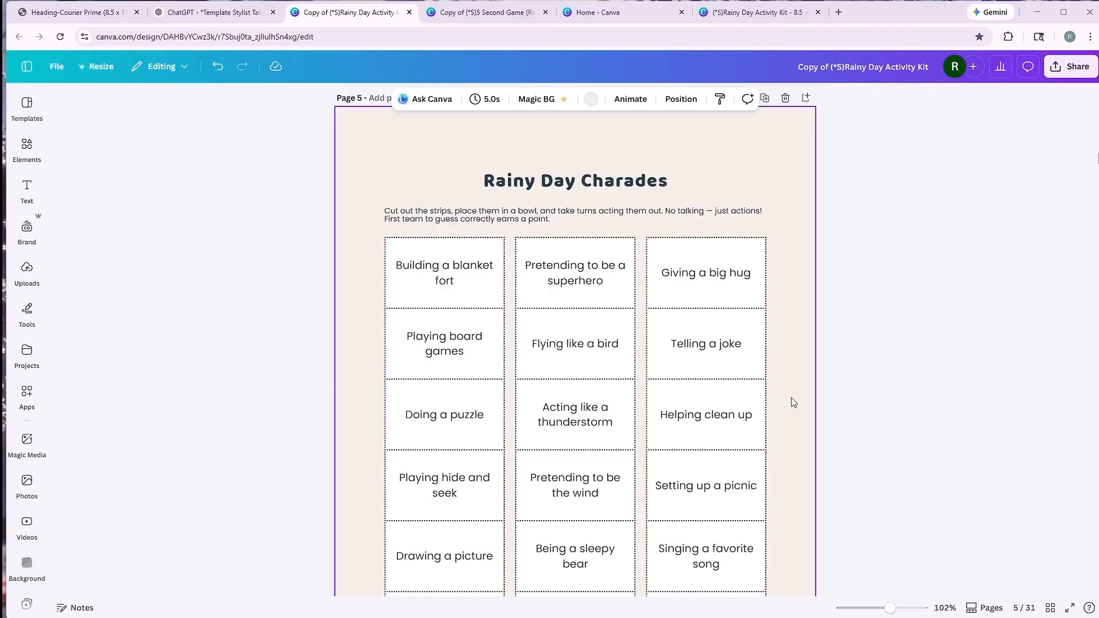
pyautogui.scroll(-4, 820, 394)
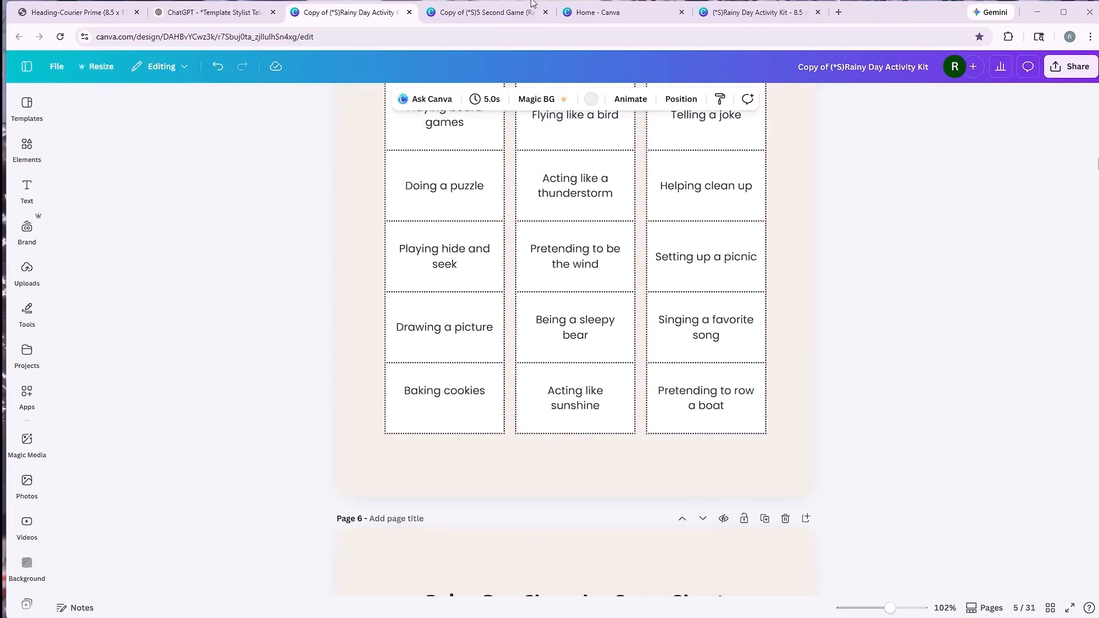
pyautogui.click(450, 14)
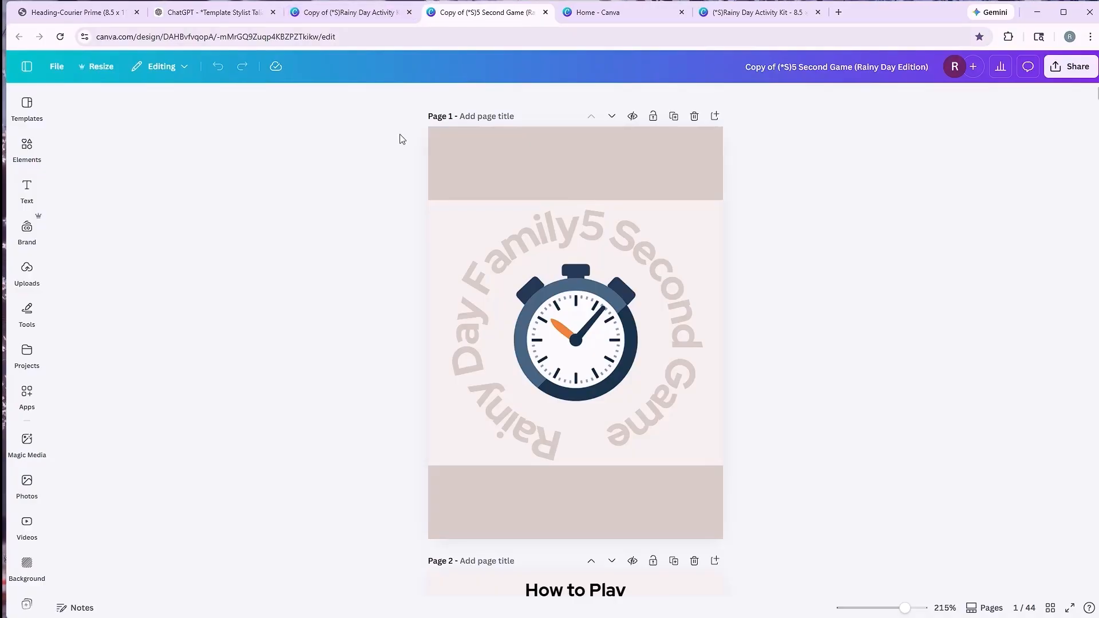
pyautogui.click(369, 13)
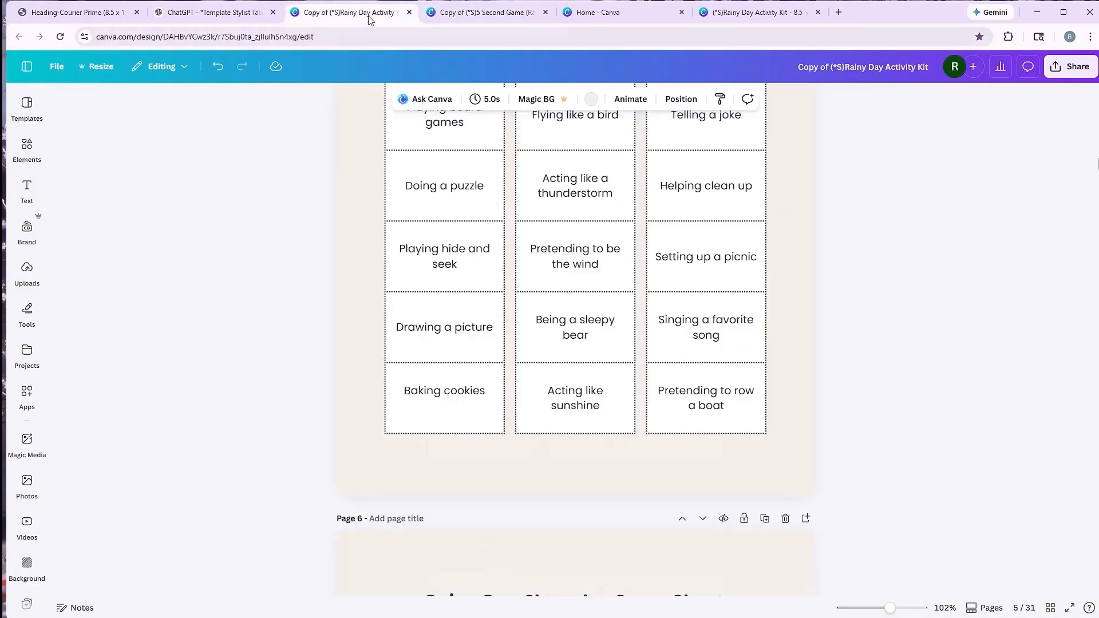
# - Review the page overview, the card fronts layout on page 14, and the certificate and BINGO pages before it
pyautogui.click(1050, 608)
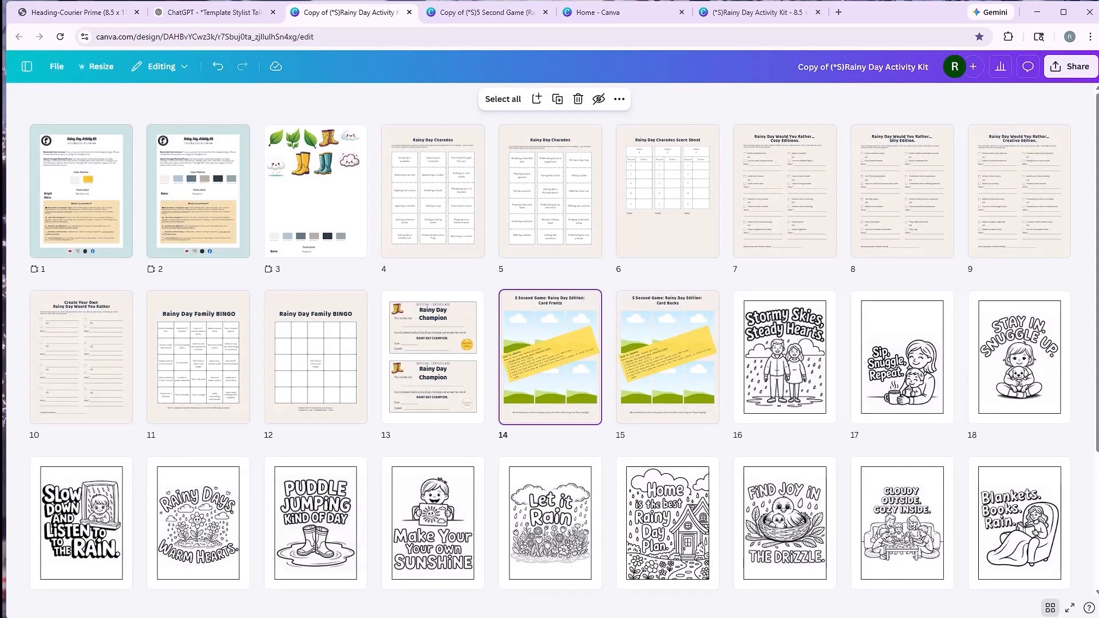
pyautogui.click(1049, 608)
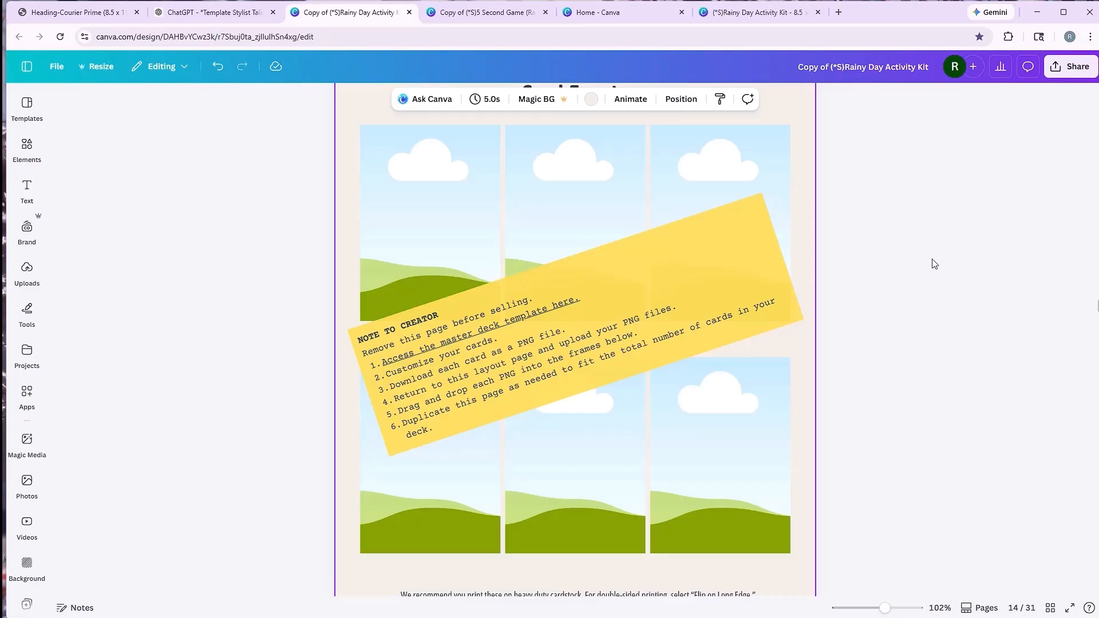
pyautogui.scroll(5, 922, 209)
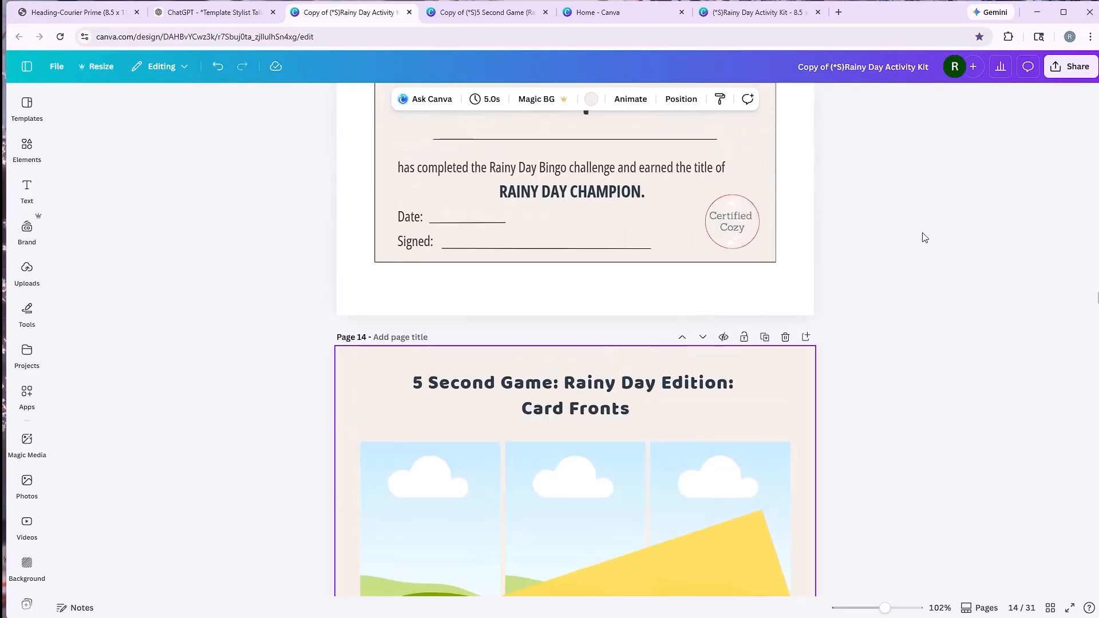
pyautogui.scroll(6, 923, 238)
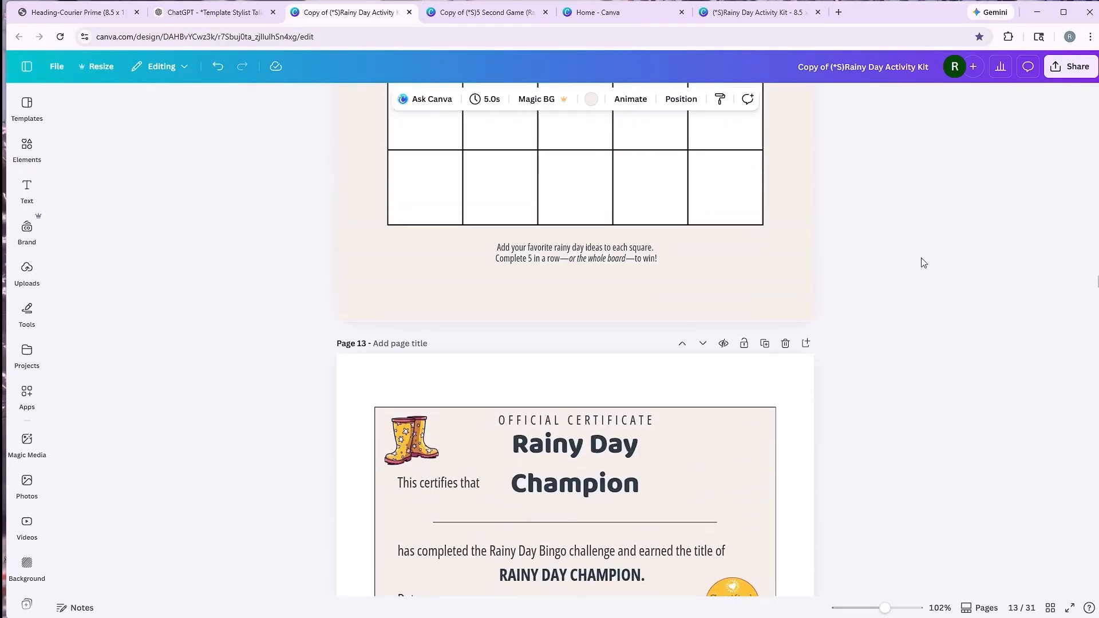
pyautogui.scroll(10, 923, 263)
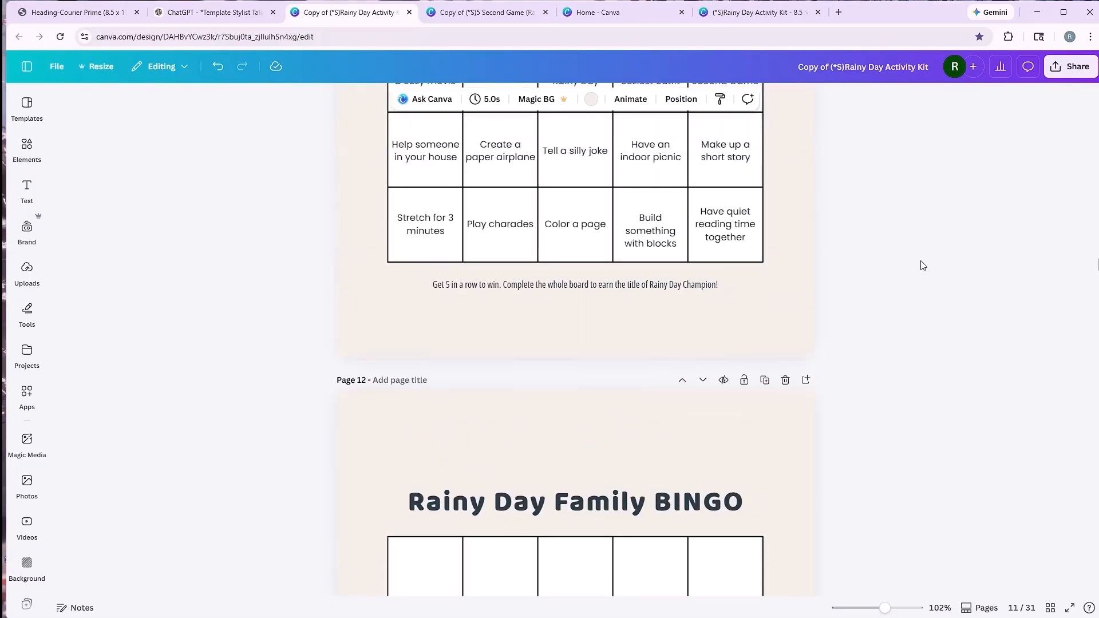
pyautogui.scroll(2, 923, 265)
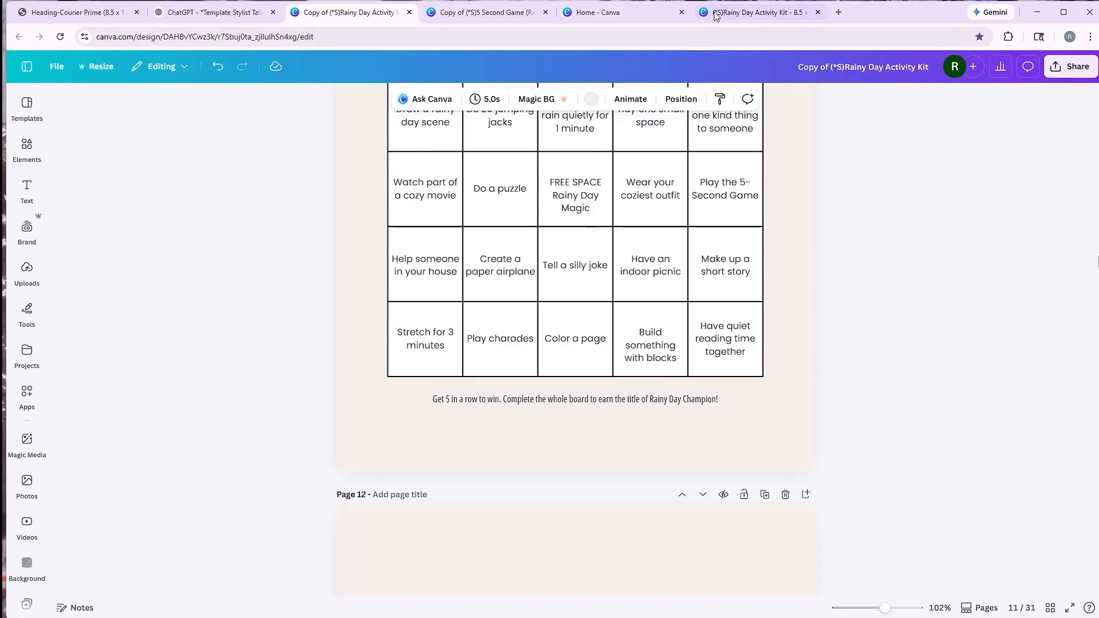
# - In the 5 Second Game design, give the white card on page 3 a solid border with a stroke weight of 1
pyautogui.click(496, 20)
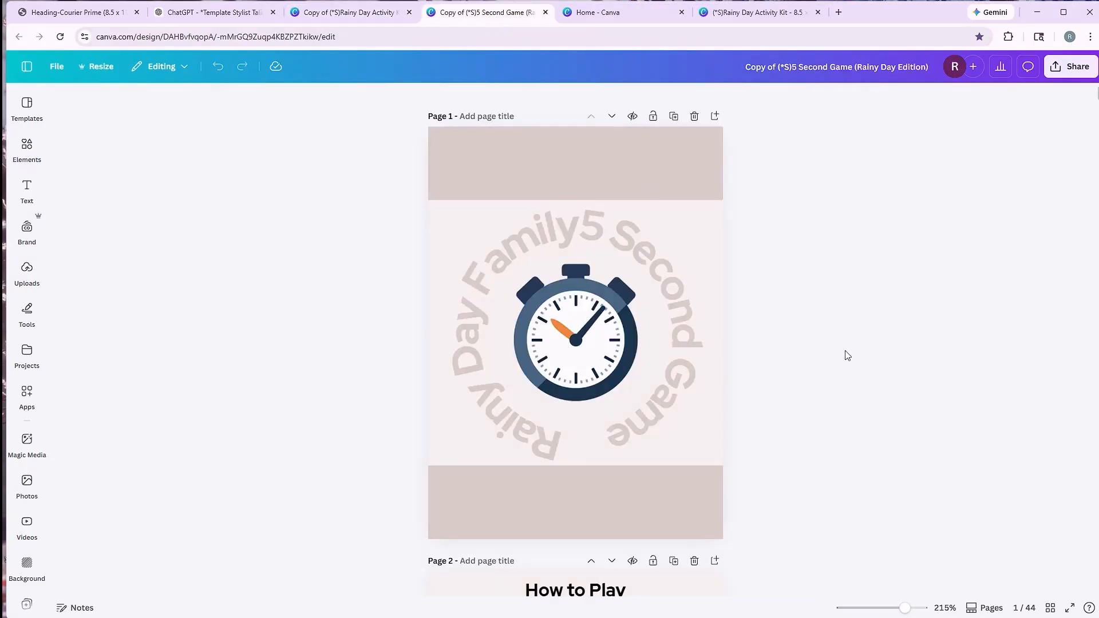
pyautogui.scroll(-5, 856, 352)
pyautogui.scroll(-6, 858, 352)
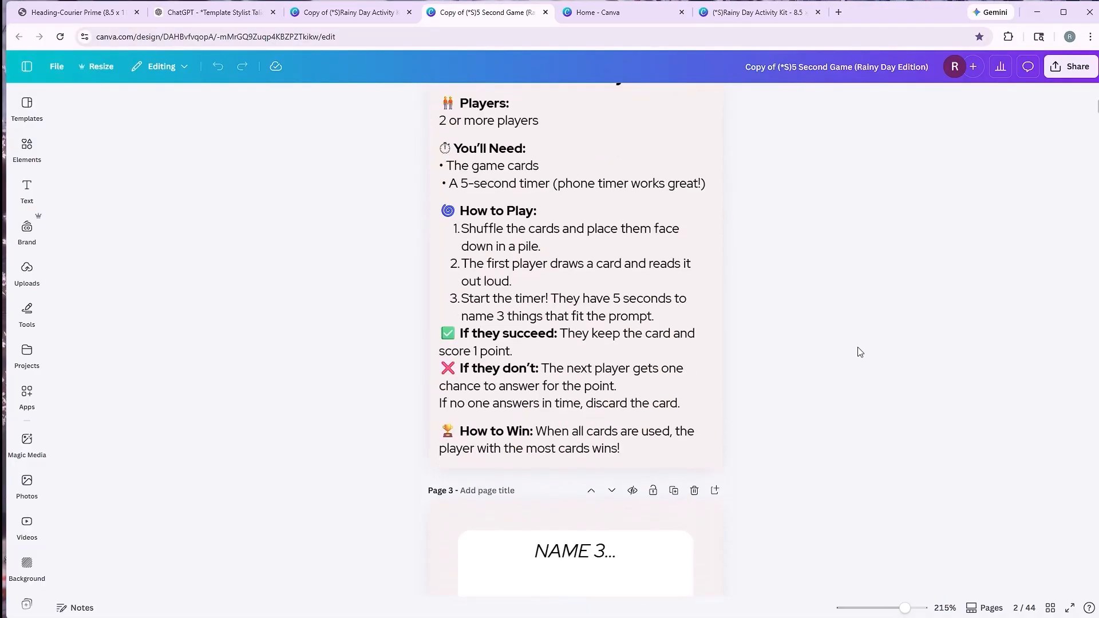
pyautogui.scroll(-2, 860, 352)
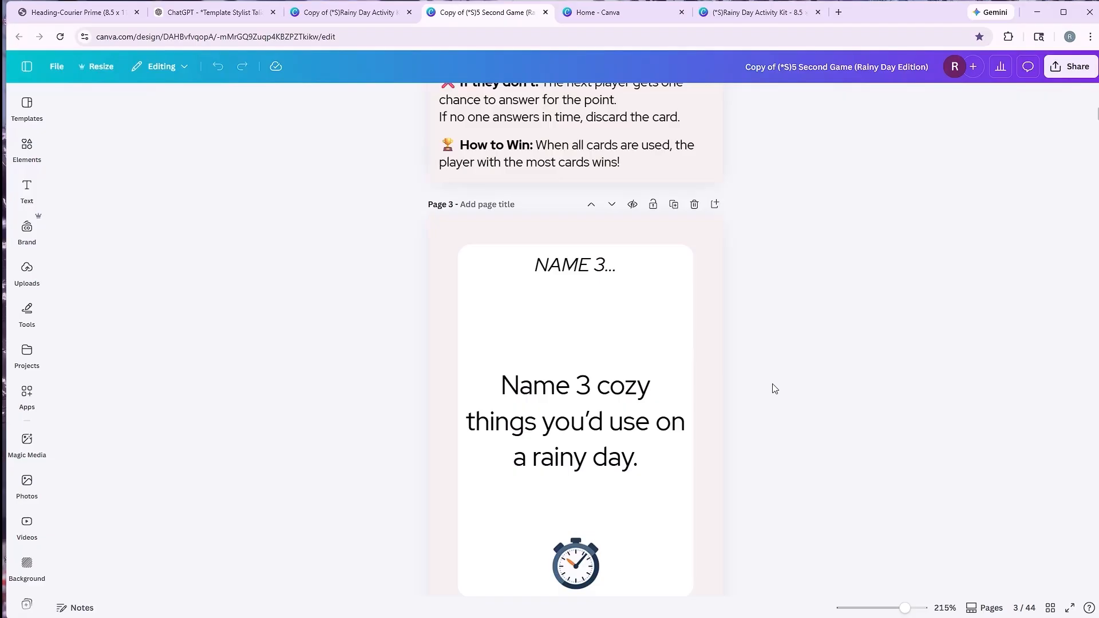
pyautogui.click(689, 369)
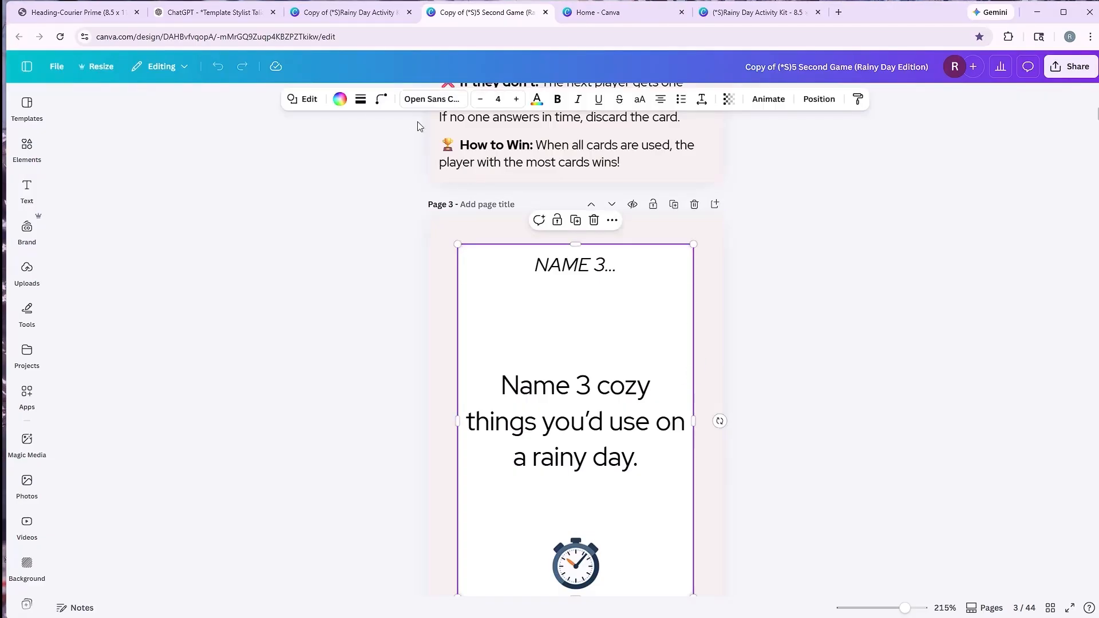
pyautogui.click(359, 100)
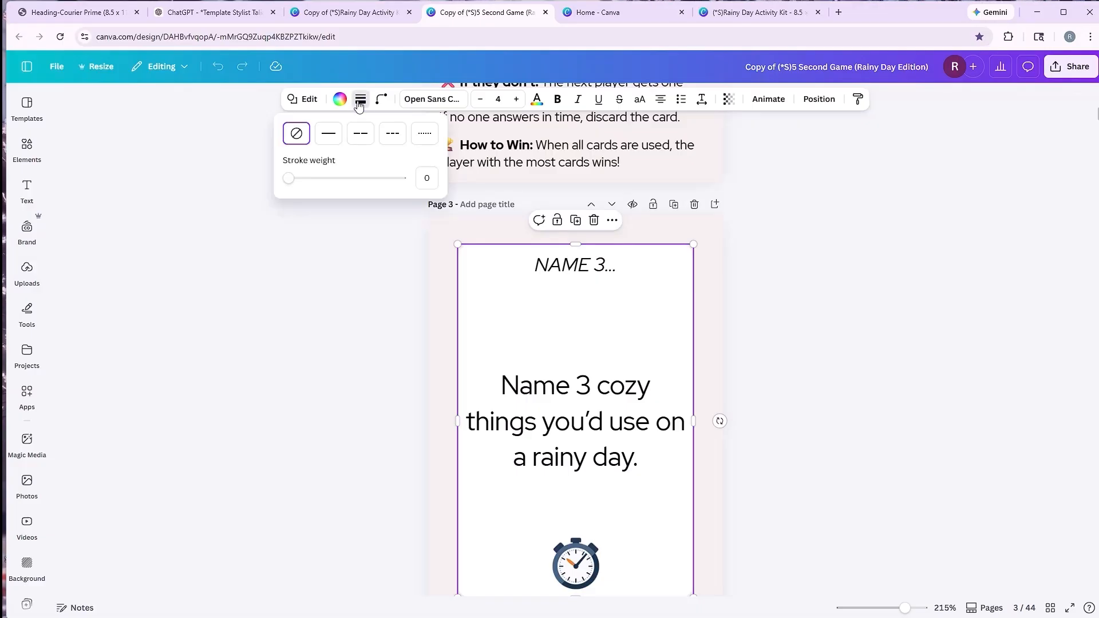
pyautogui.moveTo(288, 179); pyautogui.dragTo(290, 180)
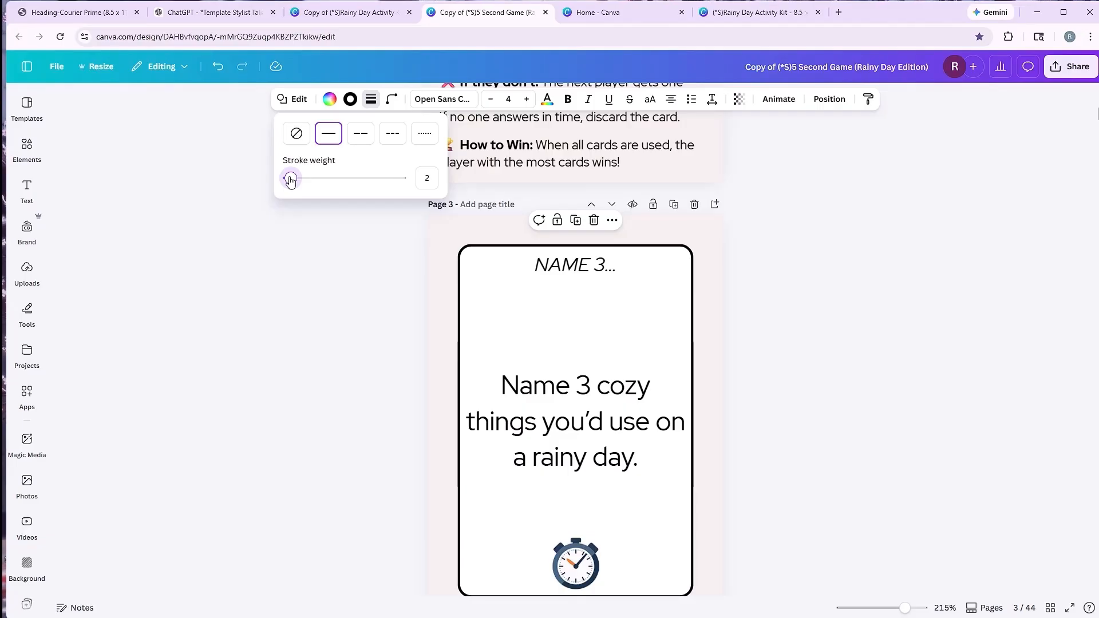
pyautogui.moveTo(290, 181); pyautogui.dragTo(289, 179)
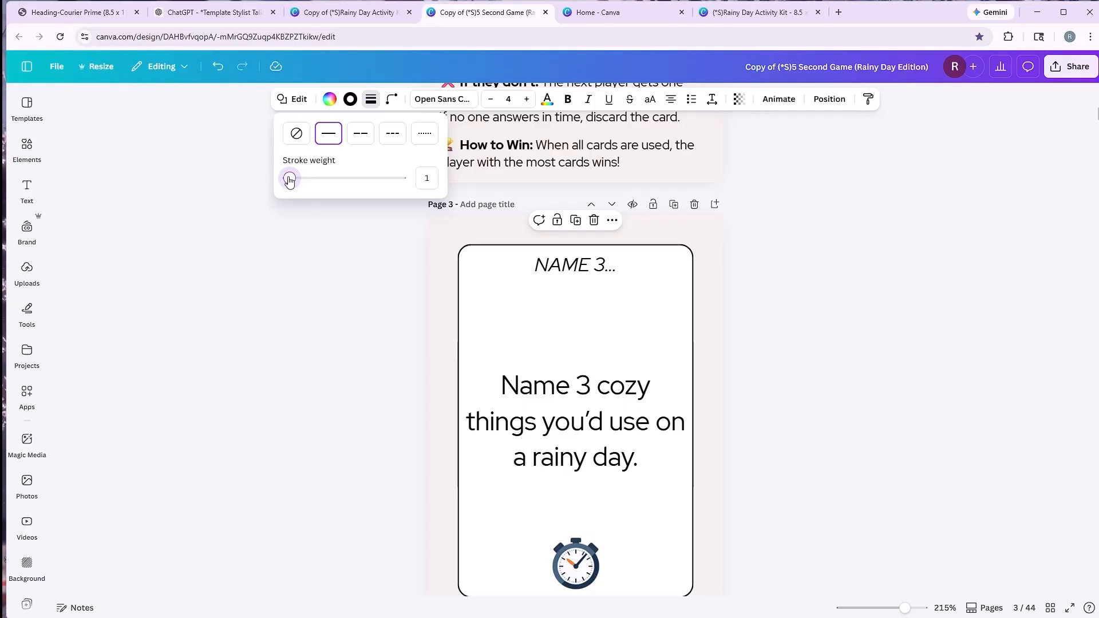
# - Copy the title colour #2E3C48 from the Rainy Day Activity Kit and apply it to the page 3 card's border in the 5 Second Game
pyautogui.click(373, 12)
pyautogui.scroll(8, 547, 464)
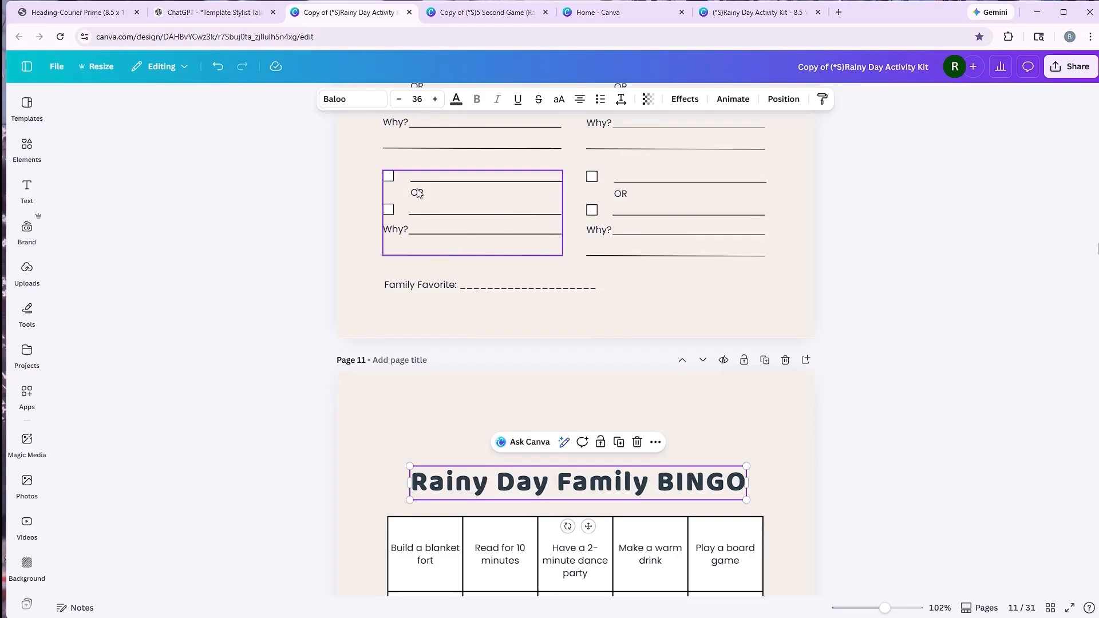
pyautogui.click(456, 99)
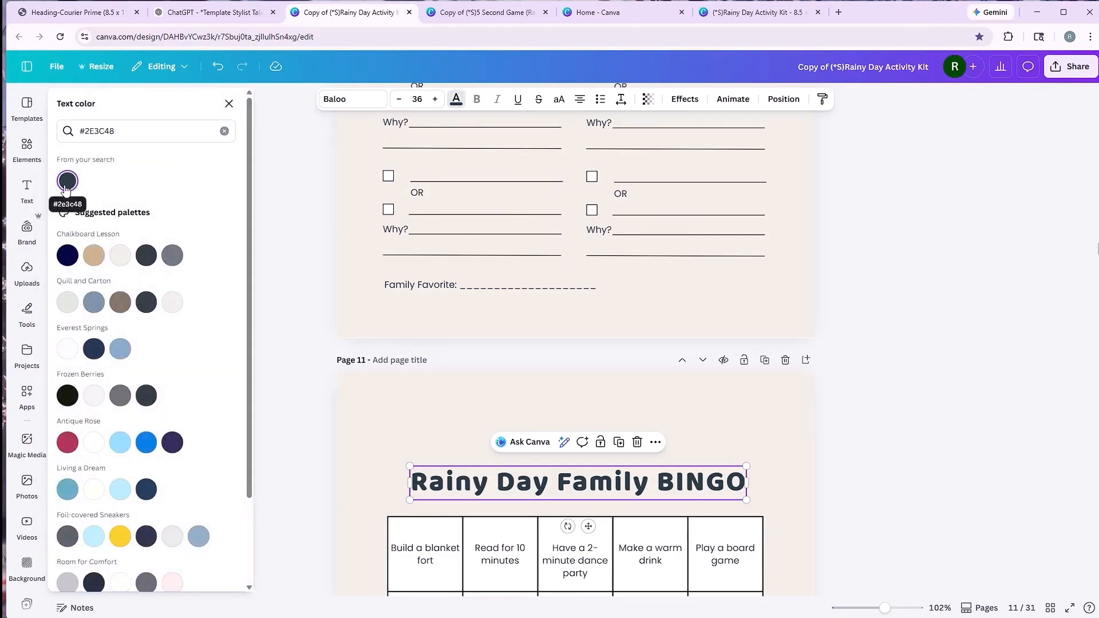
pyautogui.moveTo(115, 131); pyautogui.dragTo(85, 137)
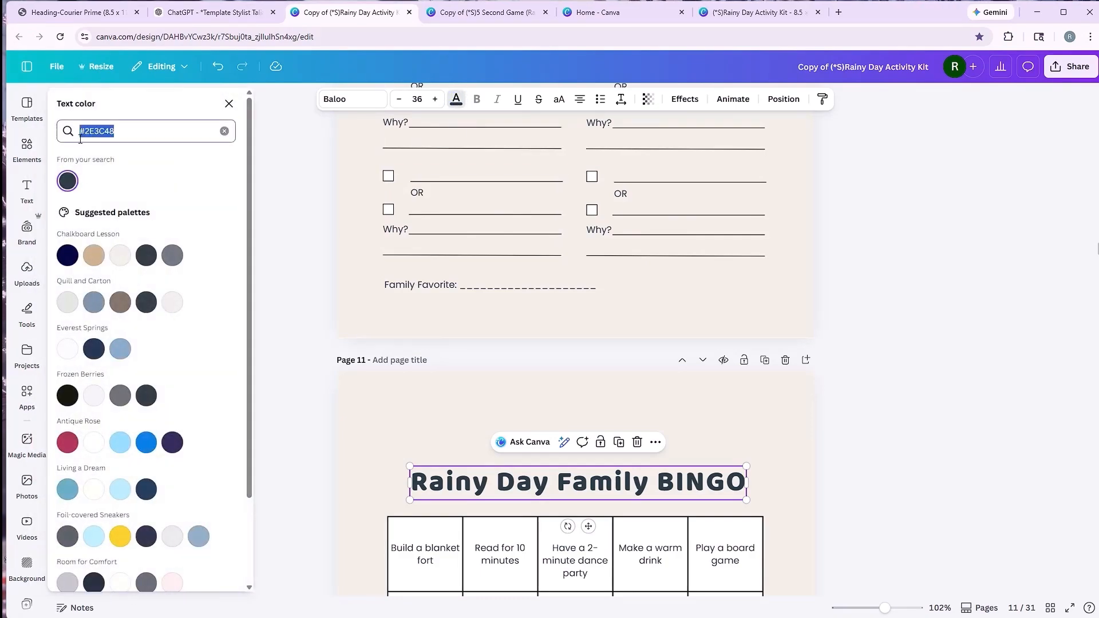
pyautogui.click(487, 12)
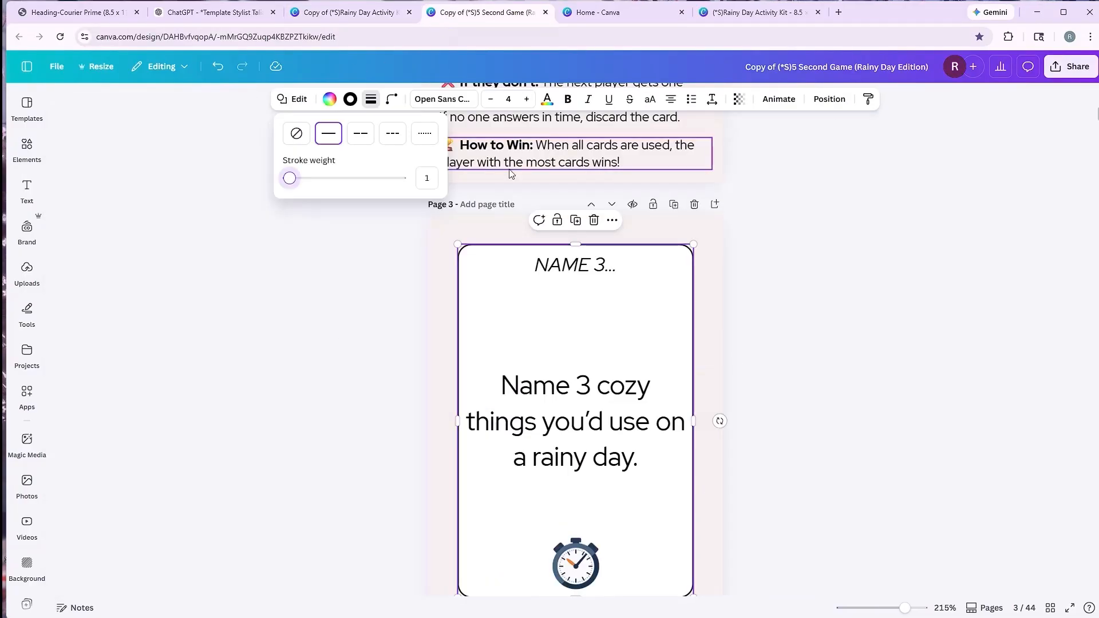
pyautogui.click(350, 99)
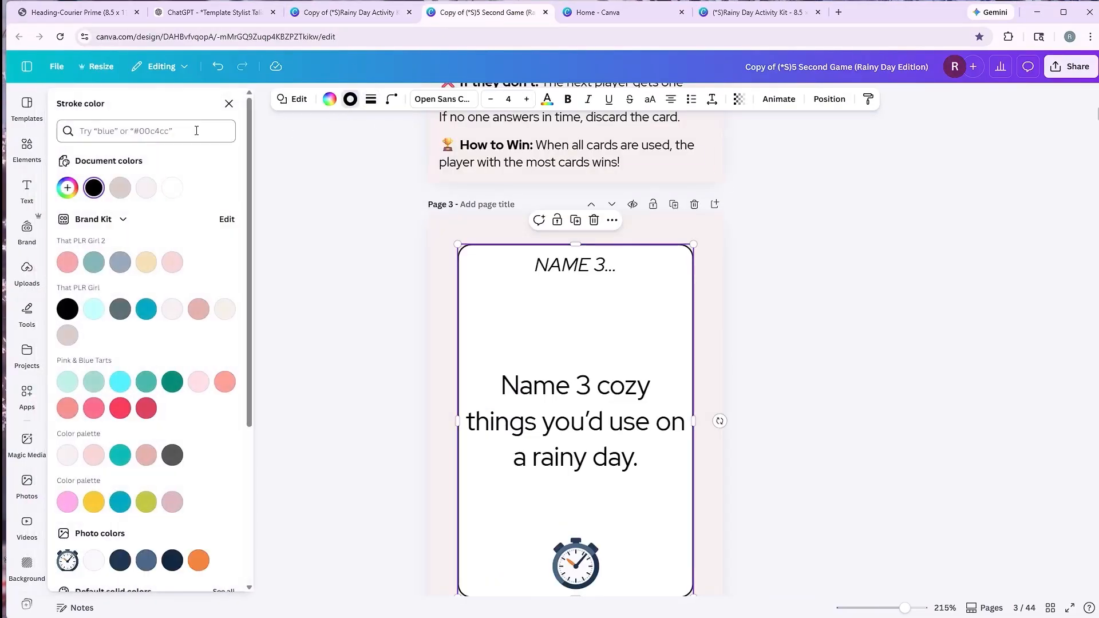
pyautogui.click(82, 132)
pyautogui.write('#2E3C48')
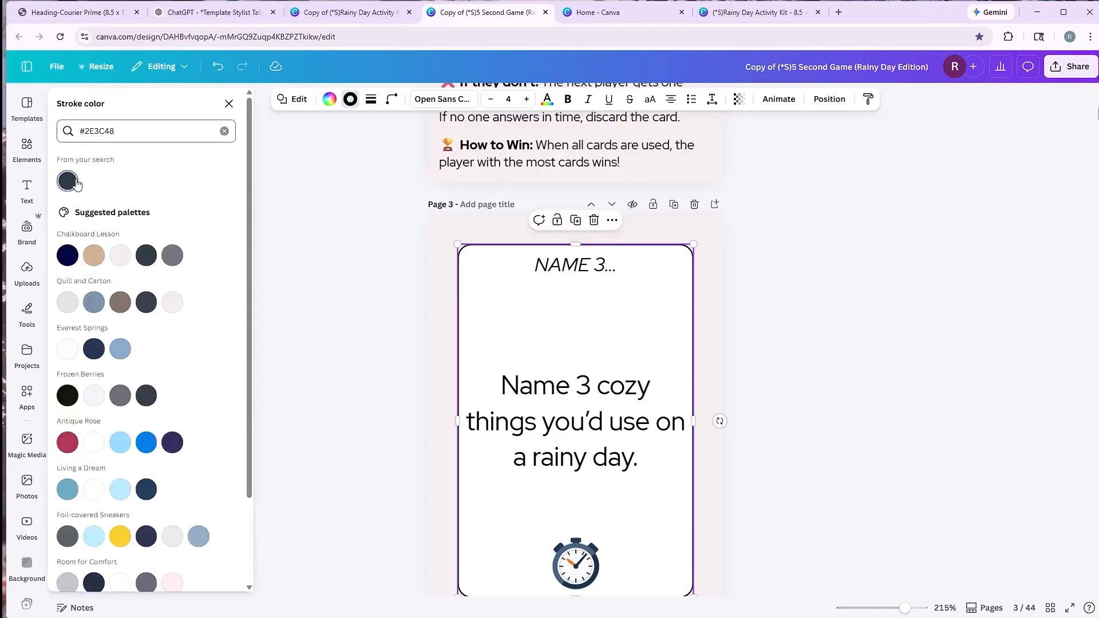
pyautogui.click(70, 182)
pyautogui.click(70, 182)
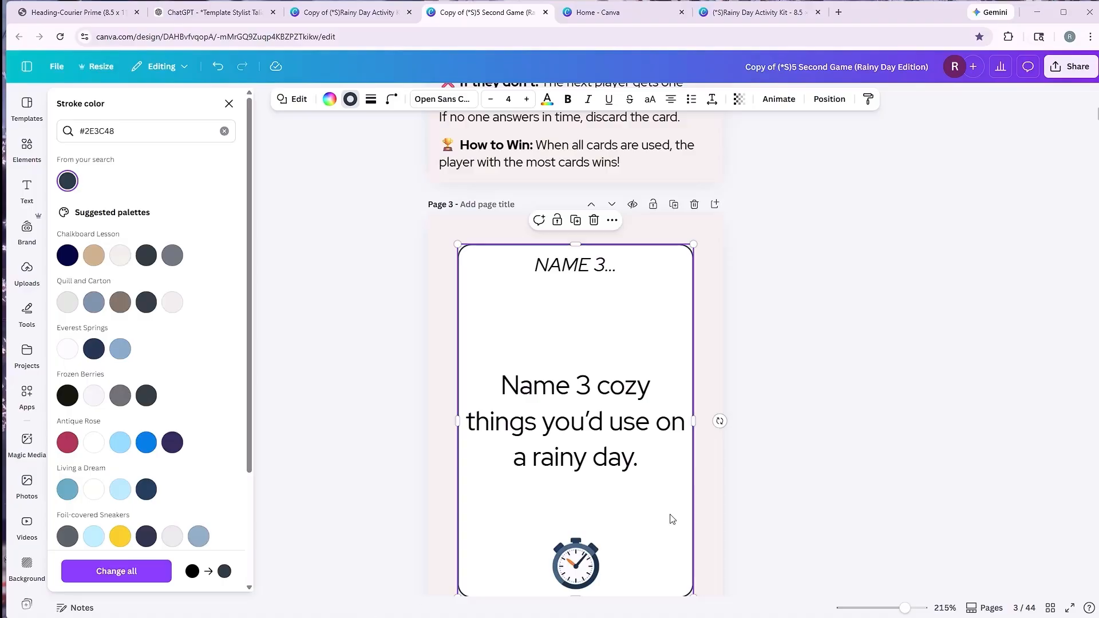
# - Copy the page background colour #F3EFE8 from the Rainy Day Activity Kit and apply it to page 3 of the 5 Second Game
pyautogui.click(677, 229)
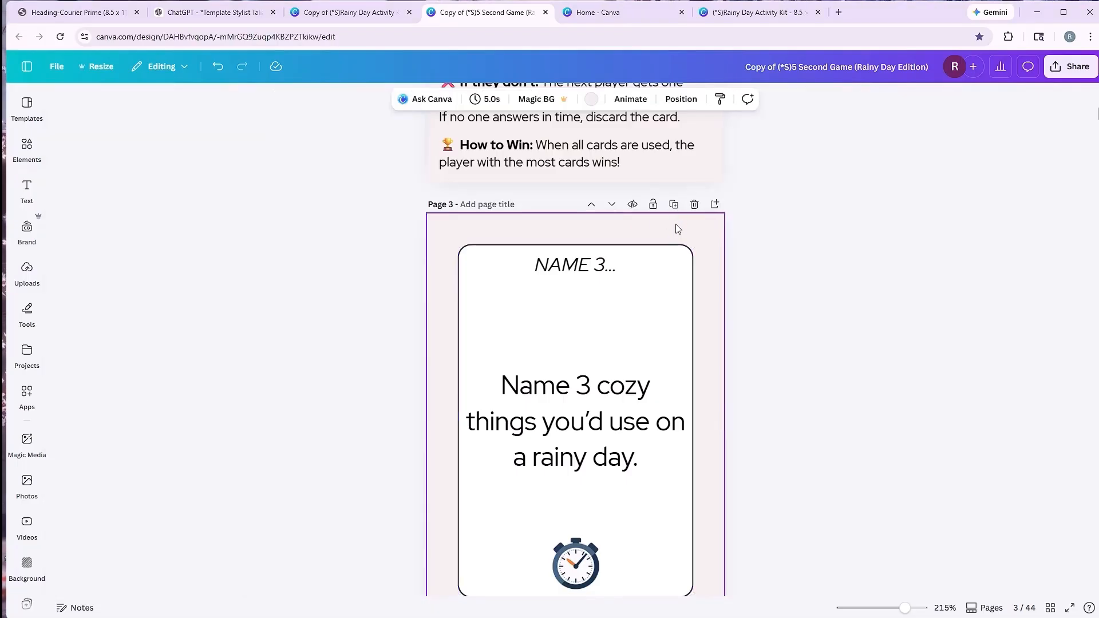
pyautogui.click(591, 100)
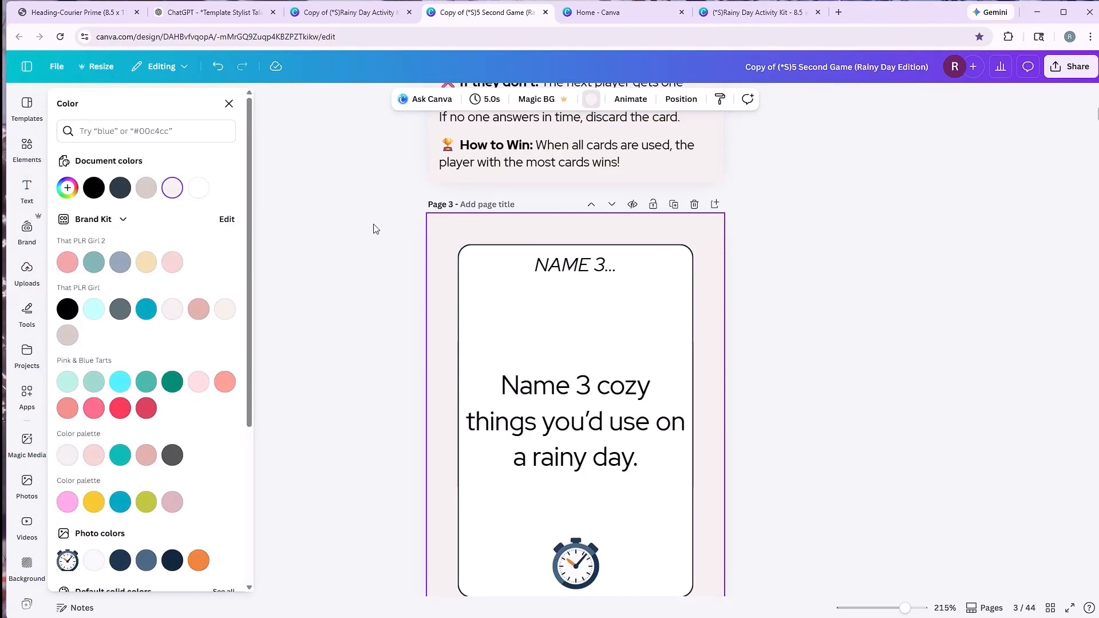
pyautogui.click(426, 232)
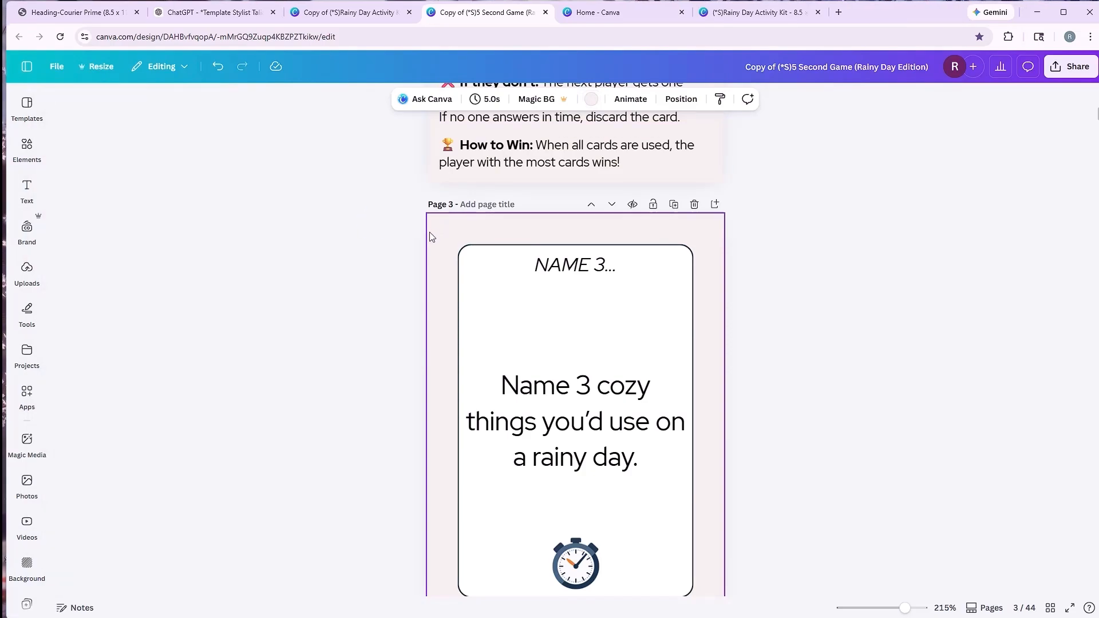
pyautogui.click(343, 12)
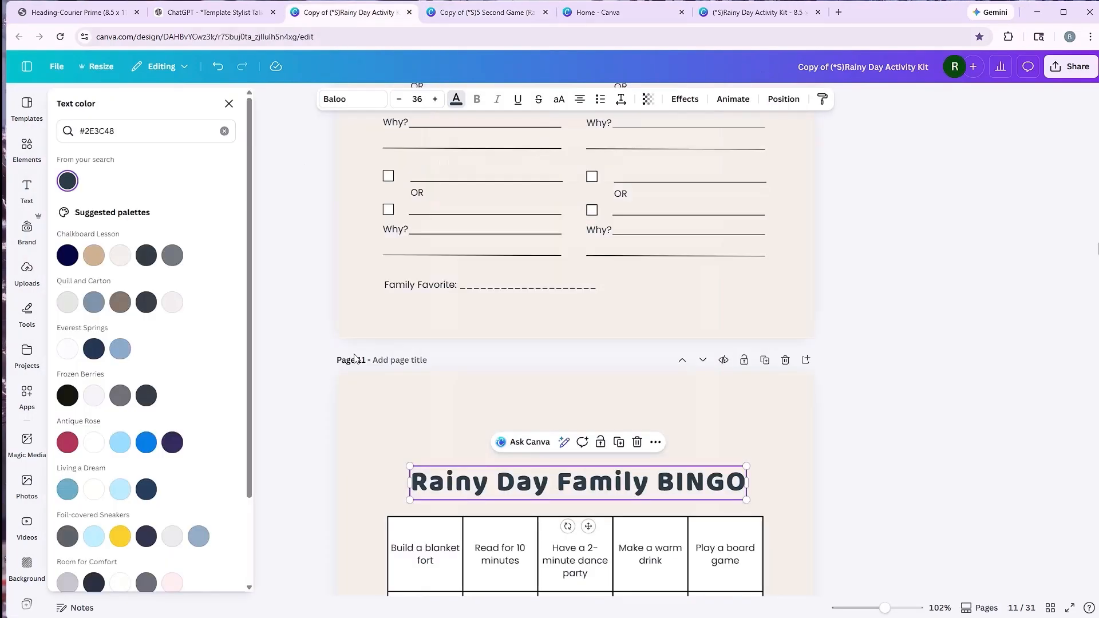
pyautogui.click(359, 378)
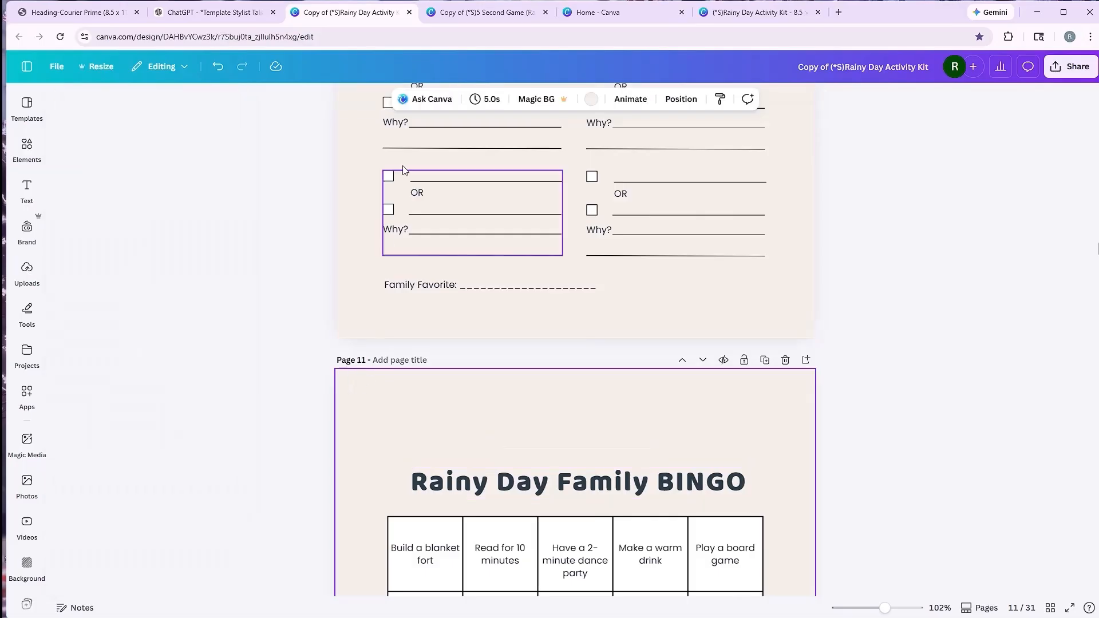
pyautogui.click(592, 99)
pyautogui.moveTo(114, 131); pyautogui.dragTo(81, 141)
pyautogui.hotkey('ctrl', 'c')
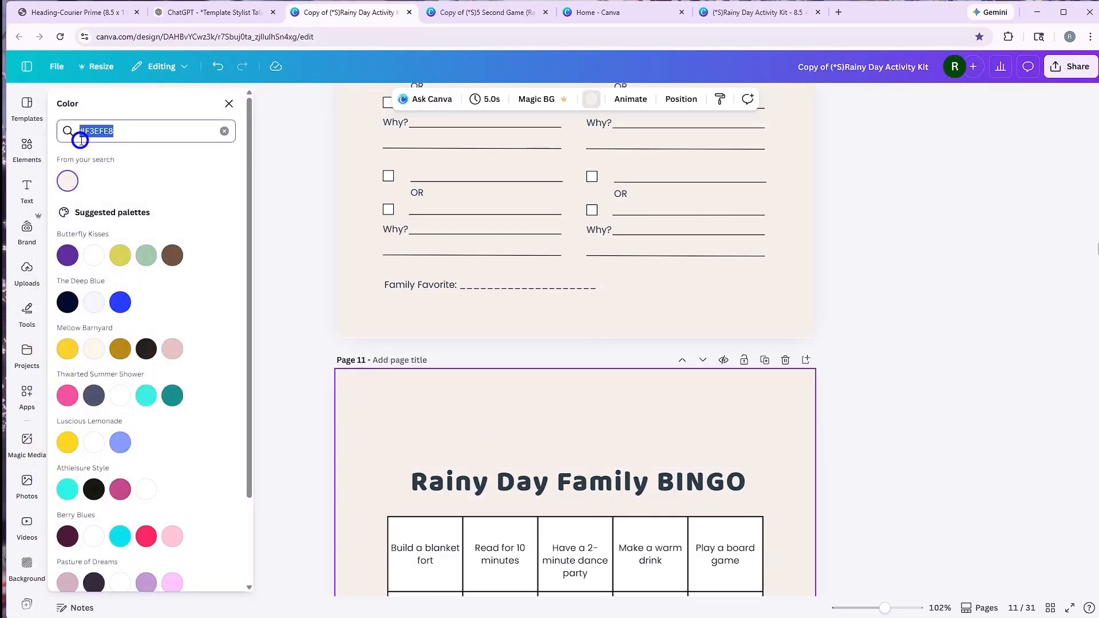
pyautogui.click(487, 12)
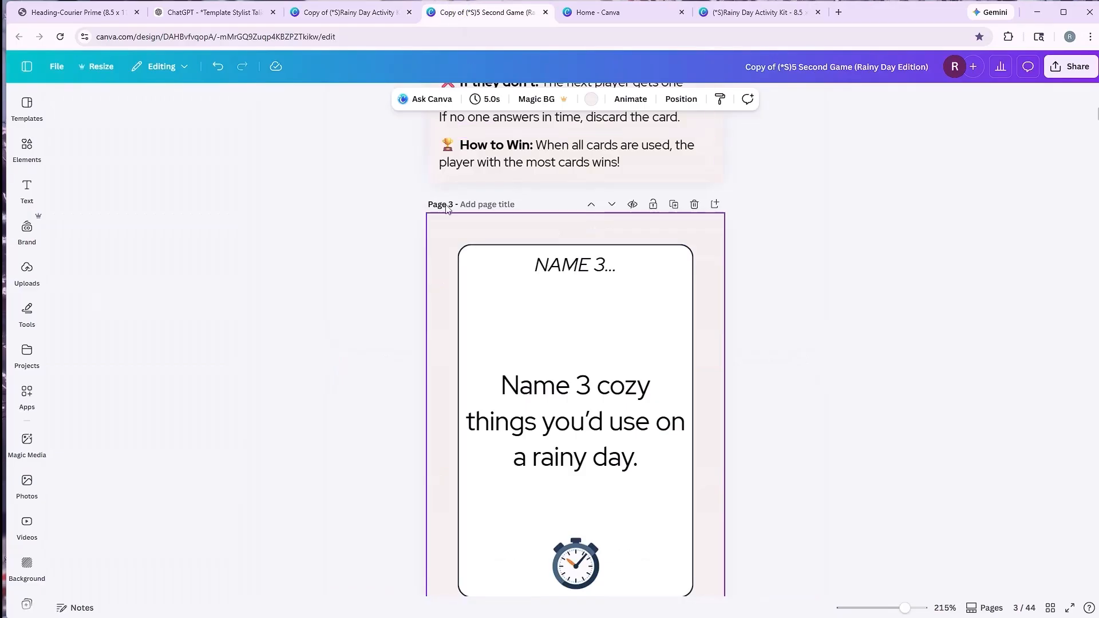
pyautogui.click(591, 99)
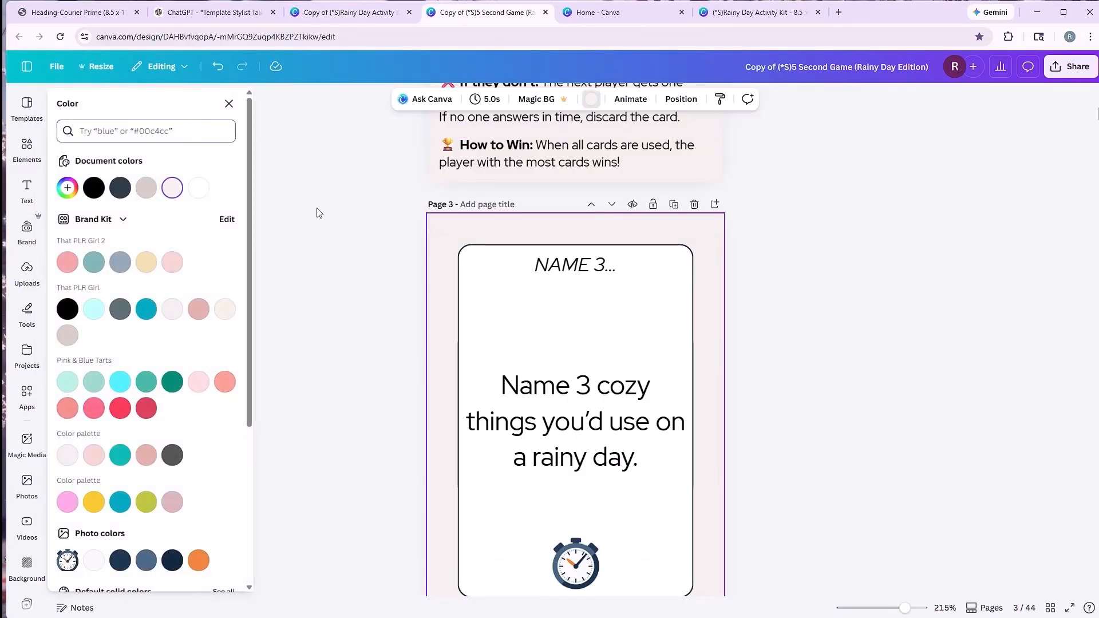
pyautogui.hotkey('ctrl', 'v')
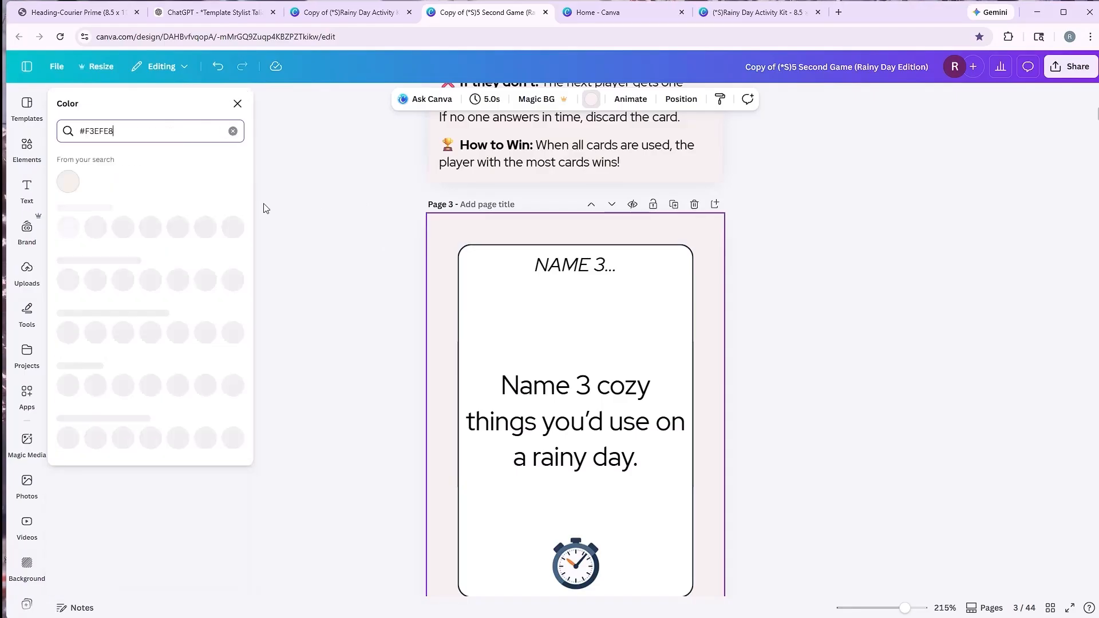
pyautogui.click(67, 182)
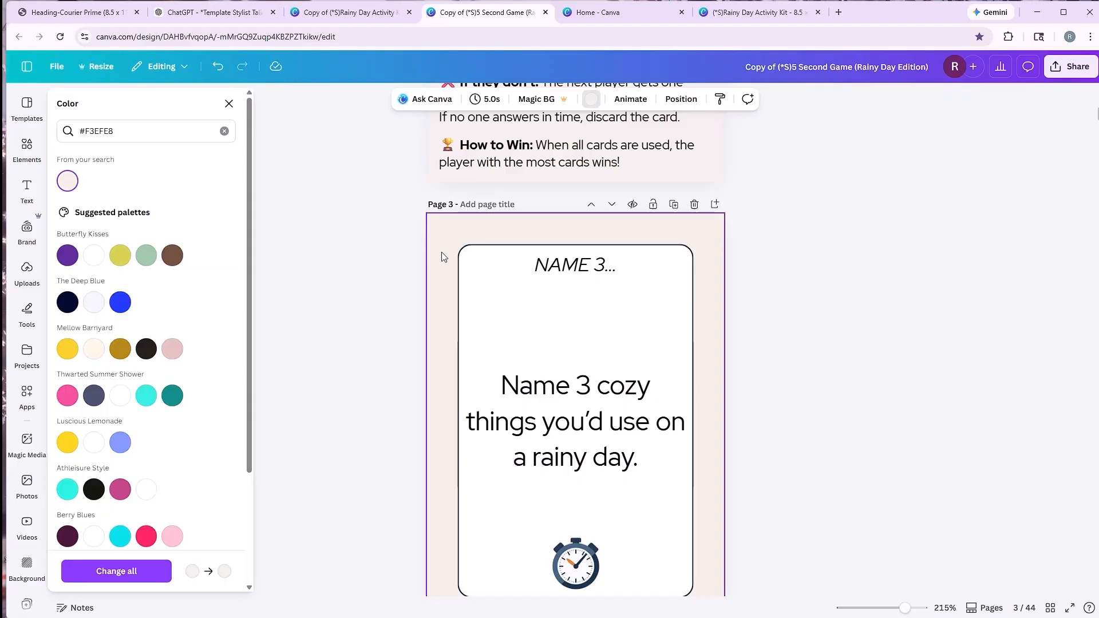
# - Check the fill colour of the rounded card on page 3
pyautogui.click(477, 254)
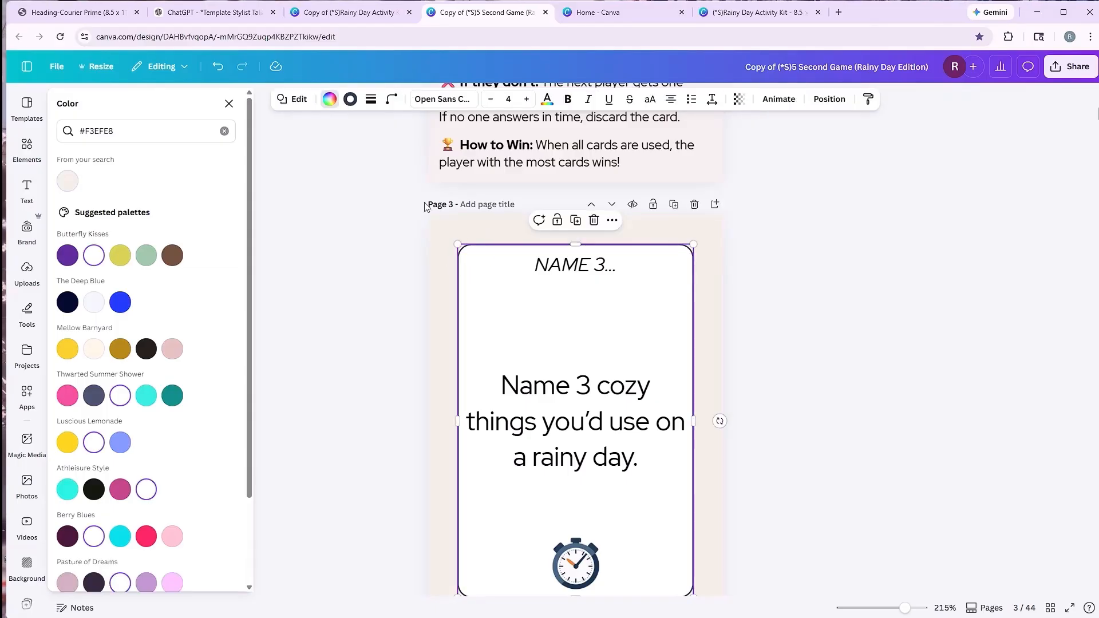
pyautogui.click(331, 106)
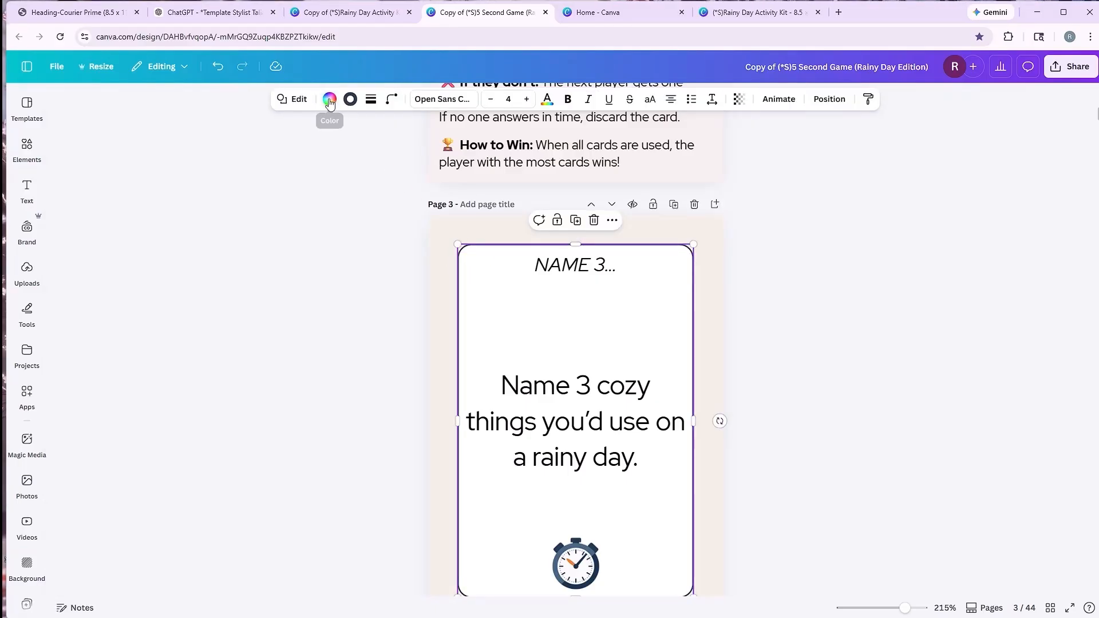
pyautogui.click(329, 102)
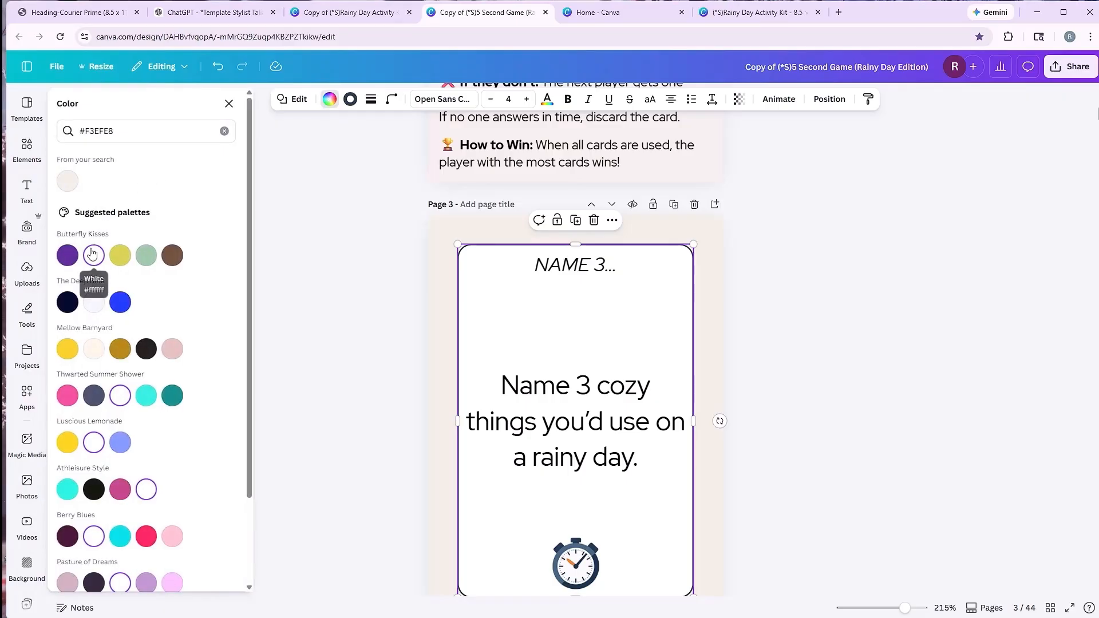
pyautogui.press('Escape')
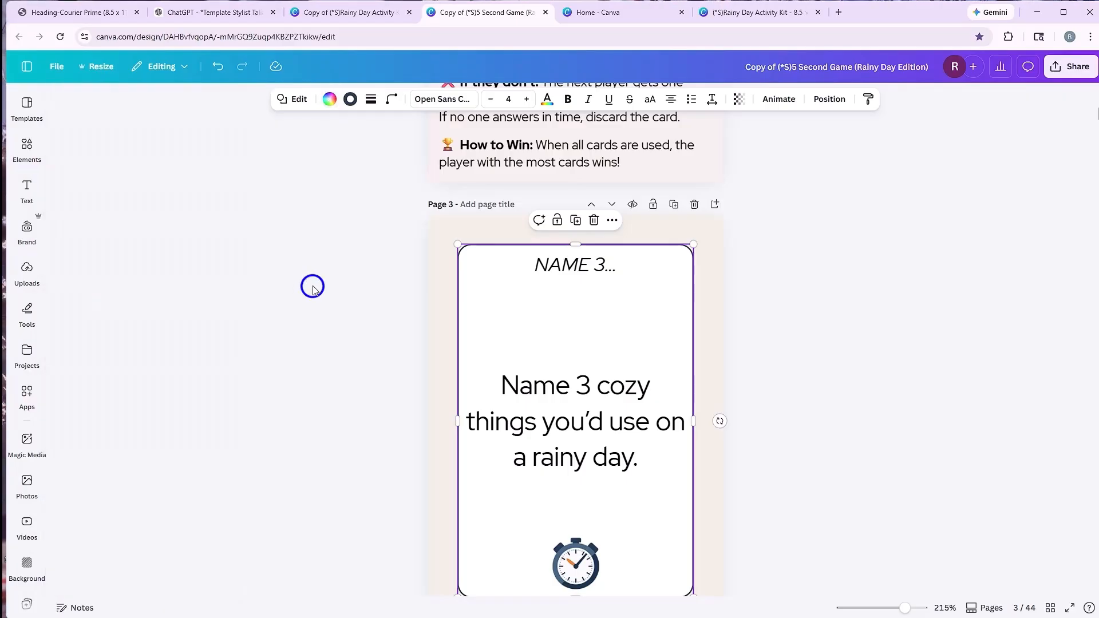
# - Add a square shape to page 3 and fill it with white
pyautogui.click(27, 190)
pyautogui.click(24, 162)
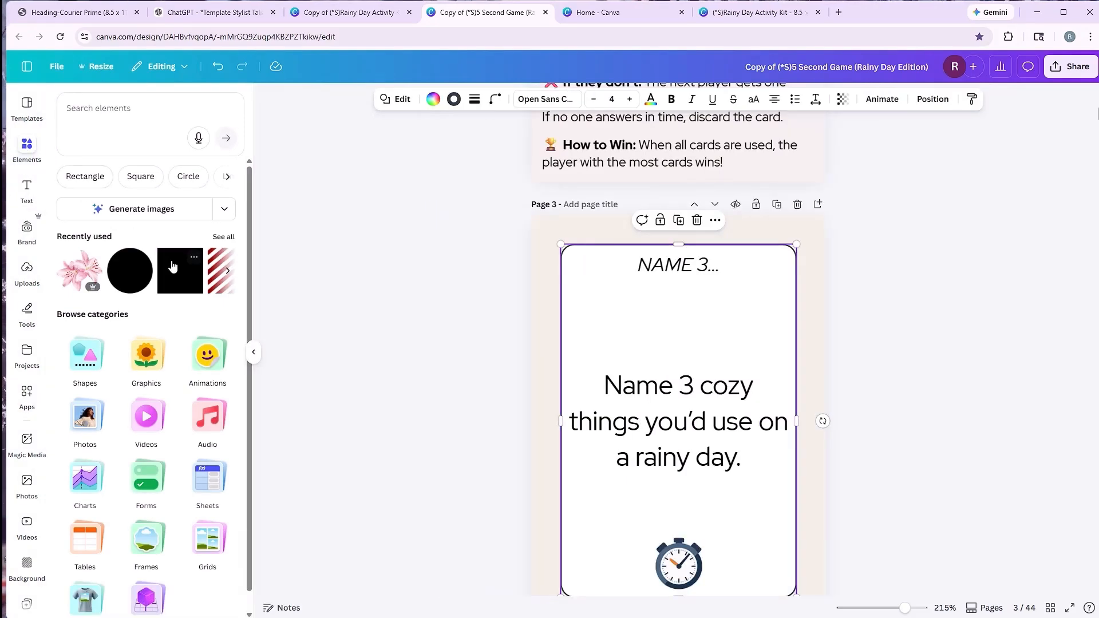
pyautogui.click(173, 271)
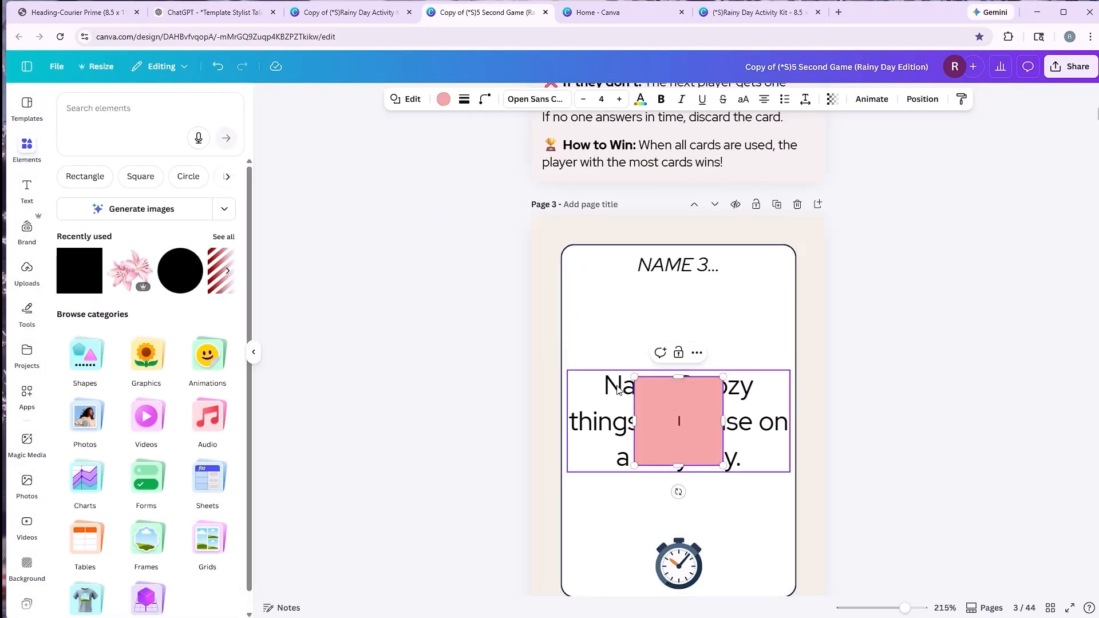
pyautogui.click(446, 99)
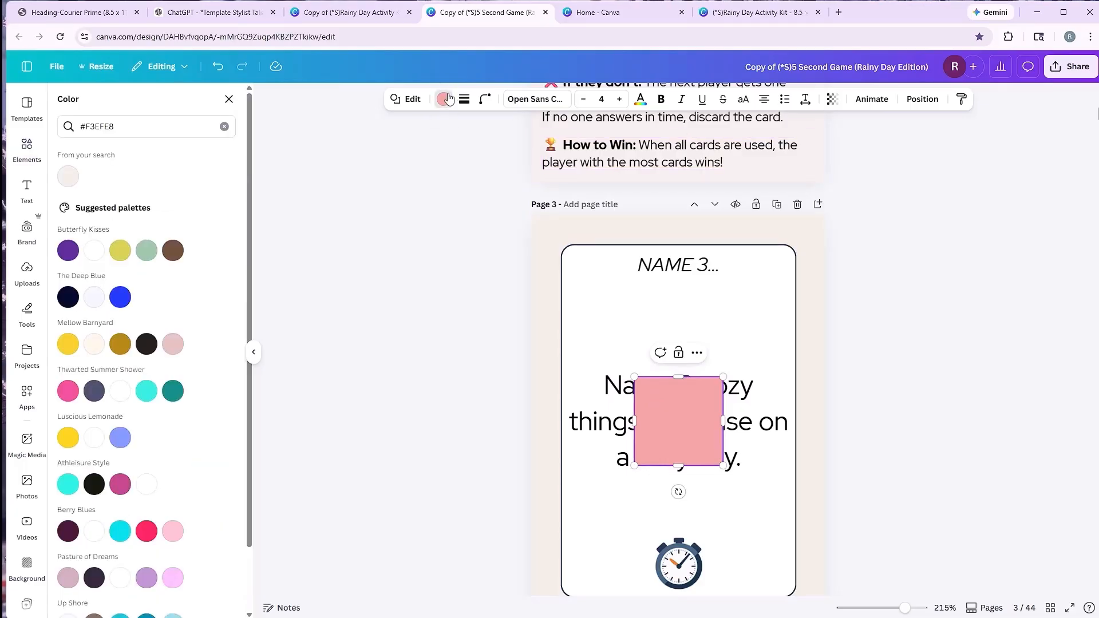
pyautogui.click(92, 251)
# - Move the white square up over the card's NAME 3... heading and make it slightly transparent
pyautogui.click(832, 99)
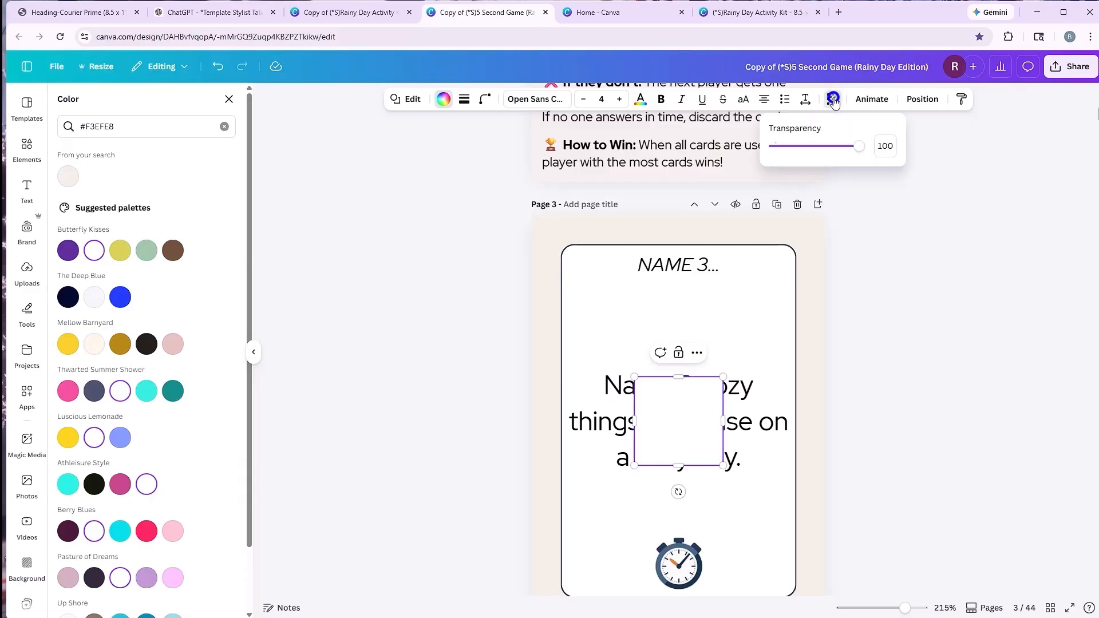
pyautogui.moveTo(692, 400); pyautogui.dragTo(640, 245)
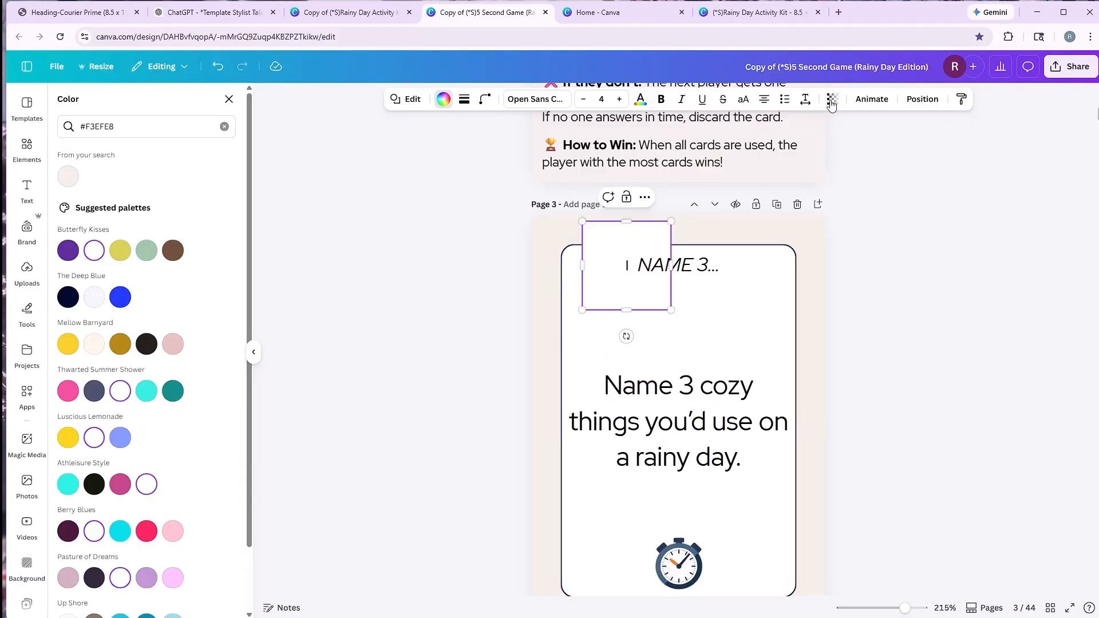
pyautogui.click(831, 100)
pyautogui.moveTo(857, 145)
pyautogui.mouseDown()
pyautogui.moveTo(802, 153)
pyautogui.moveTo(840, 147)
pyautogui.mouseUp()
# - Stretch the white square on page 3 so that it covers the whole page
pyautogui.moveTo(641, 242); pyautogui.dragTo(826, 259)
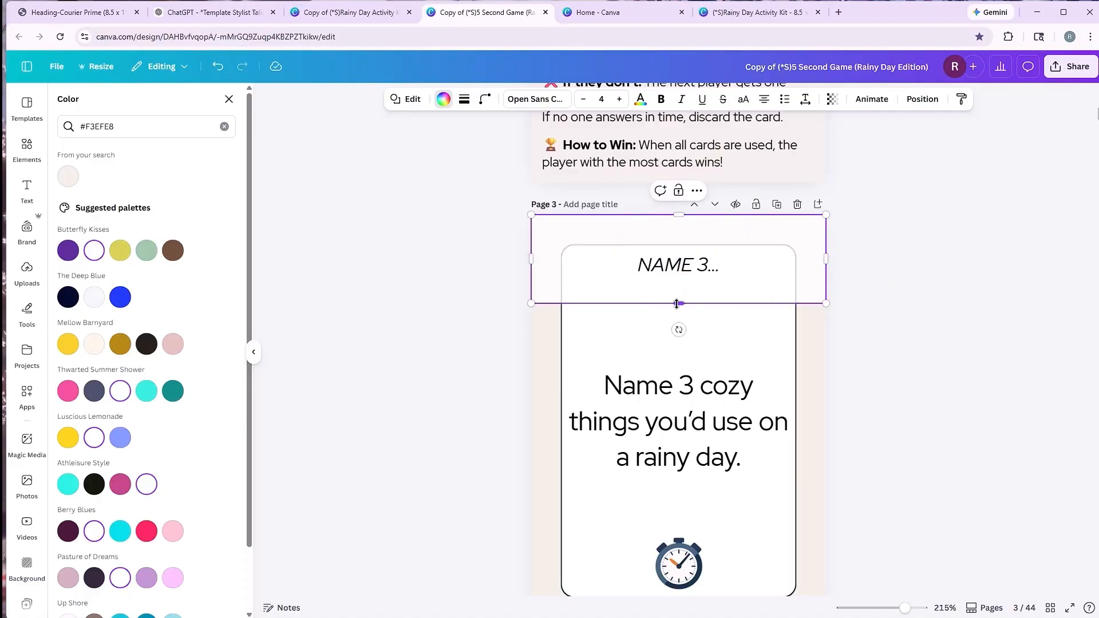
pyautogui.moveTo(677, 303); pyautogui.dragTo(678, 388)
pyautogui.scroll(-1, 681, 343)
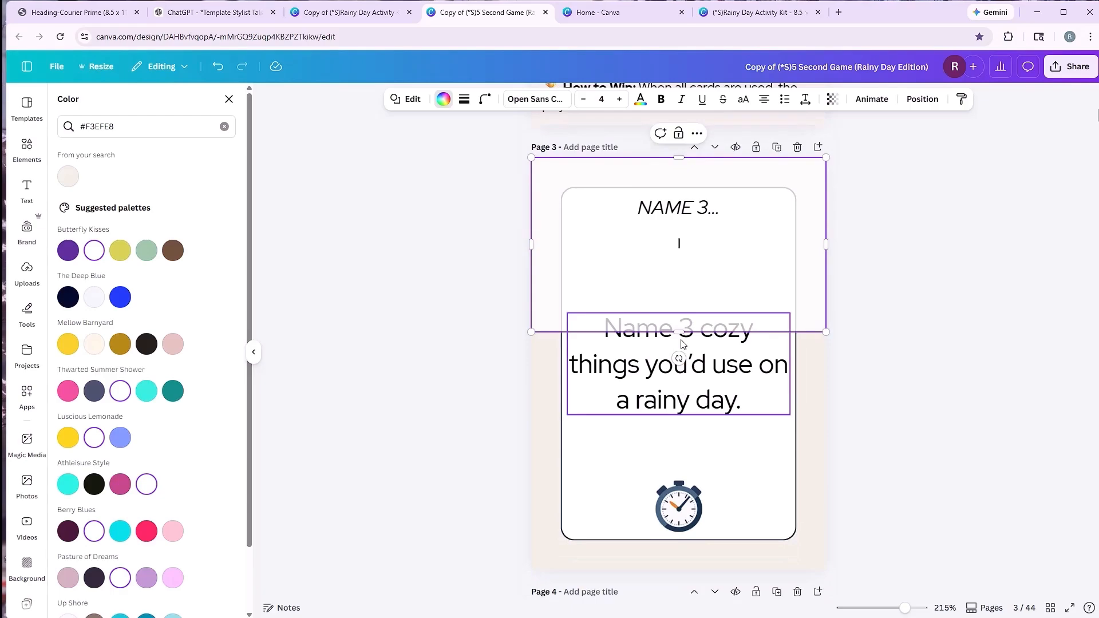
pyautogui.moveTo(679, 332); pyautogui.dragTo(681, 570)
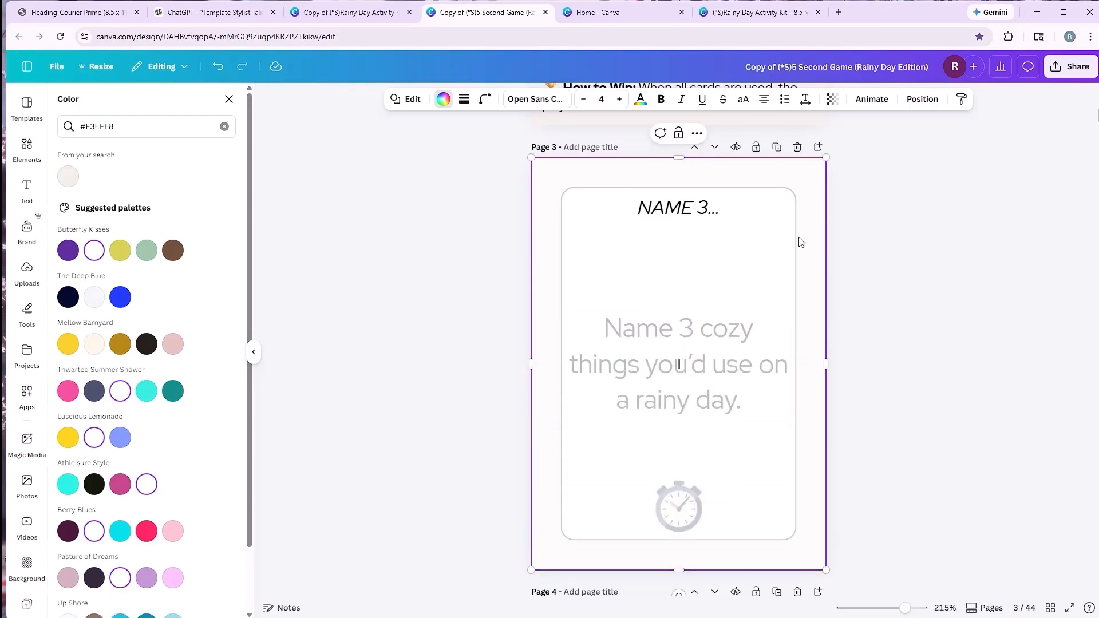
# - Set the transparency of the white overlay on page 3 to 40
pyautogui.click(832, 103)
pyautogui.moveTo(837, 147); pyautogui.dragTo(805, 144)
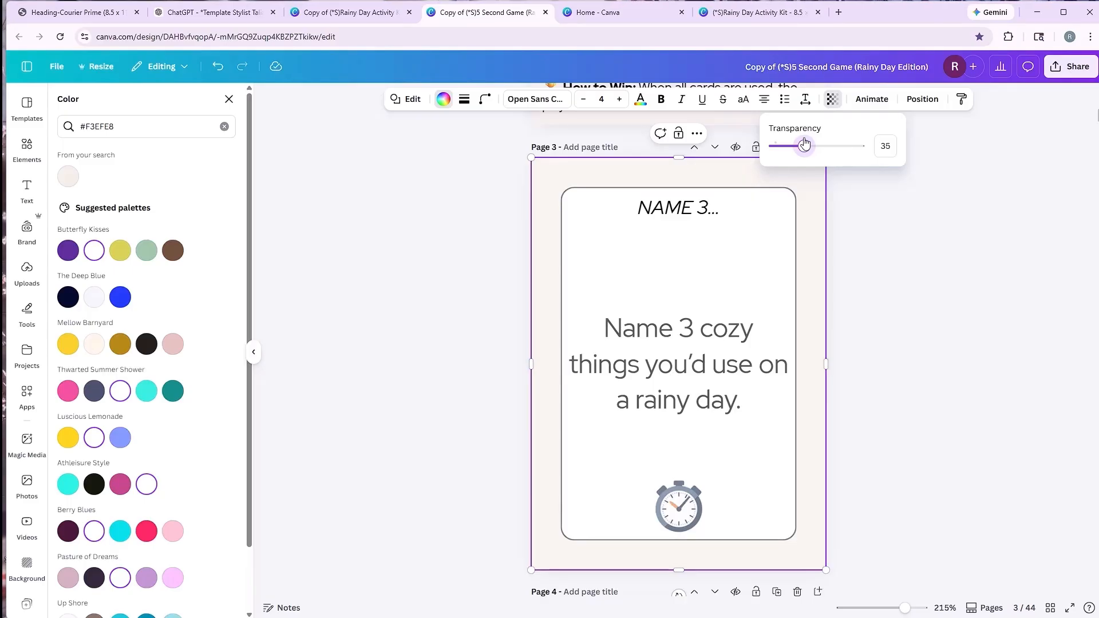
pyautogui.moveTo(804, 143); pyautogui.dragTo(796, 149)
pyautogui.moveTo(734, 175); pyautogui.dragTo(741, 184)
pyautogui.click(833, 99)
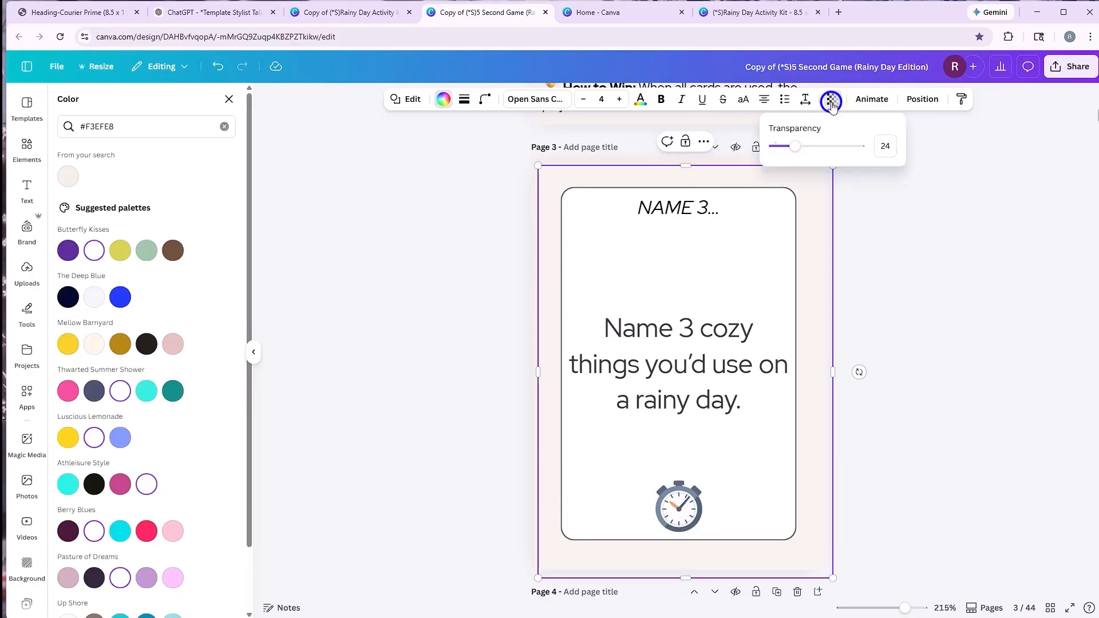
pyautogui.moveTo(796, 149); pyautogui.dragTo(808, 152)
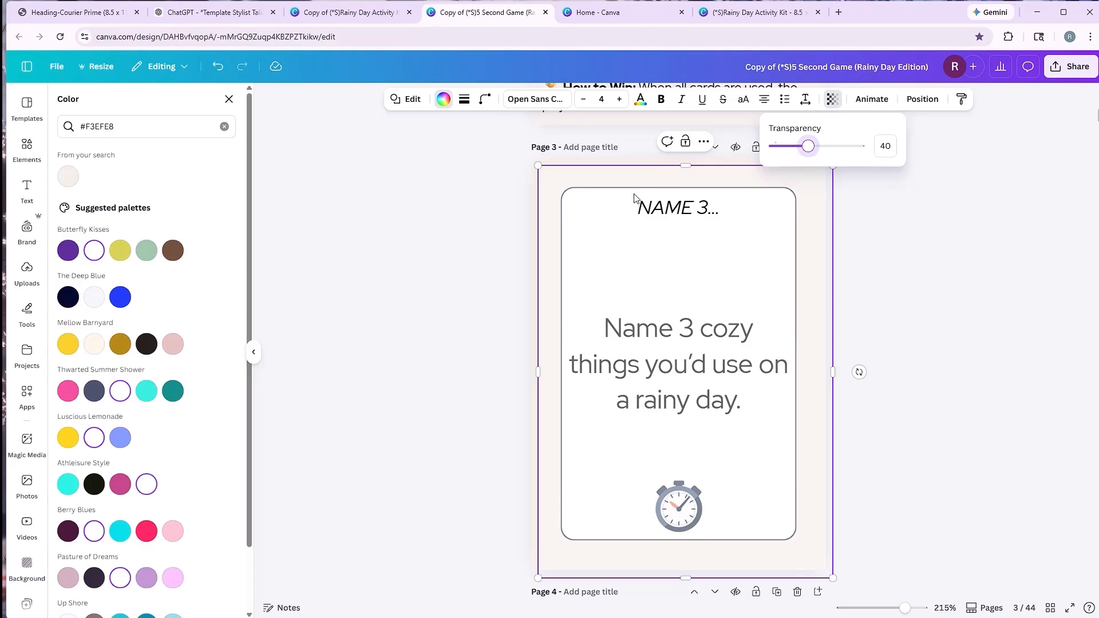
pyautogui.click(826, 222)
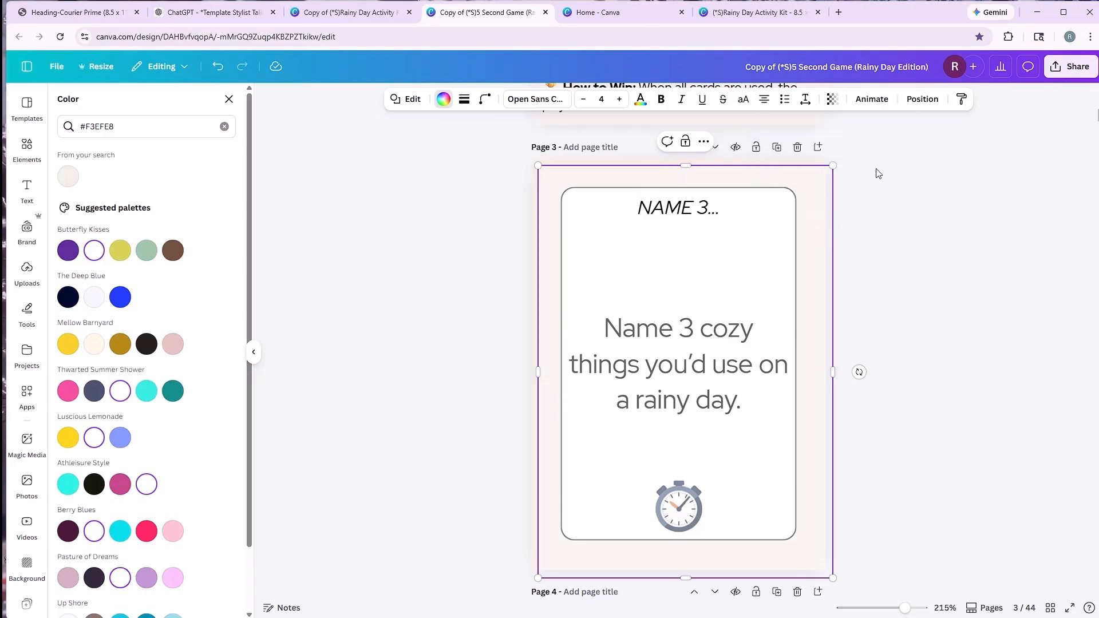
# - Send the white overlay on page 3 backward until it sits behind the card, texts and stopwatch
pyautogui.click(923, 98)
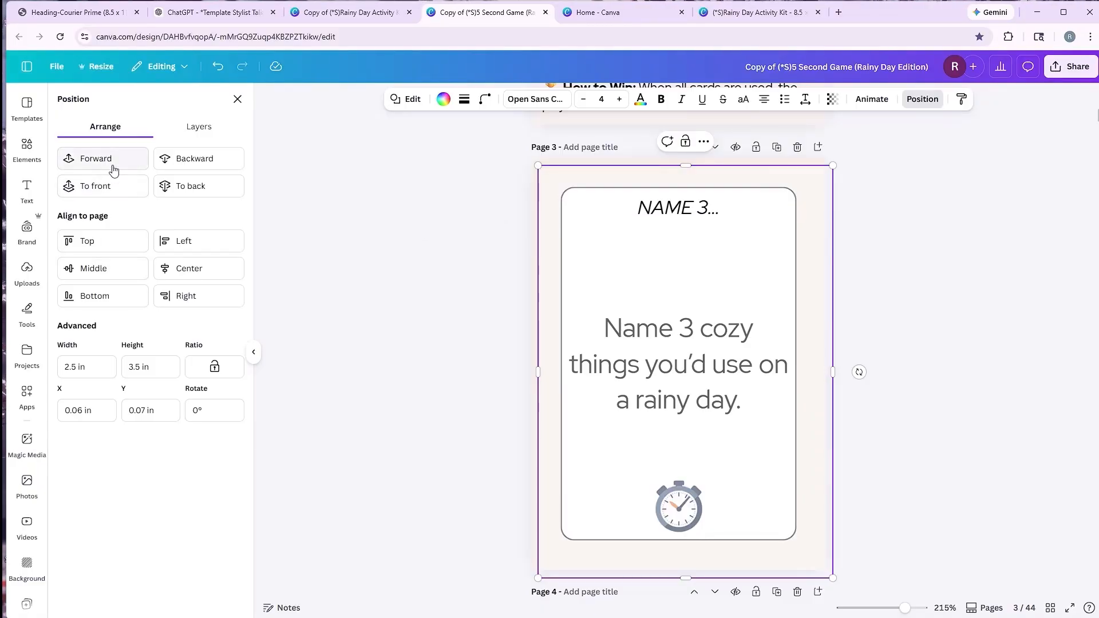
pyautogui.click(178, 163)
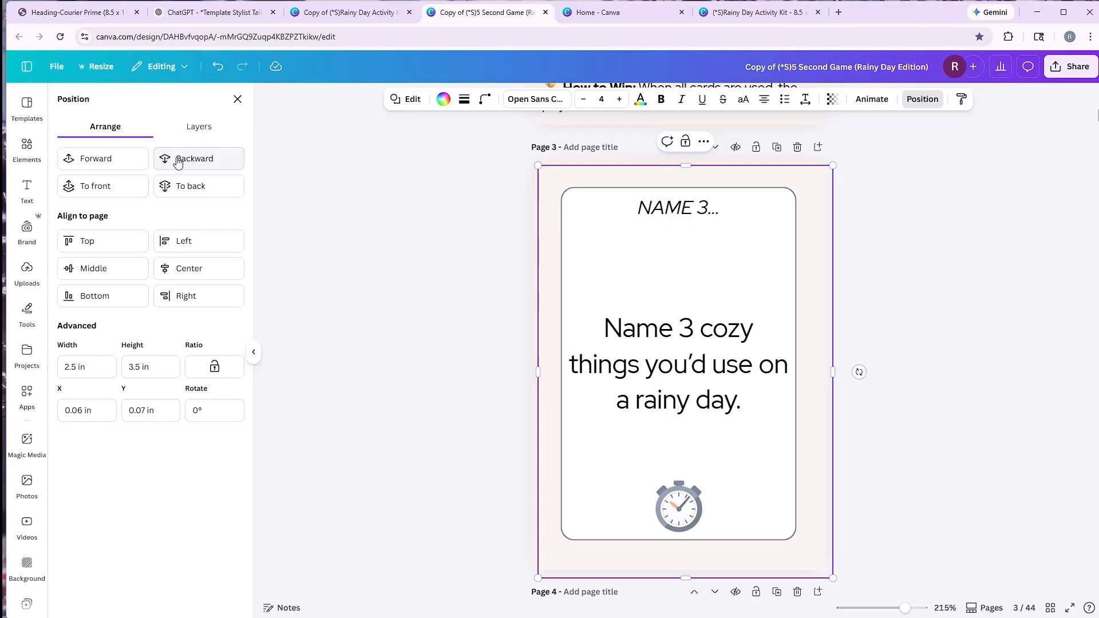
pyautogui.click(177, 161)
pyautogui.click(177, 159)
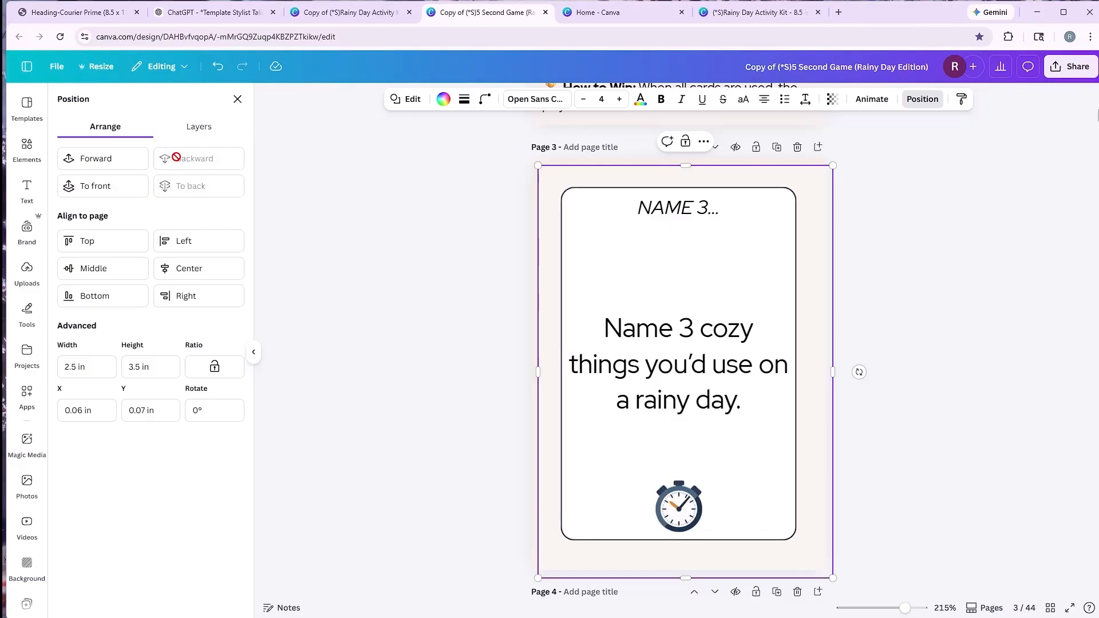
pyautogui.click(856, 182)
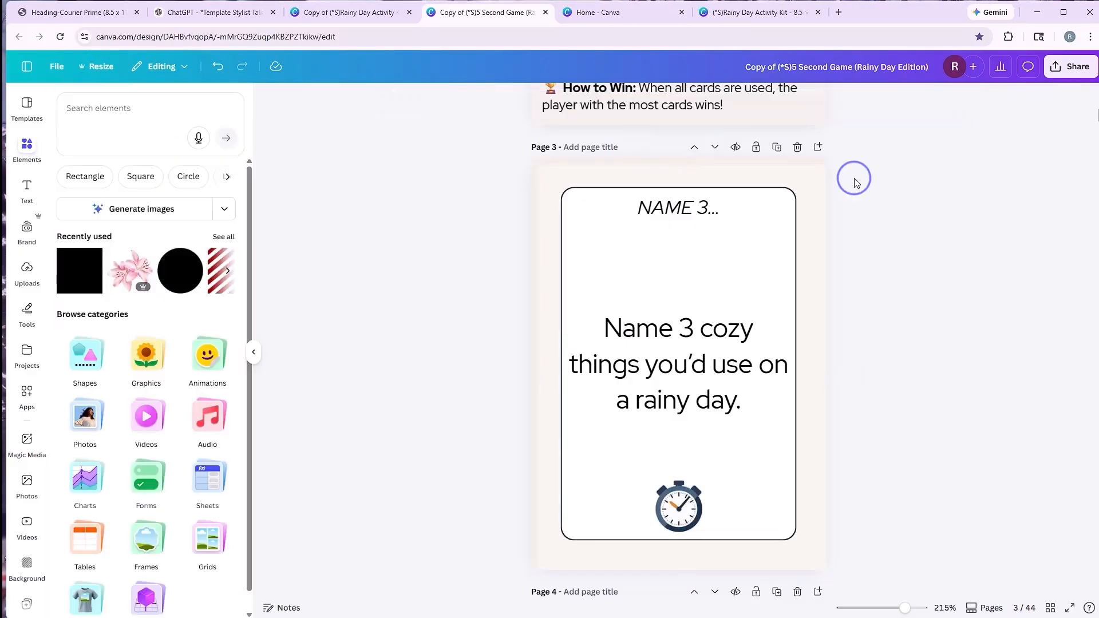
# - Copy the border colour code #2E3C48 from the rounded card on page 3
pyautogui.click(692, 206)
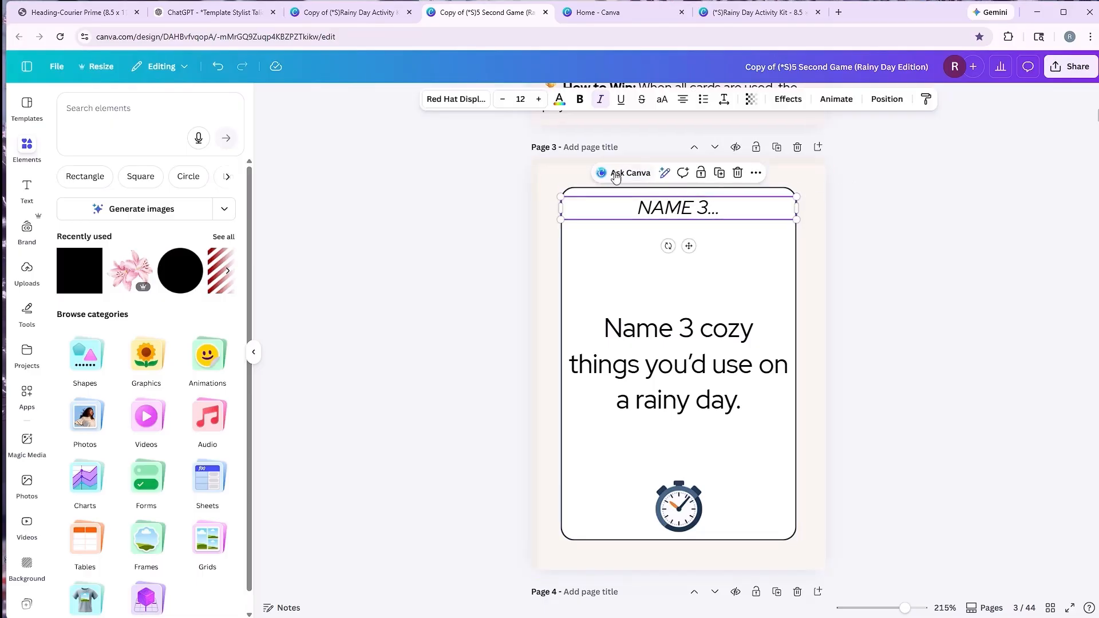
pyautogui.click(582, 312)
pyautogui.click(453, 99)
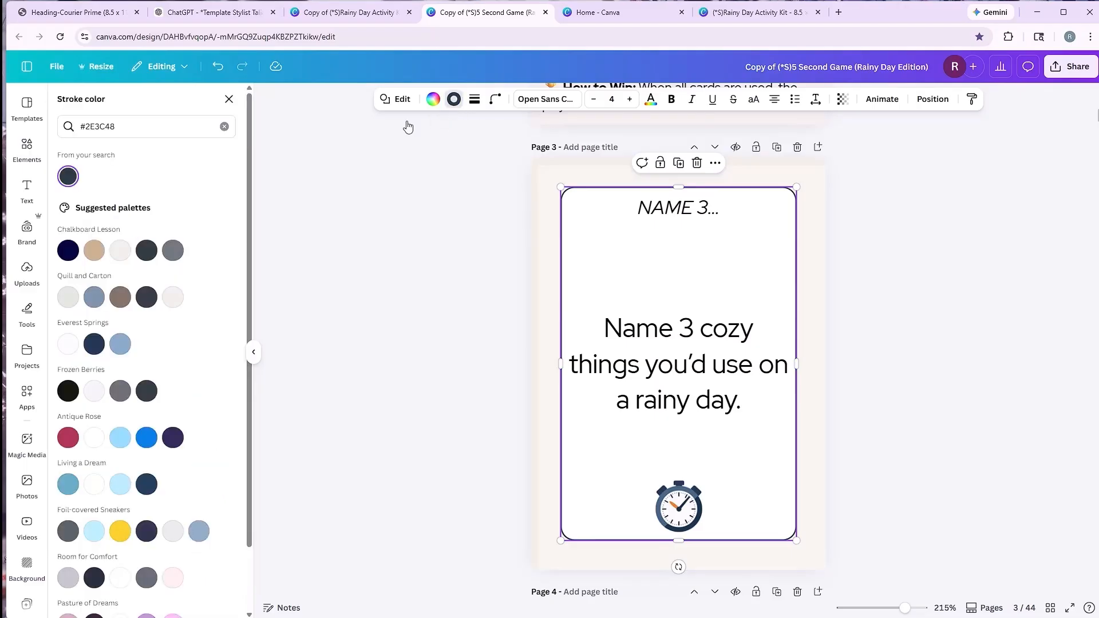
pyautogui.moveTo(117, 126); pyautogui.dragTo(68, 127)
pyautogui.hotkey('ctrl', 'c')
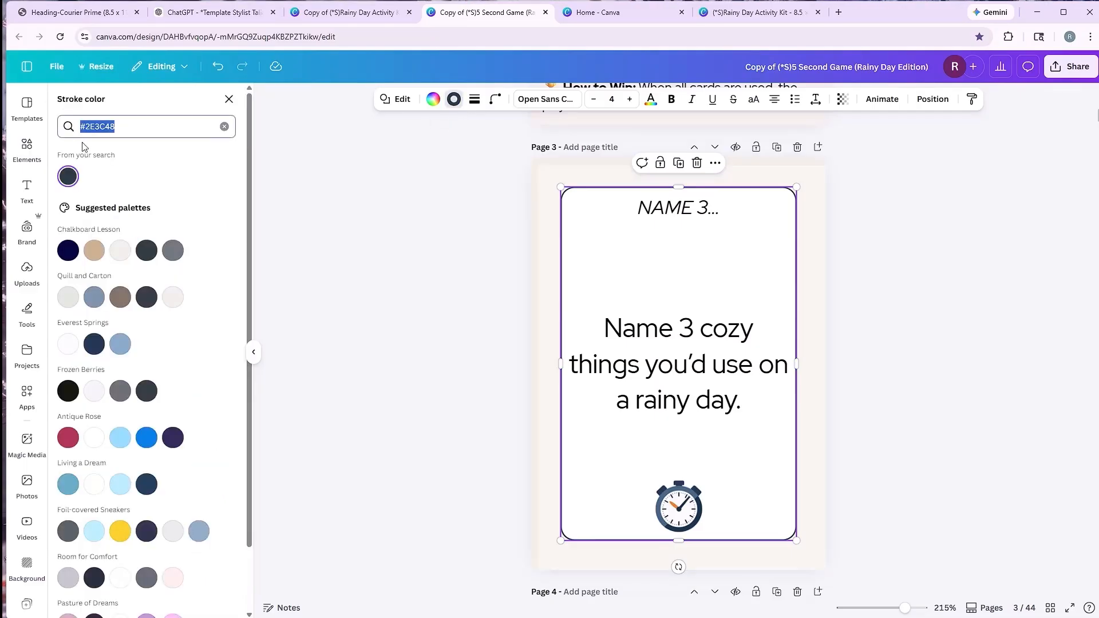
# - Duplicate page 3 and set the copy's page background colour to #2E3C48
pyautogui.click(543, 166)
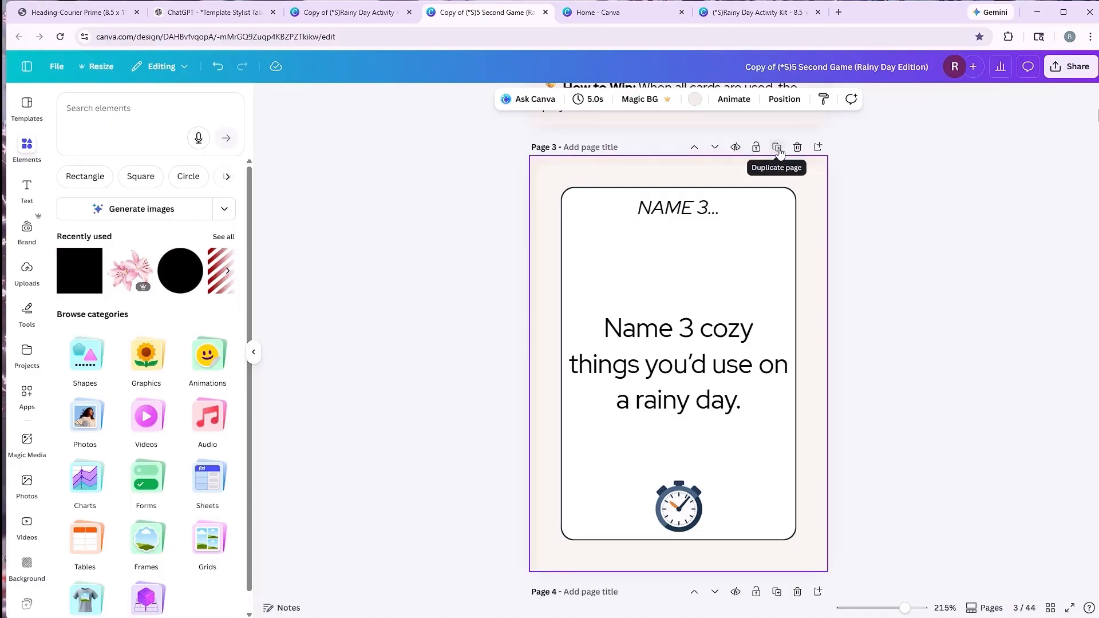
pyautogui.click(777, 147)
pyautogui.click(532, 169)
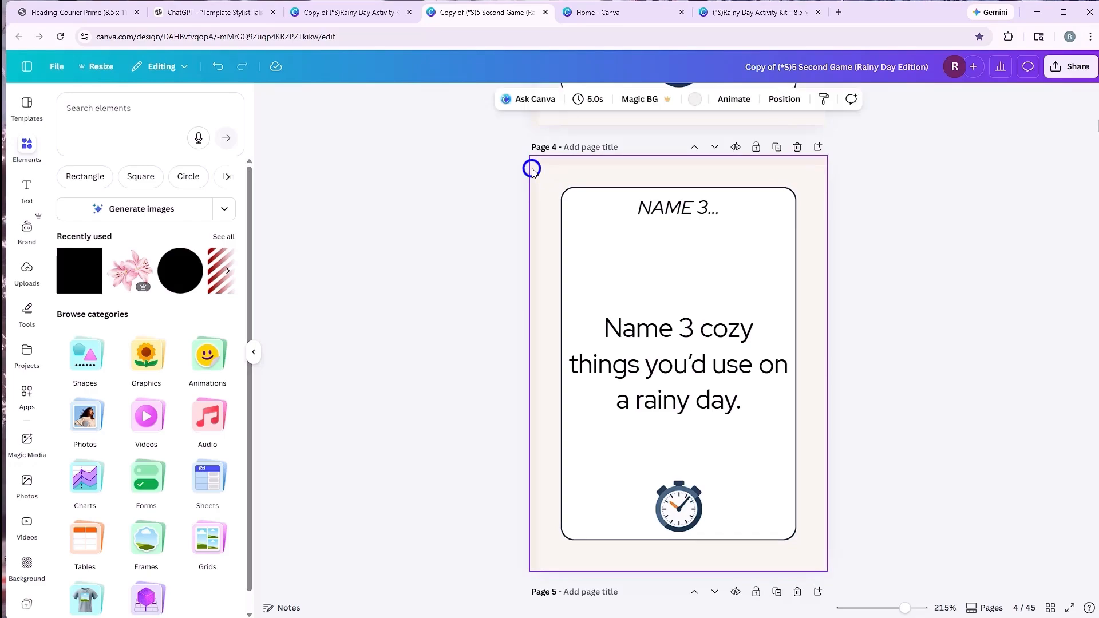
pyautogui.click(694, 99)
pyautogui.click(61, 137)
pyautogui.hotkey('ctrl', 'v')
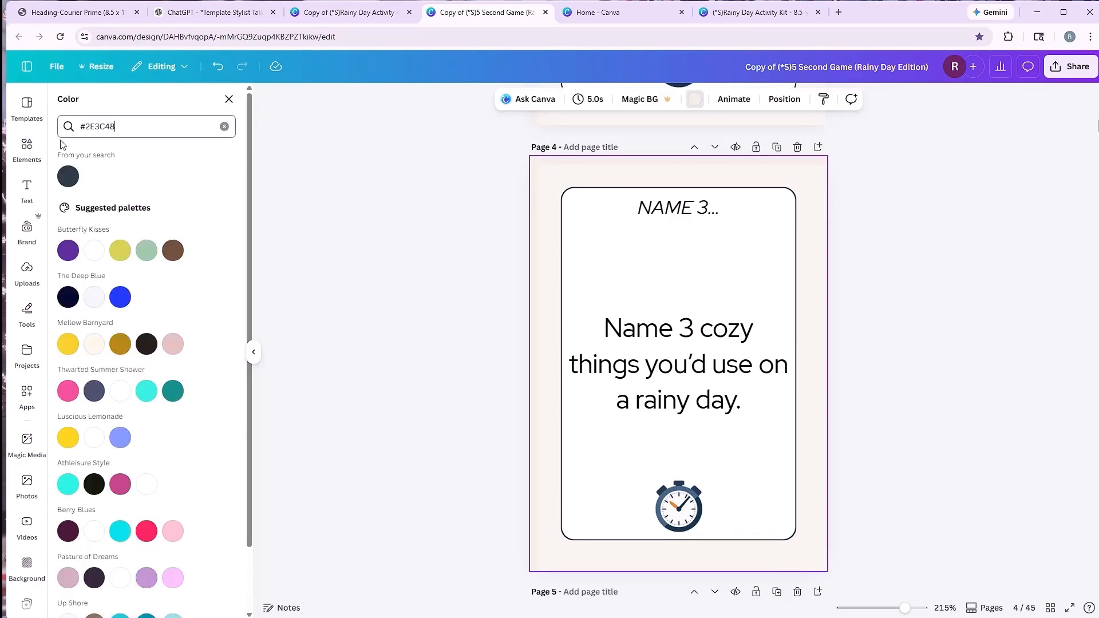
pyautogui.click(68, 176)
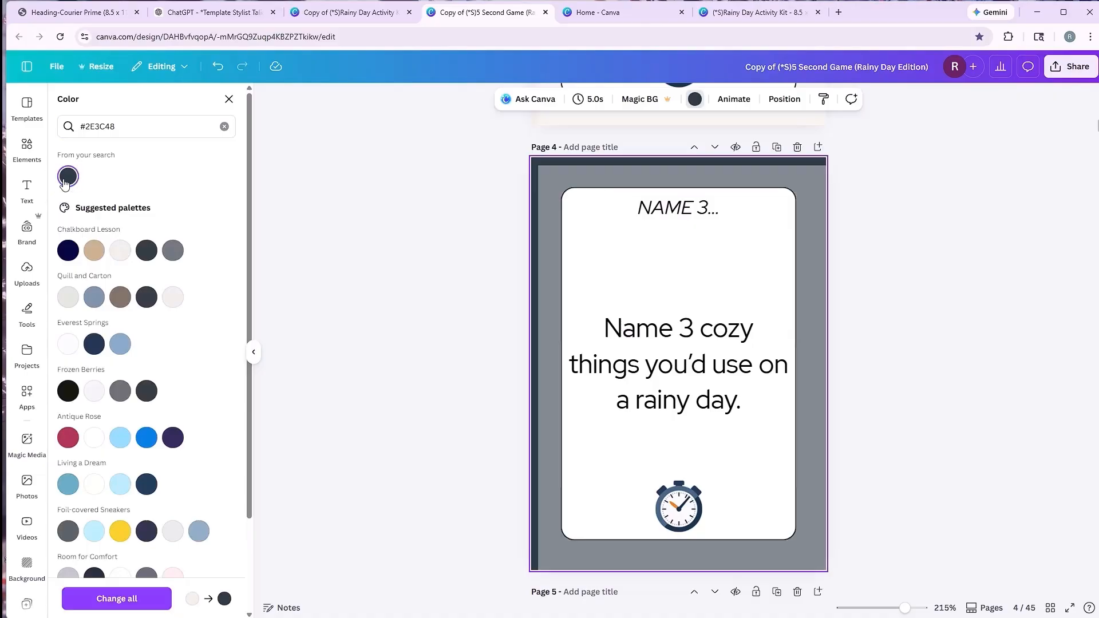
pyautogui.click(385, 136)
# - Lower the transparency value of the white overlay on the dark page 4 and align the overlay with the page edges
pyautogui.click(555, 180)
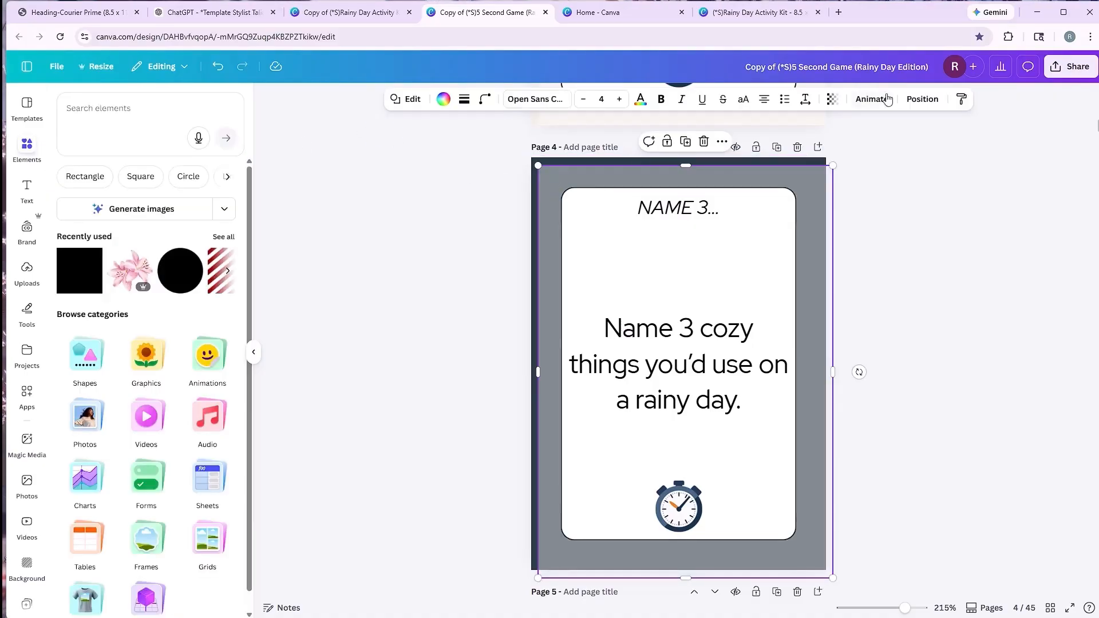
pyautogui.click(833, 100)
pyautogui.click(796, 147)
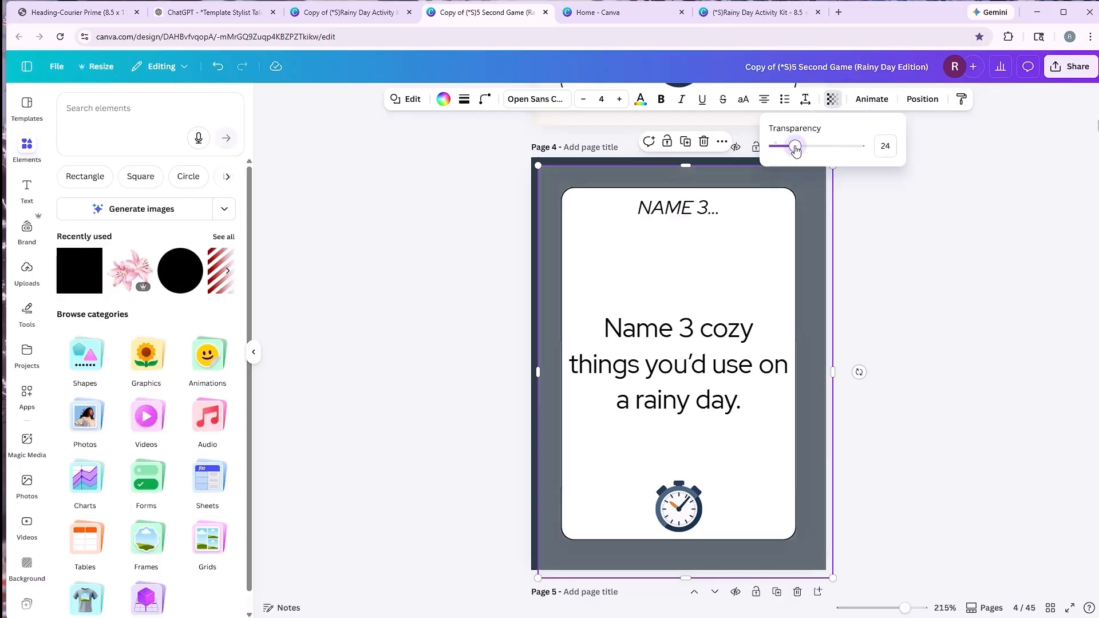
pyautogui.moveTo(794, 150); pyautogui.dragTo(788, 149)
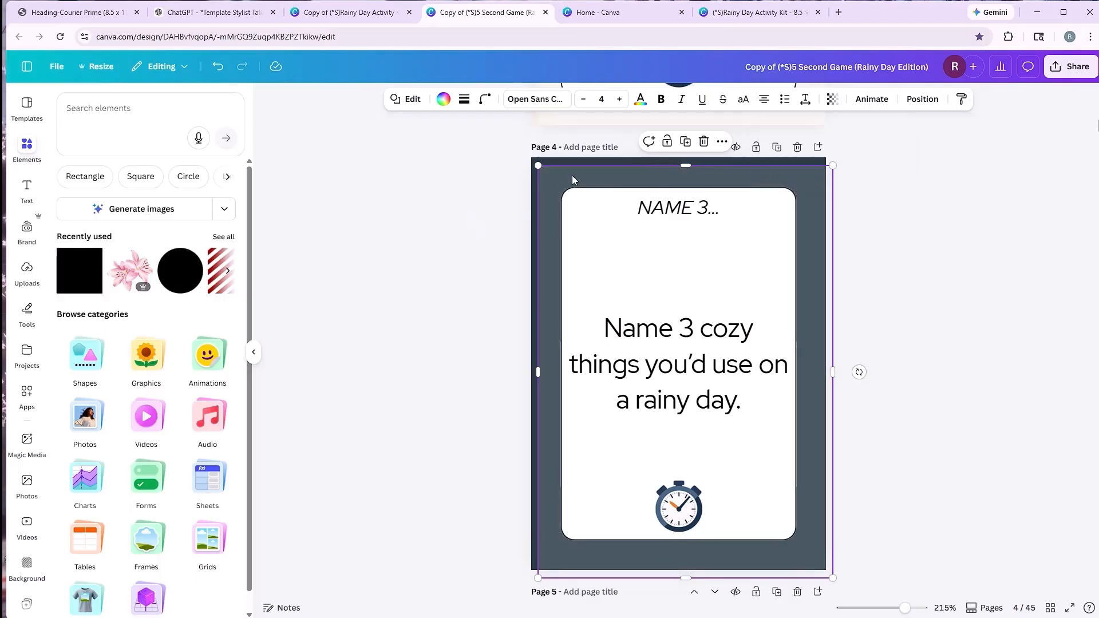
pyautogui.moveTo(572, 175); pyautogui.dragTo(566, 166)
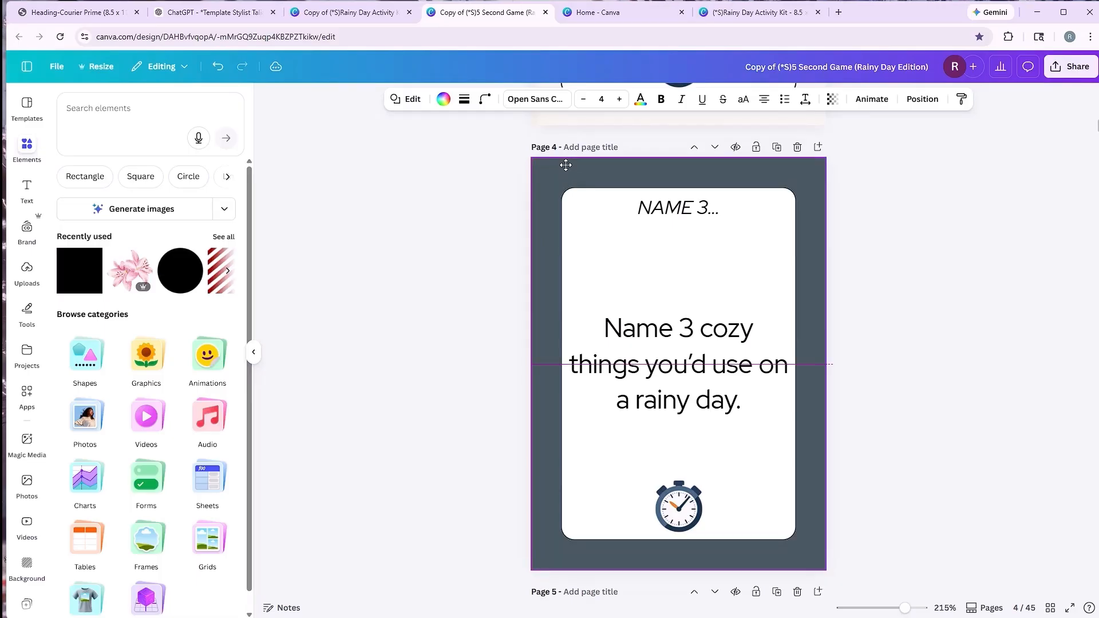
pyautogui.click(488, 241)
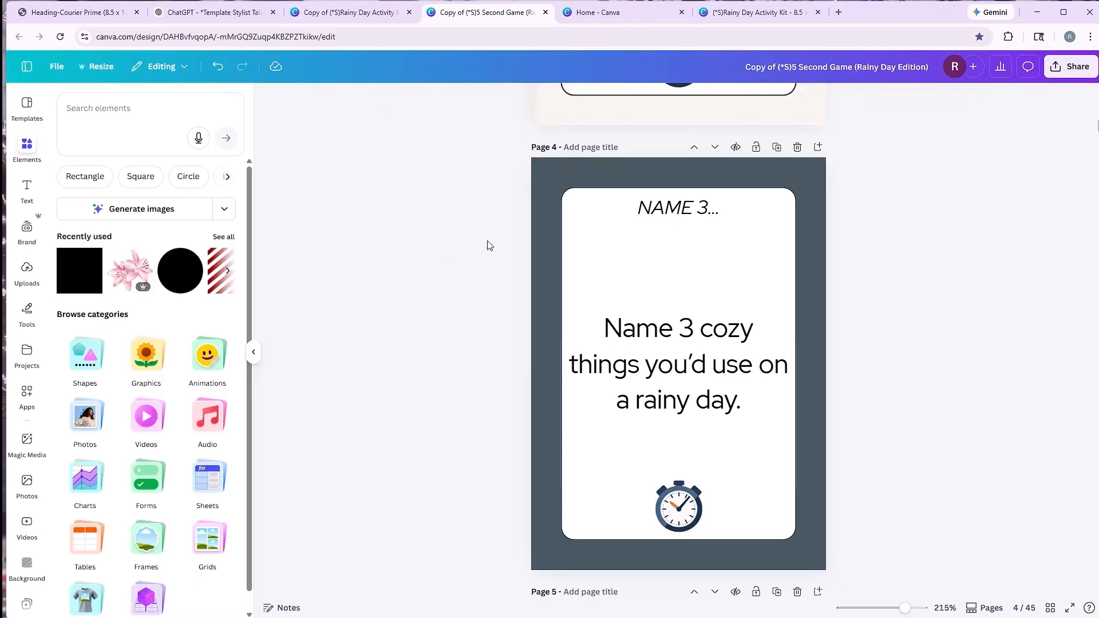
# - Shift the overlay on page 4 sideways to compare the background shades, and delete that duplicated page
pyautogui.click(544, 216)
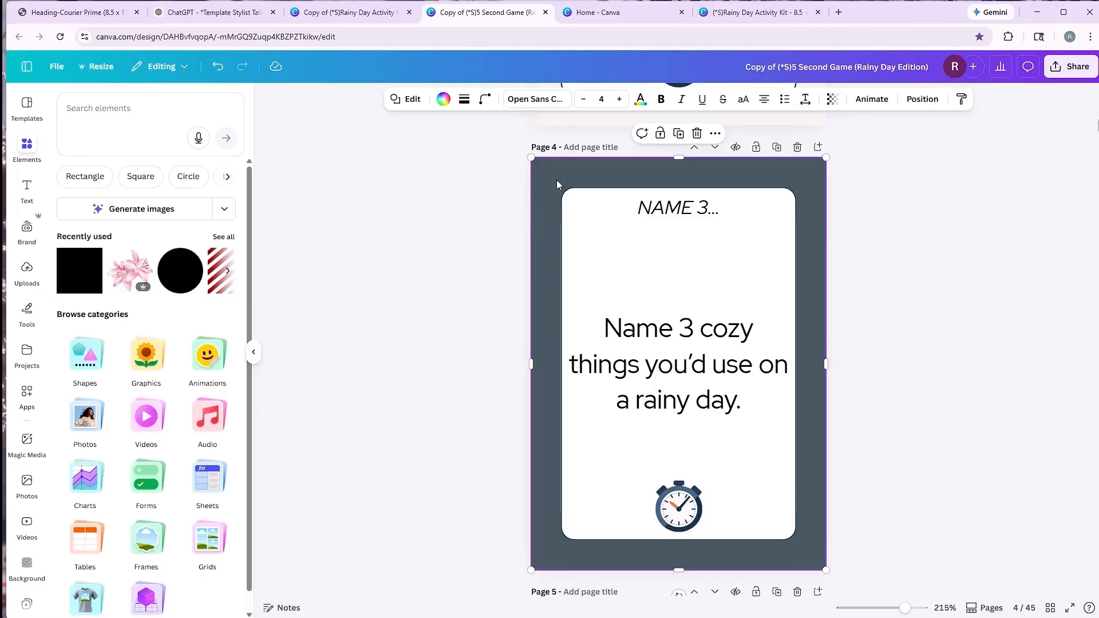
pyautogui.moveTo(557, 180); pyautogui.dragTo(608, 185)
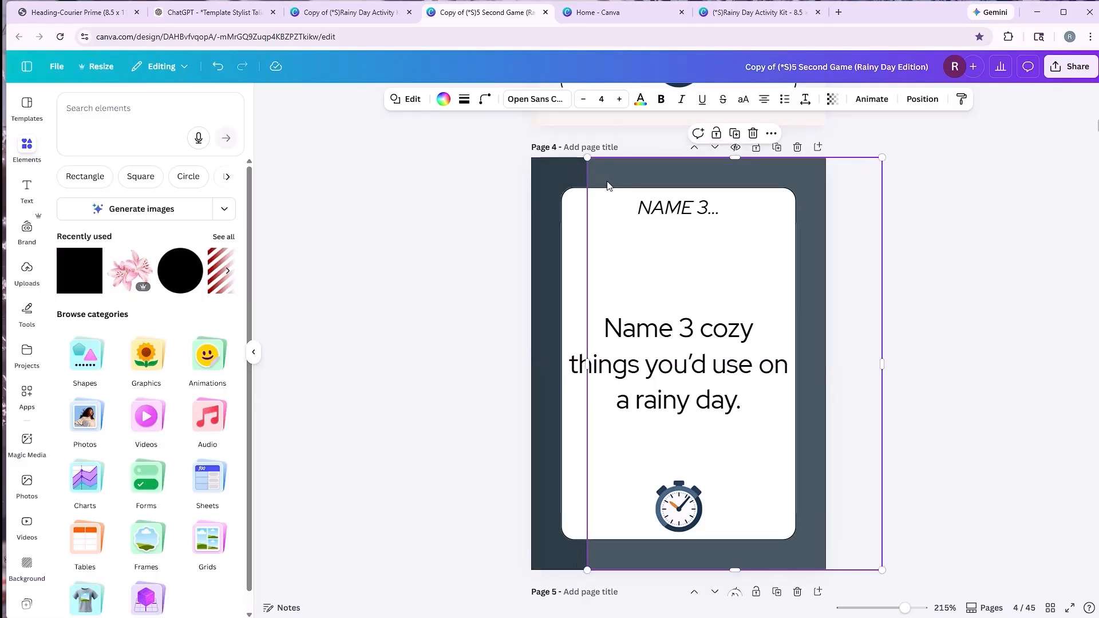
pyautogui.click(797, 147)
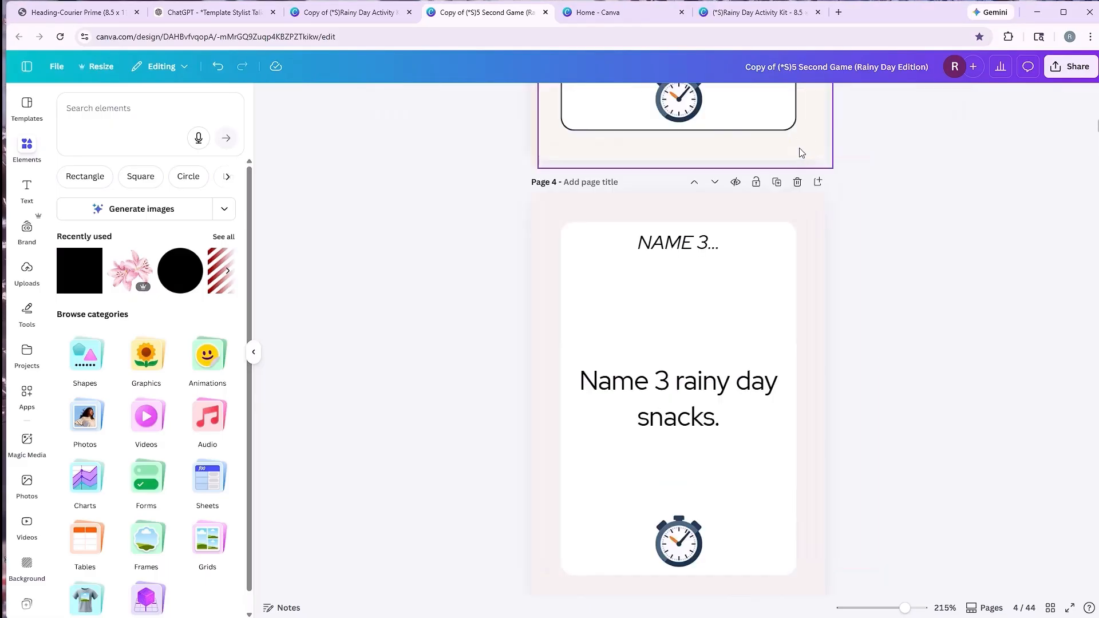
# - Move the white overlay on page 3 so that it is centred and flush with the page edges
pyautogui.scroll(5, 874, 255)
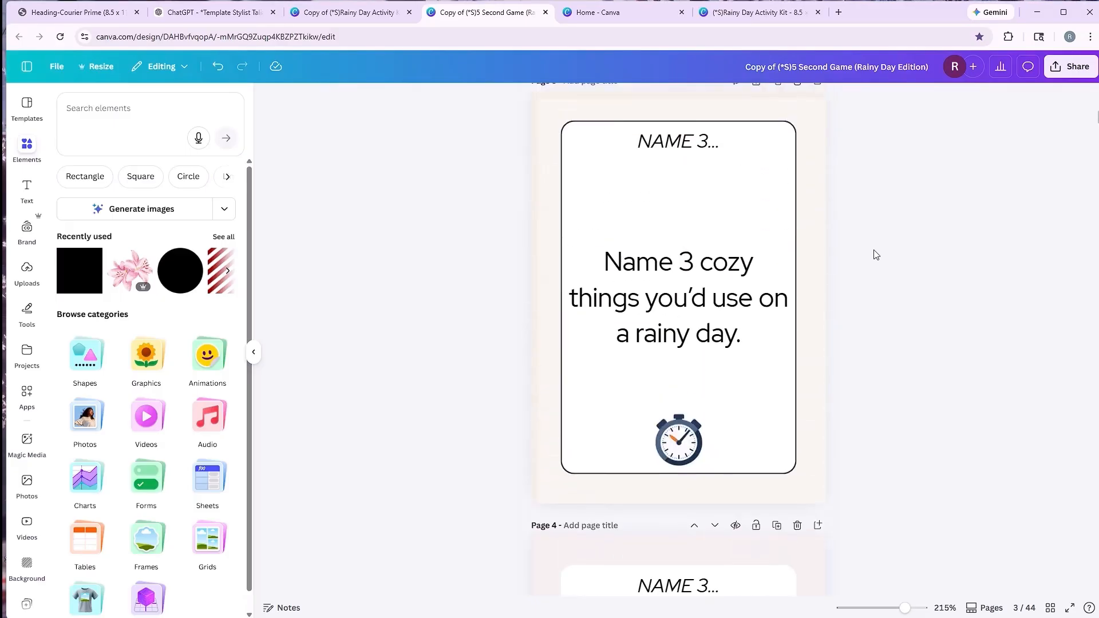
pyautogui.click(808, 118)
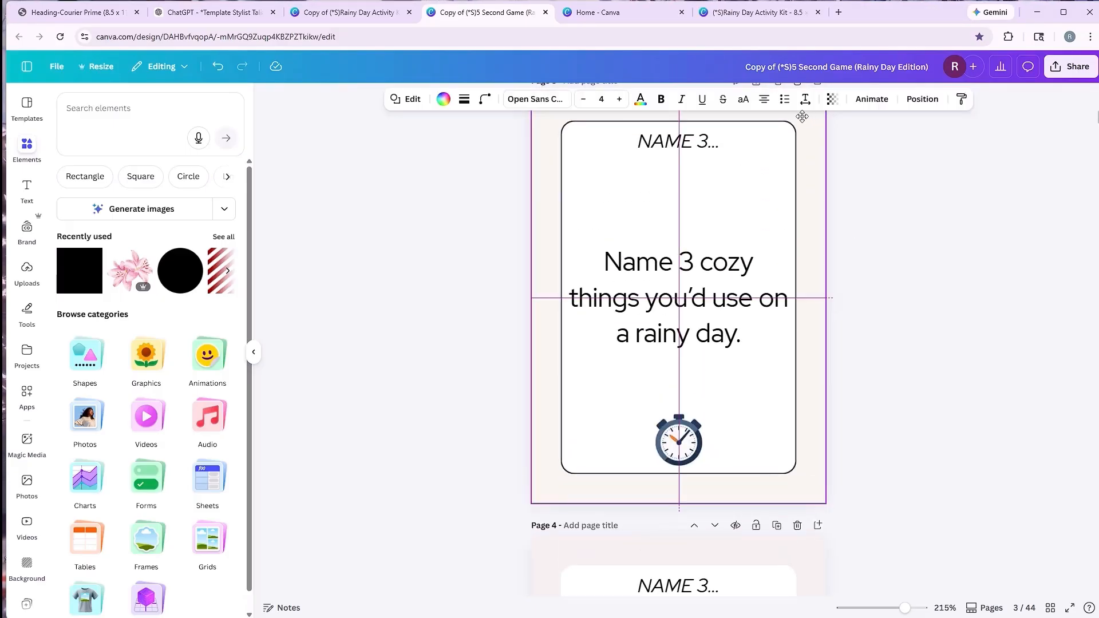
pyautogui.moveTo(802, 118); pyautogui.dragTo(801, 114)
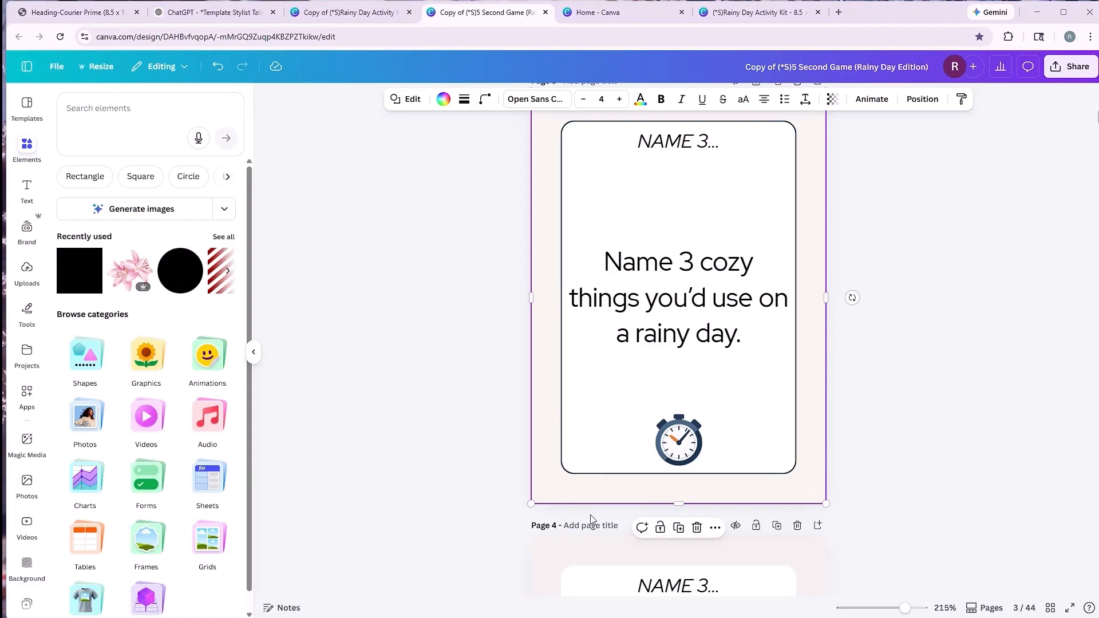
# - Narrow the prompt text box on page 3 so its text wraps tighter, and centre it on the card
pyautogui.click(696, 281)
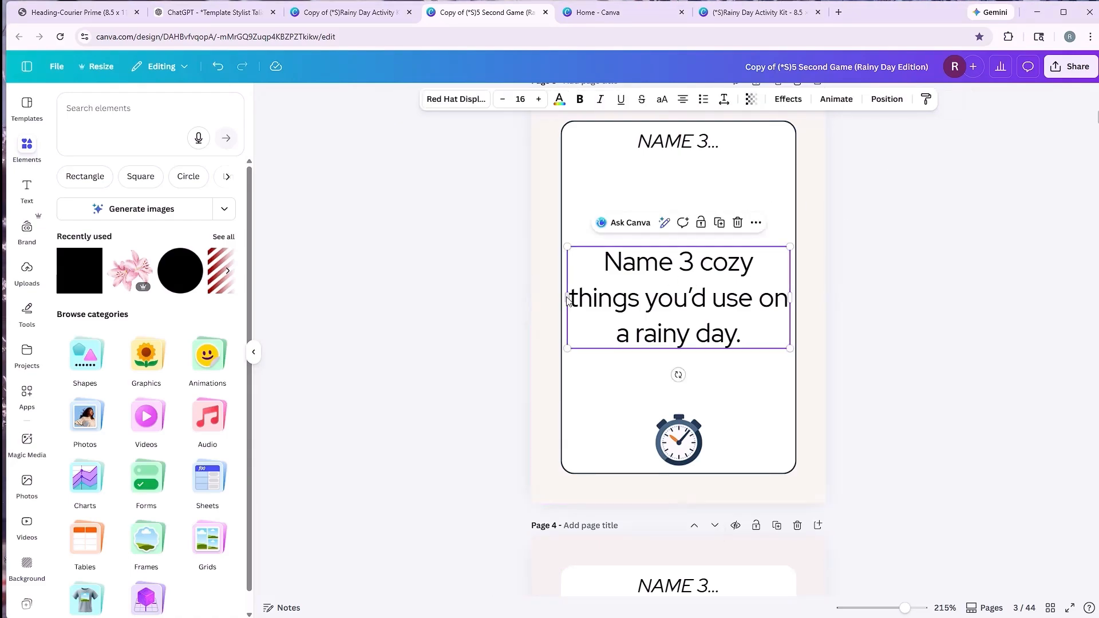
pyautogui.moveTo(567, 297); pyautogui.dragTo(606, 293)
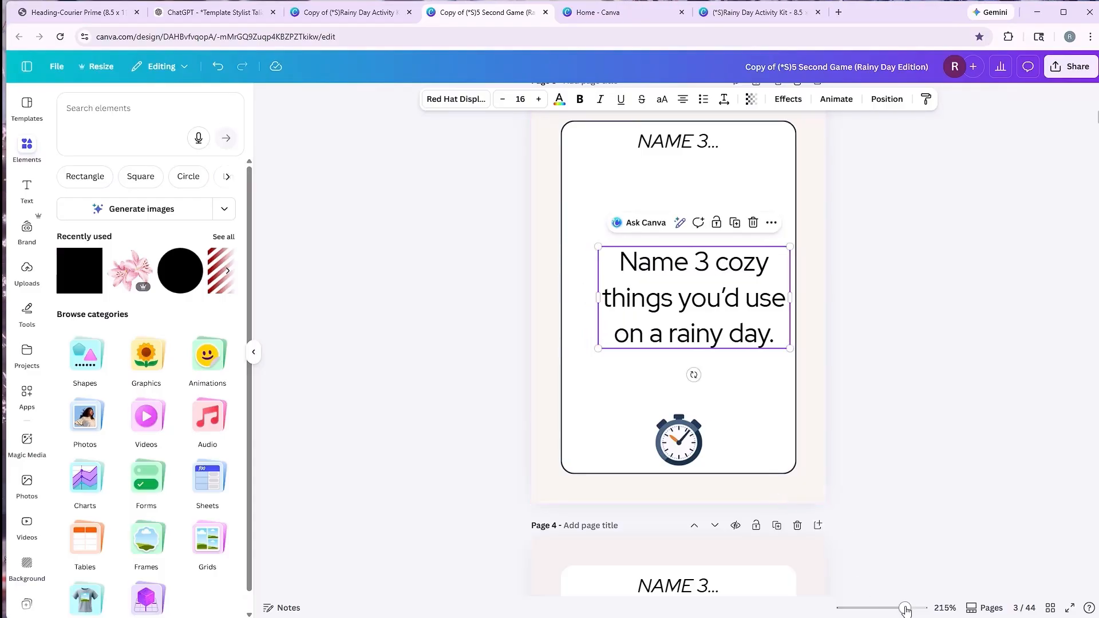
pyautogui.moveTo(905, 610); pyautogui.dragTo(889, 606)
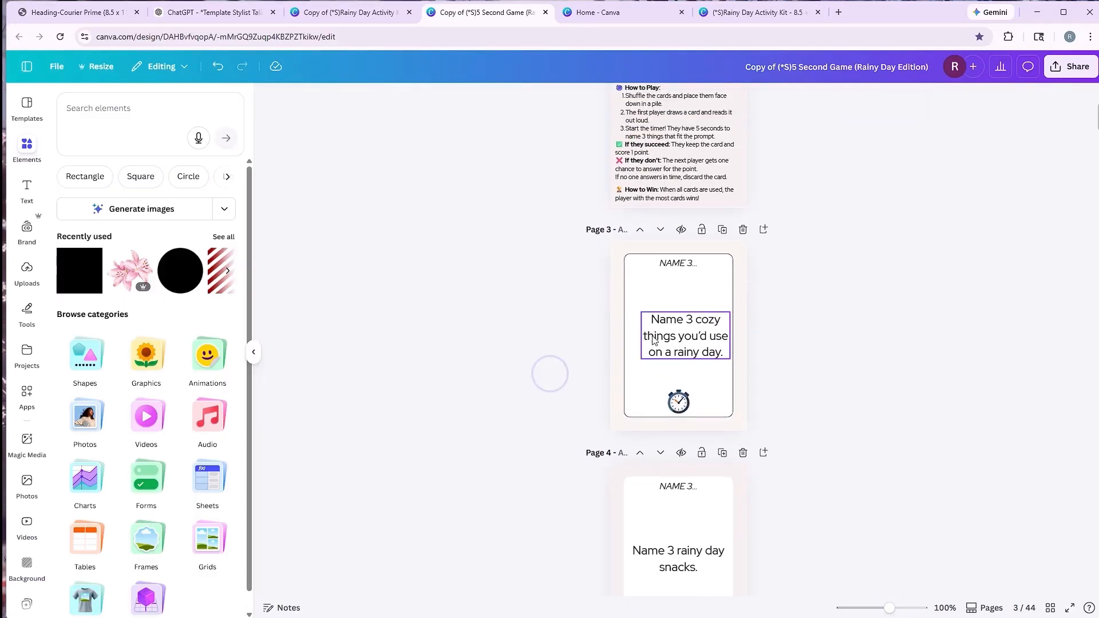
pyautogui.moveTo(690, 336); pyautogui.dragTo(682, 336)
pyautogui.click(791, 314)
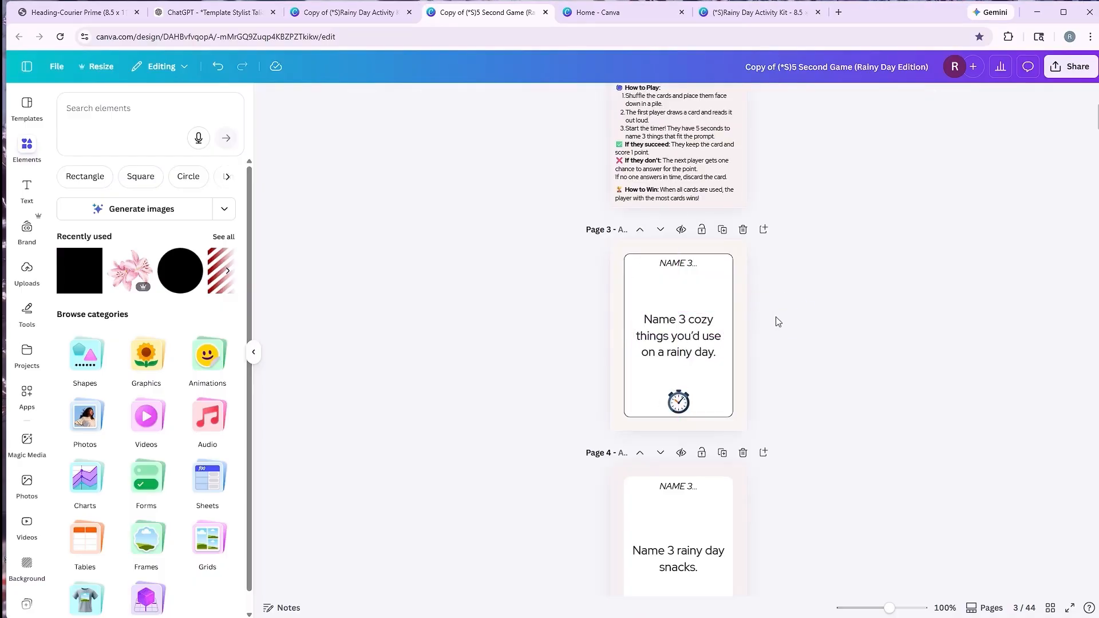
# - Readjust the page 3 prompt text box's width to fit three lines and centre it slightly higher on the card
pyautogui.click(703, 339)
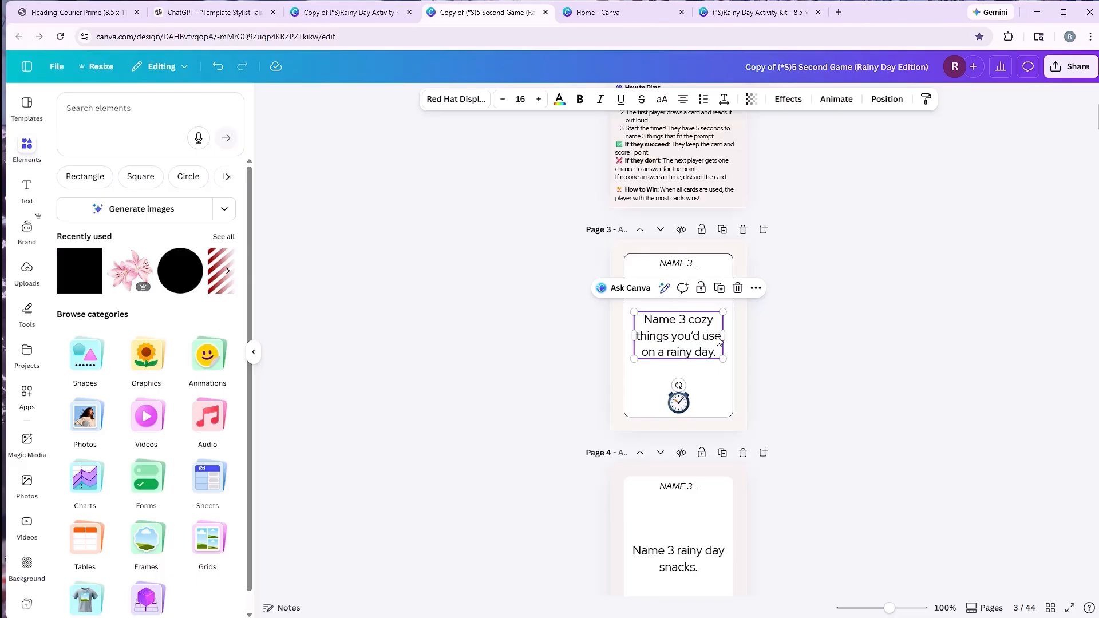
pyautogui.moveTo(724, 336); pyautogui.dragTo(723, 342)
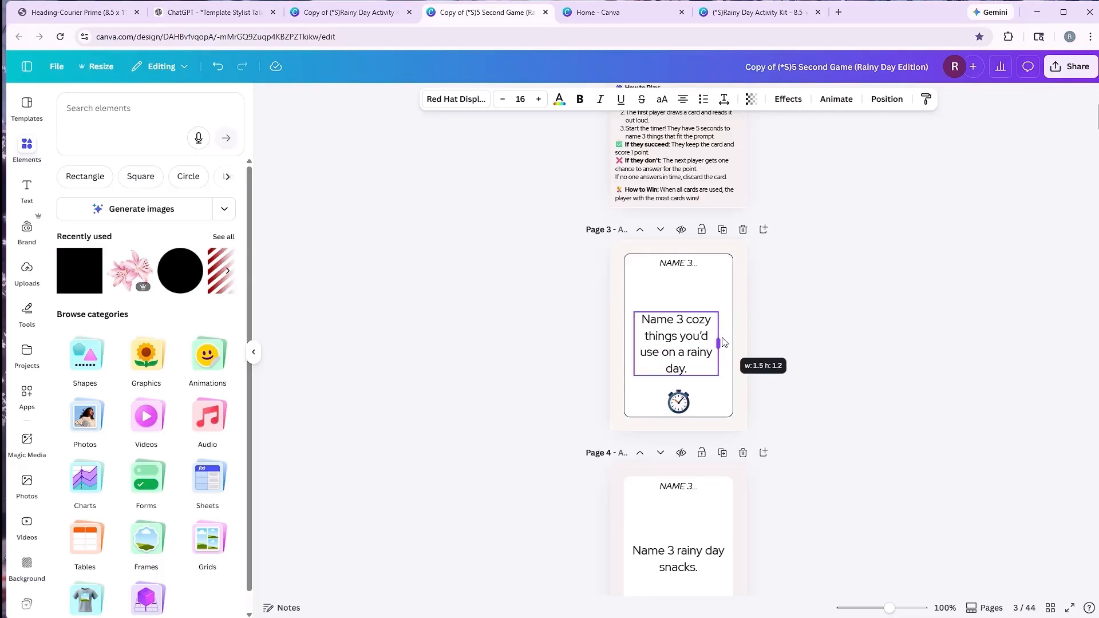
pyautogui.click(812, 326)
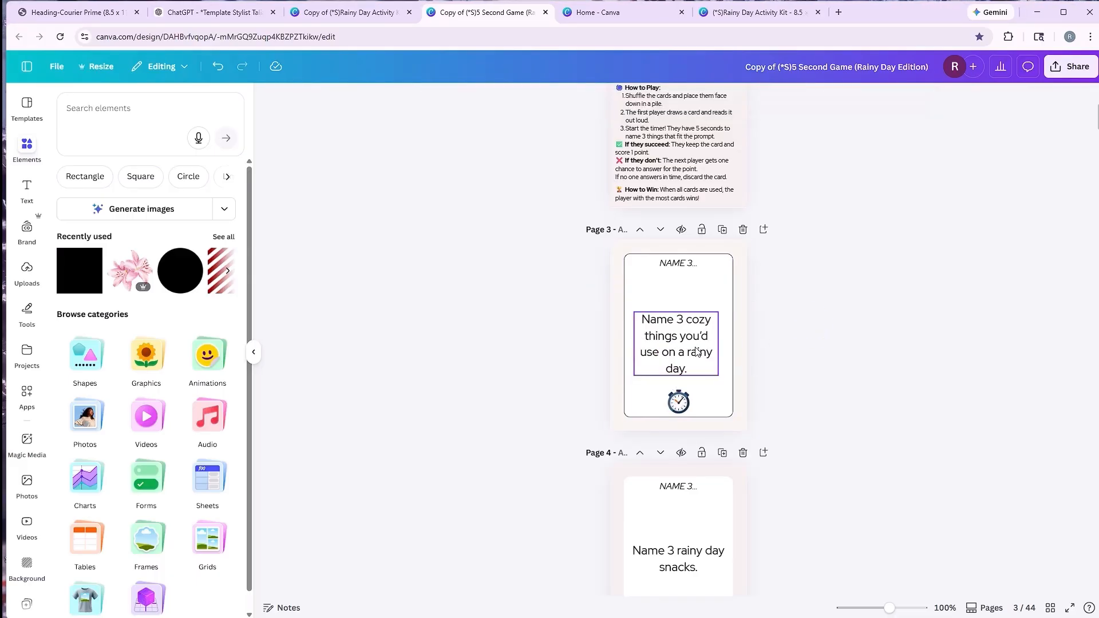
pyautogui.moveTo(694, 347); pyautogui.dragTo(695, 338)
pyautogui.click(784, 307)
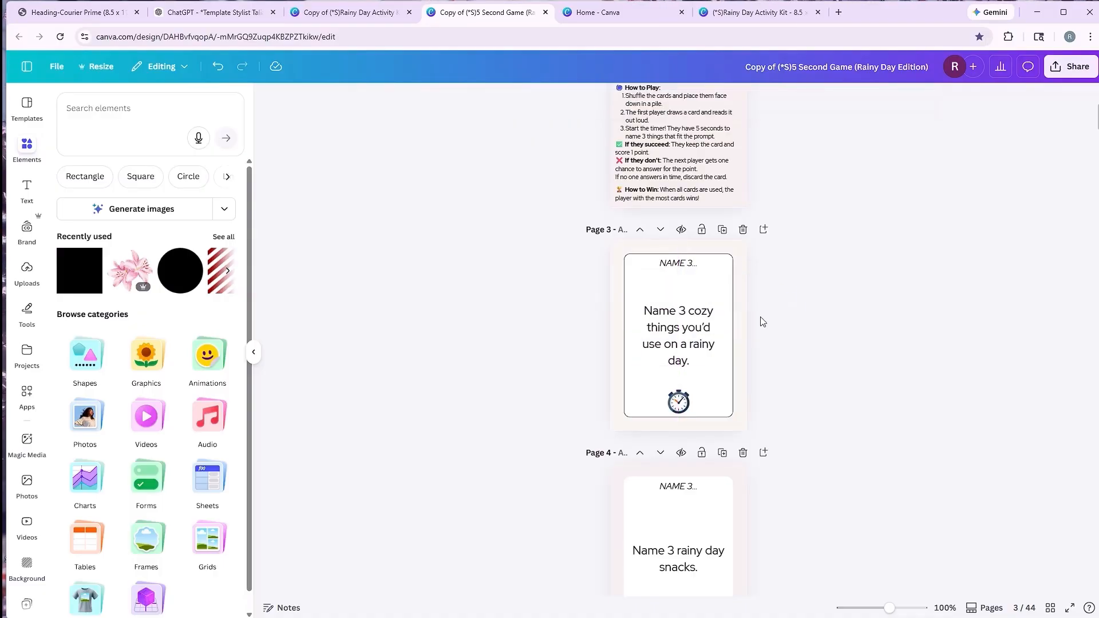
pyautogui.click(709, 341)
pyautogui.moveTo(723, 338); pyautogui.dragTo(688, 338)
pyautogui.click(807, 326)
# - Change the page 3 prompt's font to Poppins and replace Red Hat Display with Poppins across the whole design
pyautogui.click(690, 342)
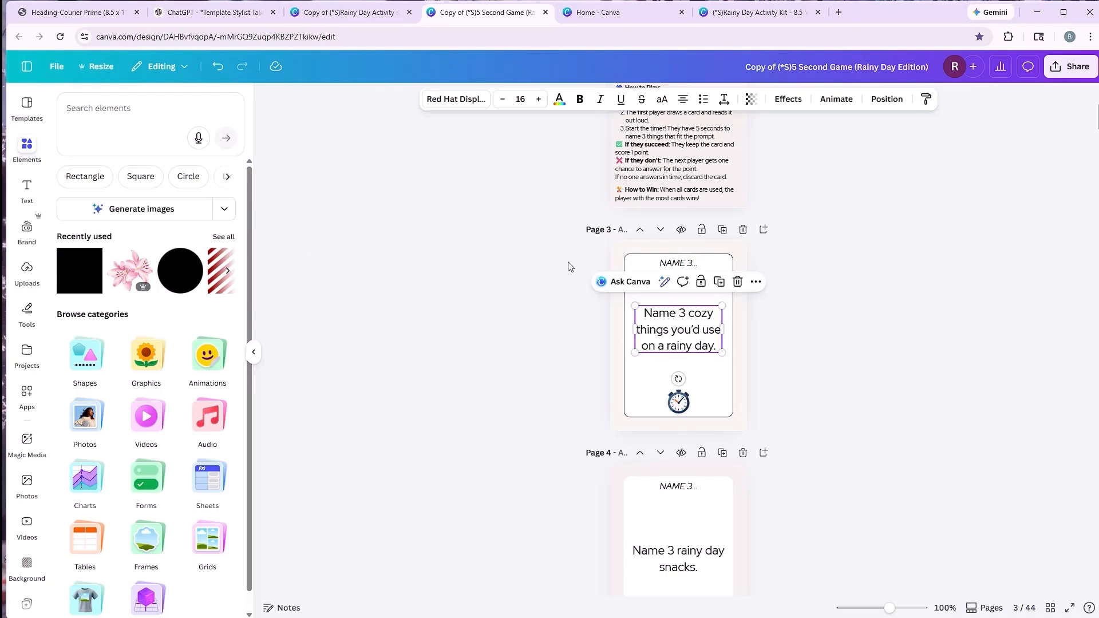
pyautogui.click(449, 98)
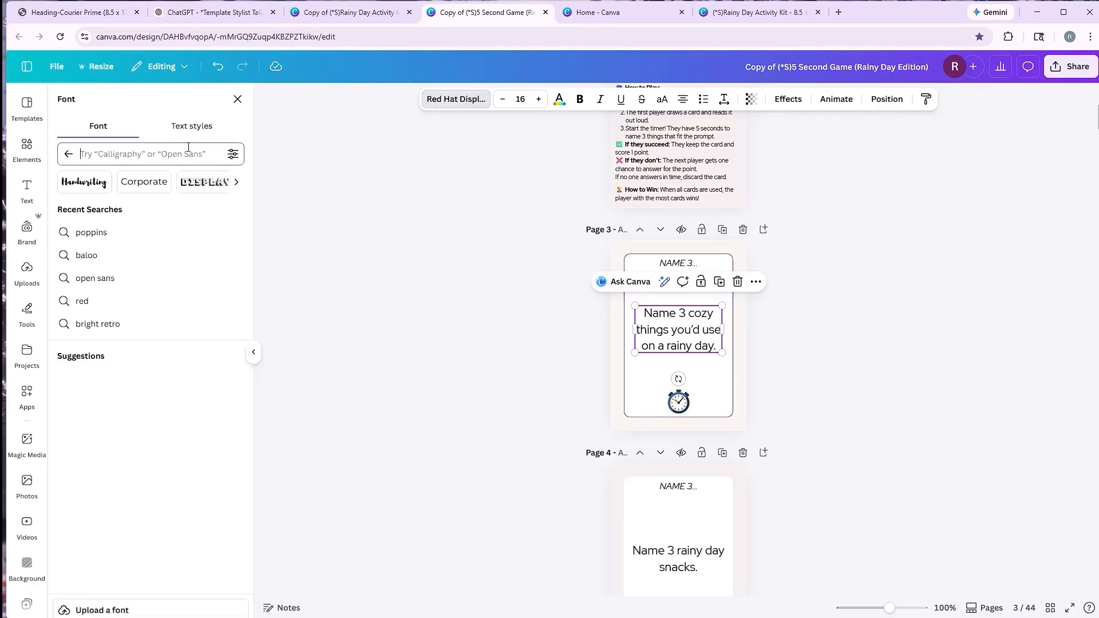
pyautogui.write('poppin')
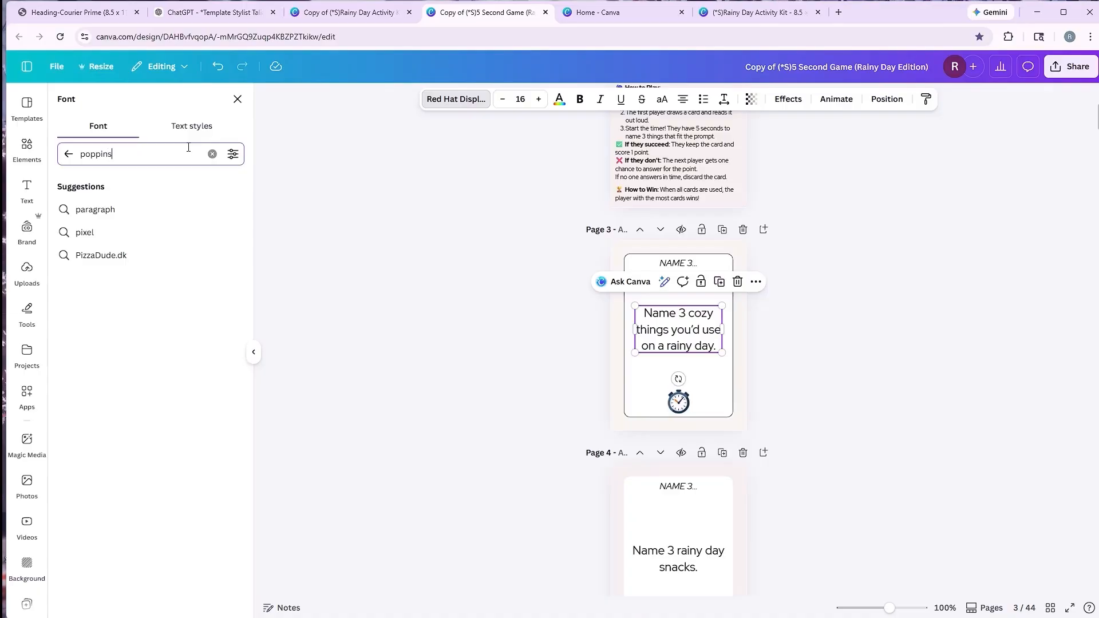
pyautogui.write('s')
pyautogui.press('Return')
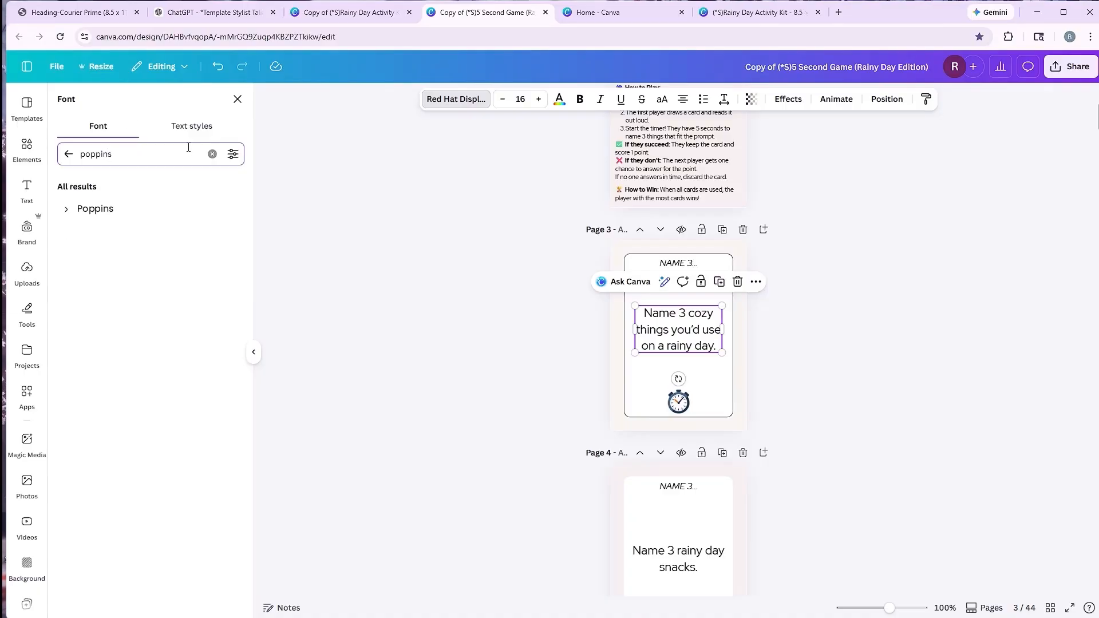
pyautogui.click(107, 208)
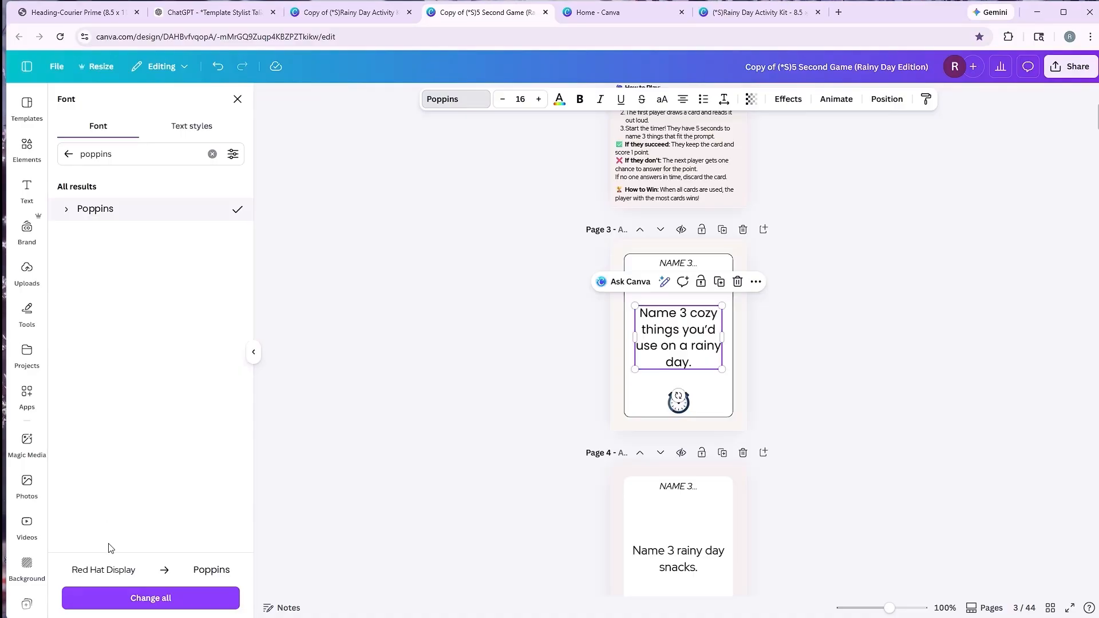
pyautogui.click(124, 602)
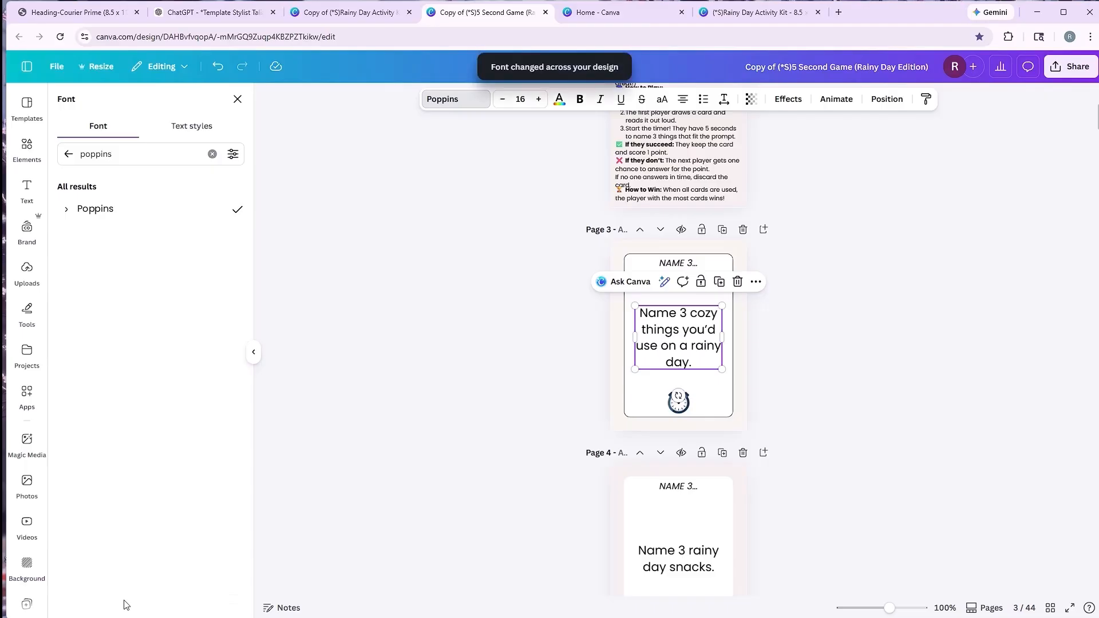
# - Set the font of the "NAME 3..." heading on page 3 to Baloo
pyautogui.click(658, 486)
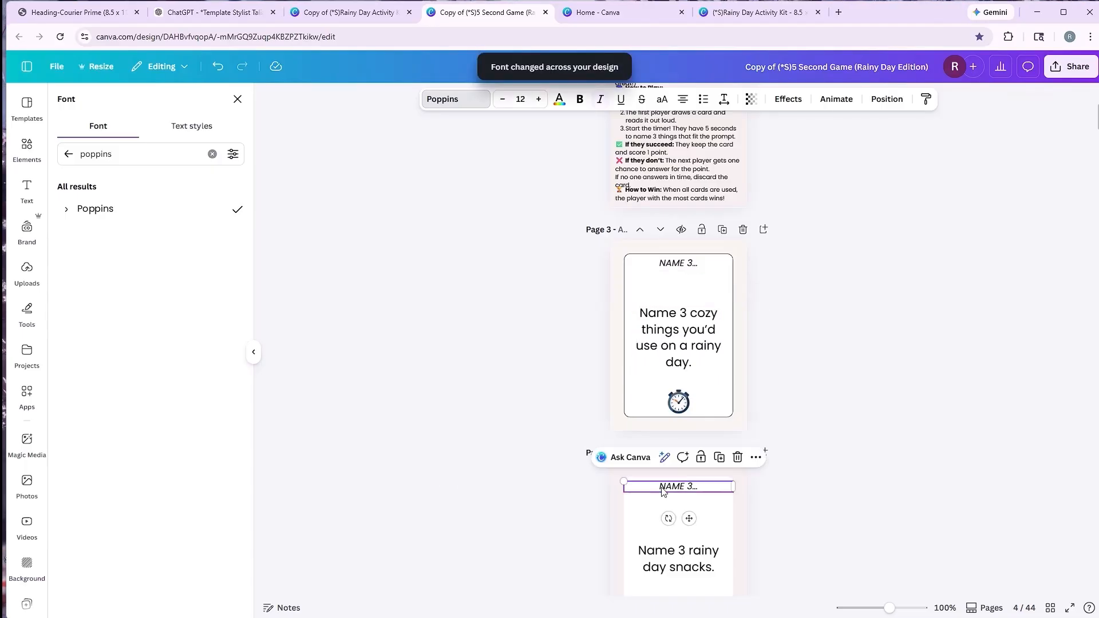
pyautogui.click(673, 265)
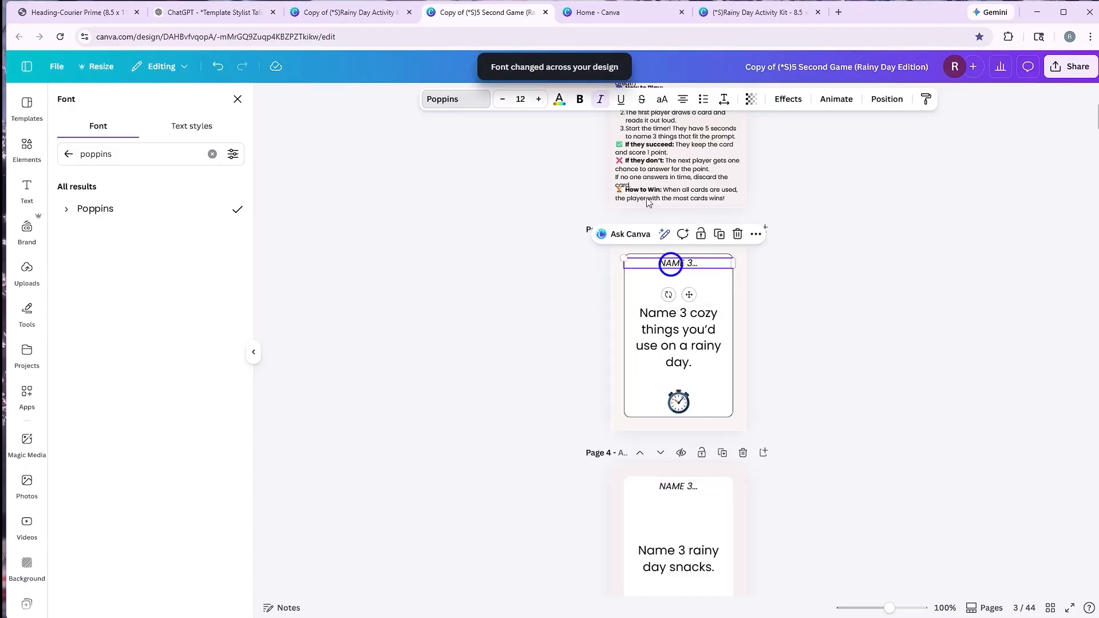
pyautogui.click(441, 99)
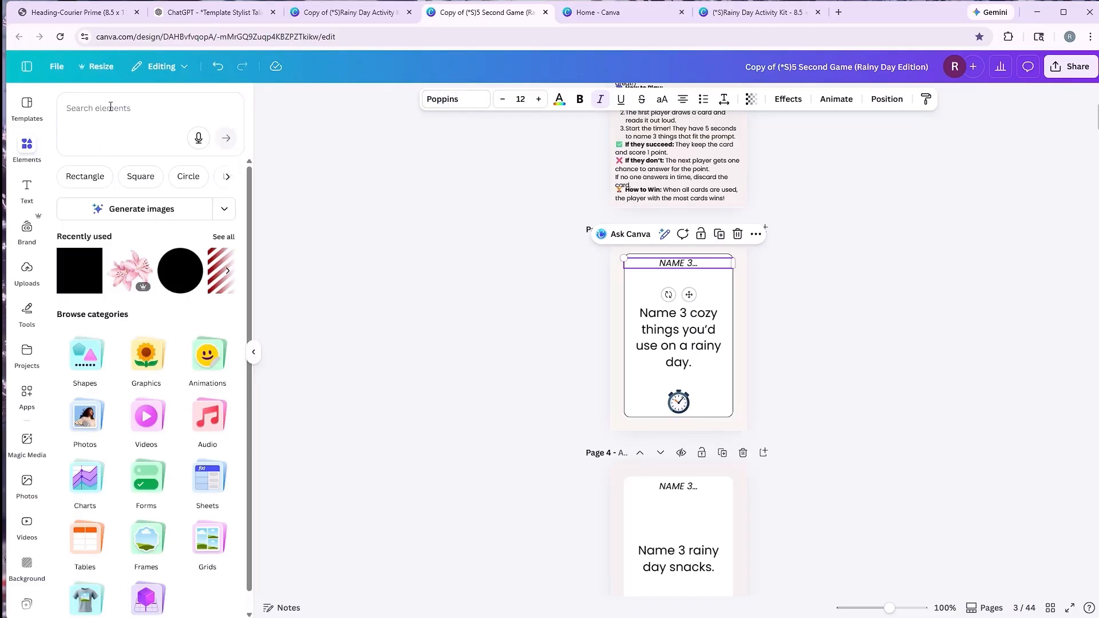
pyautogui.click(441, 99)
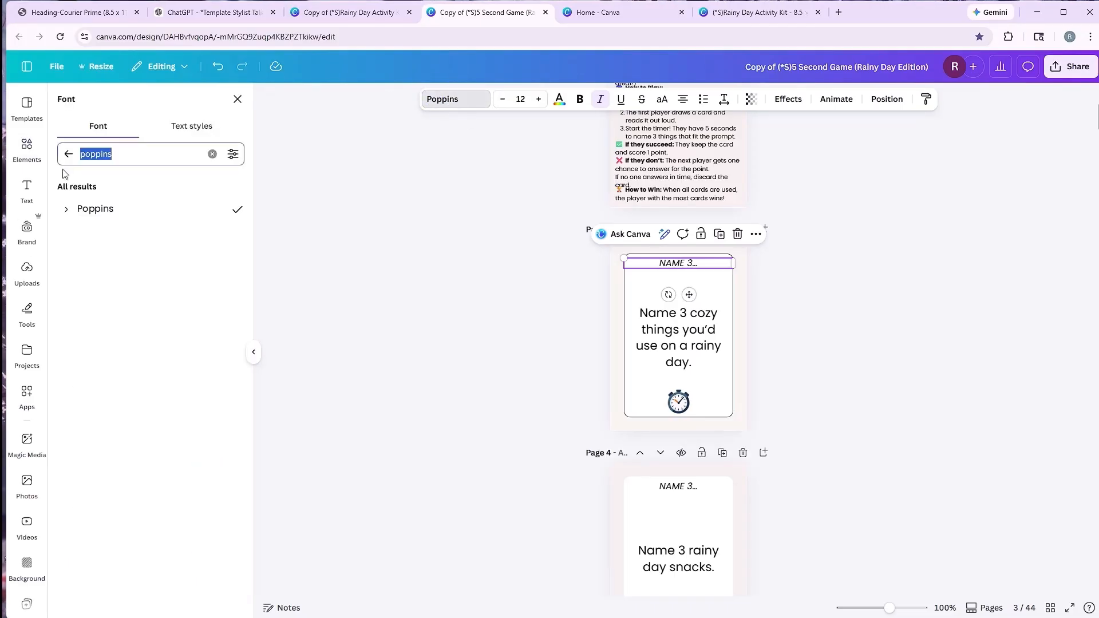
pyautogui.write('baloo')
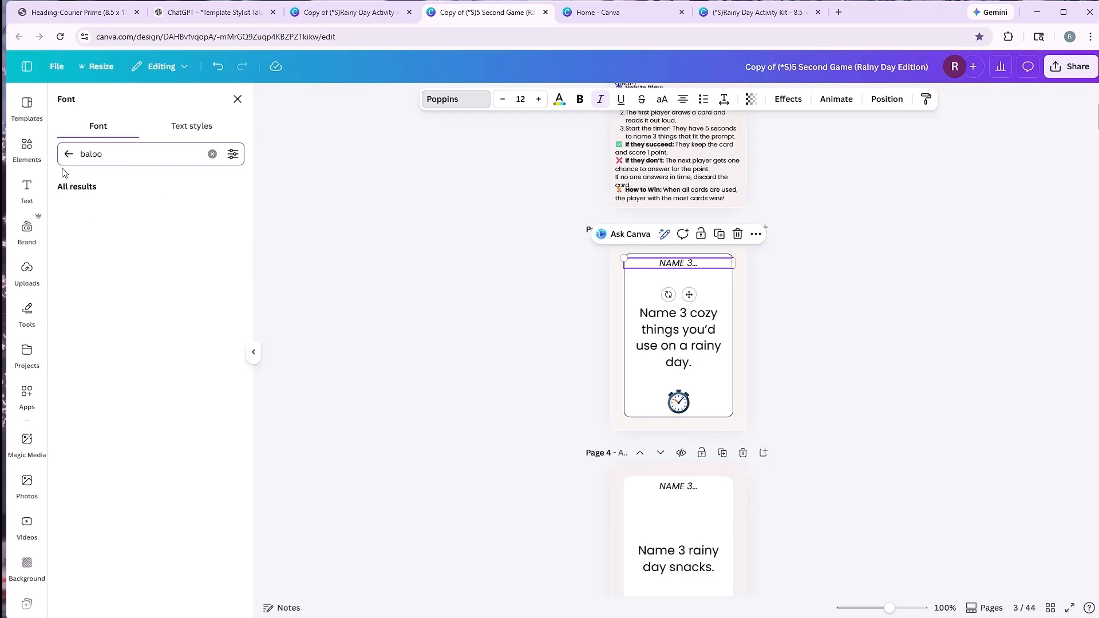
pyautogui.click(80, 218)
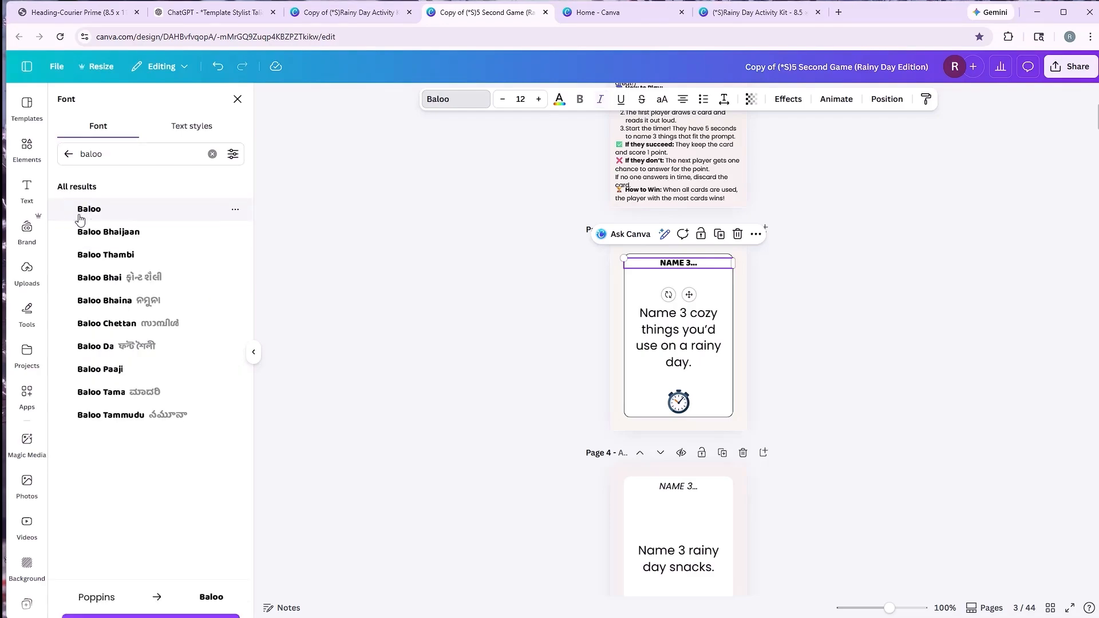
pyautogui.click(506, 263)
pyautogui.click(506, 262)
# - Set the text colour of the "NAME 3..." heading on page 3 to #2E3C48
pyautogui.click(651, 262)
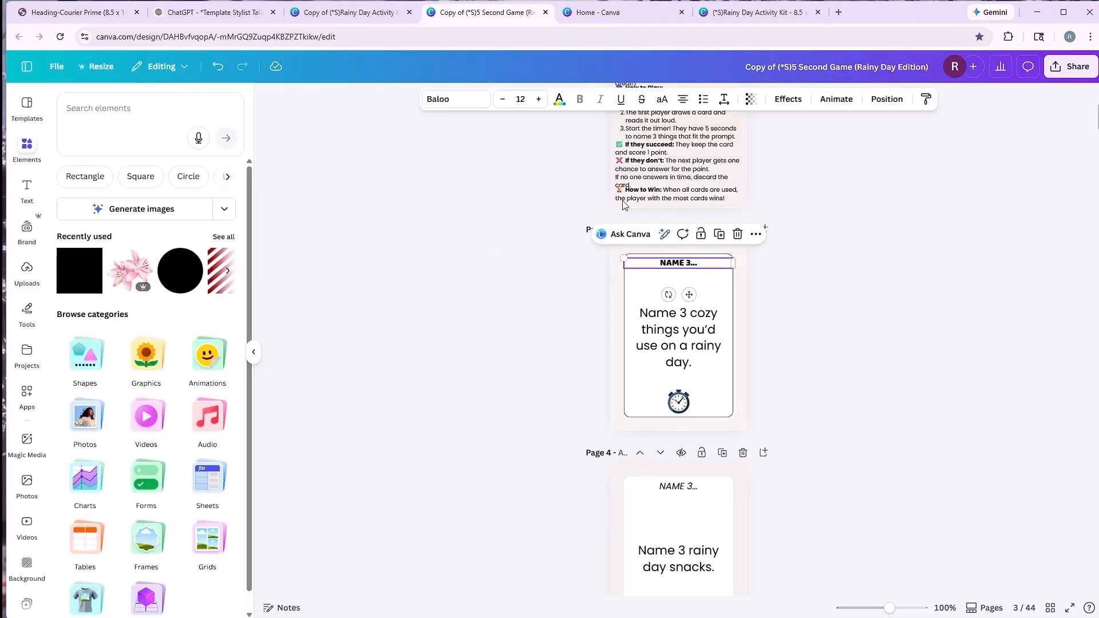
pyautogui.click(560, 100)
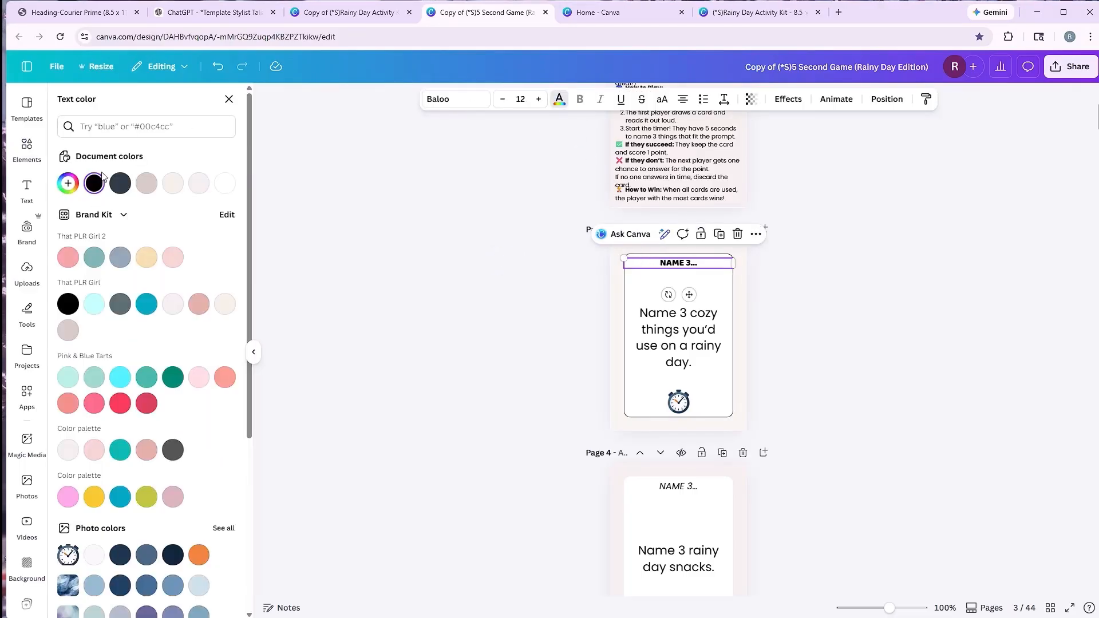
pyautogui.click(125, 127)
pyautogui.write('#2E3C48')
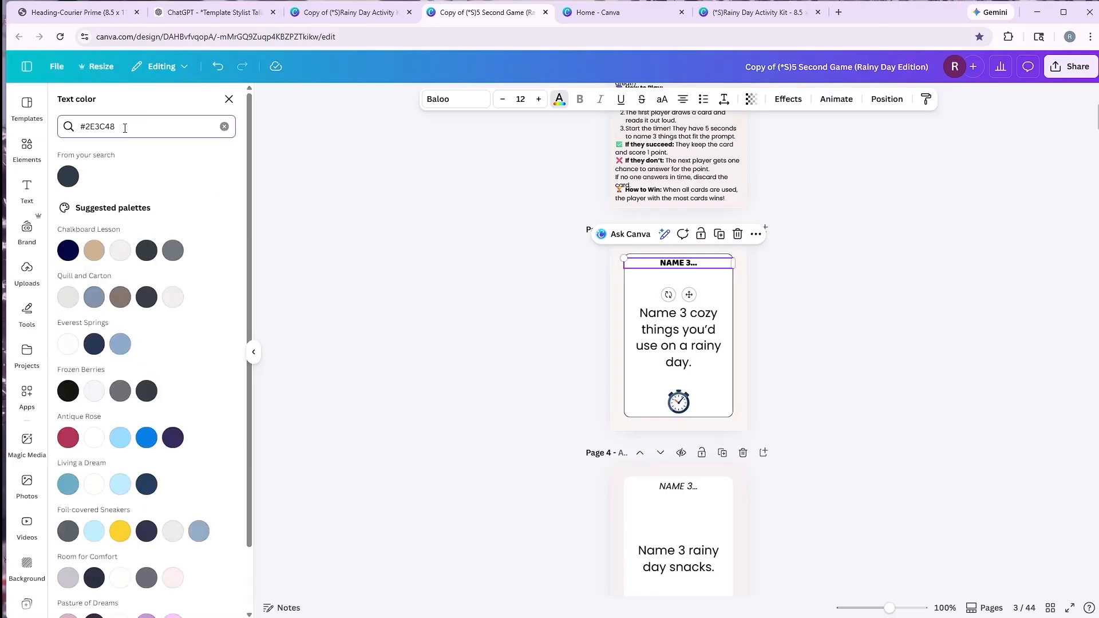
pyautogui.click(68, 176)
pyautogui.click(424, 268)
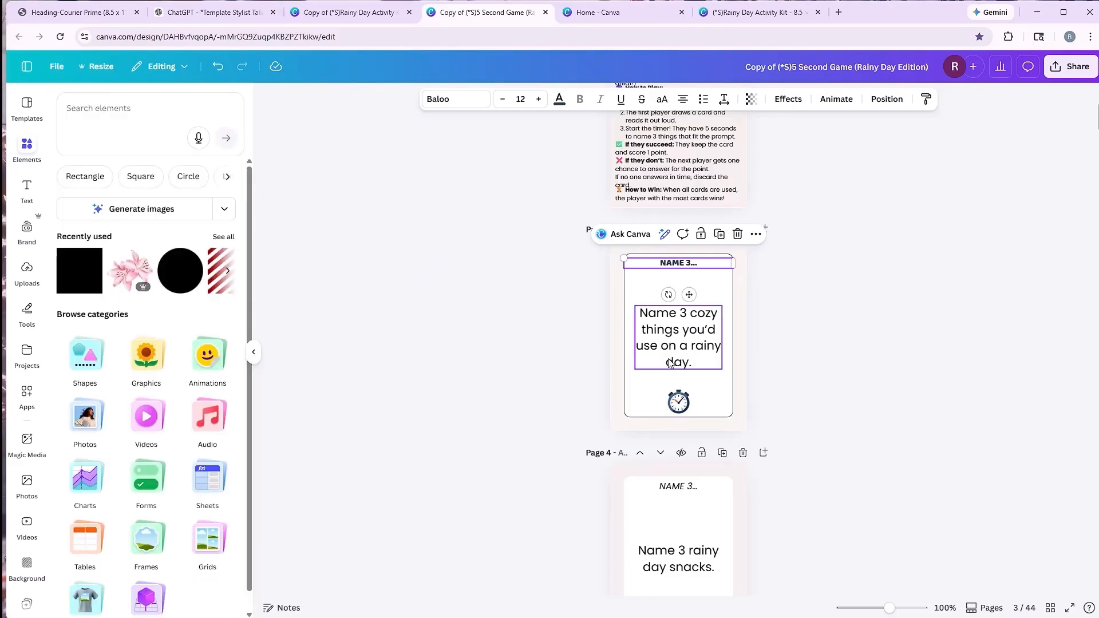
# - Undo the text colour change on the page 3 heading
pyautogui.click(683, 263)
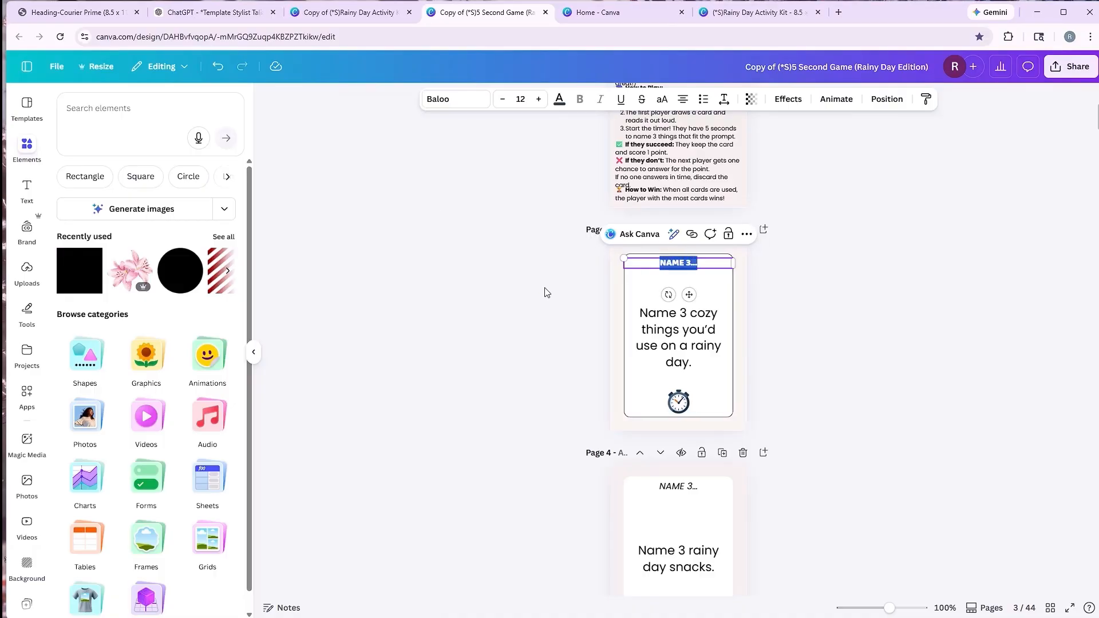
pyautogui.click(545, 292)
pyautogui.click(667, 263)
pyautogui.click(221, 66)
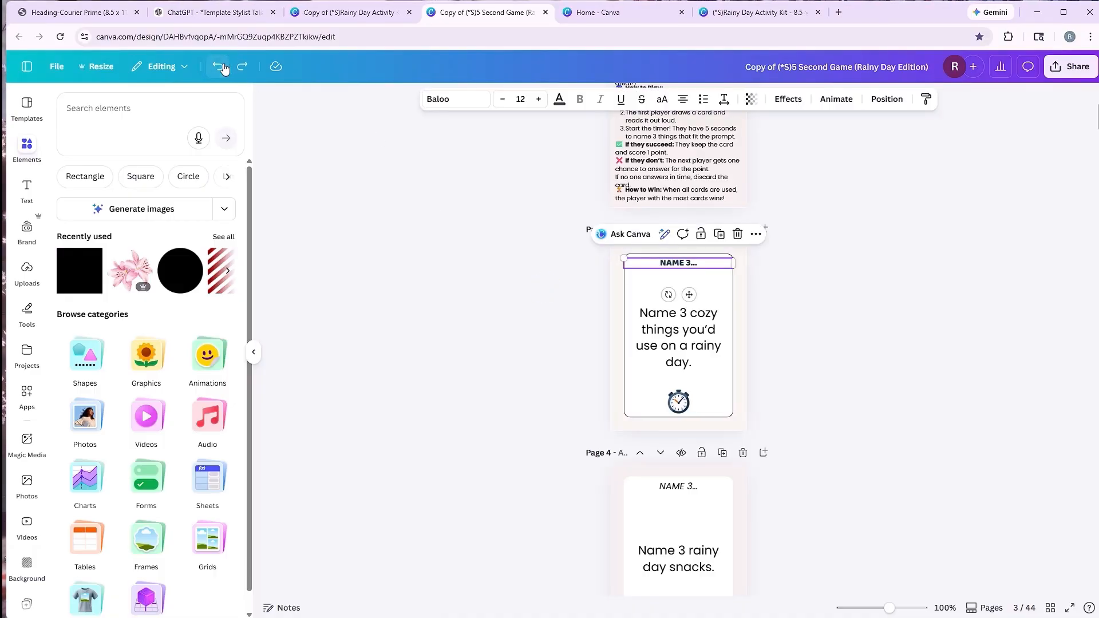
pyautogui.click(222, 66)
pyautogui.click(527, 329)
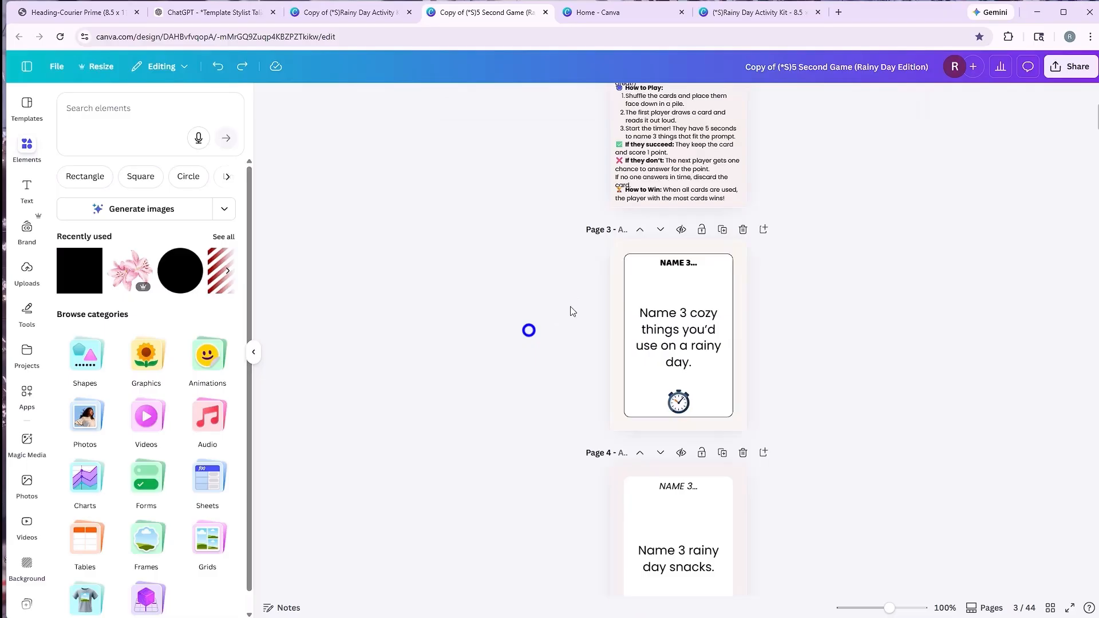
# - Recolour the page 3 heading text to #2E3C48 and replace black with that colour across all pages
pyautogui.click(698, 268)
pyautogui.click(559, 99)
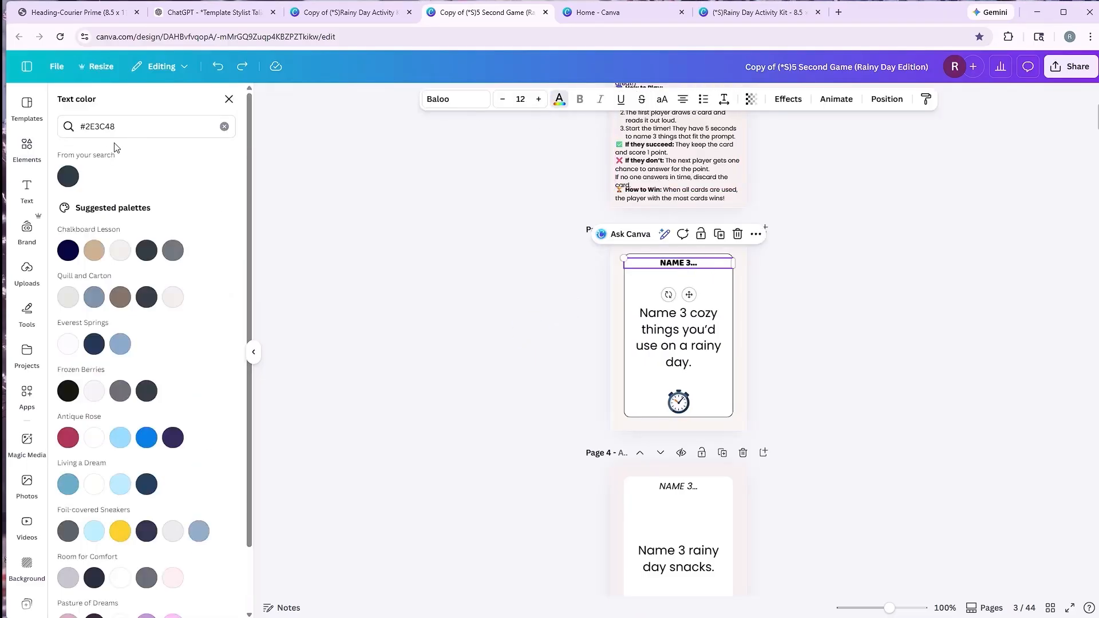
pyautogui.click(69, 176)
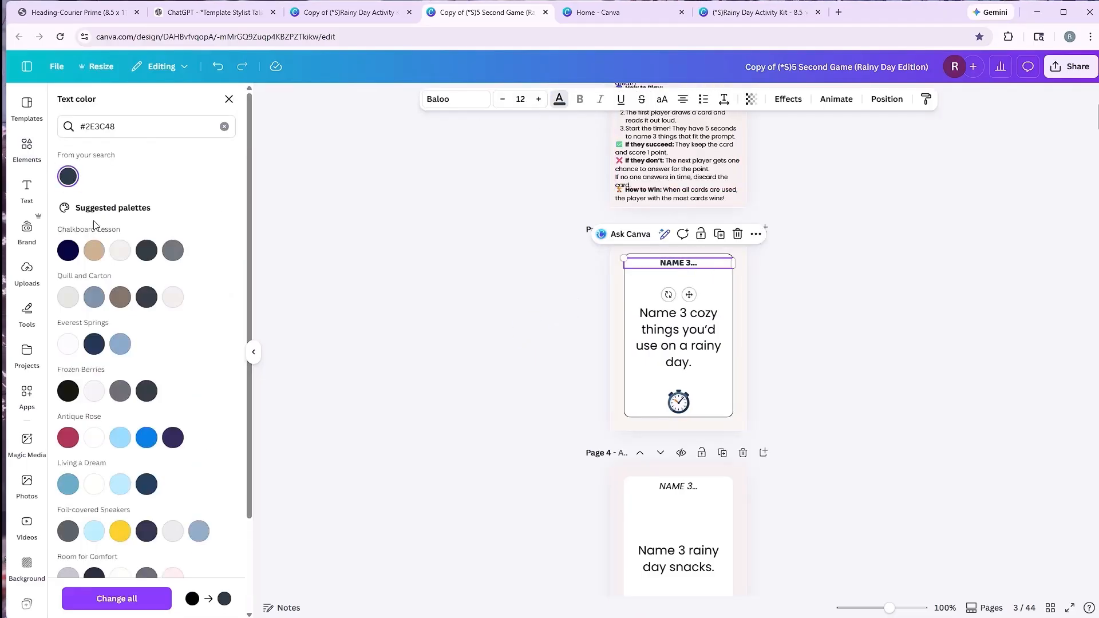
pyautogui.click(117, 599)
pyautogui.click(700, 334)
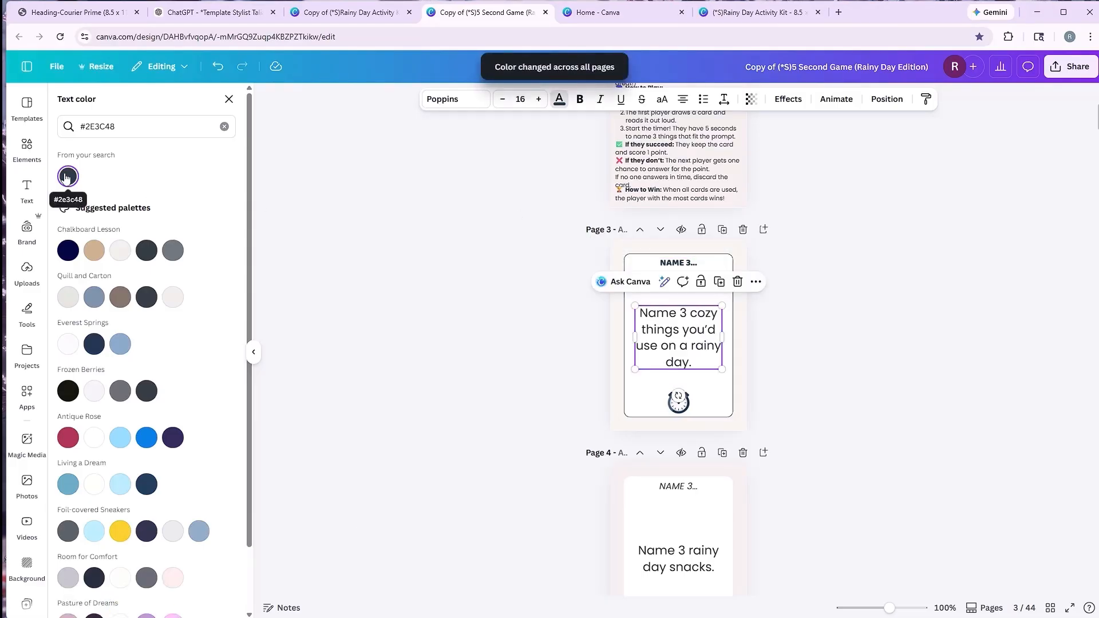
pyautogui.click(680, 550)
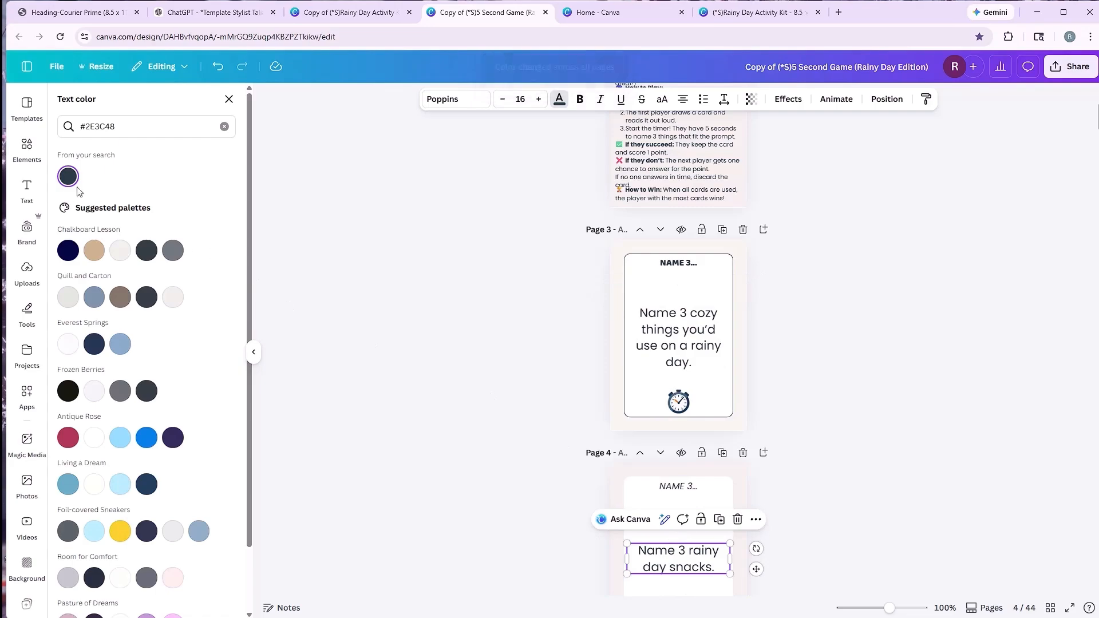
pyautogui.click(500, 246)
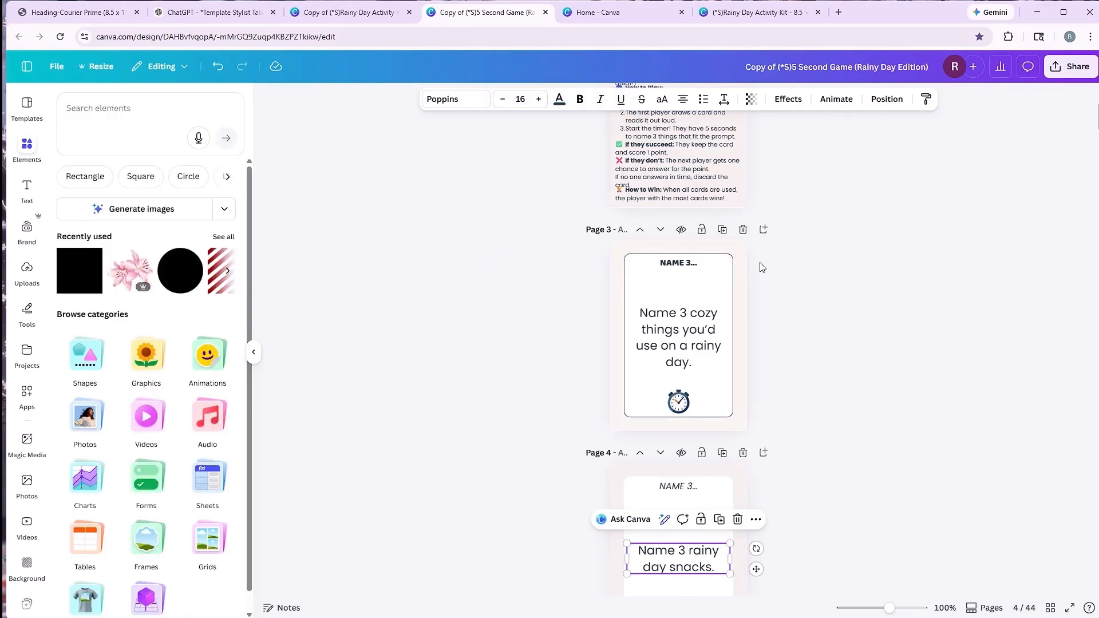
# - Switch to the Rainy Day Activity Kit design, stack the three cloud graphics on page 3 together and copy them
pyautogui.click(686, 290)
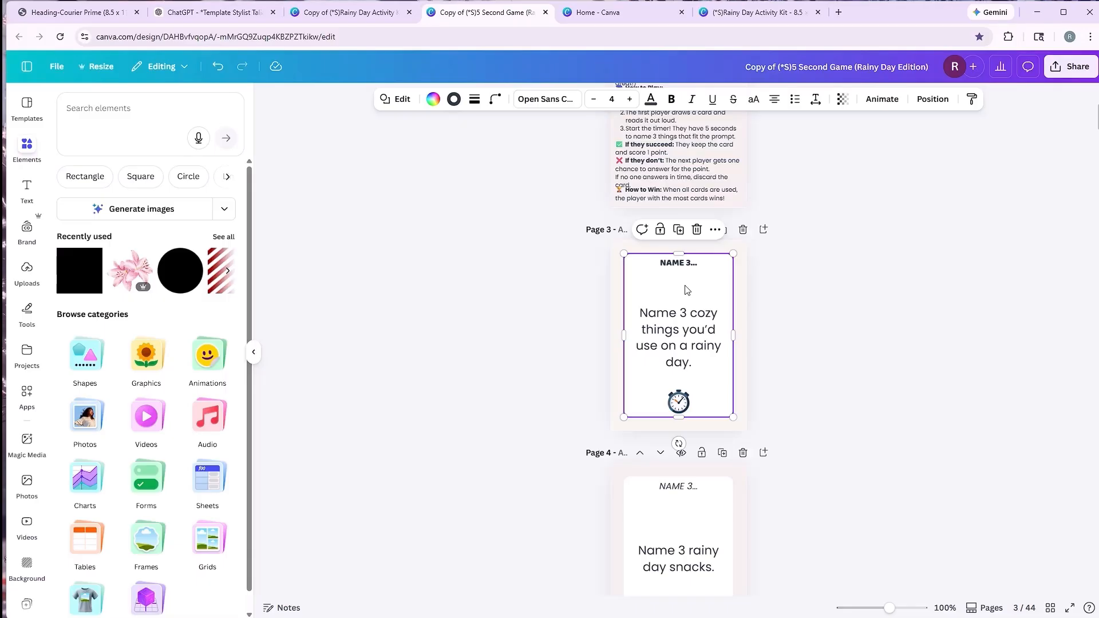
pyautogui.click(350, 17)
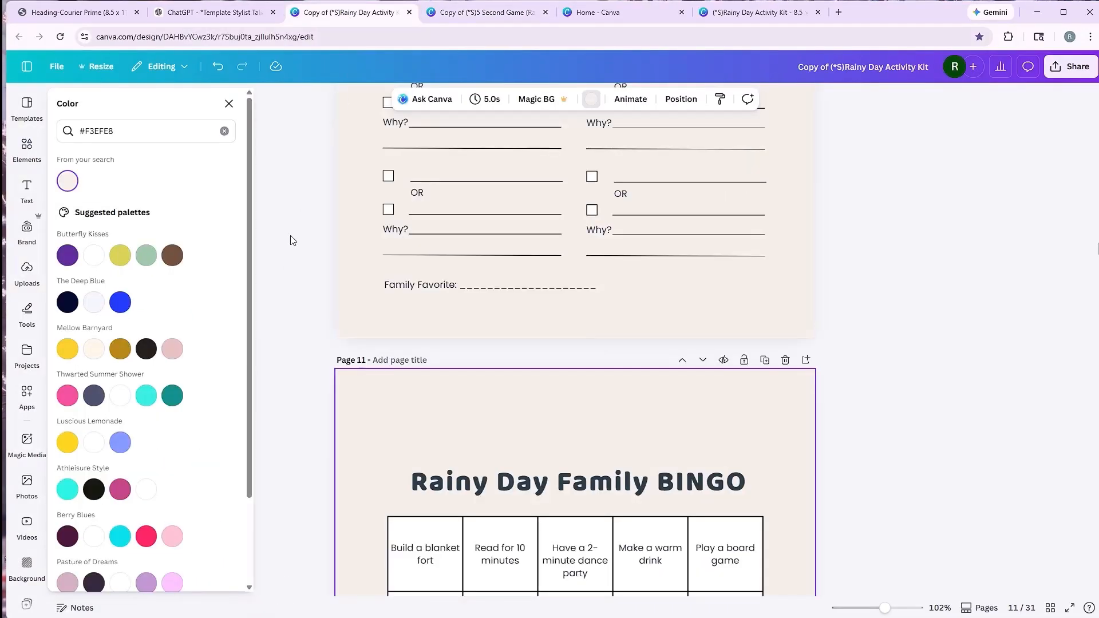
pyautogui.scroll(-15, 279, 340)
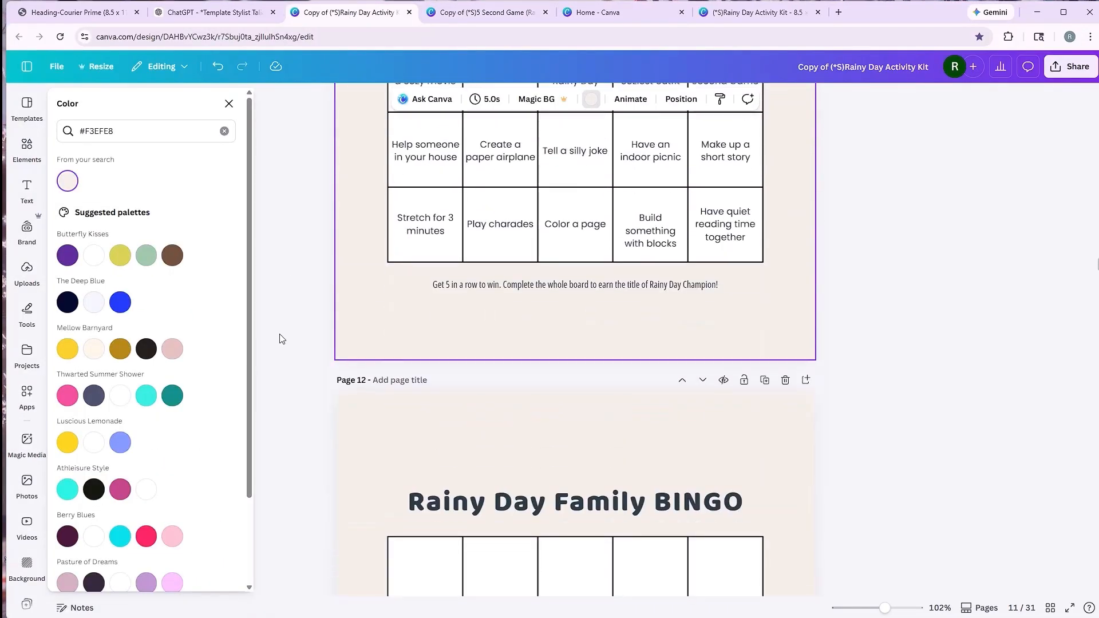
pyautogui.scroll(20, 282, 340)
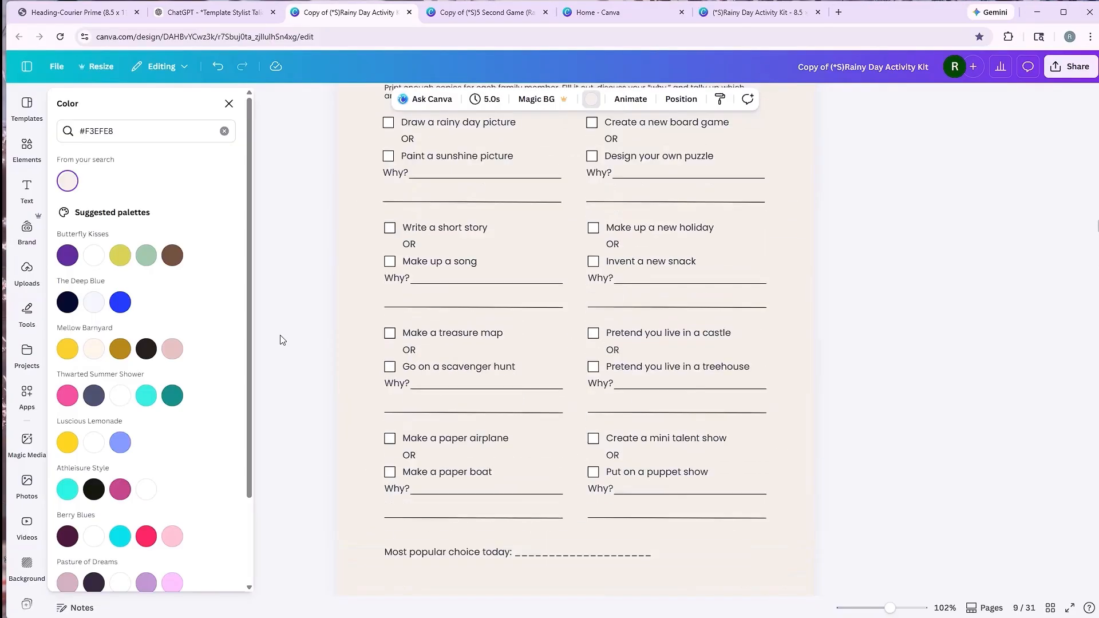
pyautogui.scroll(20, 282, 340)
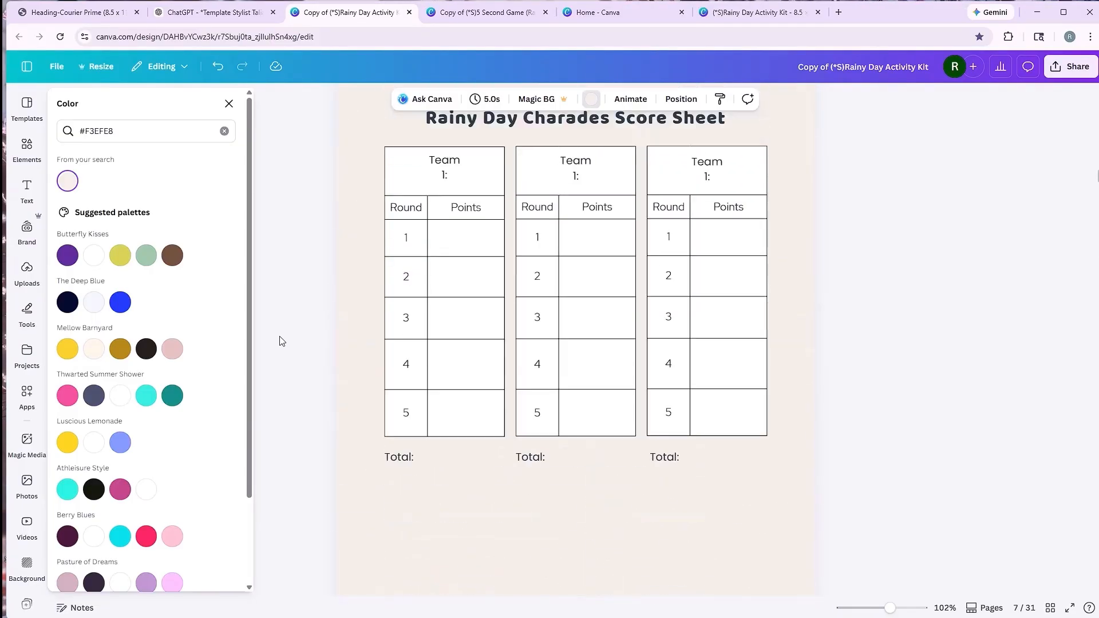
pyautogui.scroll(20, 280, 343)
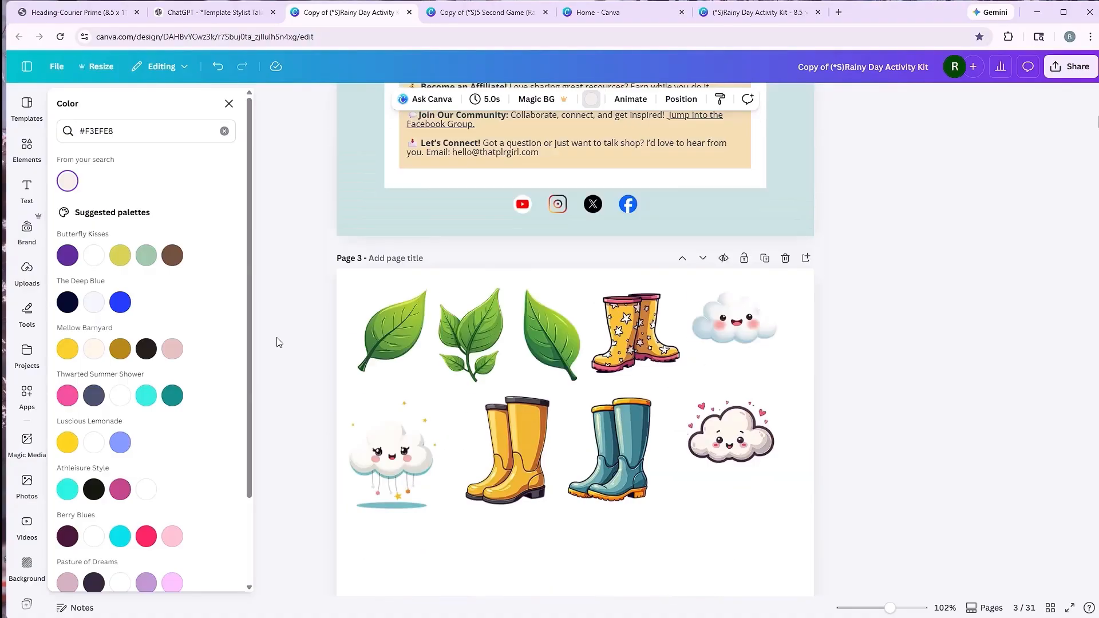
pyautogui.scroll(2, 635, 172)
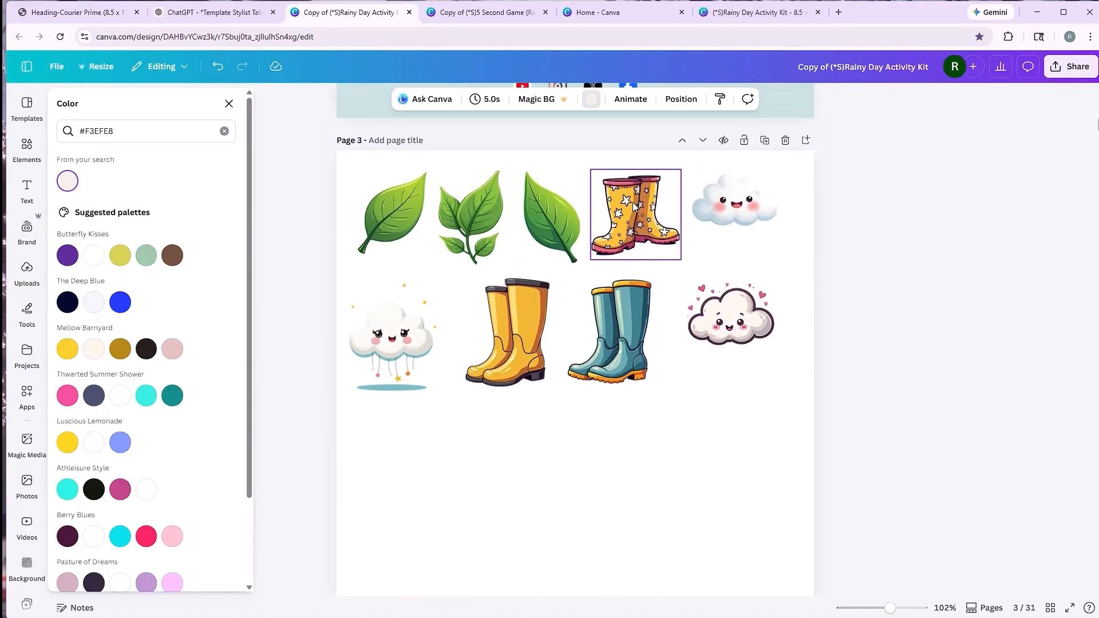
pyautogui.click(730, 196)
pyautogui.click(743, 306)
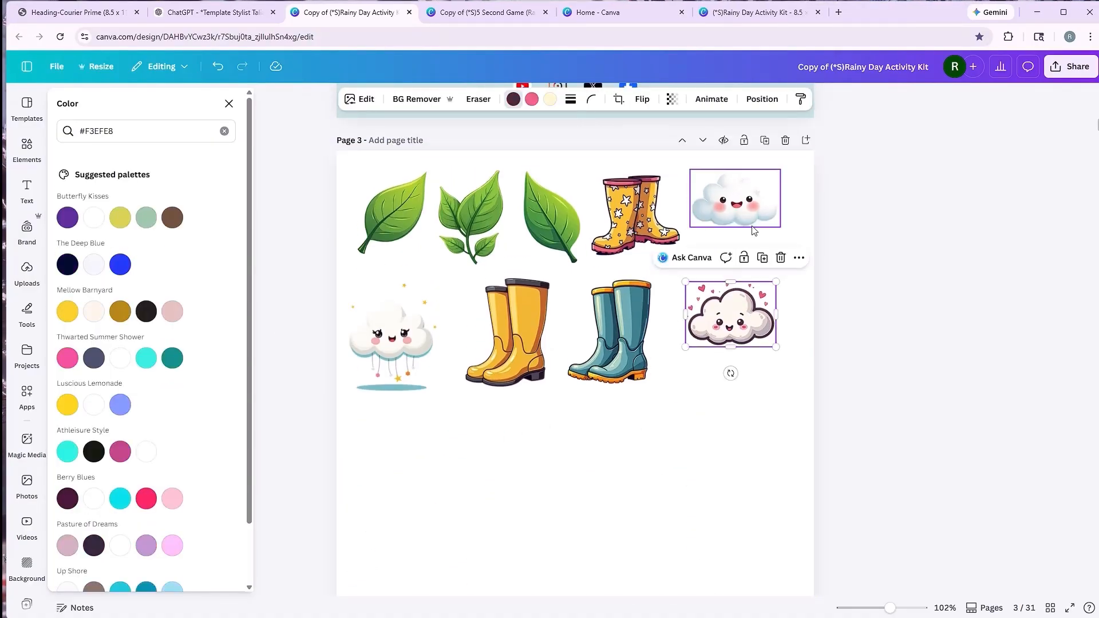
pyautogui.click(391, 335)
pyautogui.moveTo(391, 335); pyautogui.dragTo(729, 308)
pyautogui.moveTo(736, 197); pyautogui.dragTo(738, 310)
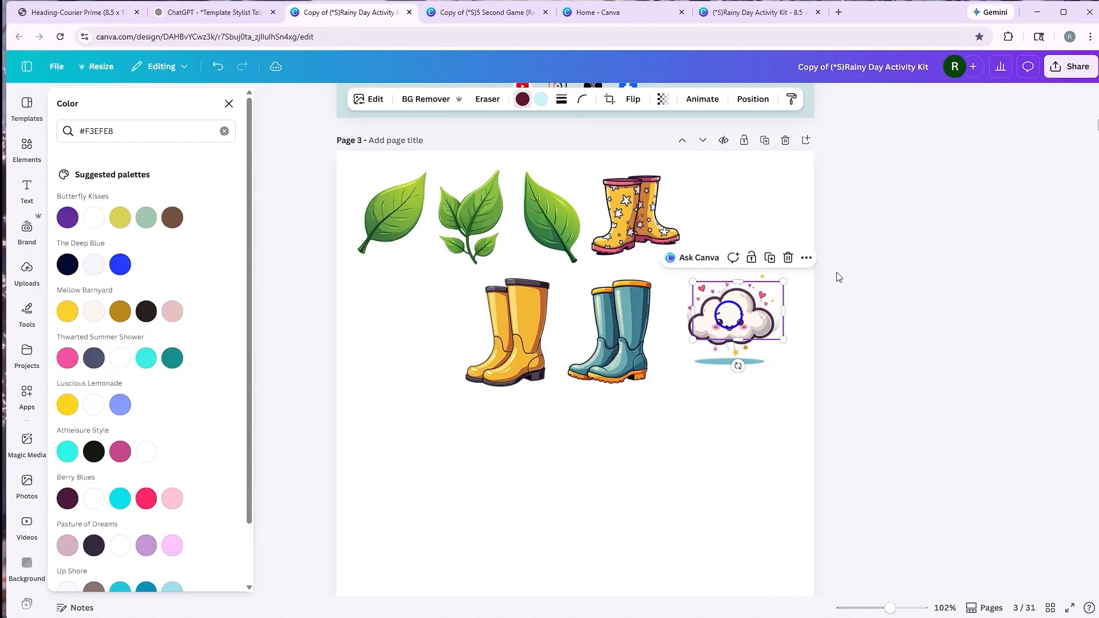
pyautogui.click(856, 272)
pyautogui.moveTo(860, 277); pyautogui.dragTo(723, 337)
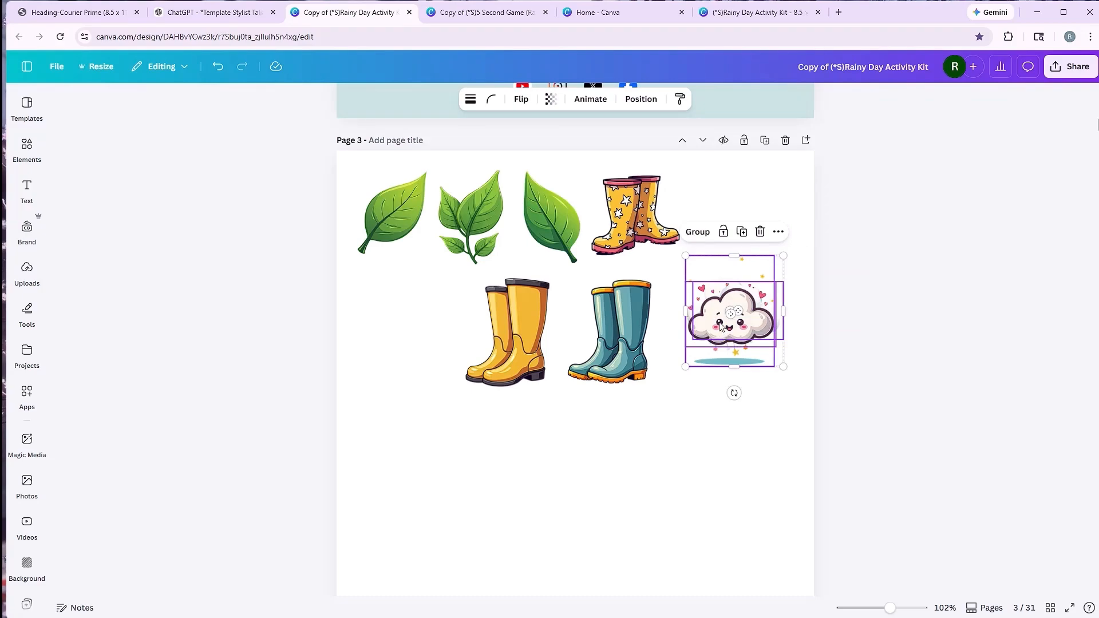
# - Return to the 5 Second Game design, add a blank page after page 3 and paste the three clouds on it
pyautogui.click(484, 14)
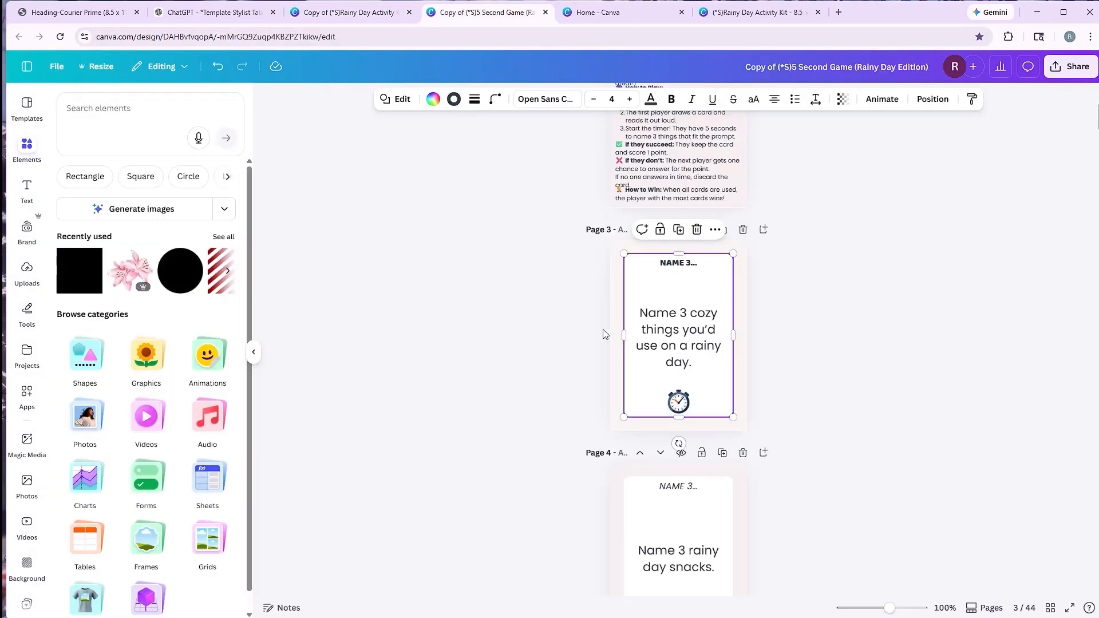
pyautogui.click(763, 230)
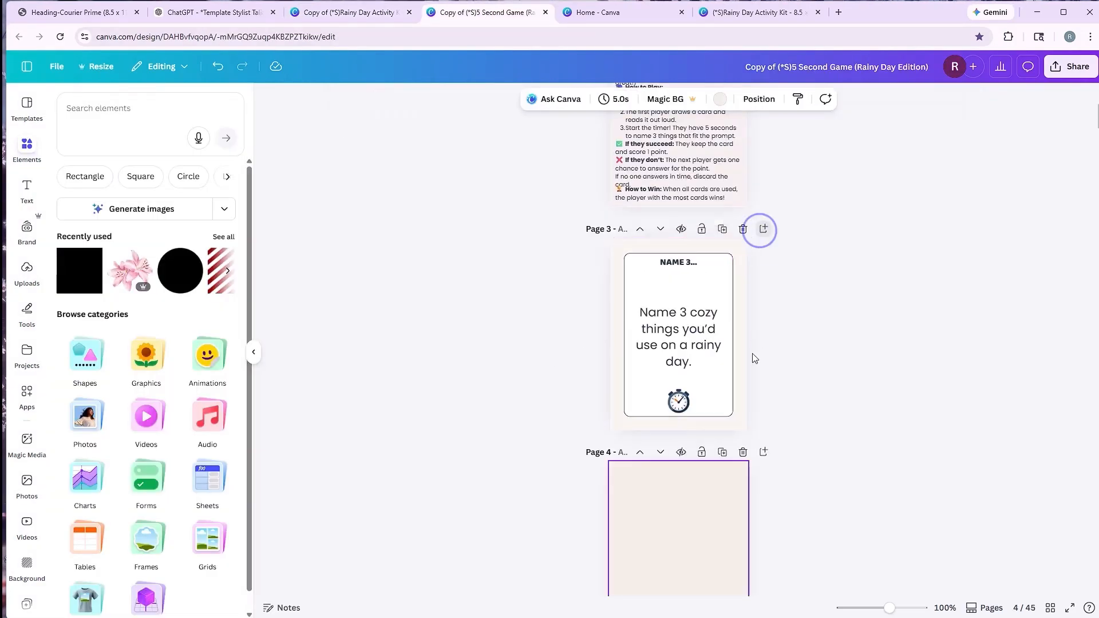
pyautogui.hotkey('ctrl', 'v')
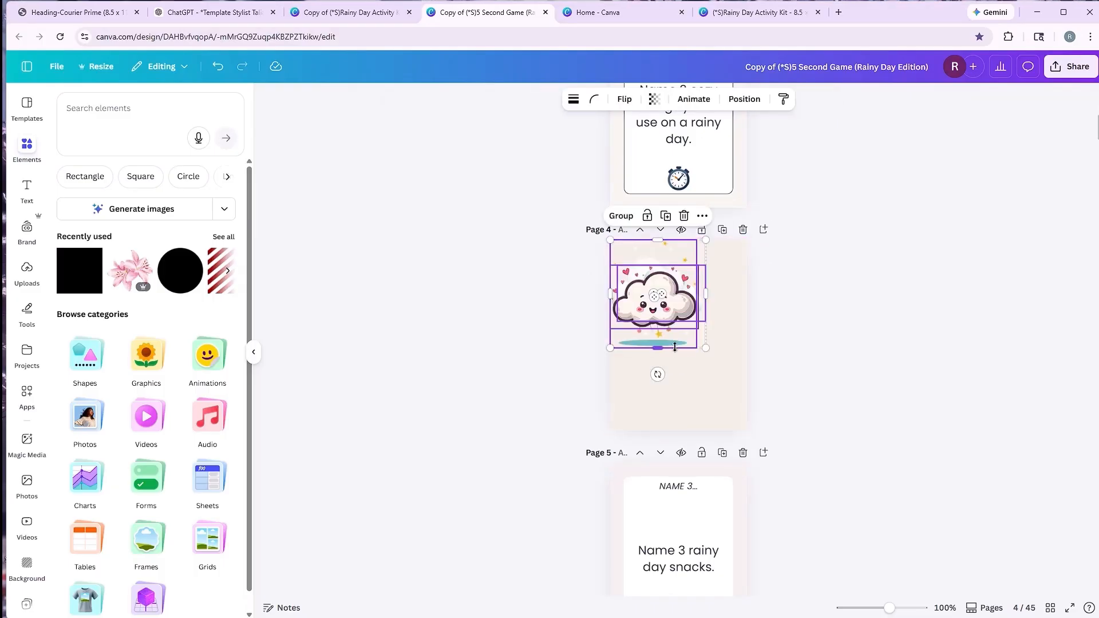
# - Spread the pasted clouds apart on page 4, with the outlined heart cloud at the bottom and the blue cloud at the upper right
pyautogui.click(680, 393)
pyautogui.moveTo(675, 293); pyautogui.dragTo(689, 391)
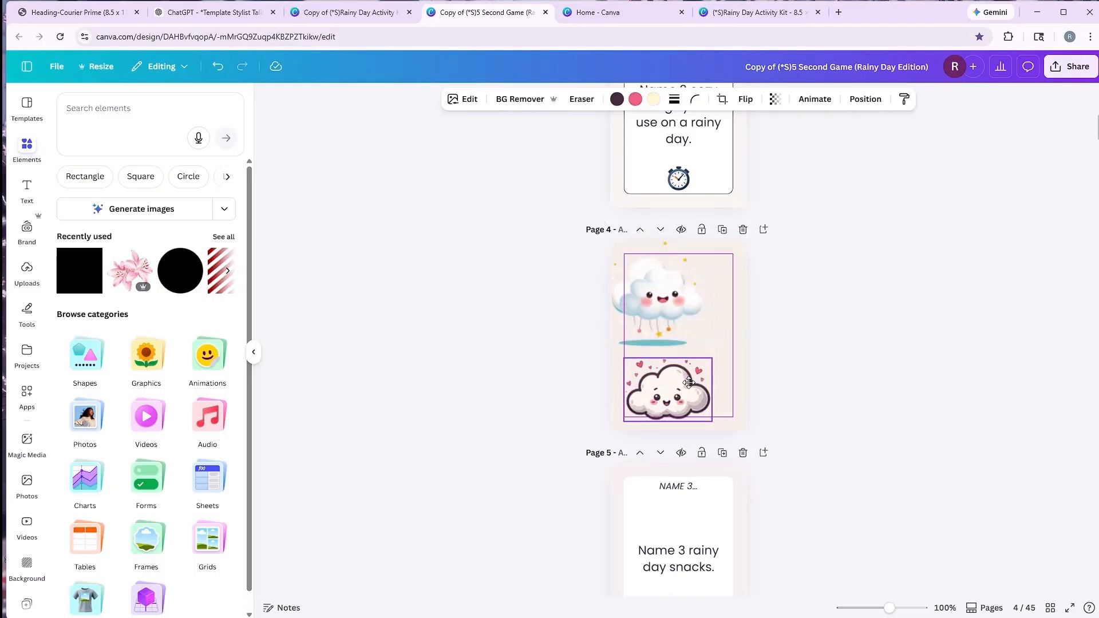
pyautogui.moveTo(683, 308); pyautogui.dragTo(710, 278)
pyautogui.click(689, 318)
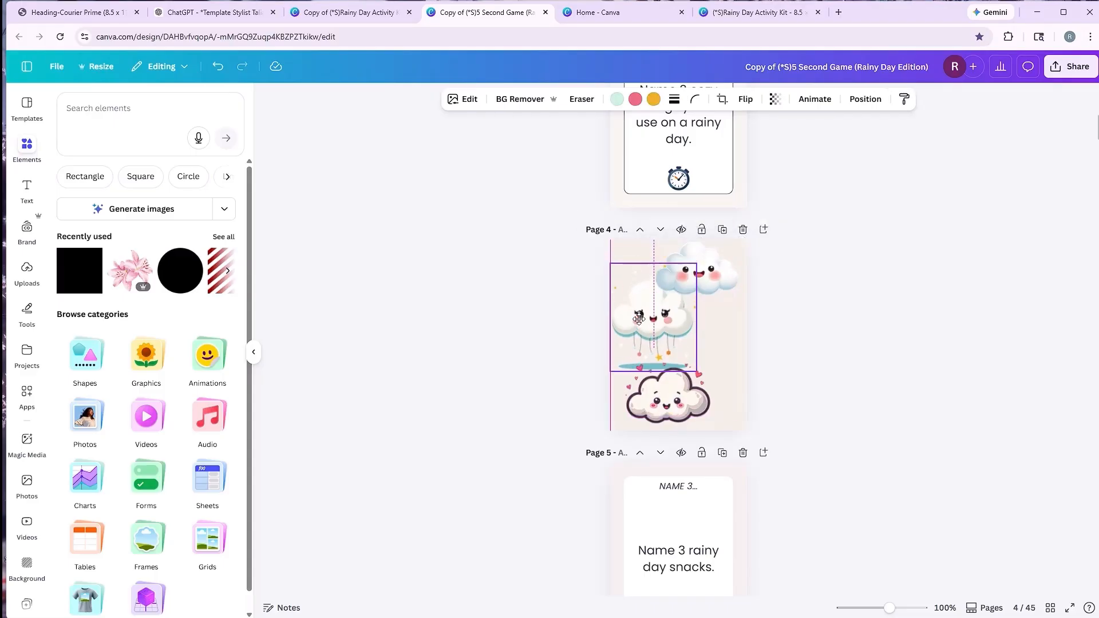
# - Copy the outlined heart cloud onto page 3, shrink it and place it between the "NAME 3..." heading and the prompt
pyautogui.scroll(2, 823, 304)
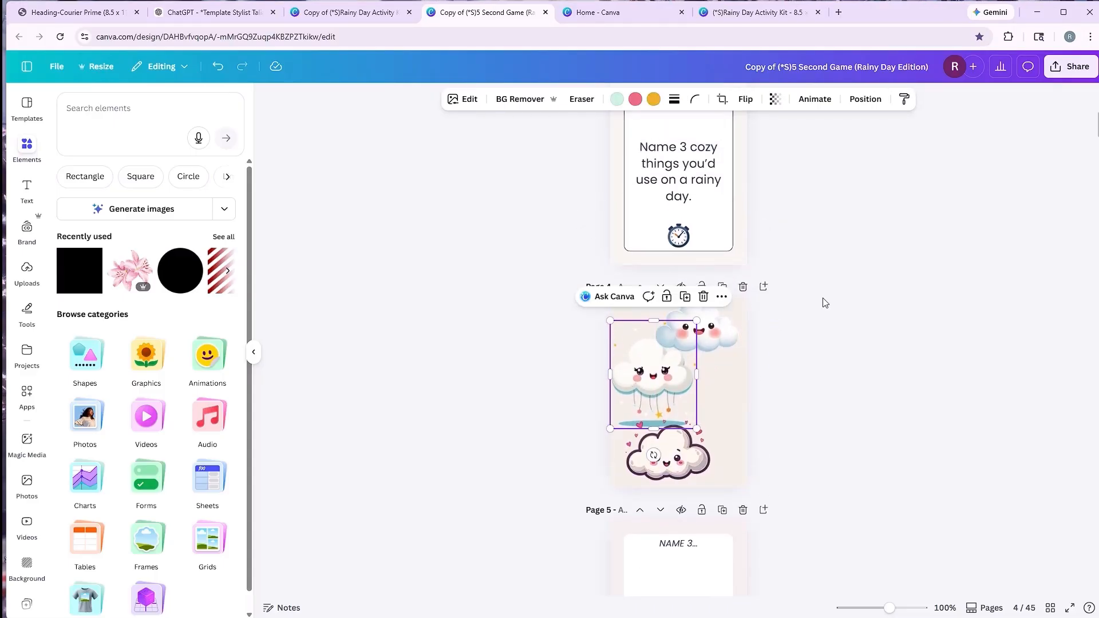
pyautogui.click(721, 394)
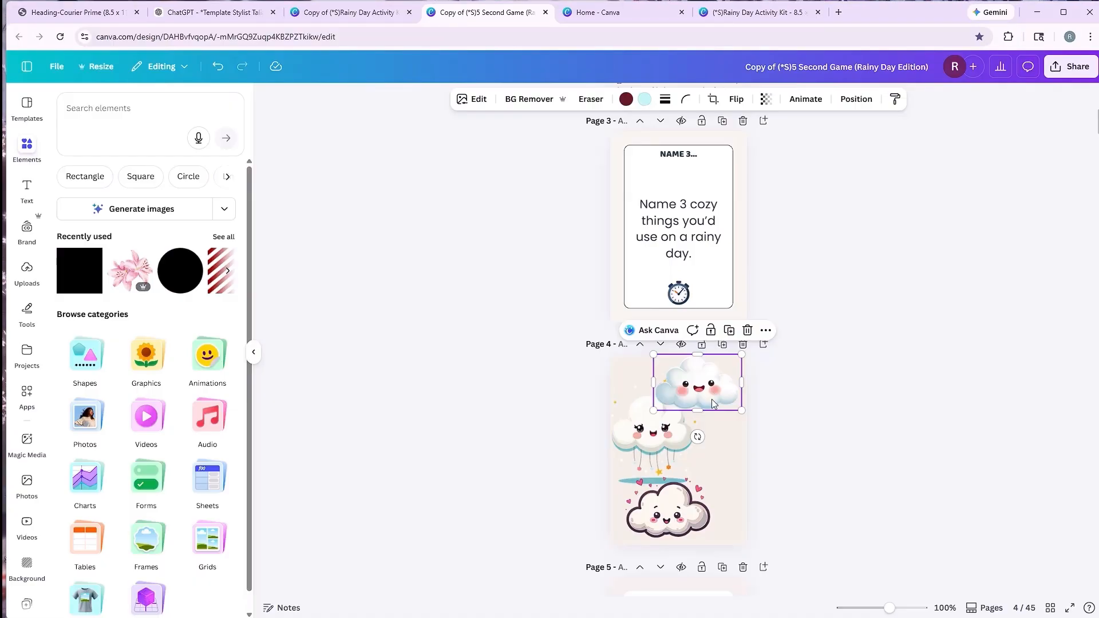
pyautogui.click(667, 504)
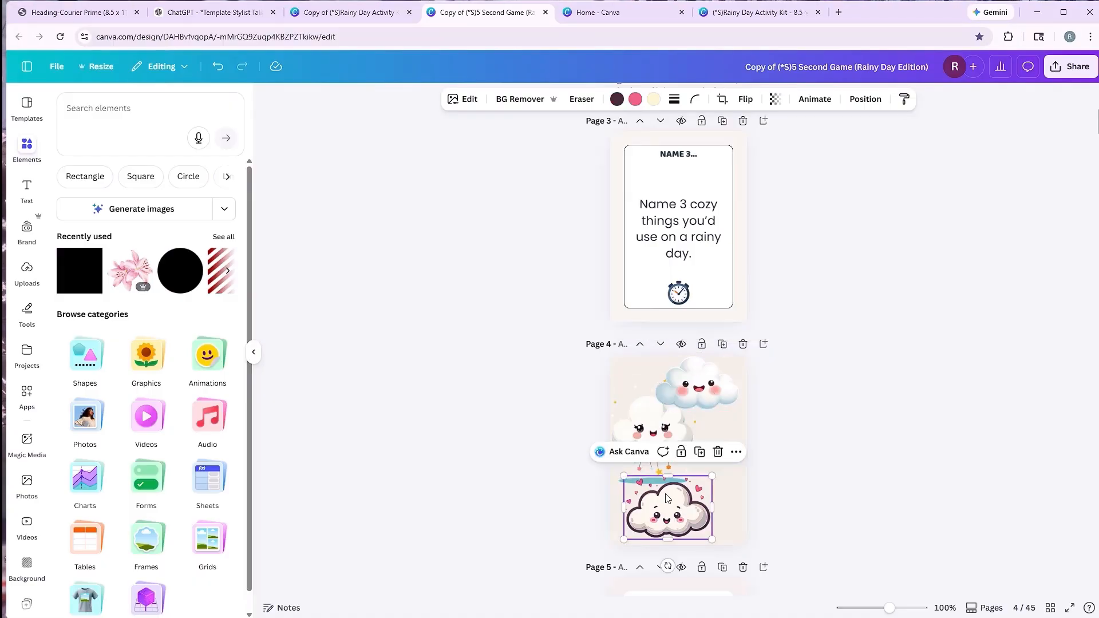
pyautogui.click(660, 184)
pyautogui.hotkey('ctrl', 'v')
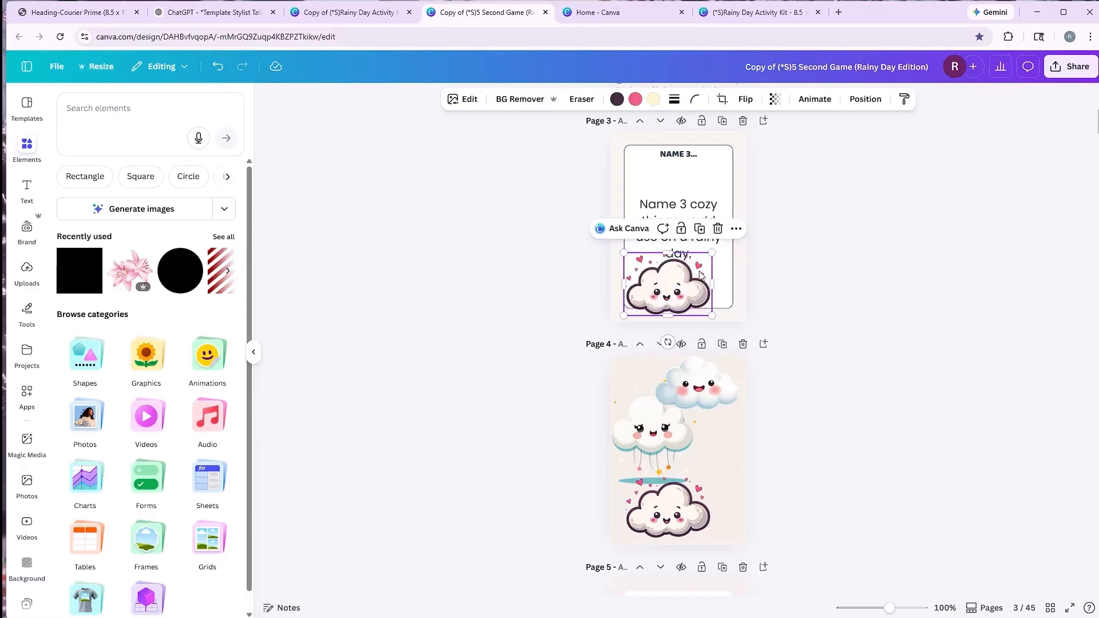
pyautogui.moveTo(711, 314); pyautogui.dragTo(675, 289)
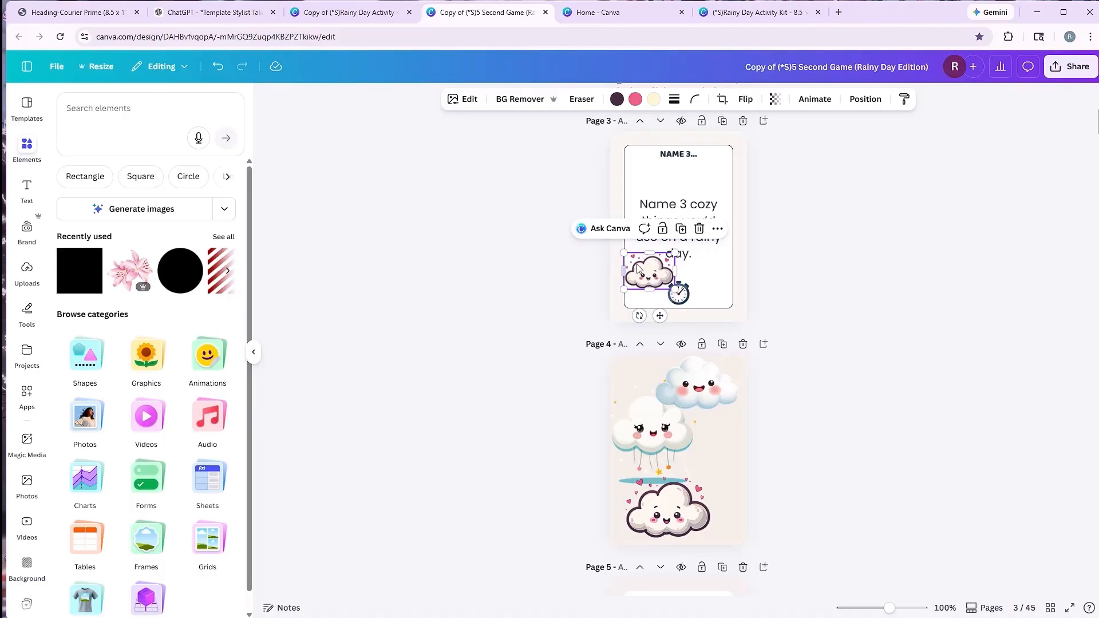
pyautogui.moveTo(652, 276); pyautogui.dragTo(680, 182)
pyautogui.click(812, 489)
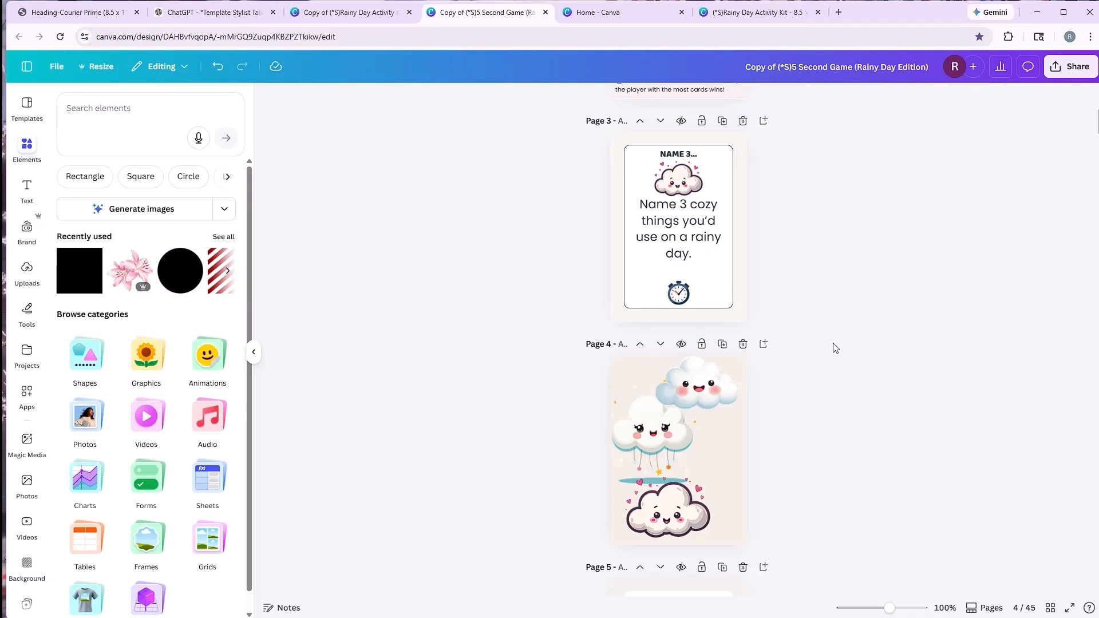
# - Move the page 3 prompt text down to sit evenly between the cloud and the stopwatch, and duplicate the page
pyautogui.scroll(1, 832, 347)
pyautogui.click(683, 314)
pyautogui.moveTo(683, 314); pyautogui.dragTo(683, 324)
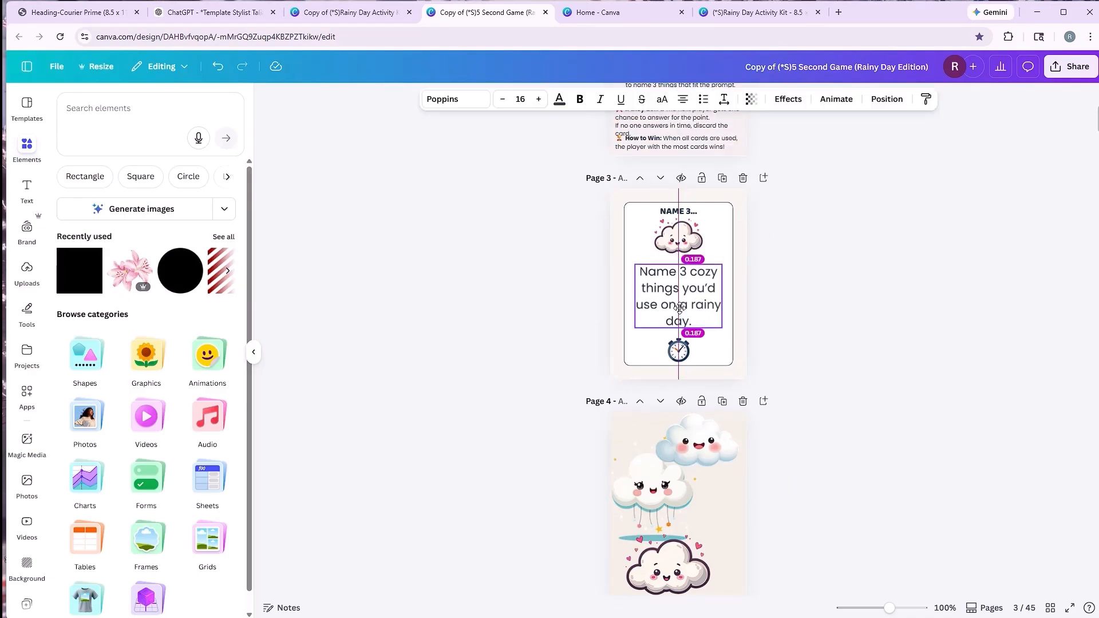
pyautogui.click(808, 279)
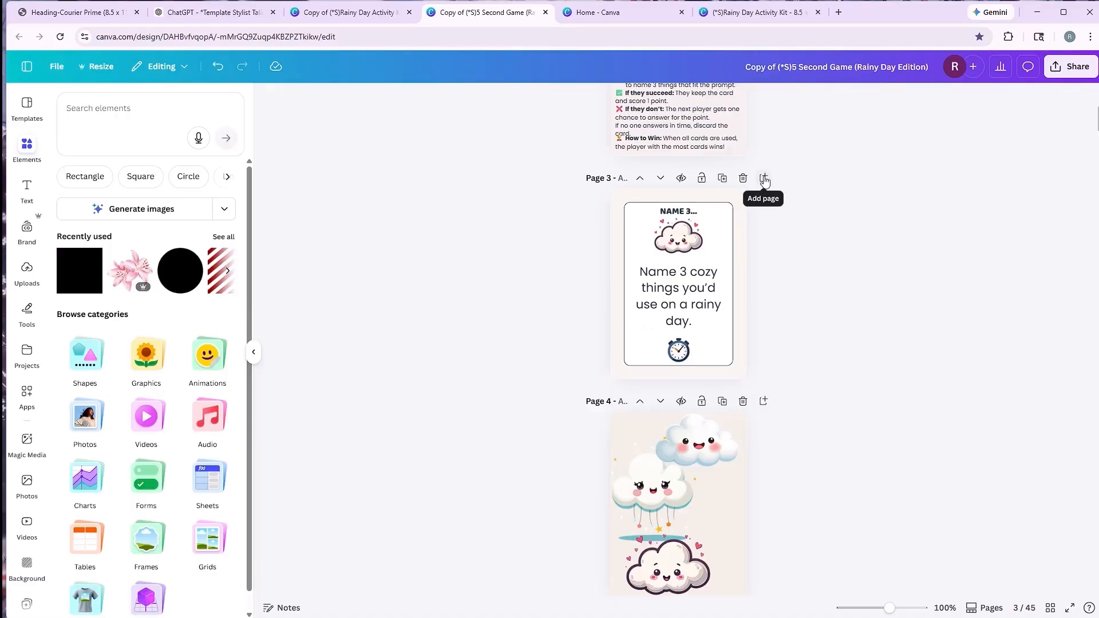
pyautogui.click(722, 178)
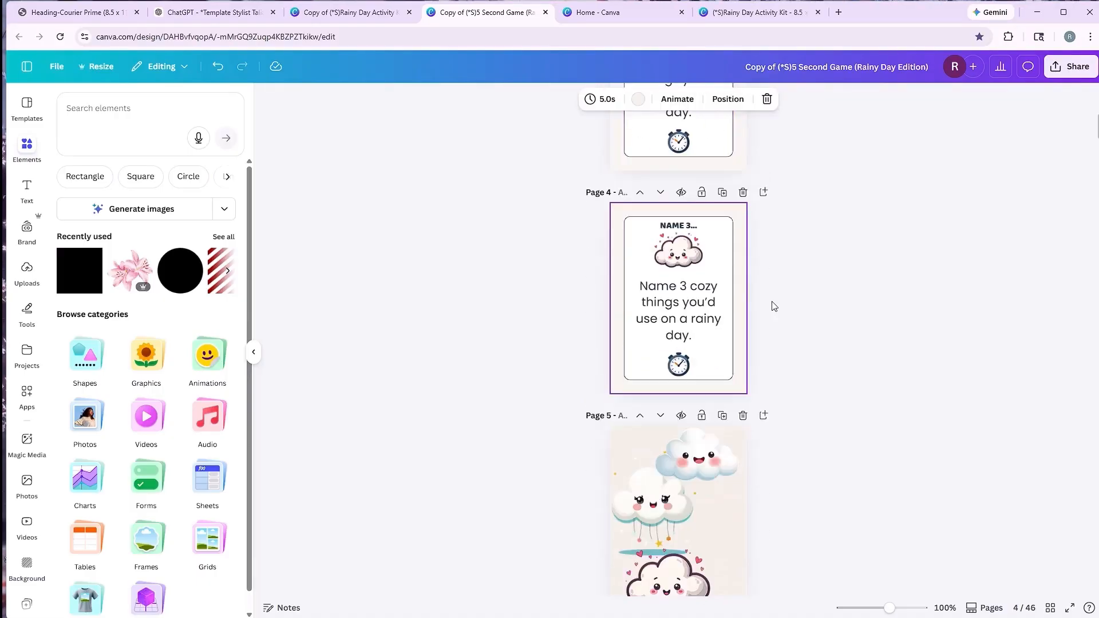
# - Delete the stopwatch graphic from the card on page 3
pyautogui.scroll(2, 784, 344)
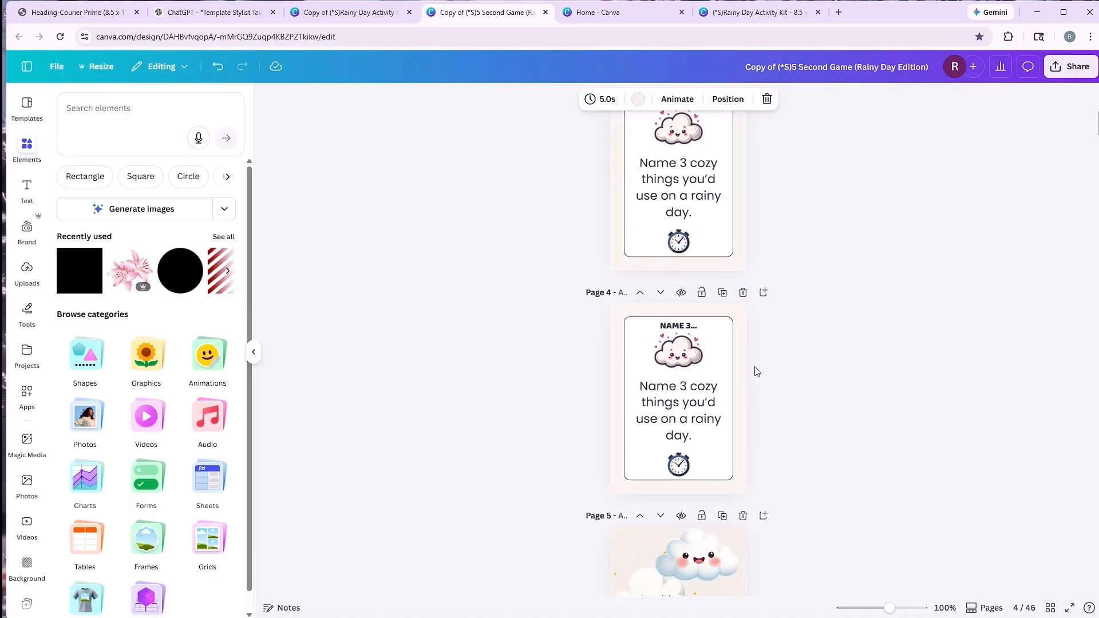
pyautogui.scroll(3, 757, 372)
pyautogui.click(683, 412)
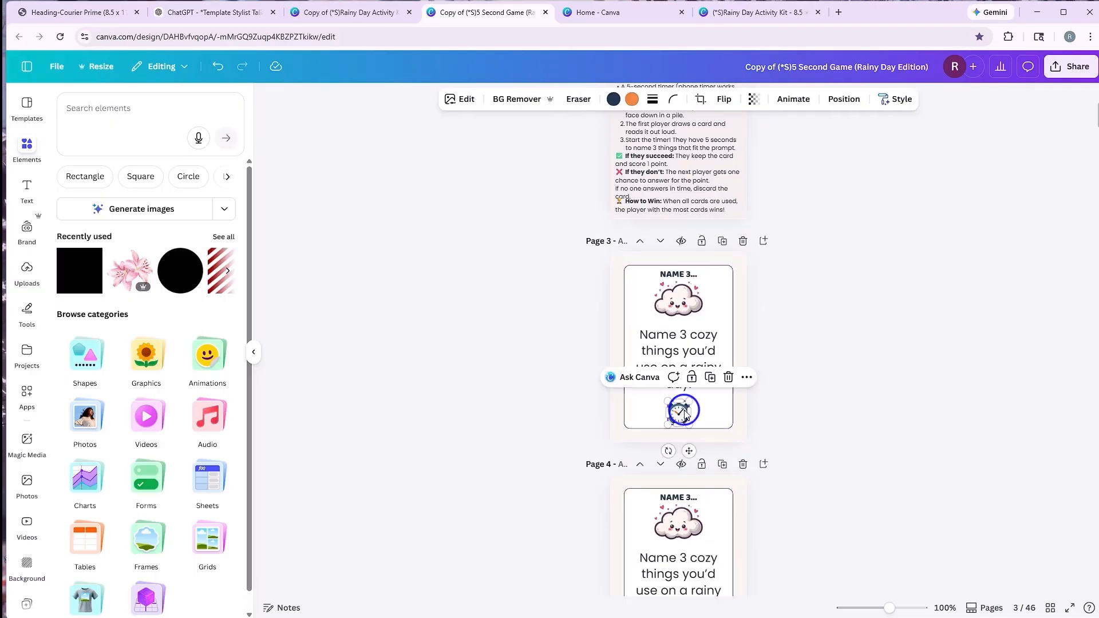
pyautogui.press('Delete')
# - Move the prompt text and the cloud lower on the page 3 card, keeping both horizontally centred
pyautogui.click(681, 351)
pyautogui.moveTo(681, 351); pyautogui.dragTo(682, 360)
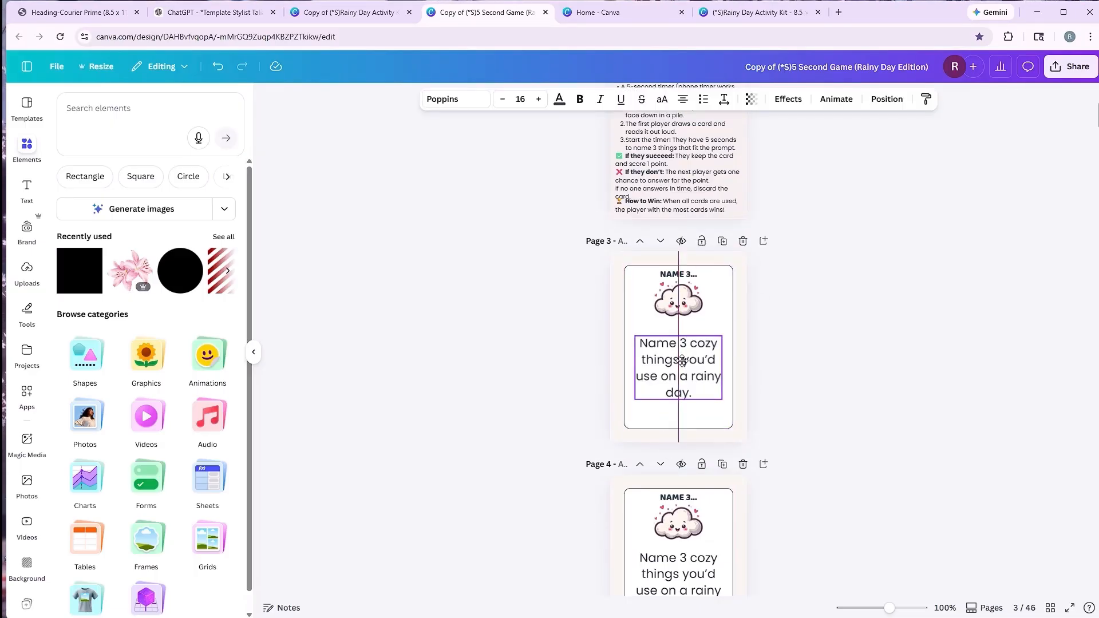
pyautogui.click(680, 302)
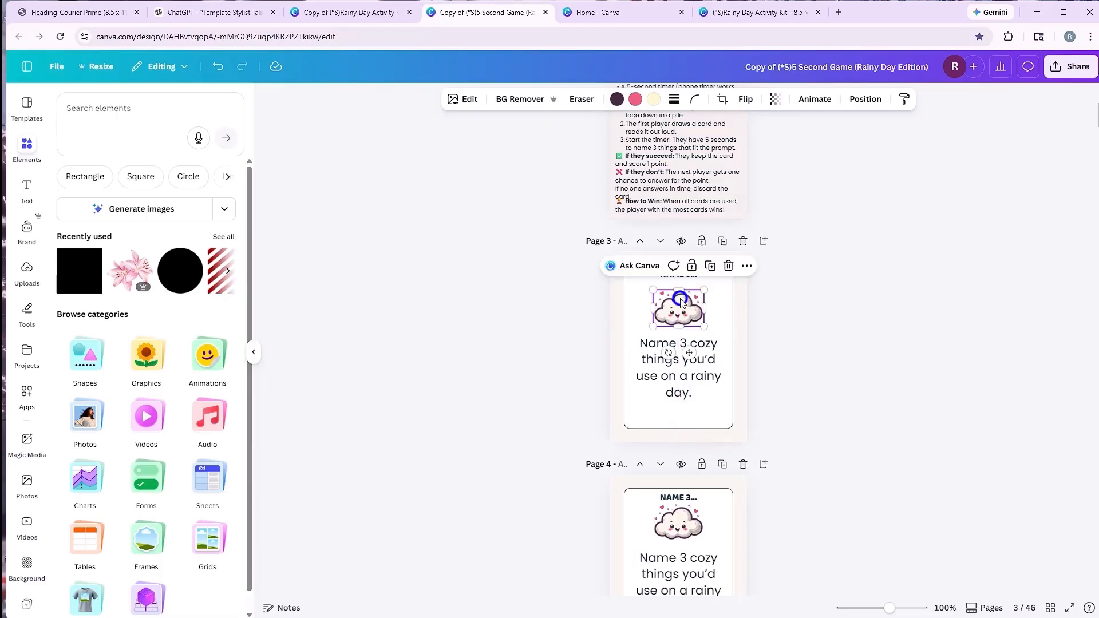
pyautogui.moveTo(677, 377); pyautogui.dragTo(678, 390)
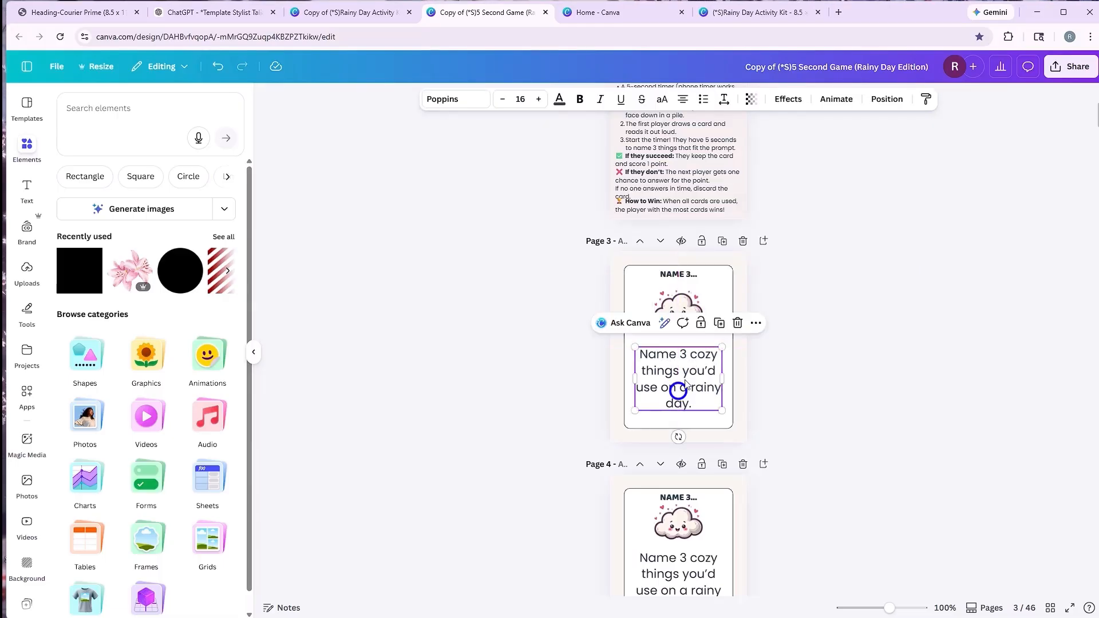
pyautogui.click(807, 307)
pyautogui.moveTo(682, 309); pyautogui.dragTo(682, 318)
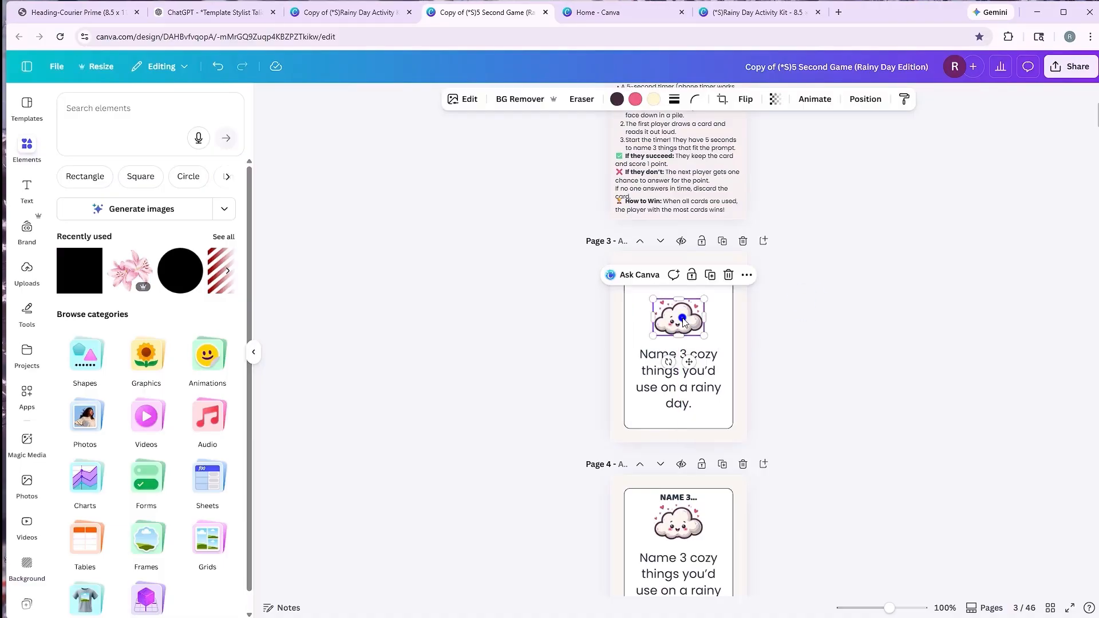
pyautogui.click(838, 290)
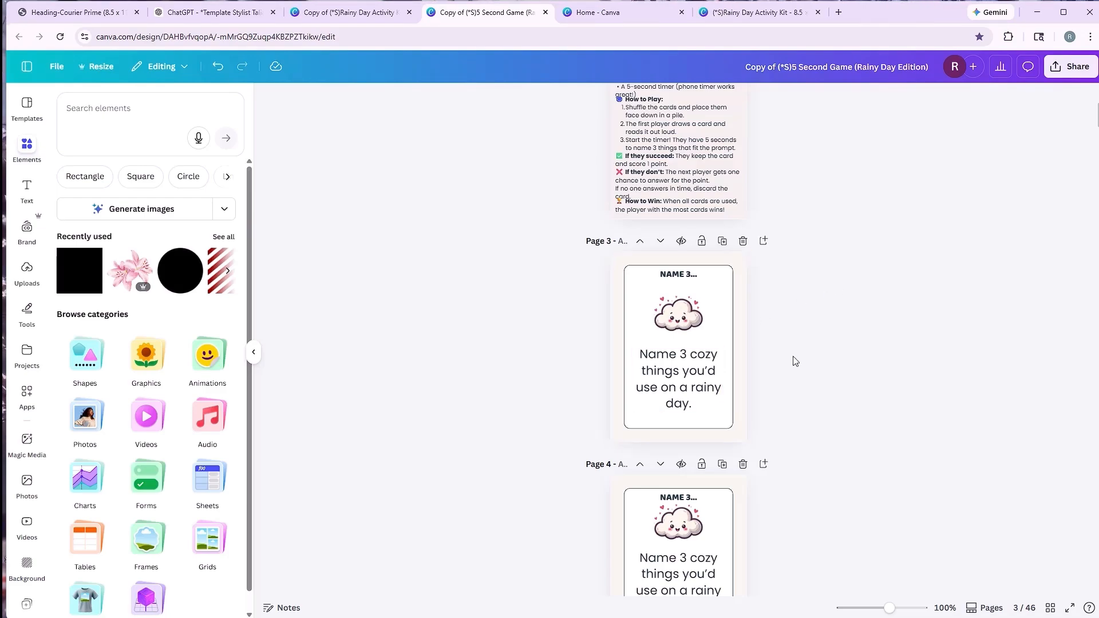
# - Enlarge the cloud on page 3 and centre it between the heading and the prompt text
pyautogui.click(677, 313)
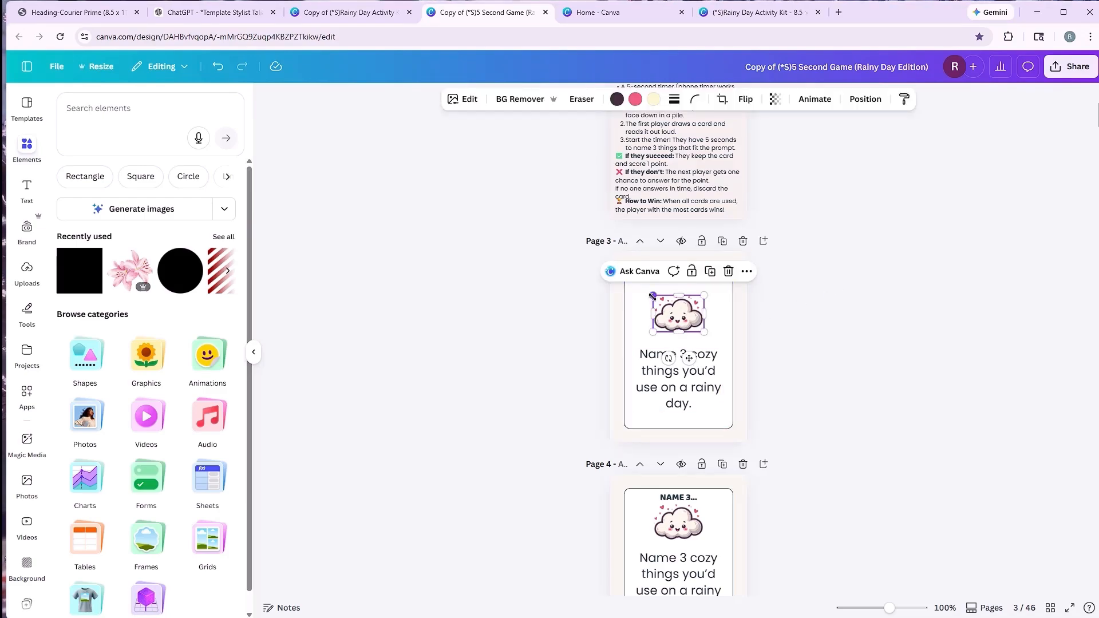
pyautogui.moveTo(653, 295); pyautogui.dragTo(643, 290)
pyautogui.moveTo(705, 332); pyautogui.dragTo(685, 318)
pyautogui.click(832, 311)
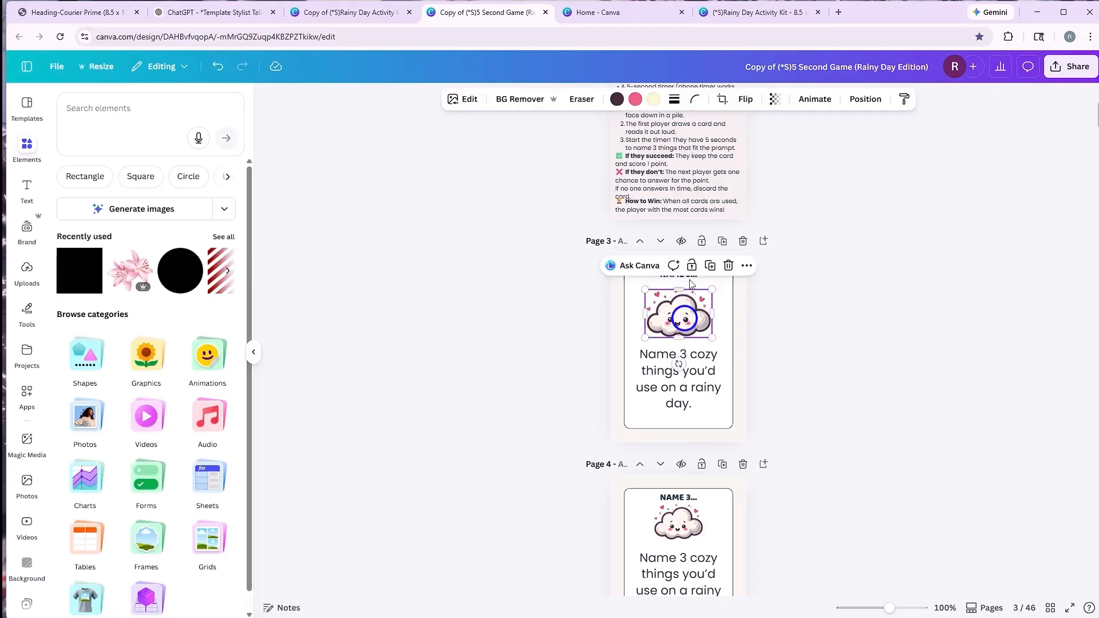
# - Apply a Drop shadow effect to the cloud graphic on the page 3 card
pyautogui.click(459, 100)
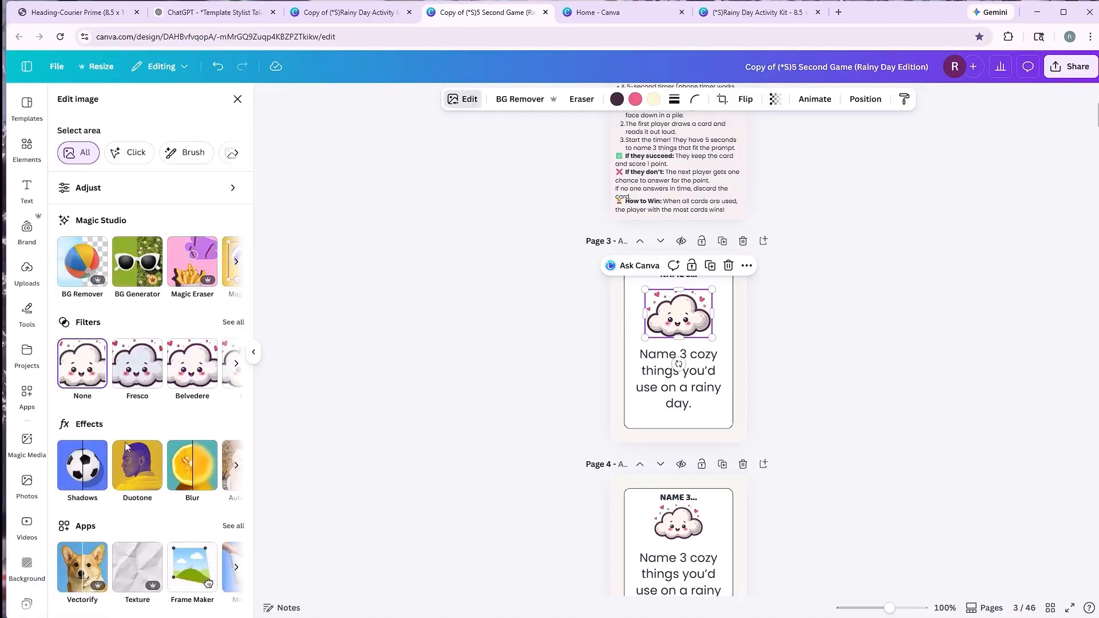
pyautogui.click(94, 455)
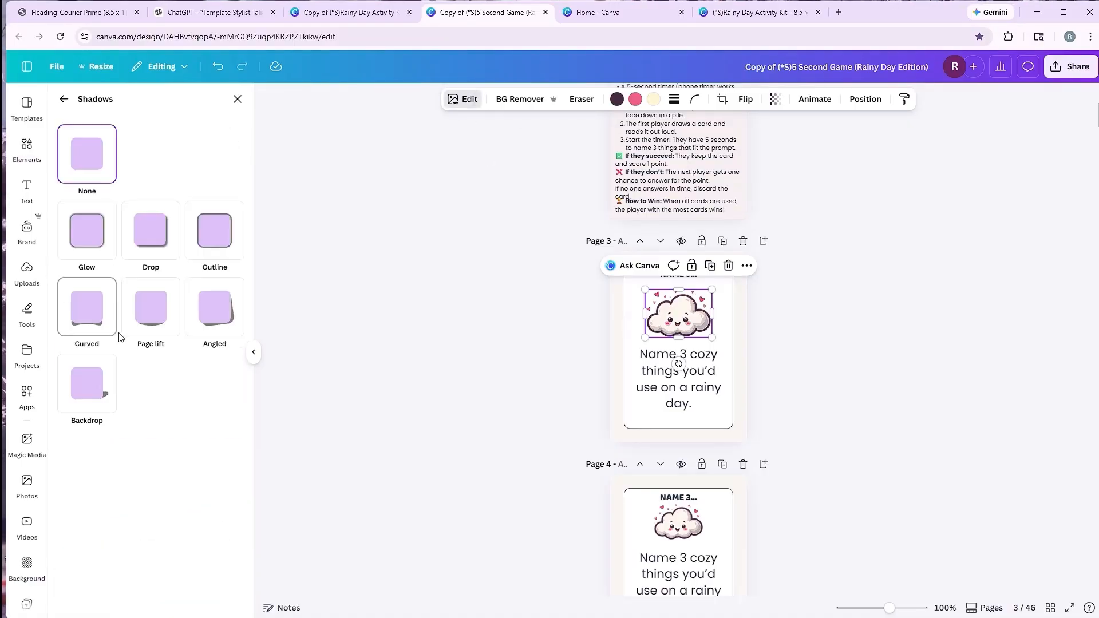
pyautogui.click(159, 237)
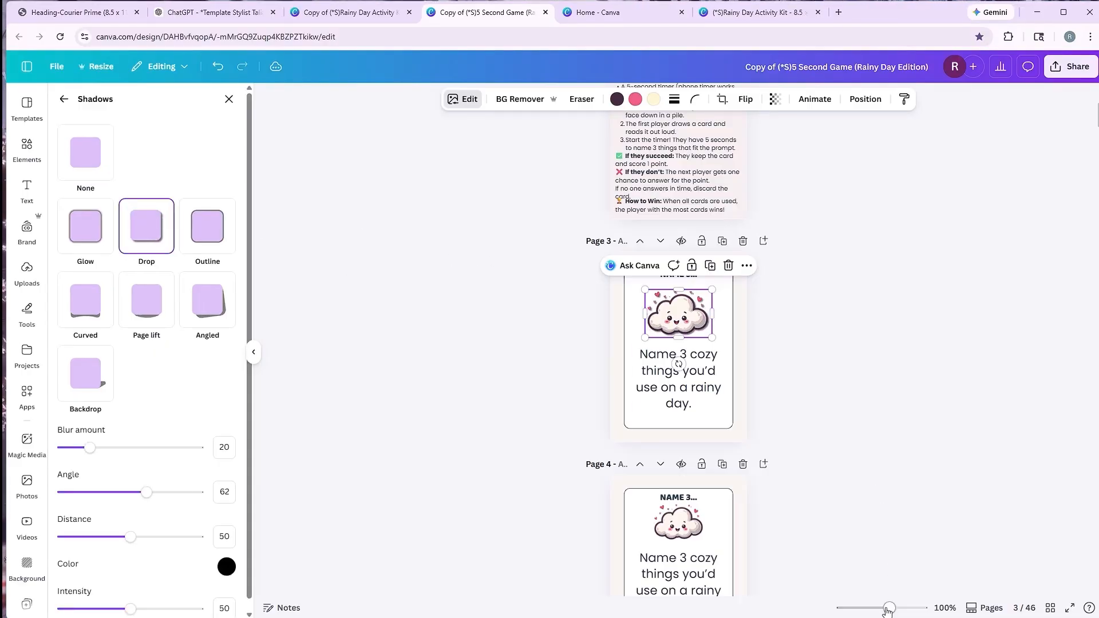
pyautogui.moveTo(889, 610); pyautogui.dragTo(906, 609)
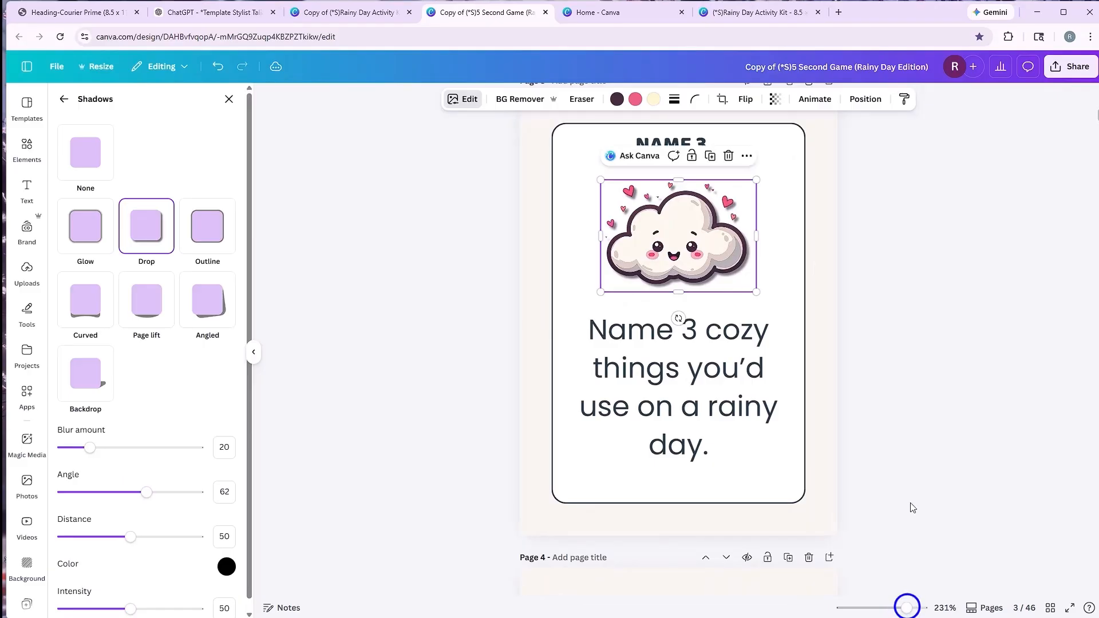
pyautogui.click(906, 484)
# - Nudge the page 3 cloud slightly up and to the left, and tilt it slightly counter-clockwise
pyautogui.moveTo(713, 260); pyautogui.dragTo(708, 256)
pyautogui.click(920, 316)
pyautogui.moveTo(667, 419); pyautogui.dragTo(669, 418)
pyautogui.click(927, 273)
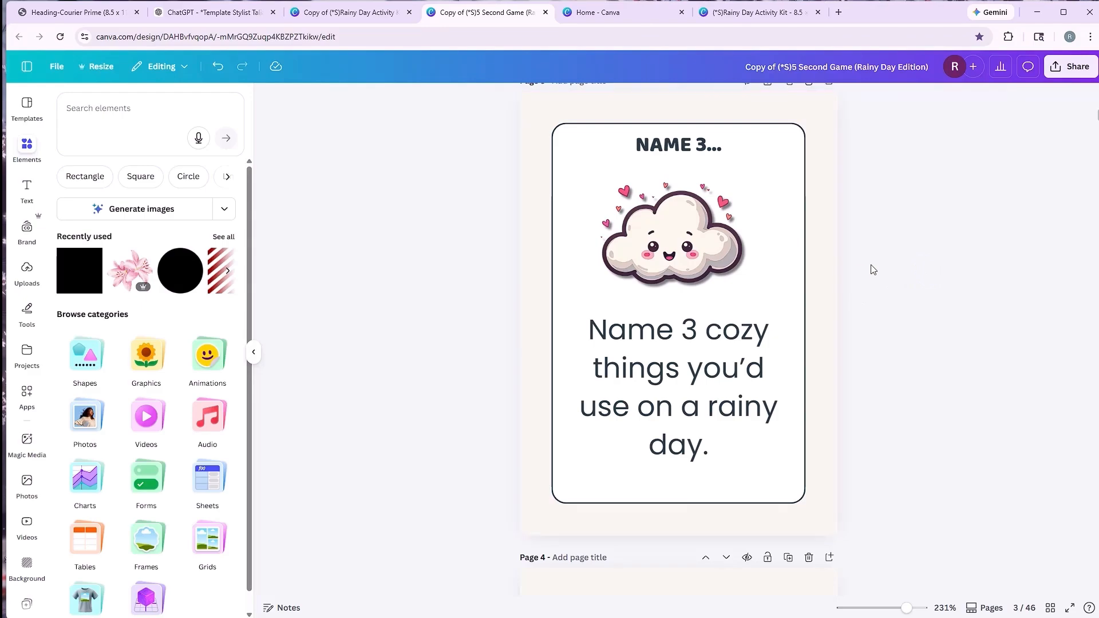
pyautogui.click(707, 253)
pyautogui.moveTo(674, 318); pyautogui.dragTo(709, 359)
pyautogui.click(927, 228)
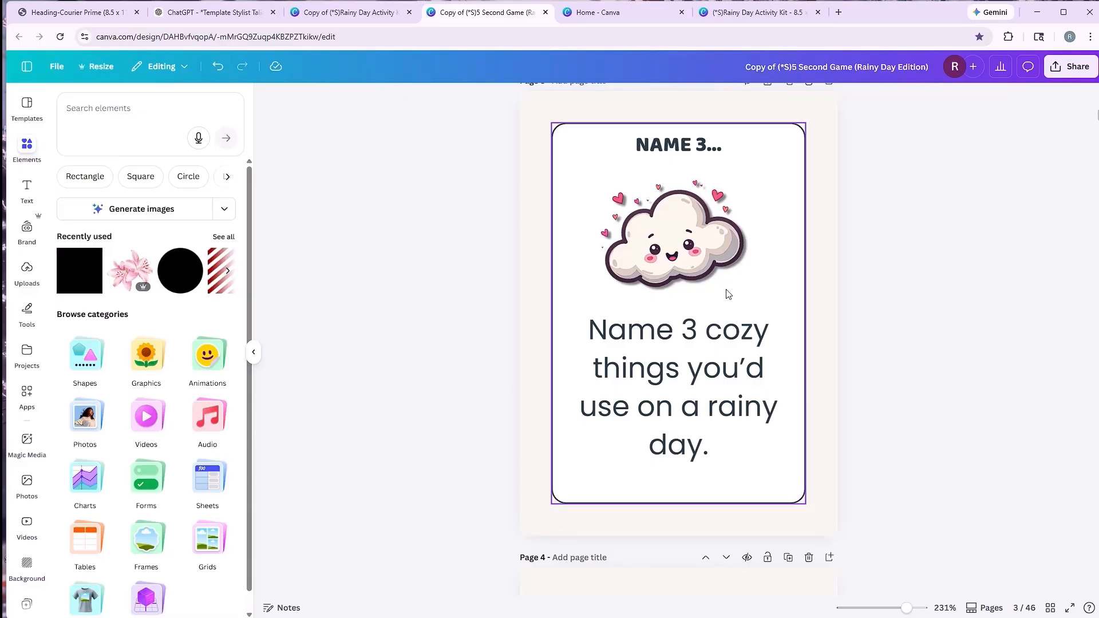
# - Review the thumbnails of all cards in the deck to see which ones still have the old styling
pyautogui.click(1049, 607)
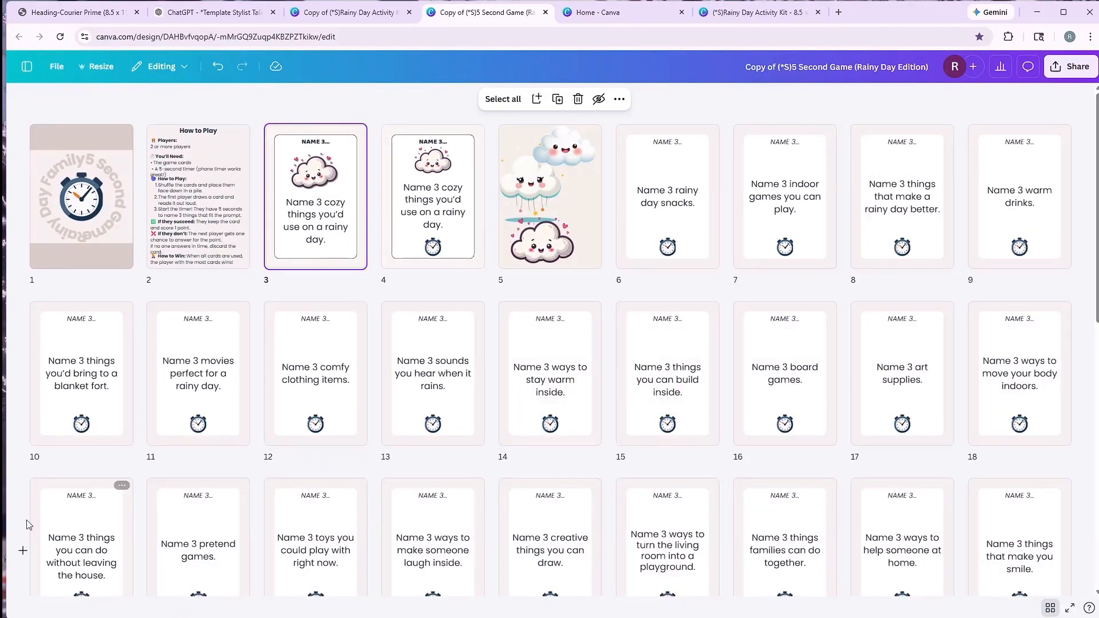
pyautogui.scroll(-5, 842, 304)
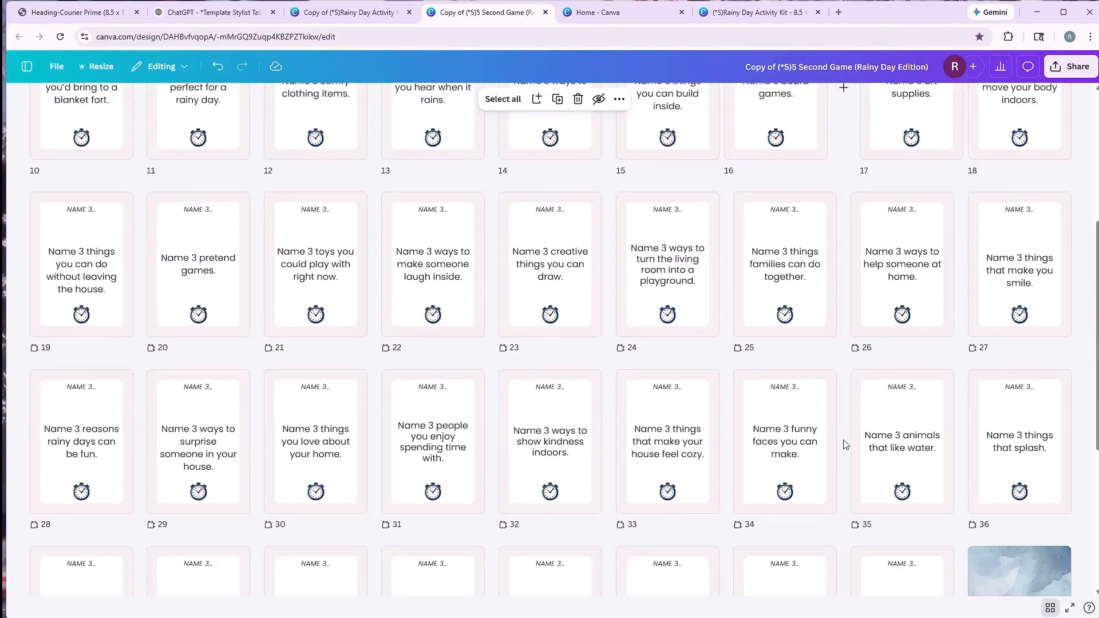
pyautogui.scroll(-4, 845, 445)
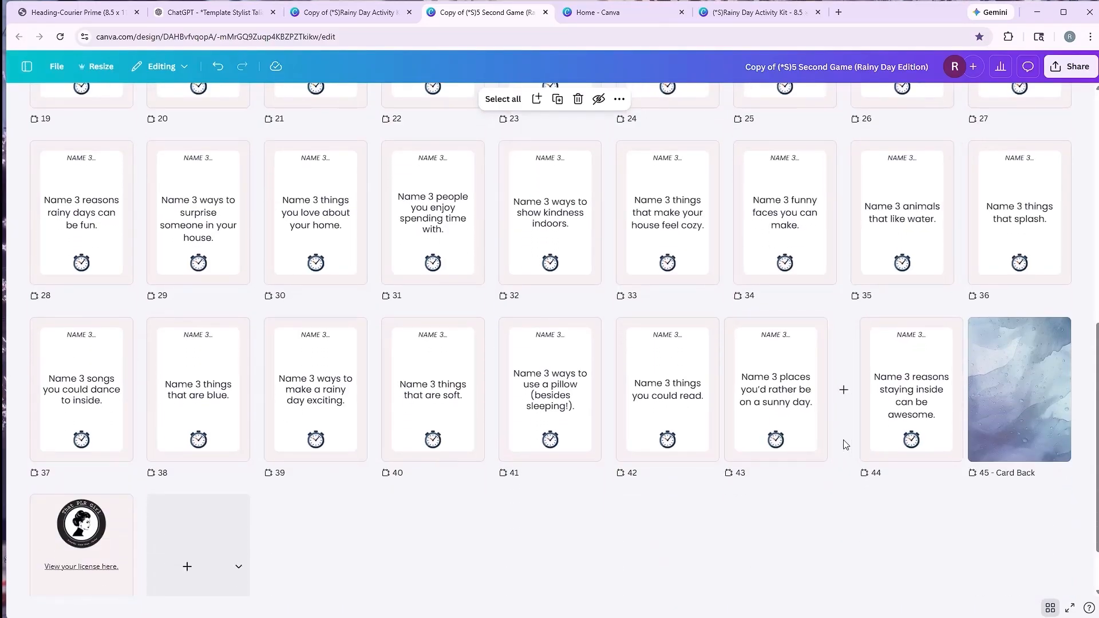
pyautogui.scroll(-1, 845, 444)
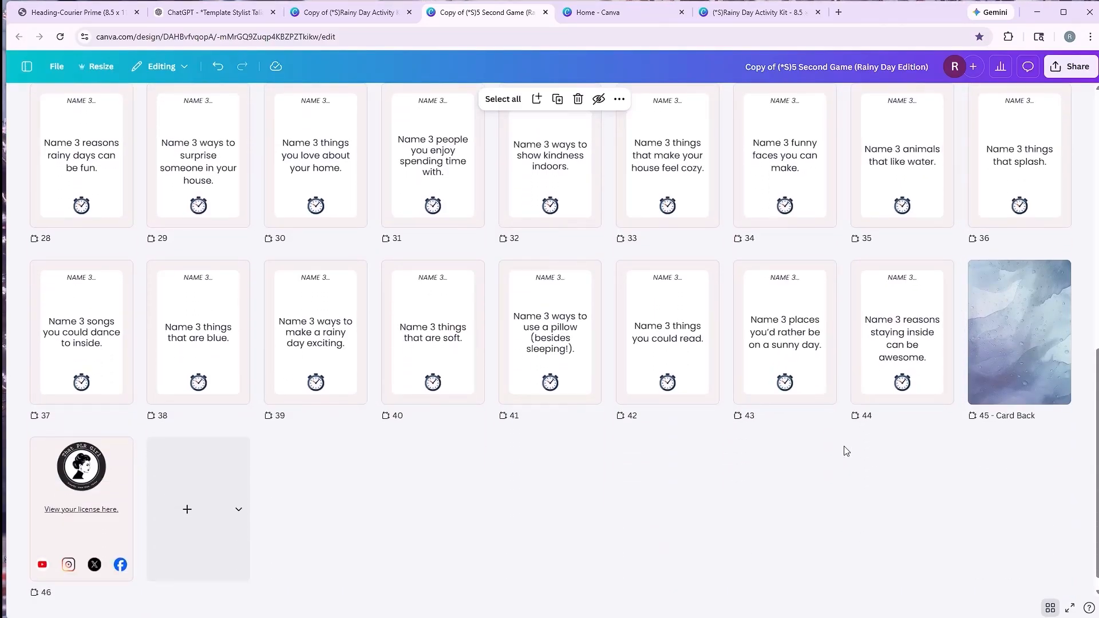
pyautogui.scroll(3, 846, 451)
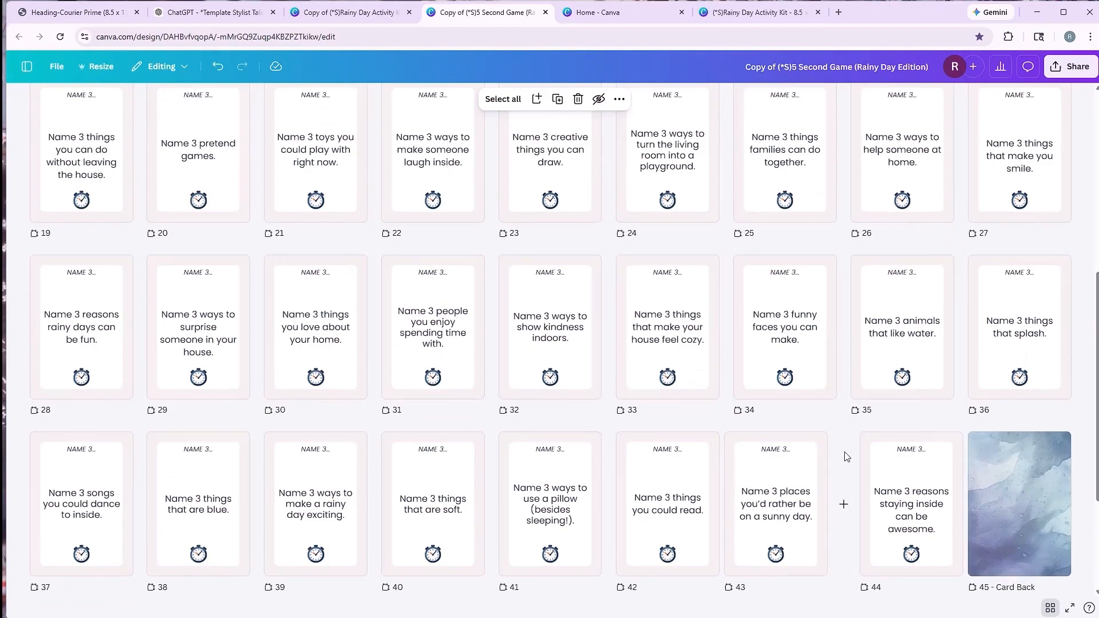
pyautogui.scroll(6, 846, 456)
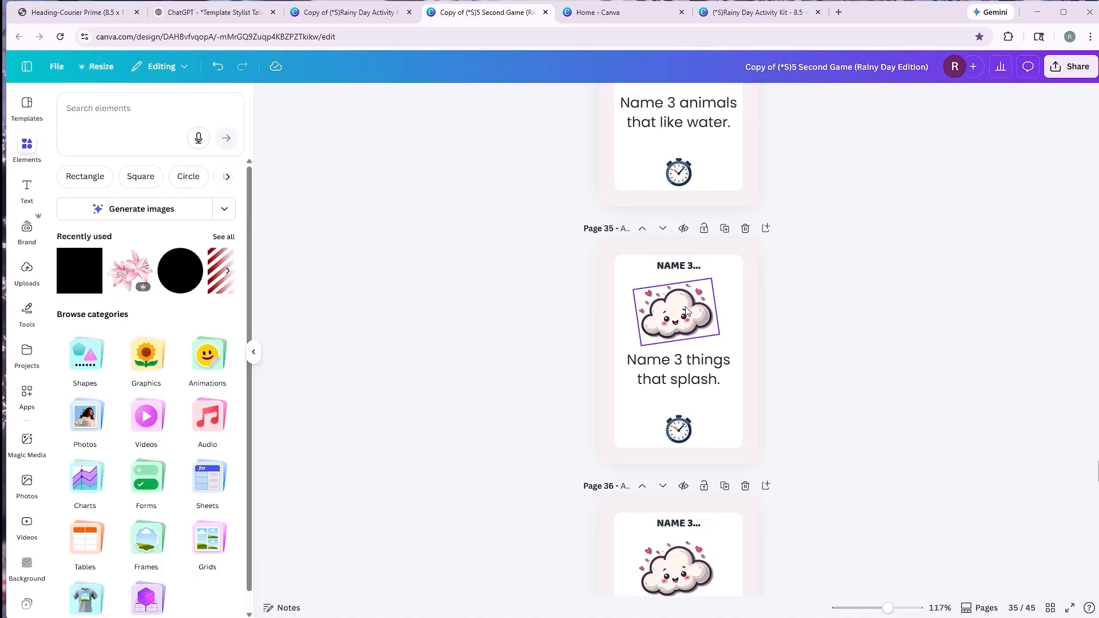
# - Check the heading, cloud, prompt text and stopwatch spacing on the cards from page 35 to page 41
pyautogui.scroll(-2, 686, 311)
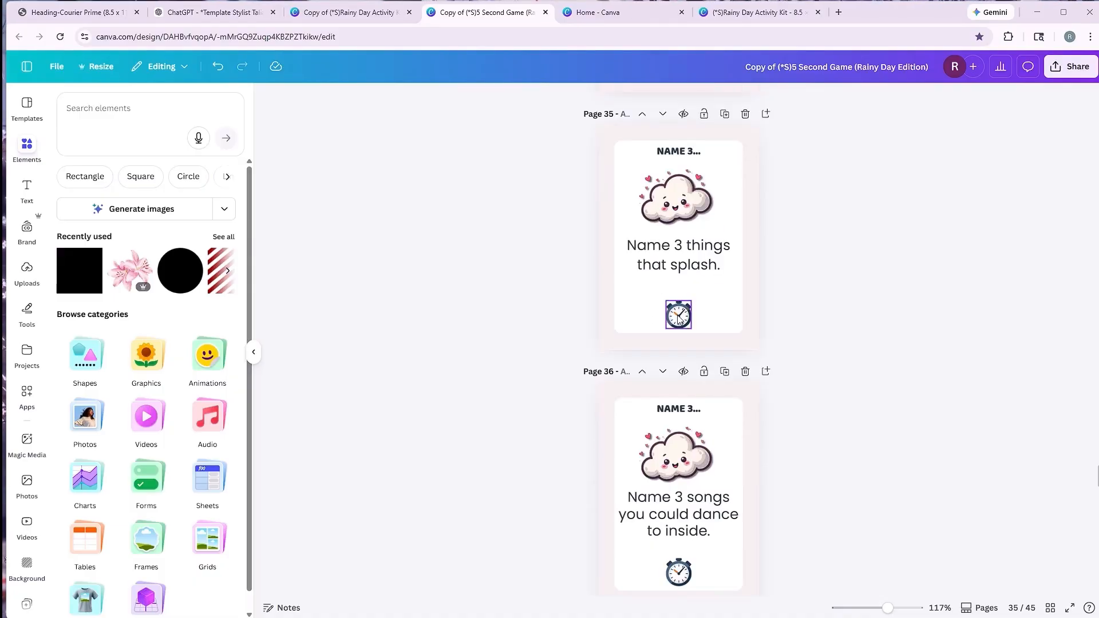
pyautogui.scroll(-4, 679, 319)
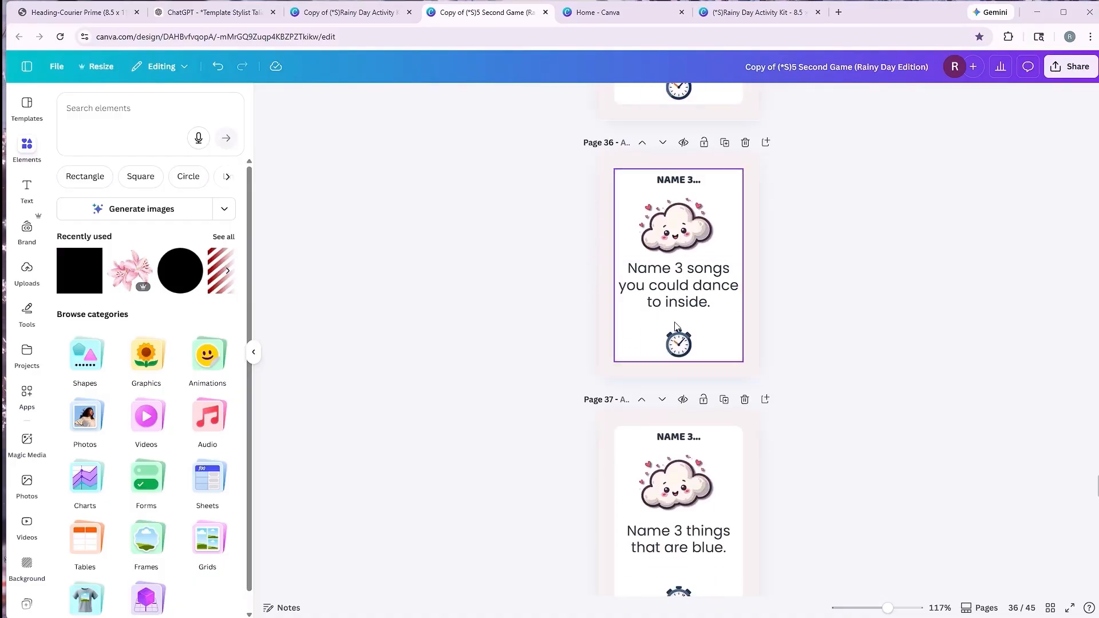
pyautogui.scroll(-4, 676, 315)
pyautogui.scroll(-8, 682, 347)
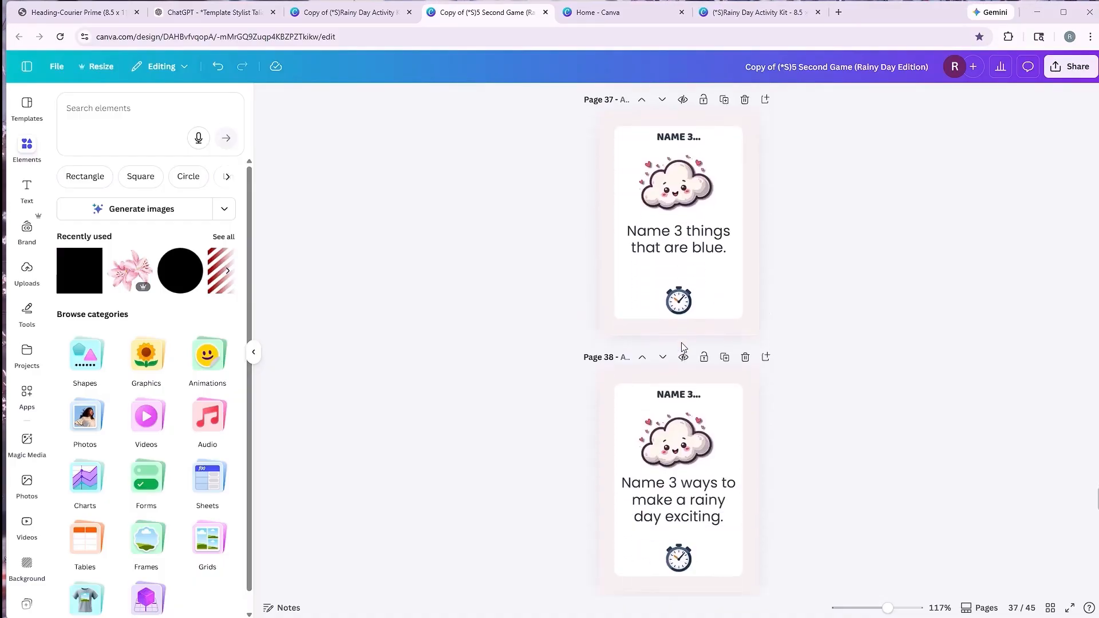
pyautogui.scroll(-1, 682, 347)
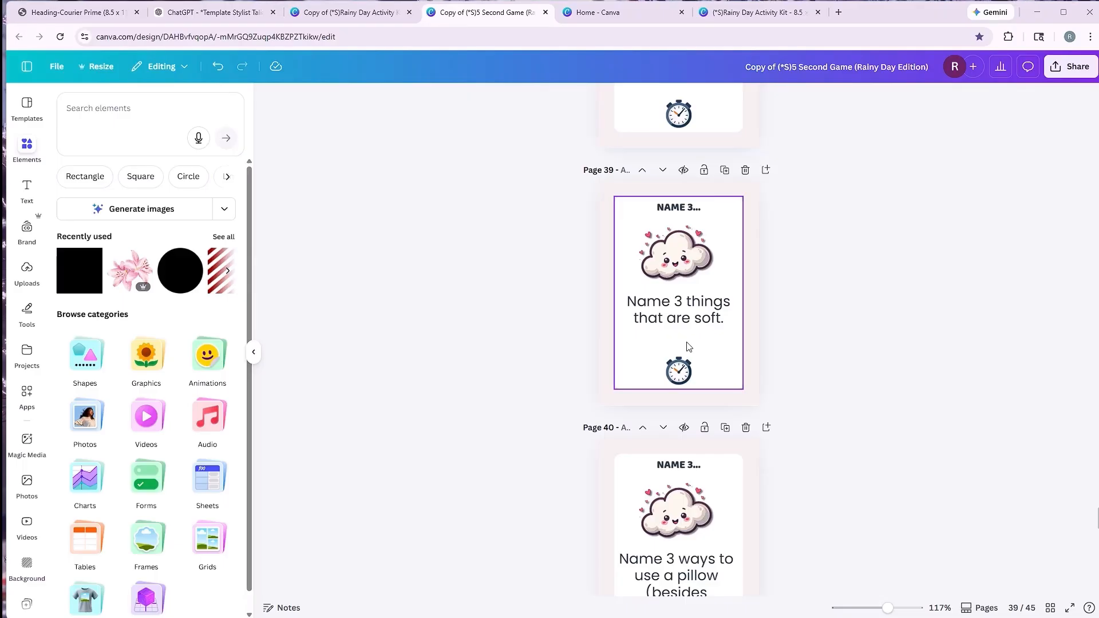
pyautogui.scroll(-3, 870, 296)
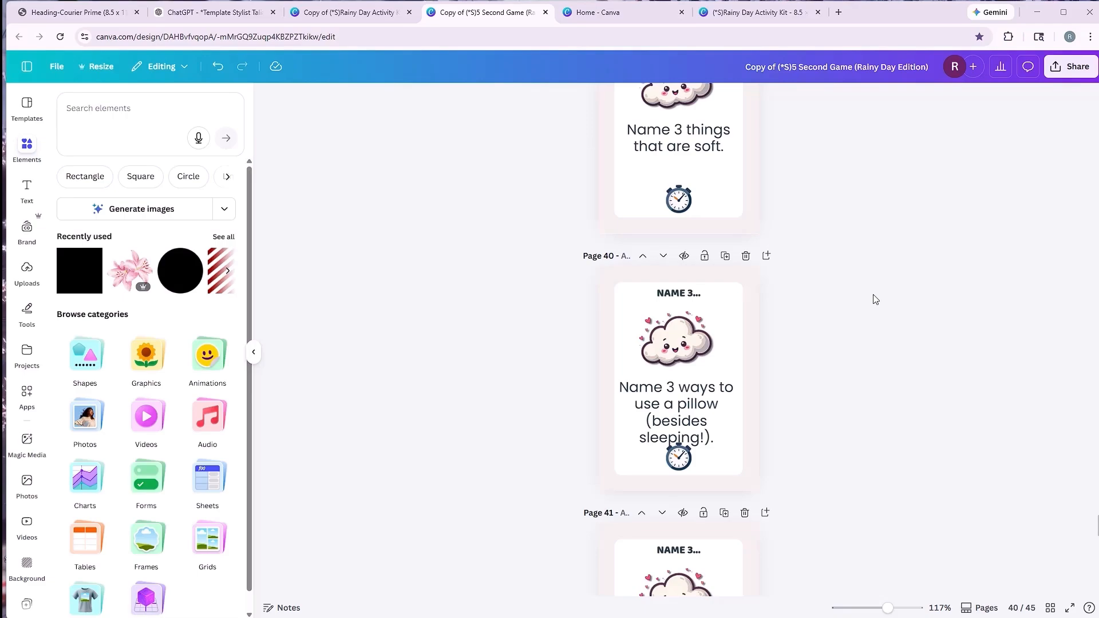
pyautogui.scroll(-1, 875, 300)
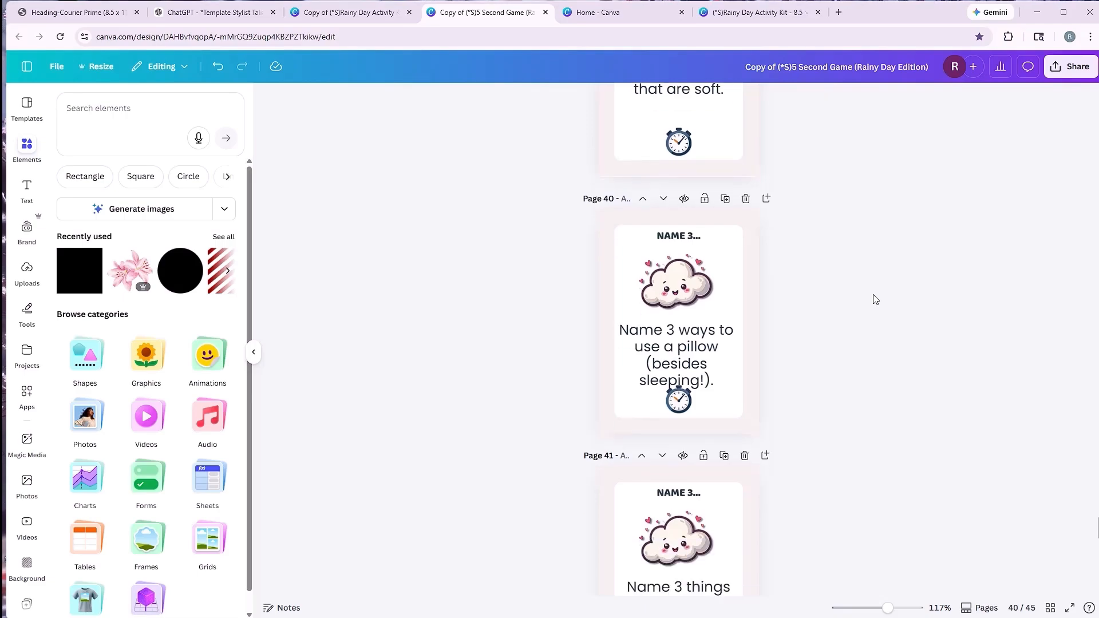
pyautogui.scroll(-1, 875, 300)
pyautogui.scroll(-1, 875, 299)
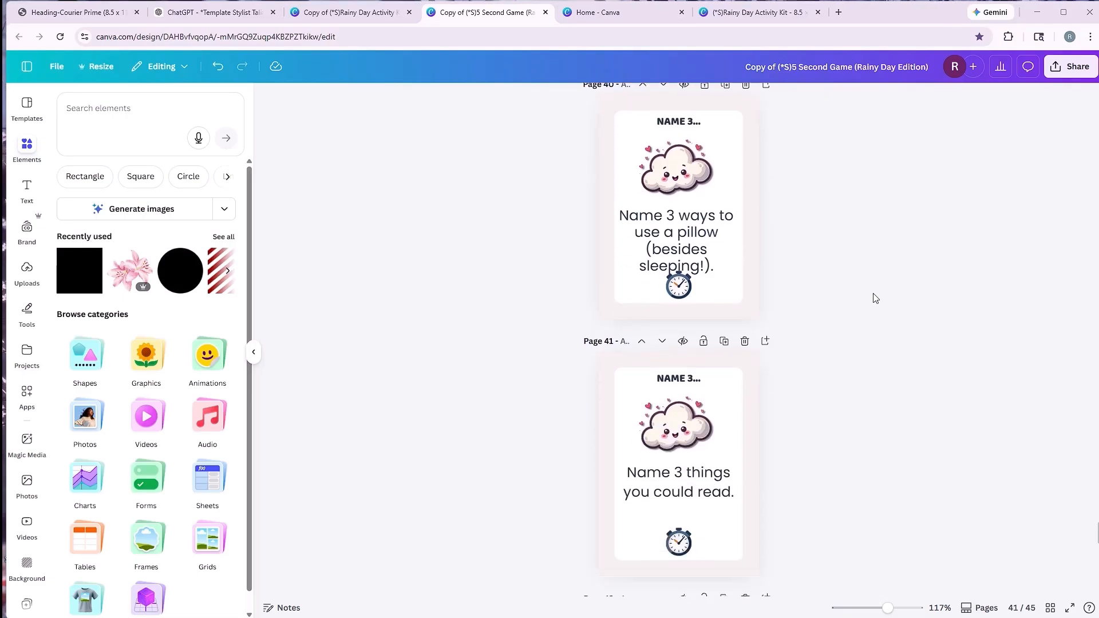
# - Switch to the Rainy Day Activity Kit design and open the 5 Second Game card fronts layout on page 14
pyautogui.click(353, 13)
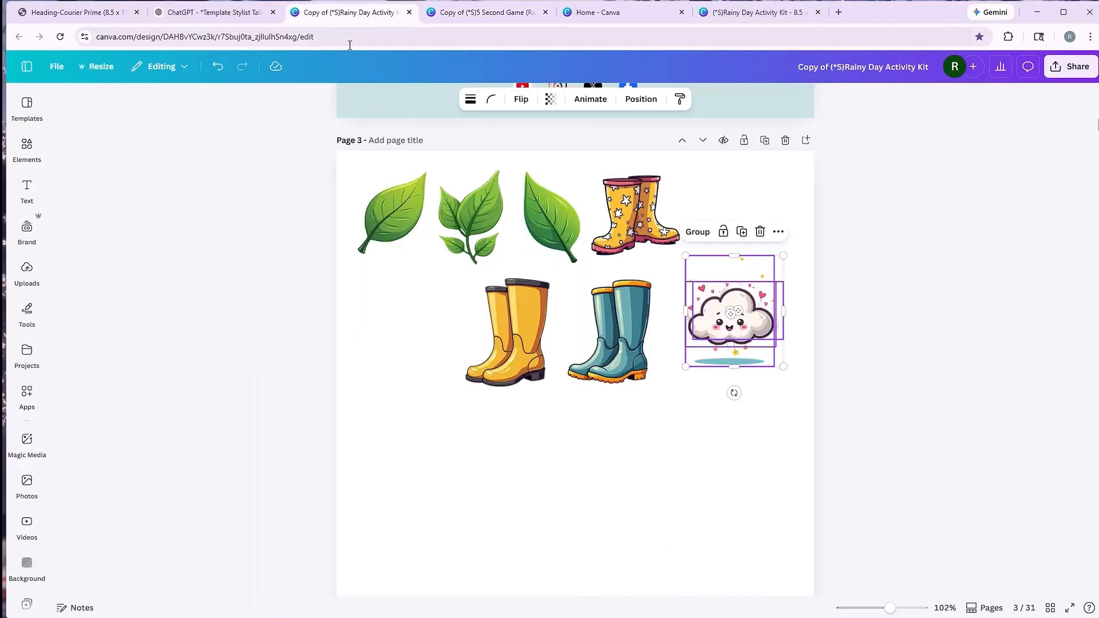
pyautogui.scroll(-1, 609, 343)
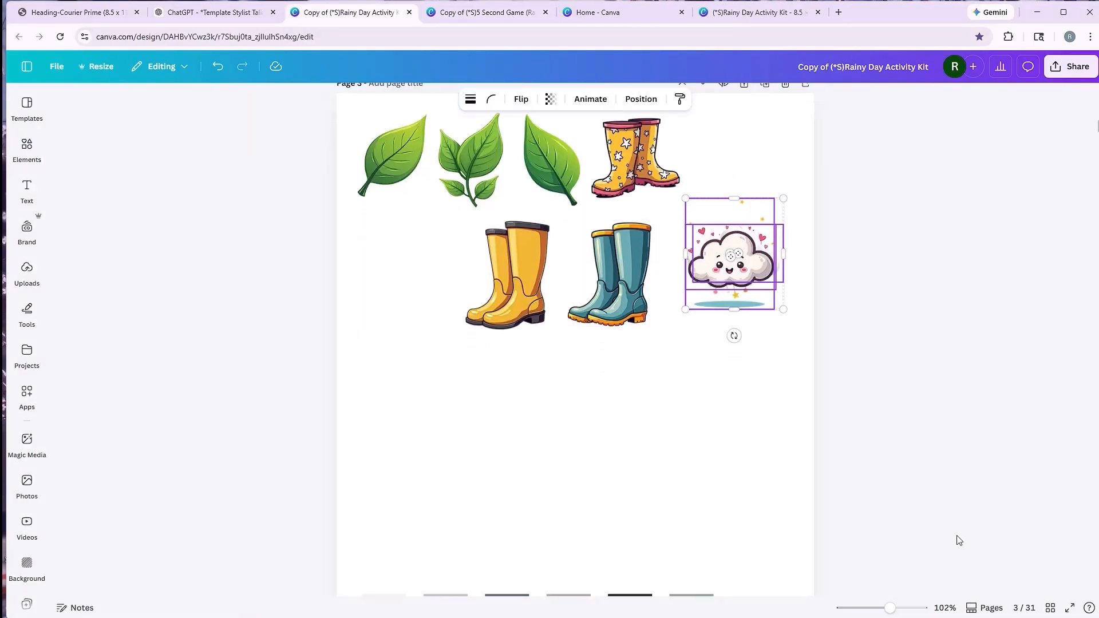
pyautogui.click(1051, 609)
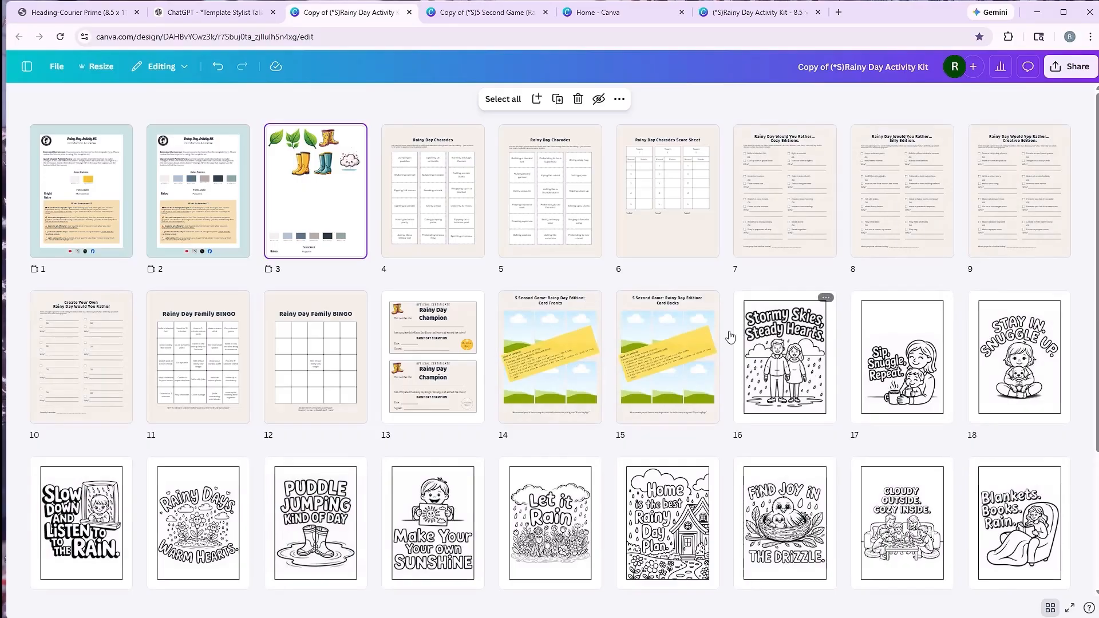
pyautogui.click(564, 363)
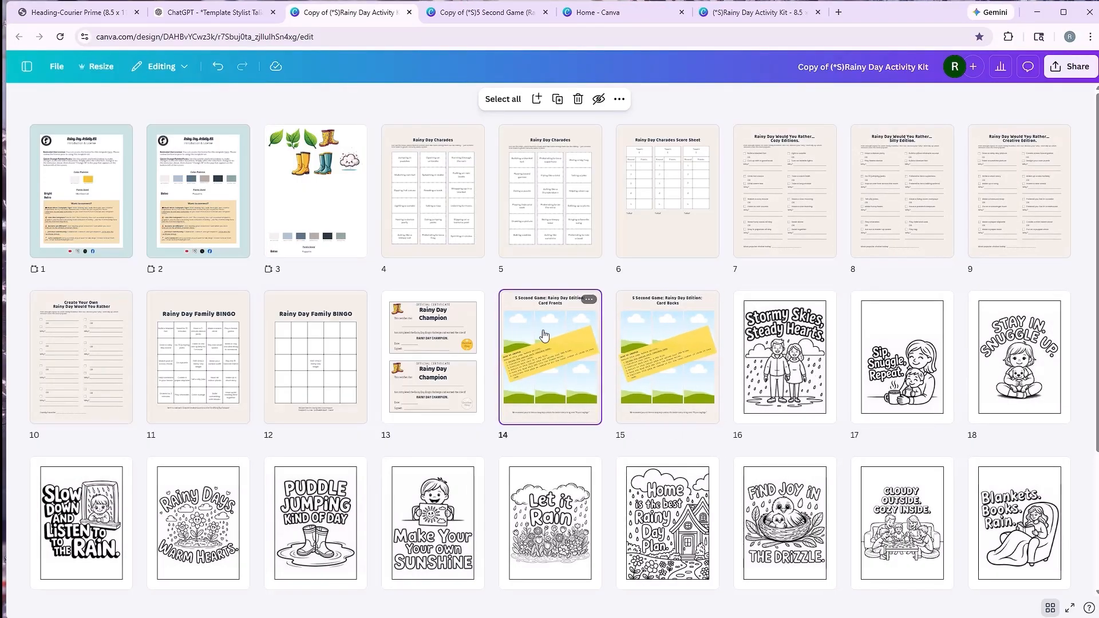
pyautogui.click(1051, 607)
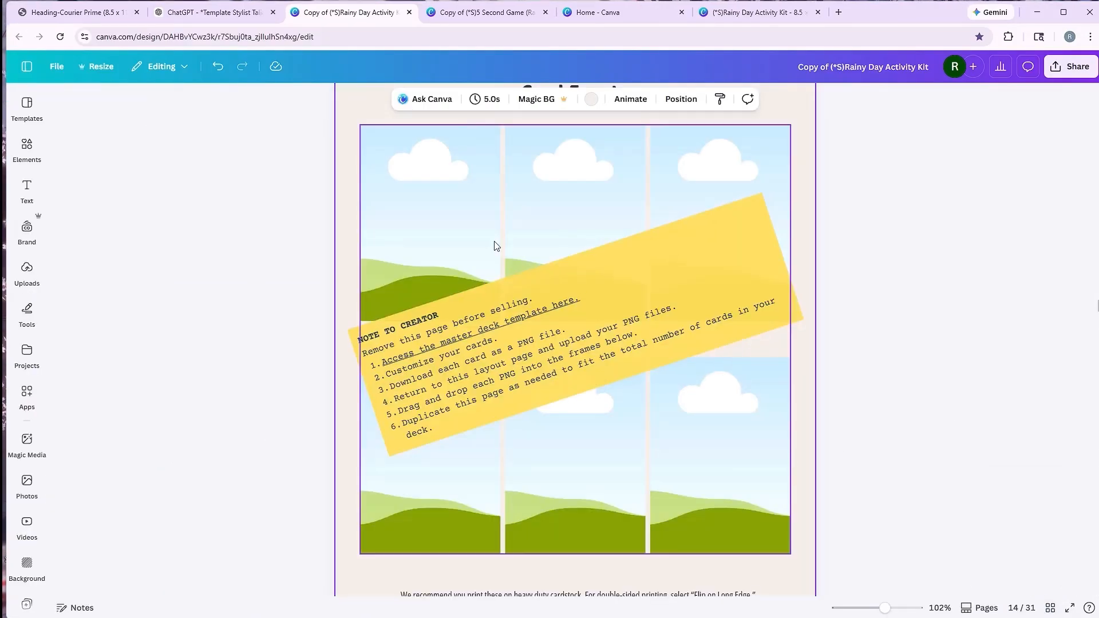
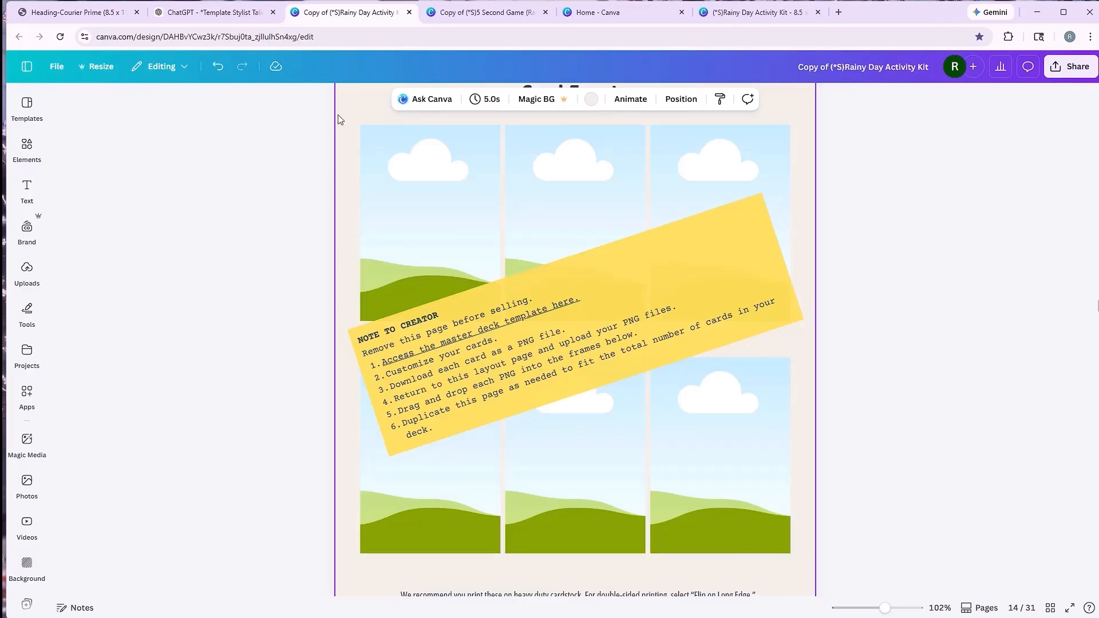
# - Compare the card thumbnails in the 5 Second Game deck with the card fronts frames and creator note on page 14 of the kit
pyautogui.click(483, 13)
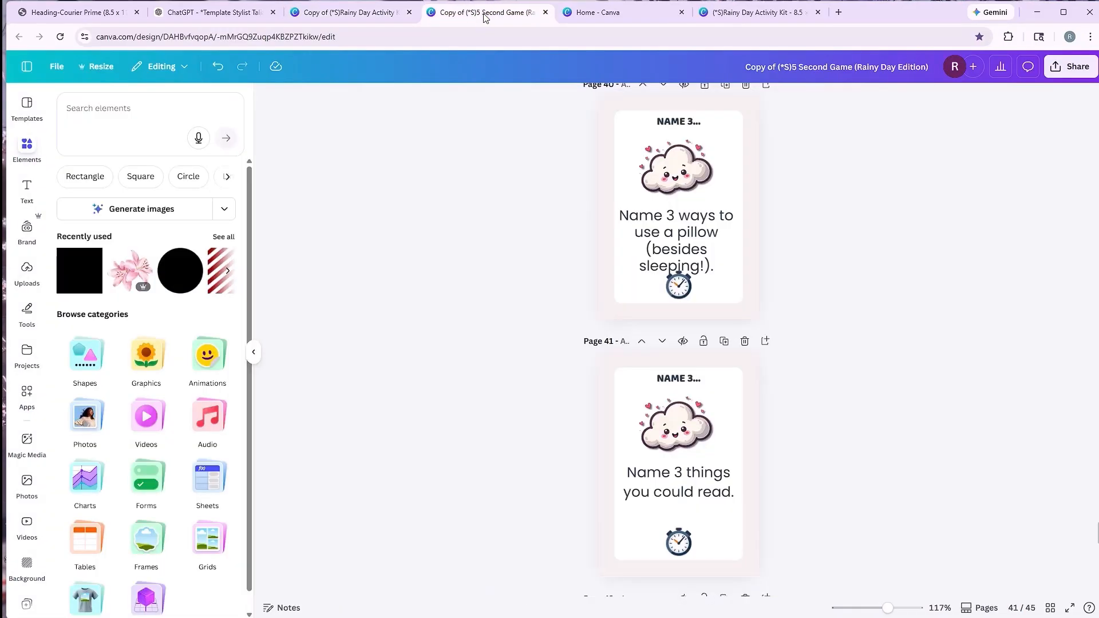
pyautogui.click(379, 12)
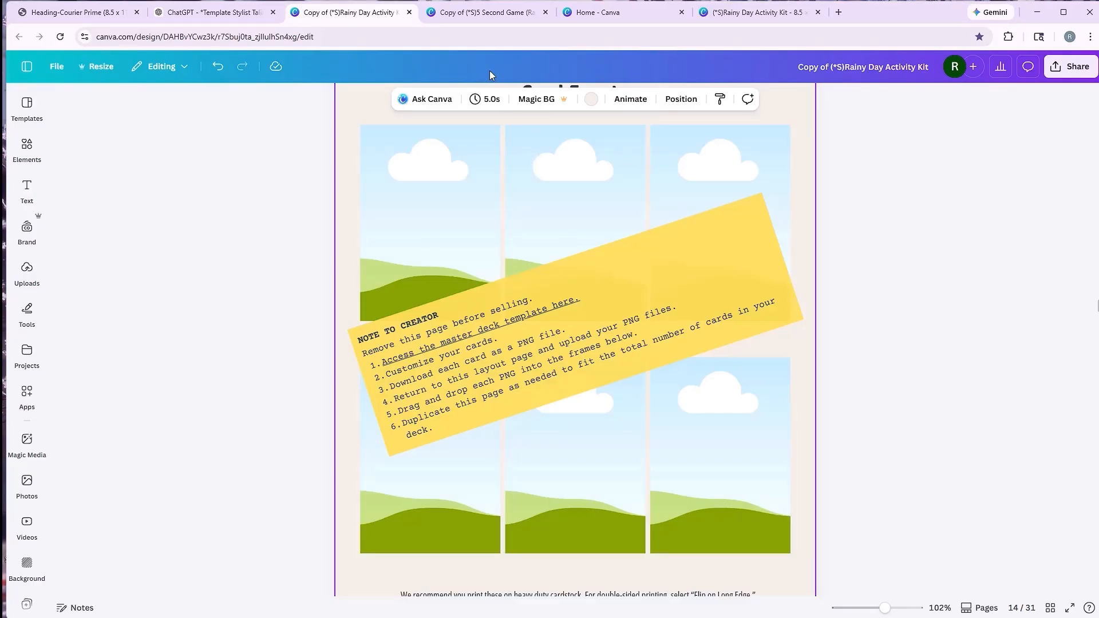
pyautogui.click(479, 15)
pyautogui.click(1050, 608)
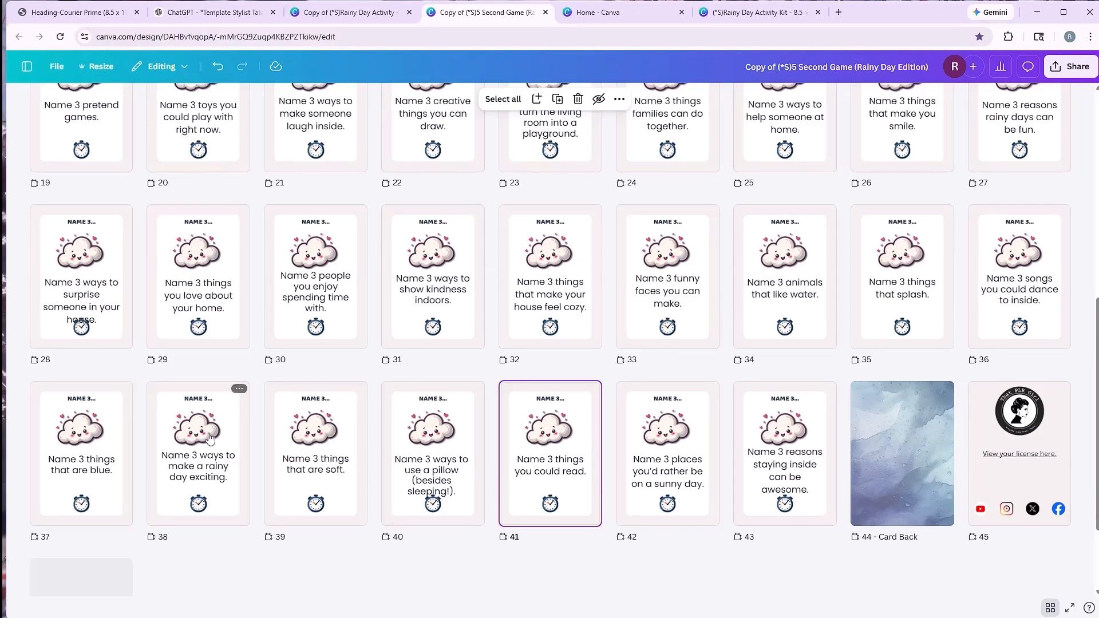
pyautogui.click(349, 12)
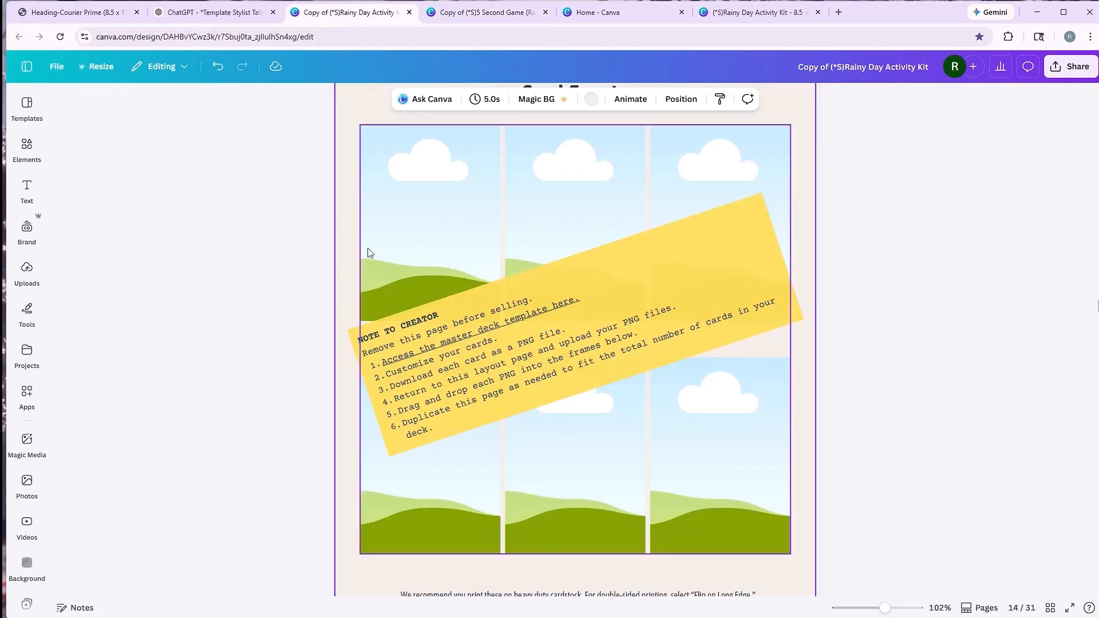
pyautogui.click(476, 16)
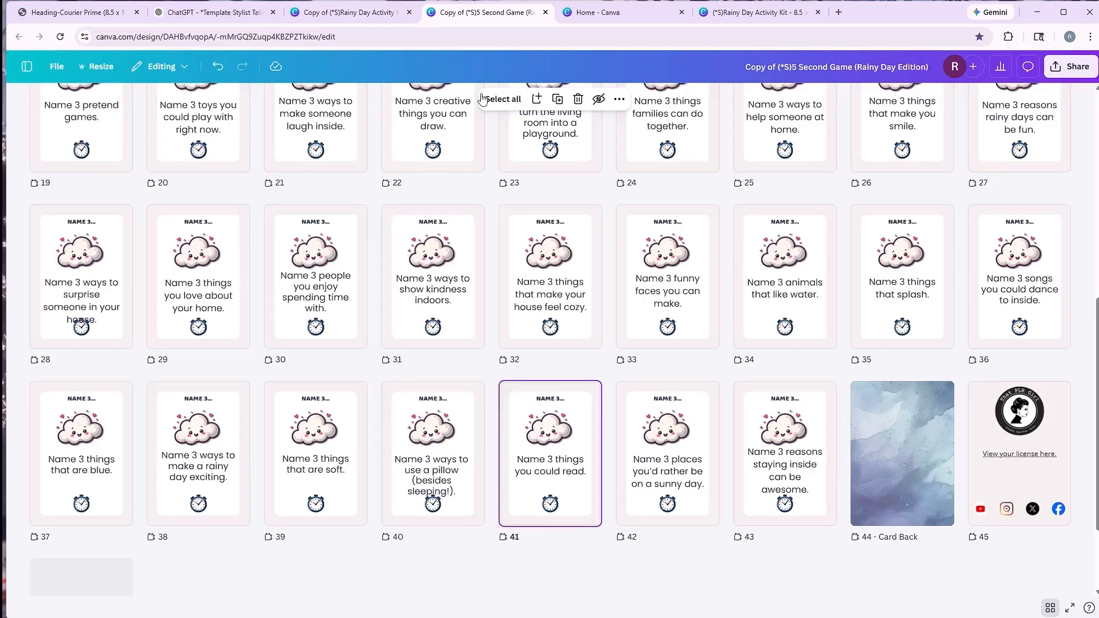
pyautogui.click(376, 18)
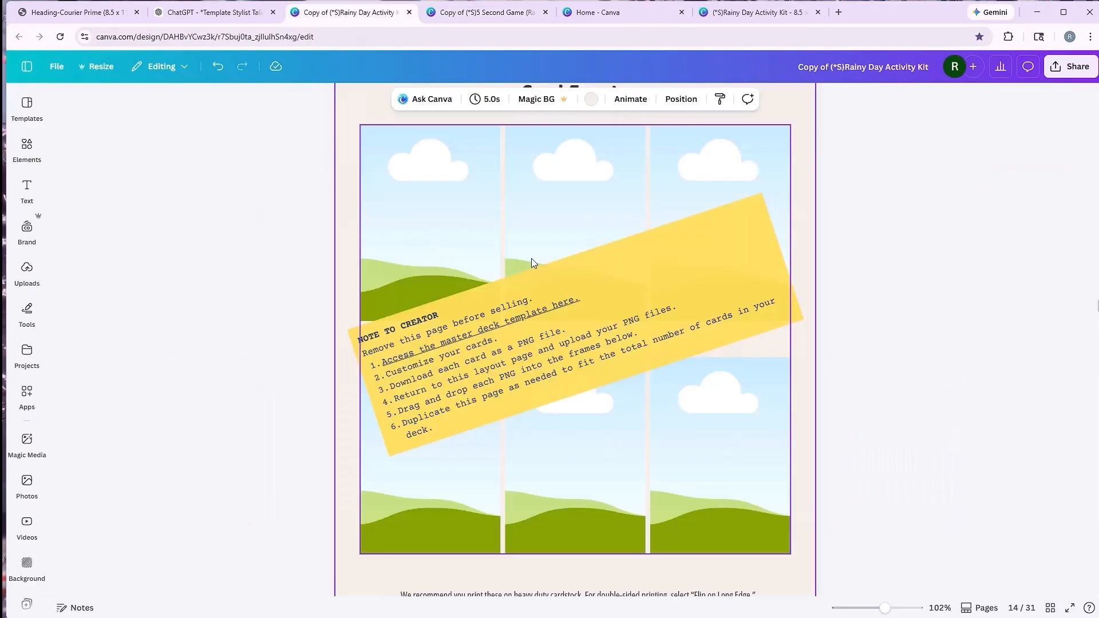
# - Examine the card backs layout on page 15 of the kit and select the Card Back page in the 5 Second Game deck
pyautogui.scroll(-8, 533, 258)
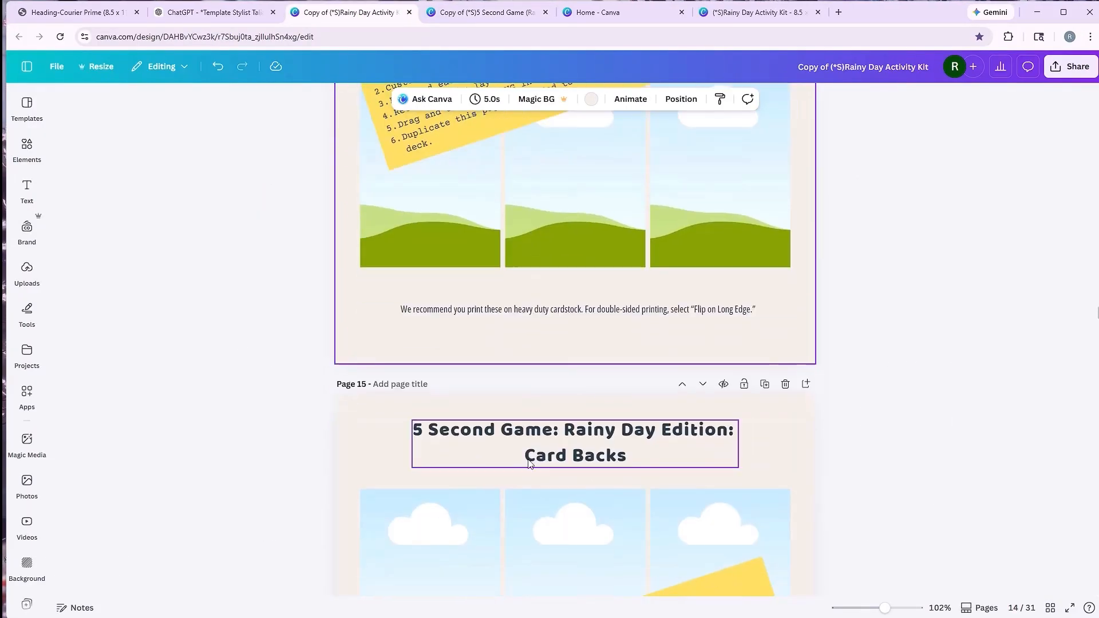
pyautogui.scroll(-6, 534, 464)
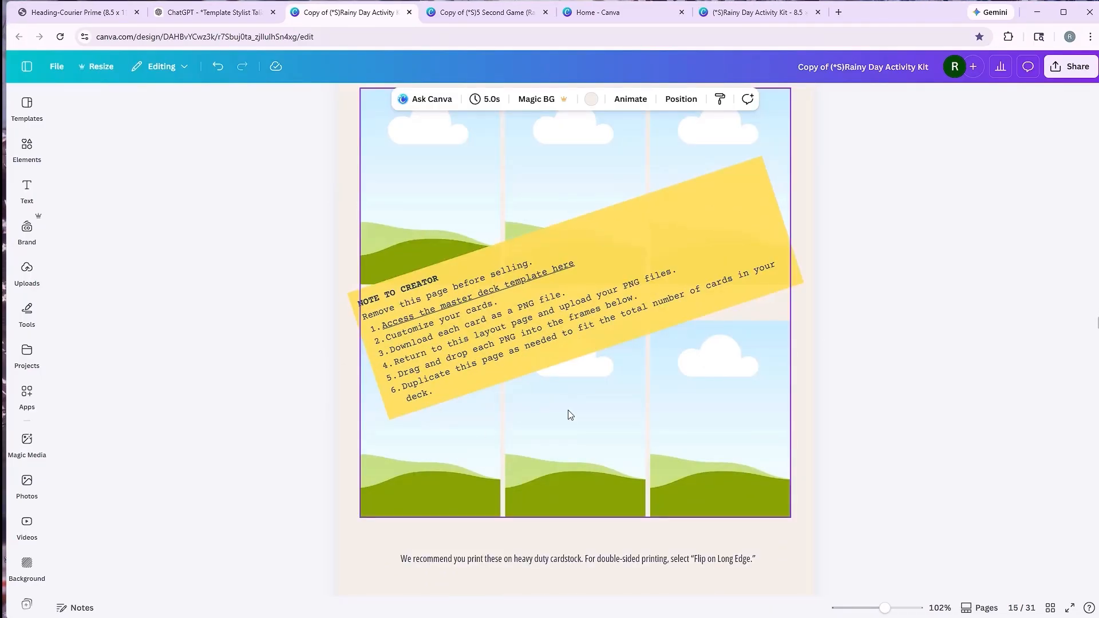
pyautogui.click(492, 15)
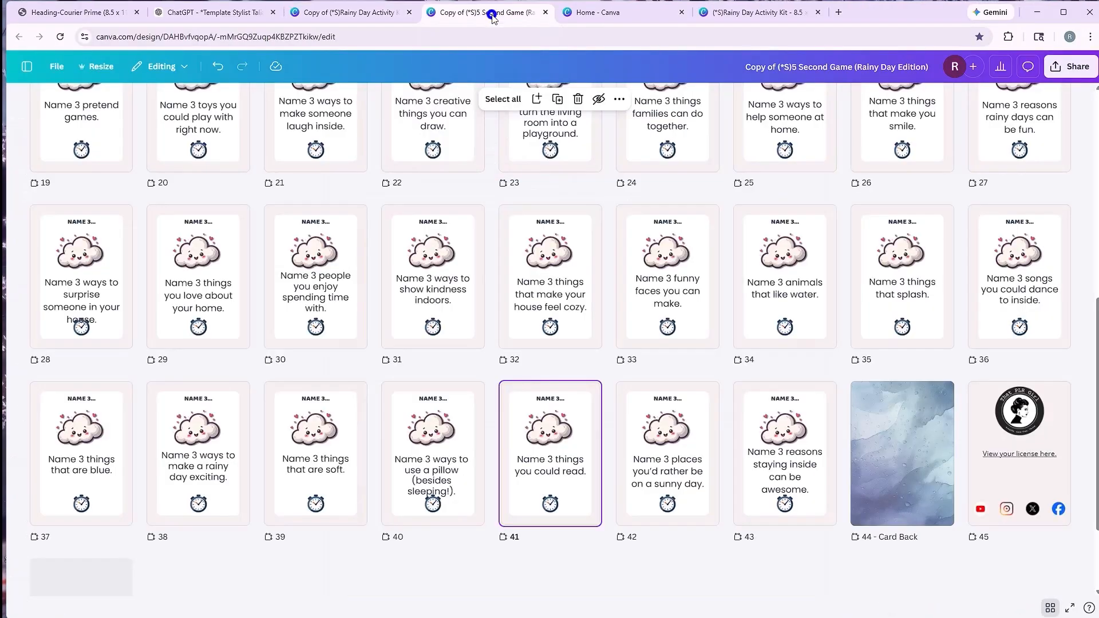
pyautogui.click(891, 429)
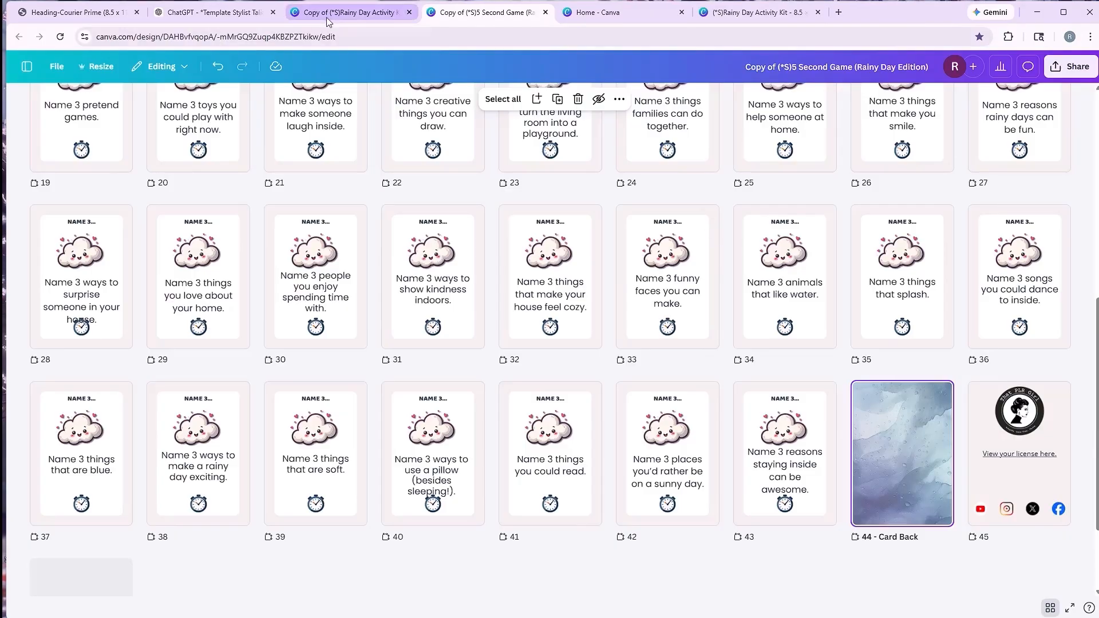
# - Switch to the Rainy Day Activity Kit design and copy the color palette and fonts group from page 3
pyautogui.click(344, 14)
pyautogui.scroll(10, 440, 248)
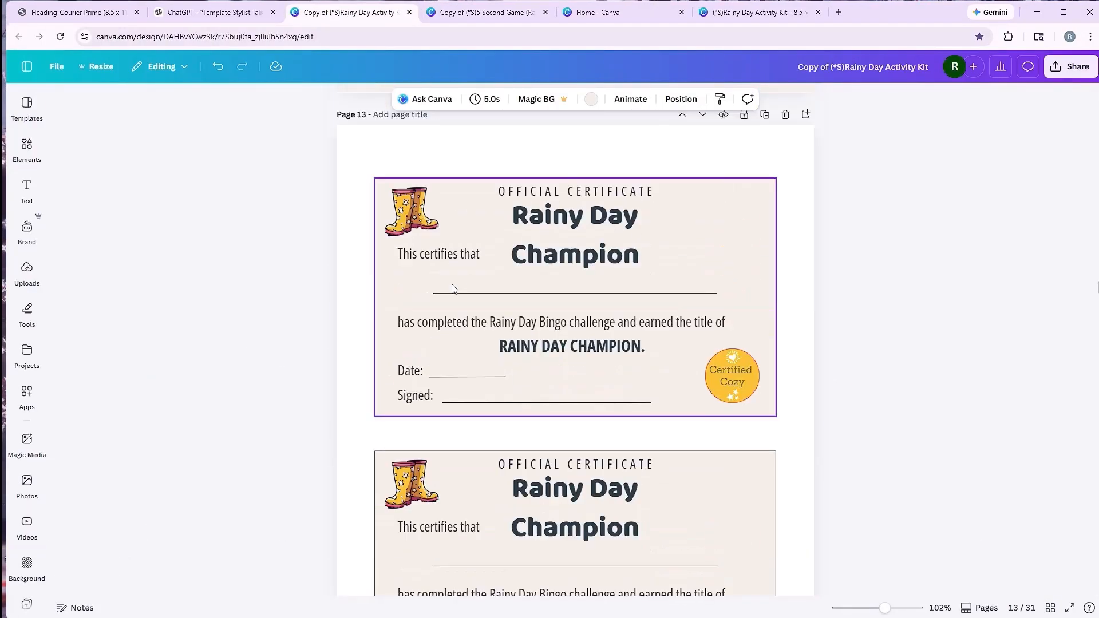
pyautogui.scroll(20, 449, 297)
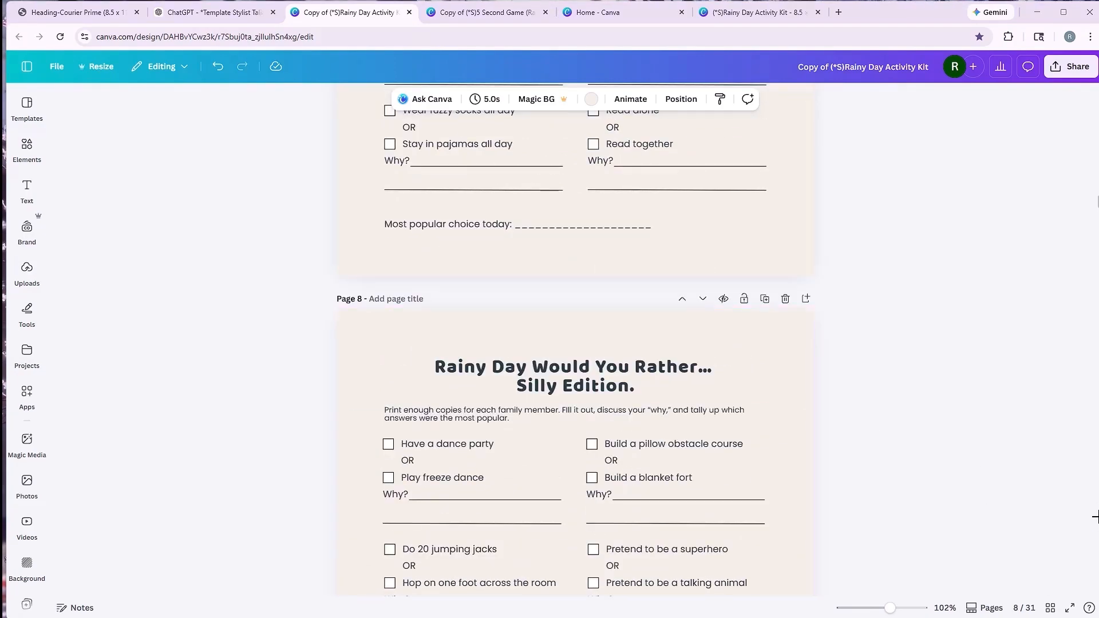
pyautogui.click(1050, 608)
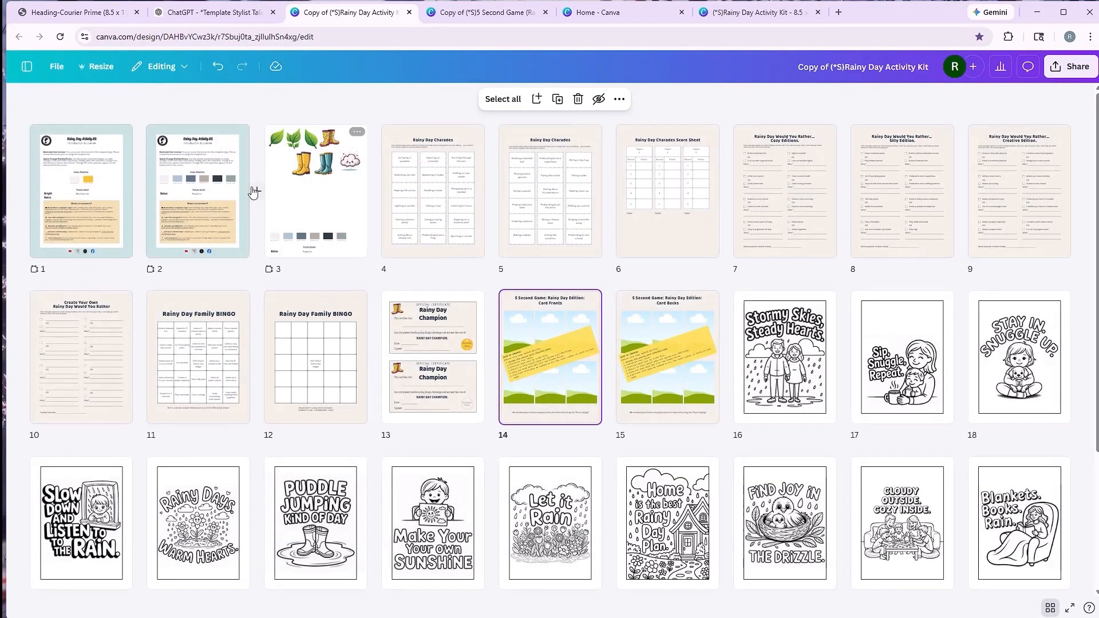
pyautogui.click(341, 222)
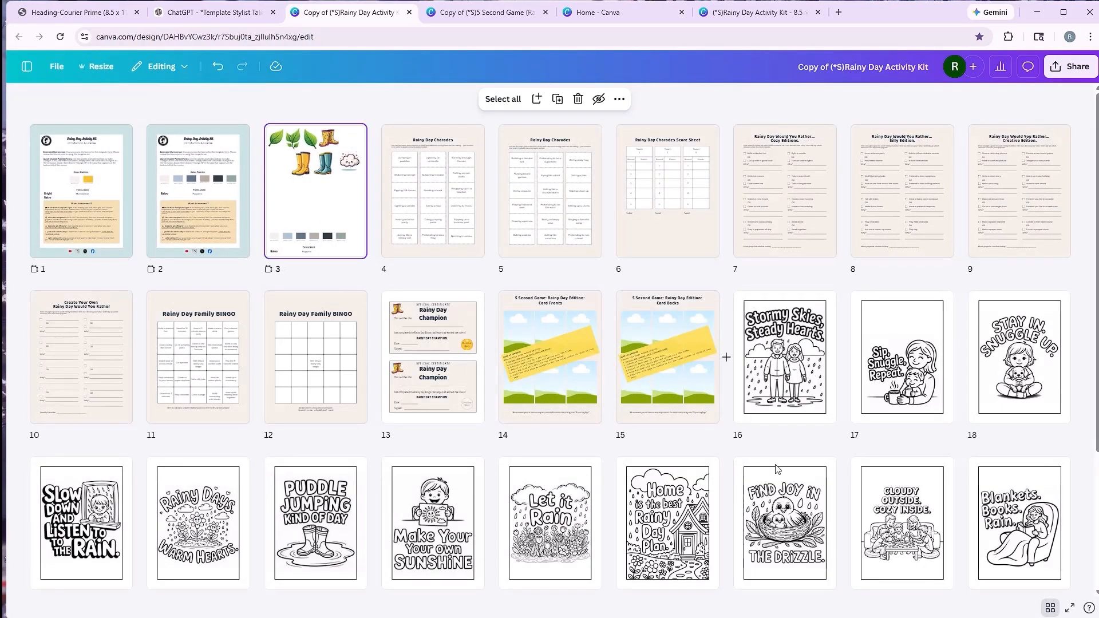
pyautogui.click(1048, 604)
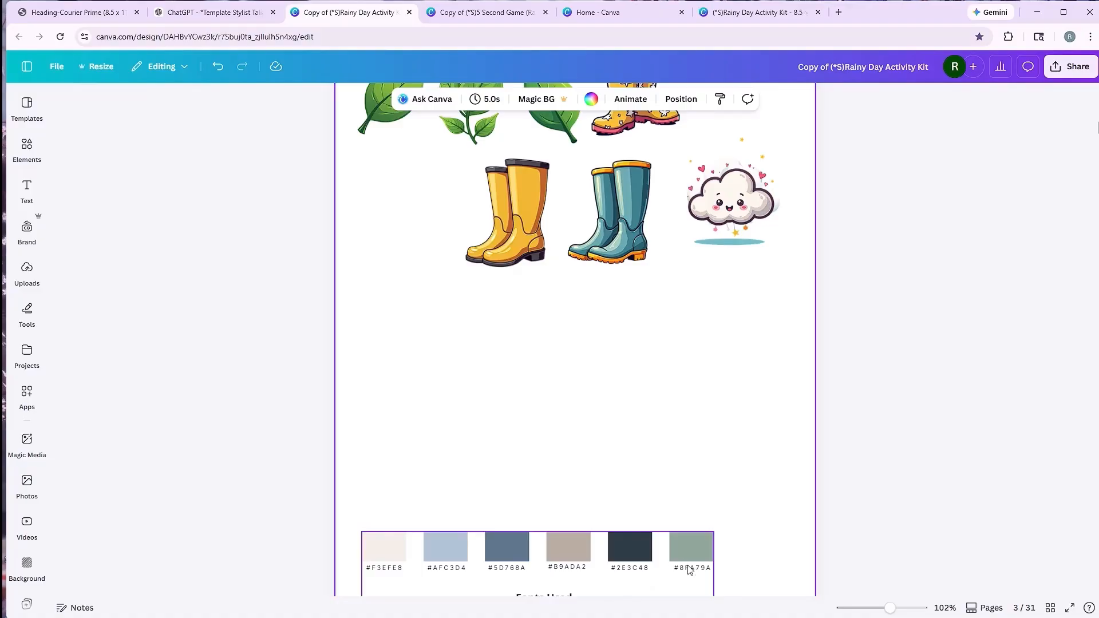
pyautogui.scroll(-2, 691, 558)
pyautogui.click(682, 473)
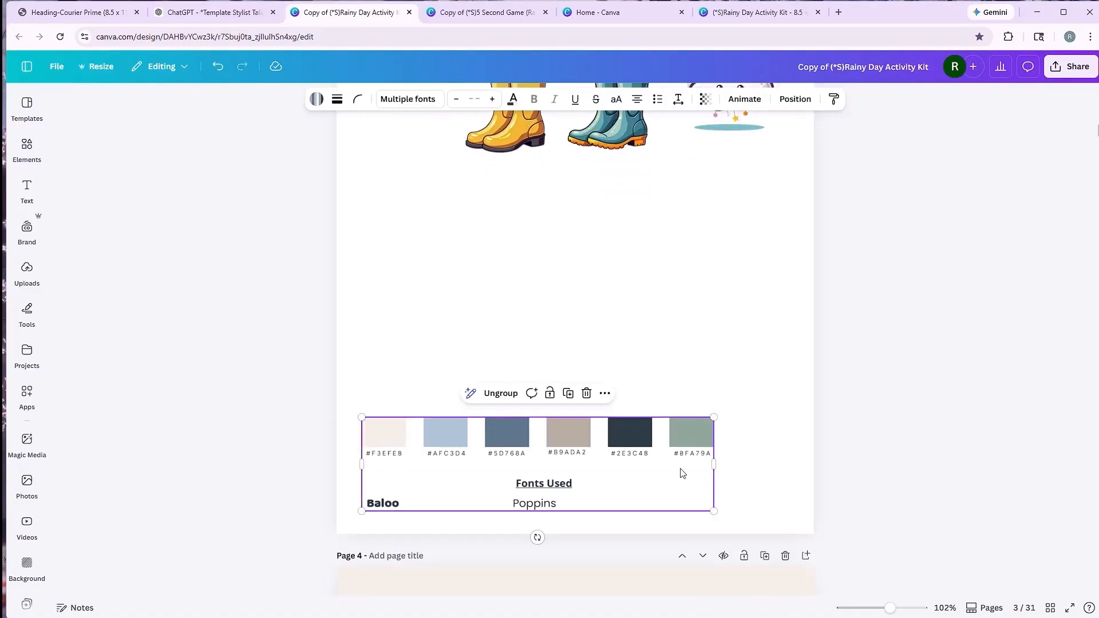
# - Return to the 5 Second Game deck and paste the palette and fonts group across the Card Back on page 44
pyautogui.click(485, 12)
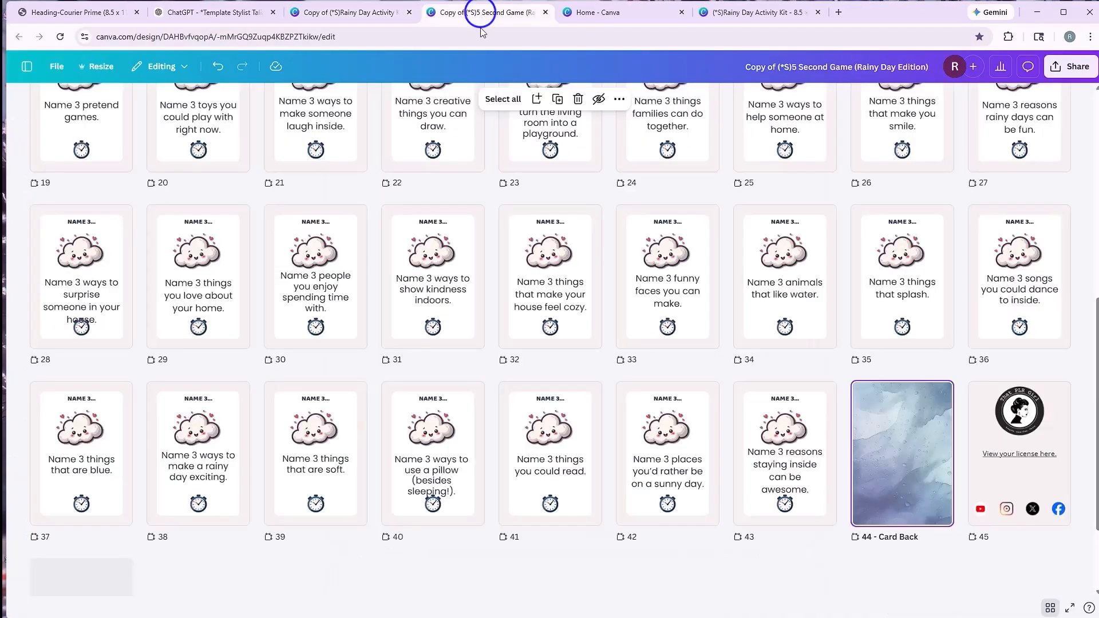
pyautogui.doubleClick(917, 484)
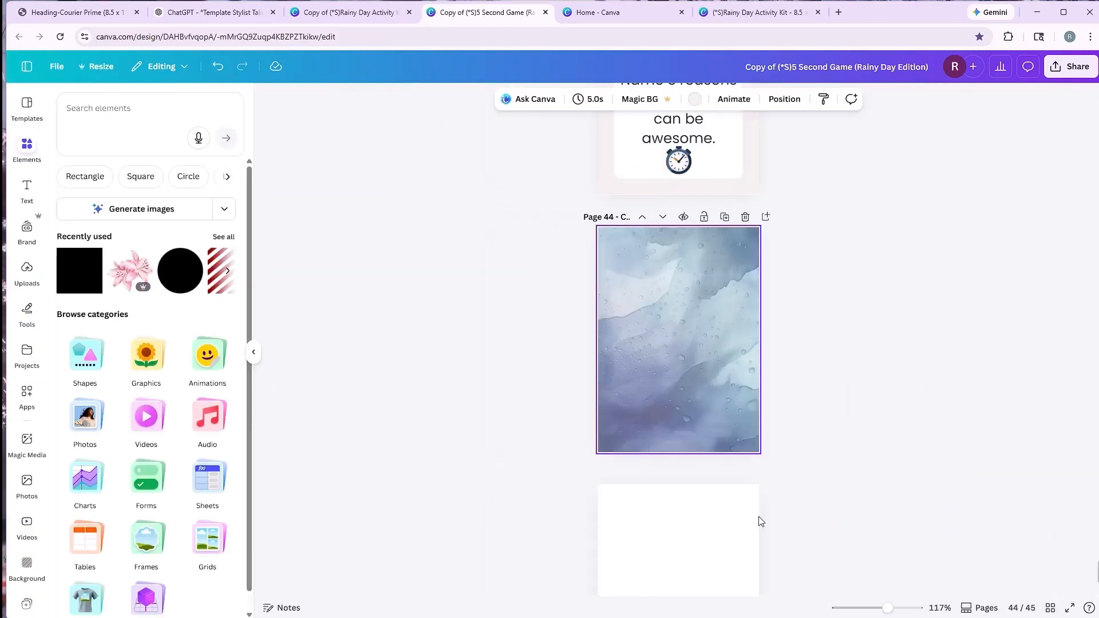
pyautogui.click(665, 430)
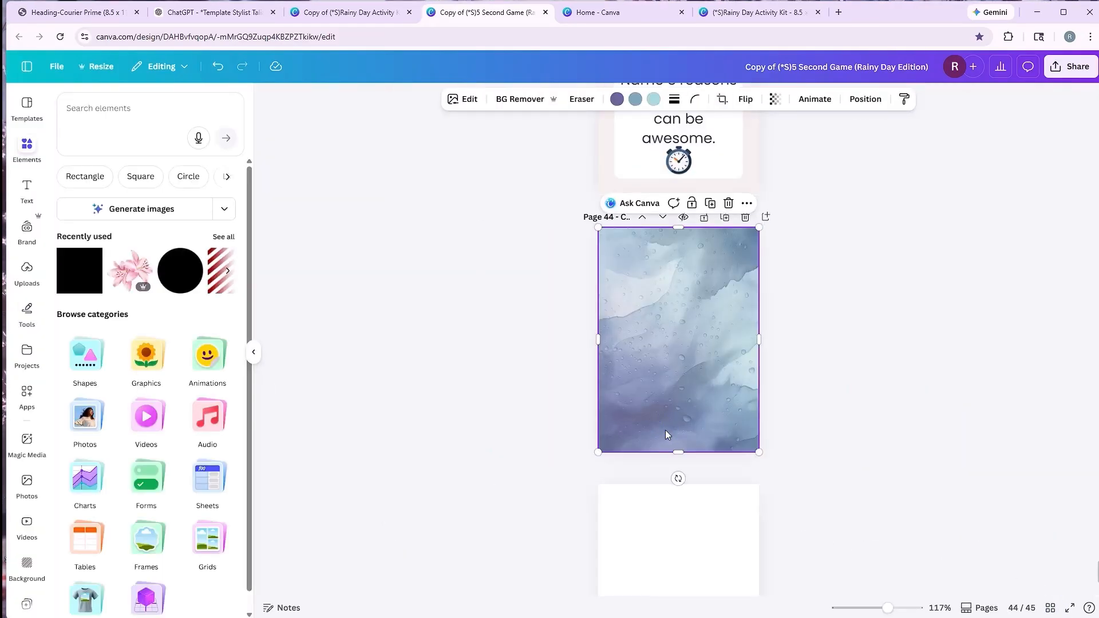
pyautogui.hotkey('ctrl', 'v')
pyautogui.moveTo(682, 268); pyautogui.dragTo(689, 321)
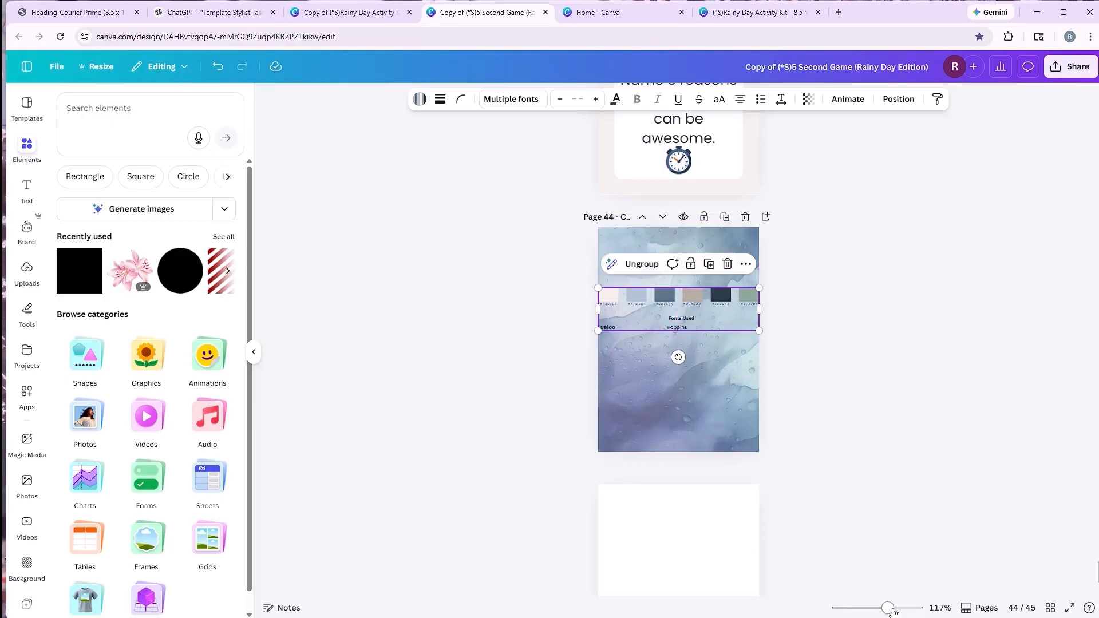
pyautogui.moveTo(888, 608); pyautogui.dragTo(918, 610)
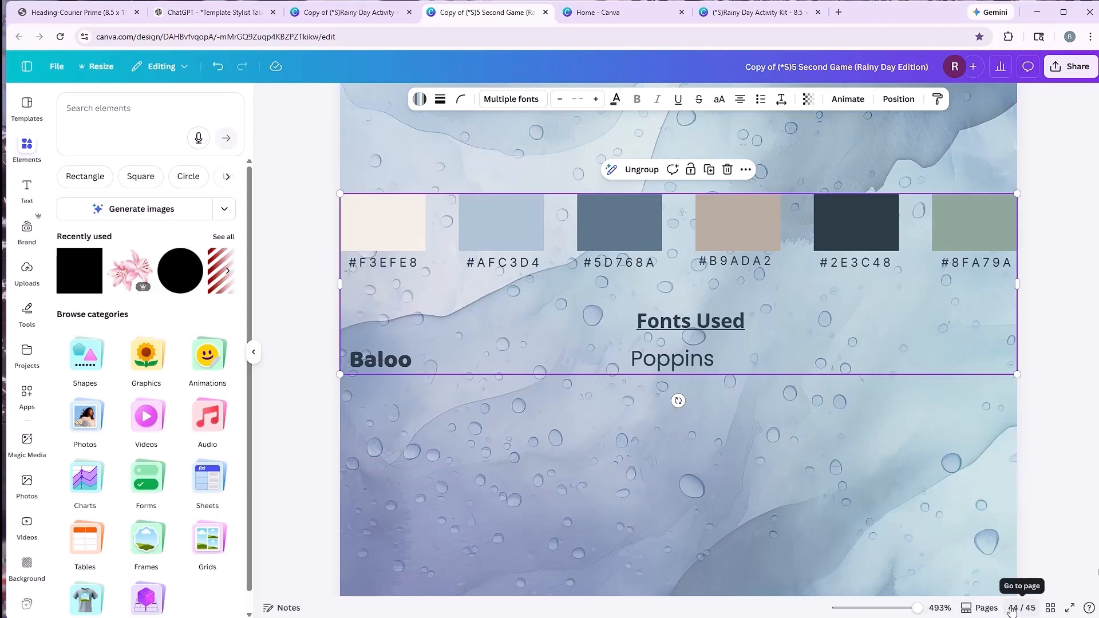
pyautogui.moveTo(917, 607); pyautogui.dragTo(898, 607)
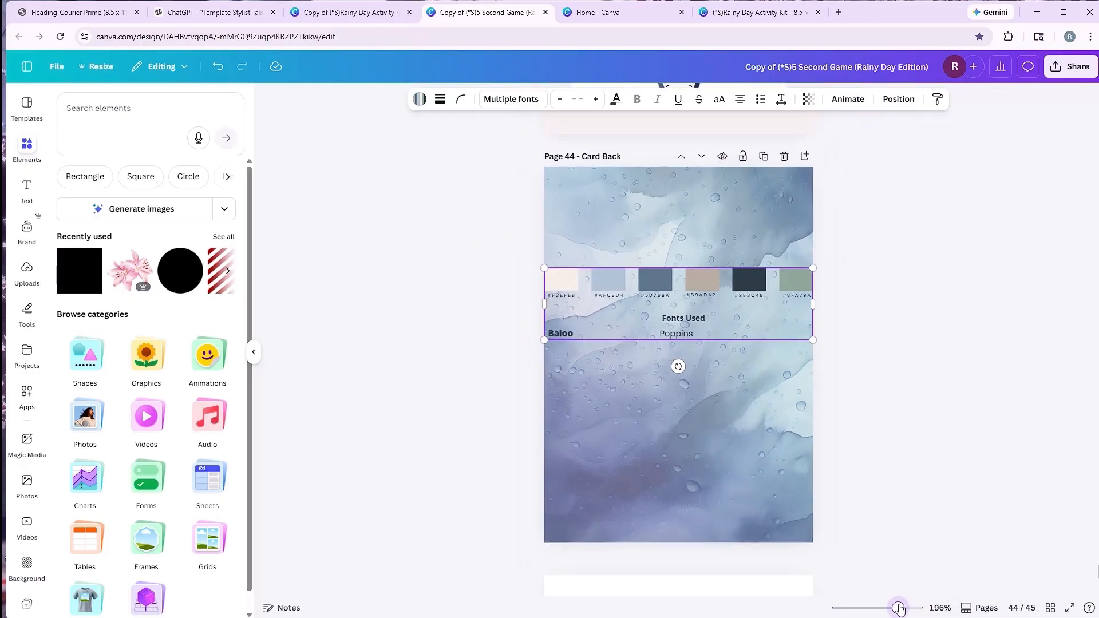
# - Copy the stopwatch from page 43, then duplicate the Card Back page and clear the palette and fonts group from the duplicate
pyautogui.scroll(1, 847, 501)
pyautogui.scroll(2, 847, 501)
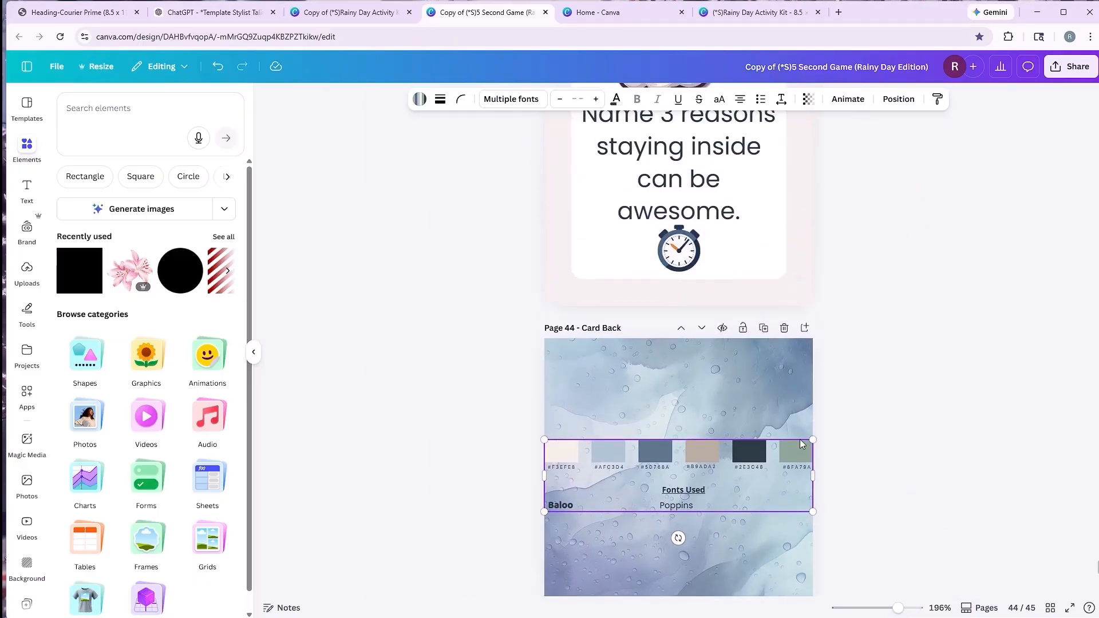
pyautogui.click(683, 263)
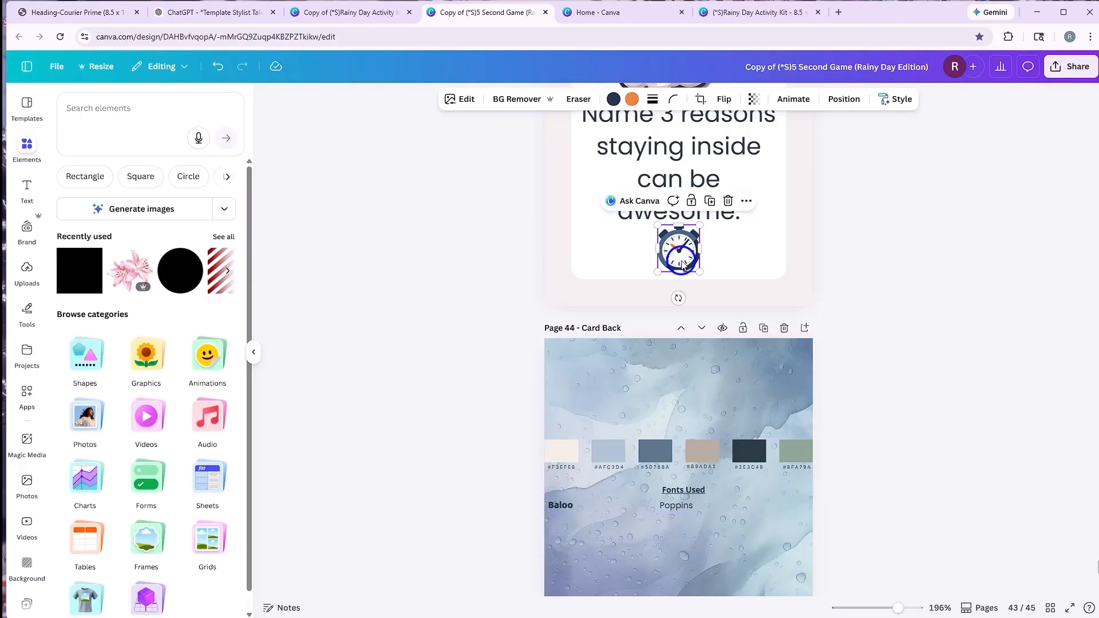
pyautogui.click(763, 329)
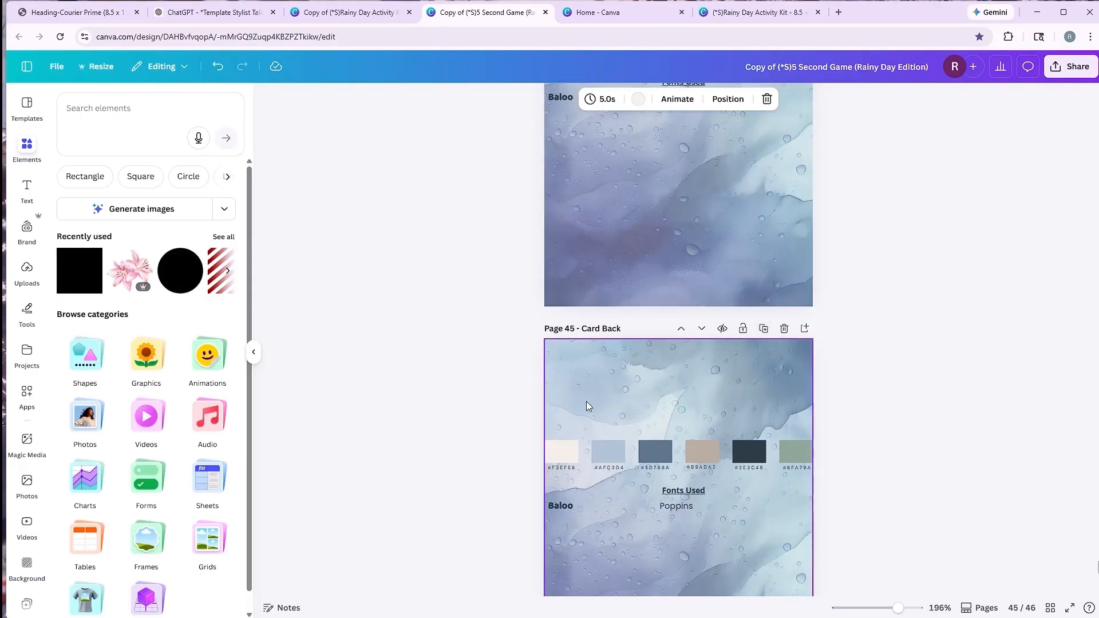
pyautogui.moveTo(517, 434); pyautogui.dragTo(802, 492)
pyautogui.press('Delete')
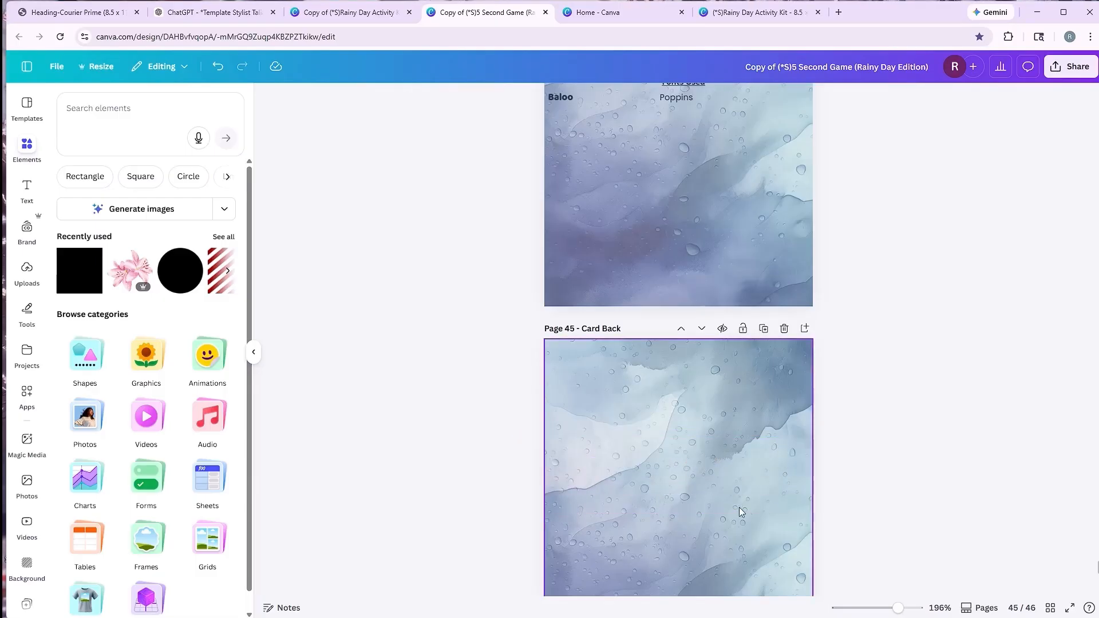
# - Paste the copied stopwatch onto the page 45 card back, enlarge it to about half the card's width and center it horizontally
pyautogui.click(736, 507)
pyautogui.scroll(-2, 734, 506)
pyautogui.hotkey('ctrl', 'v')
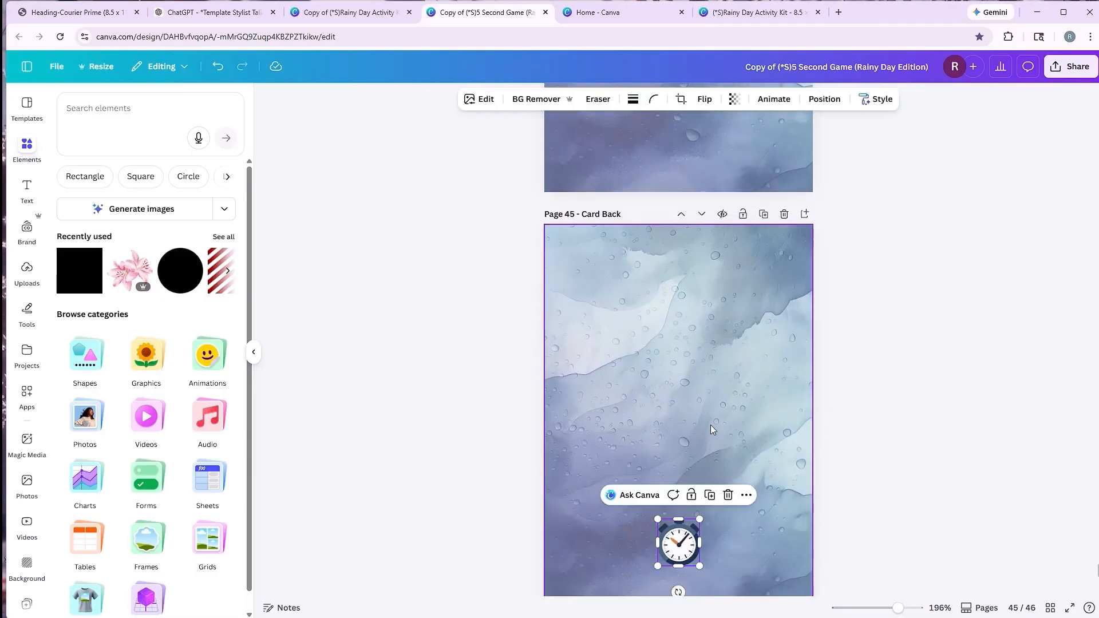
pyautogui.moveTo(677, 536); pyautogui.dragTo(606, 324)
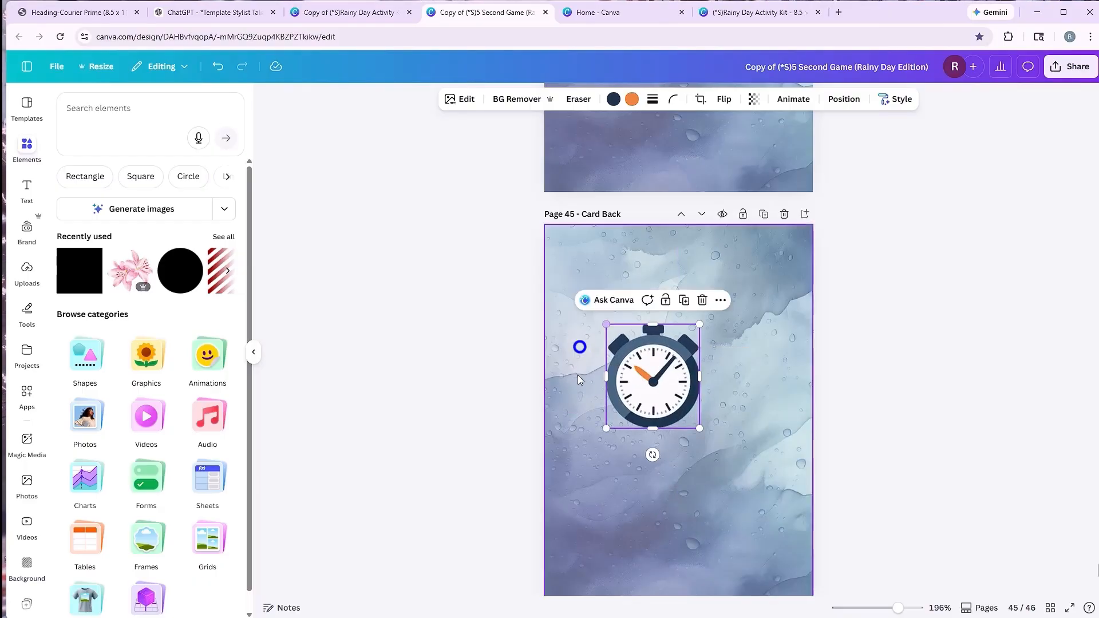
pyautogui.moveTo(699, 426)
pyautogui.mouseDown()
pyautogui.moveTo(747, 467)
pyautogui.moveTo(698, 415)
pyautogui.mouseUp()
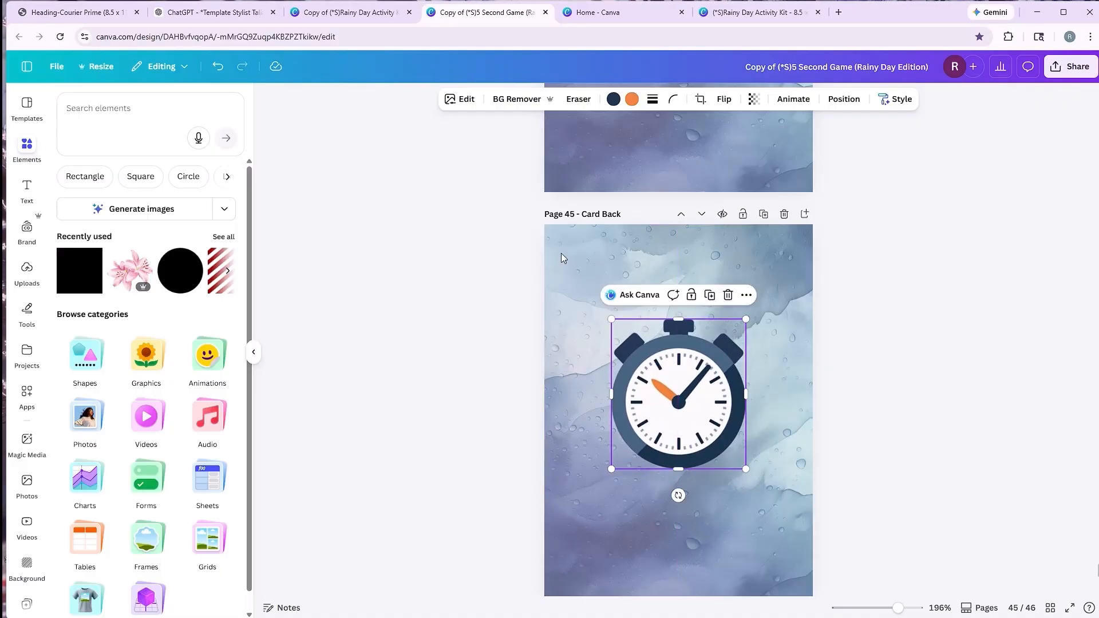
# - Apply a Drop shadow to the stopwatch on page 45 and move it down to the card's vertical center
pyautogui.click(458, 101)
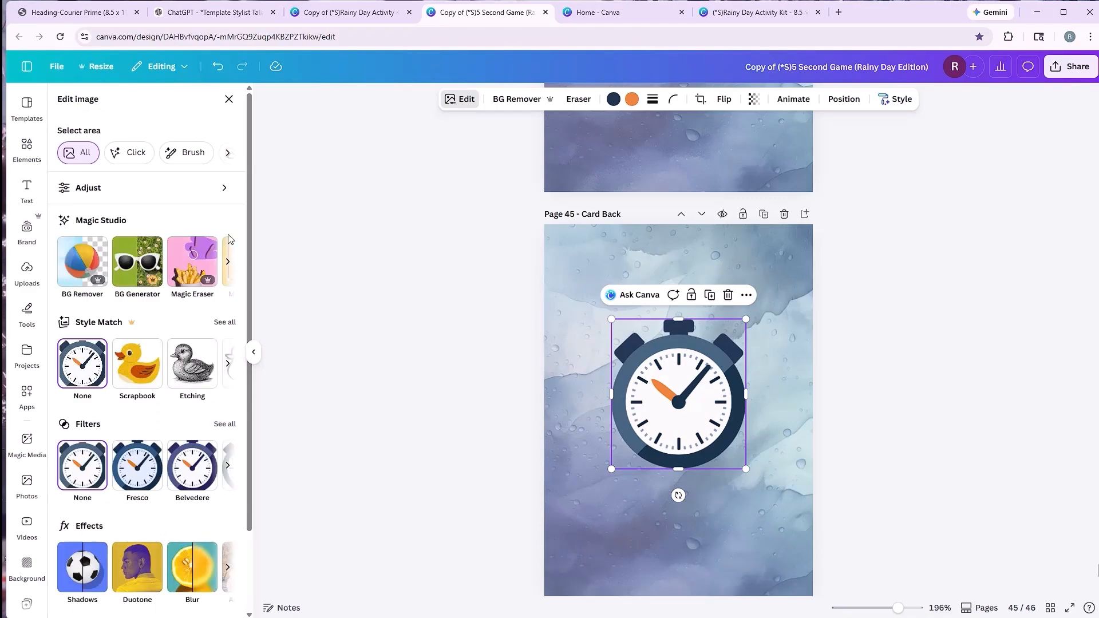
pyautogui.click(87, 574)
pyautogui.click(150, 223)
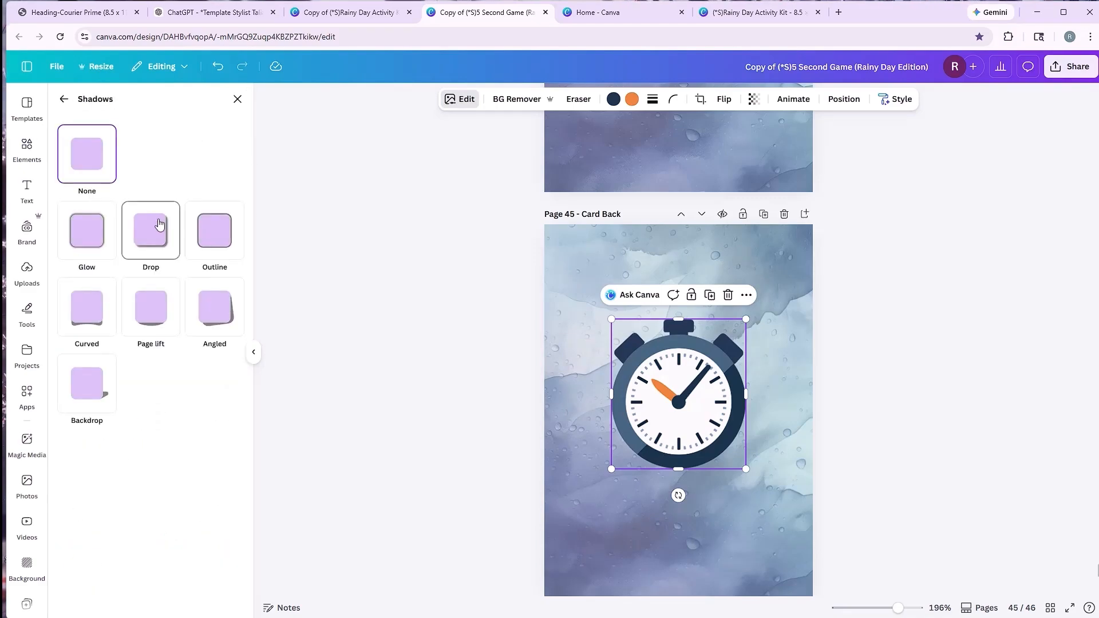
pyautogui.click(531, 282)
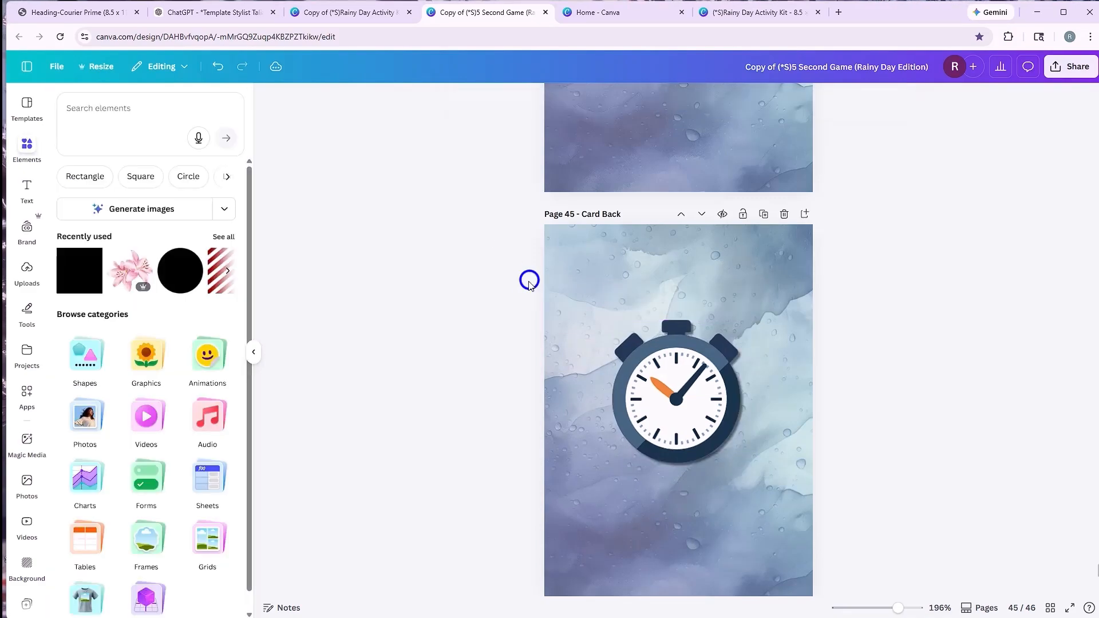
pyautogui.moveTo(696, 380); pyautogui.dragTo(696, 393)
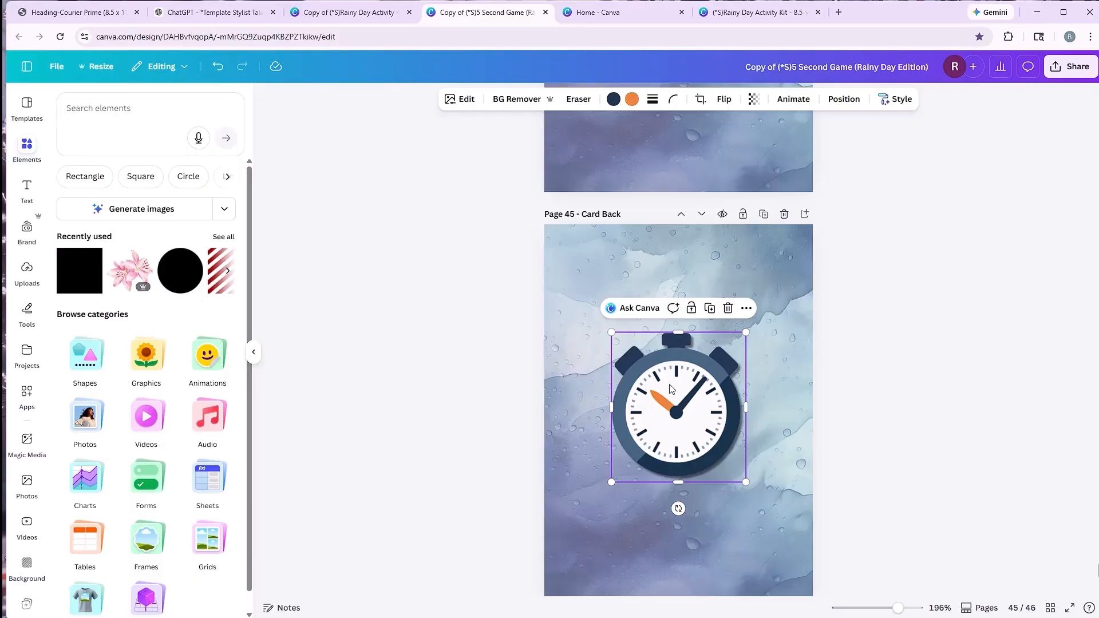
# - Delete the stopwatch from the page 45 card back
pyautogui.click(805, 324)
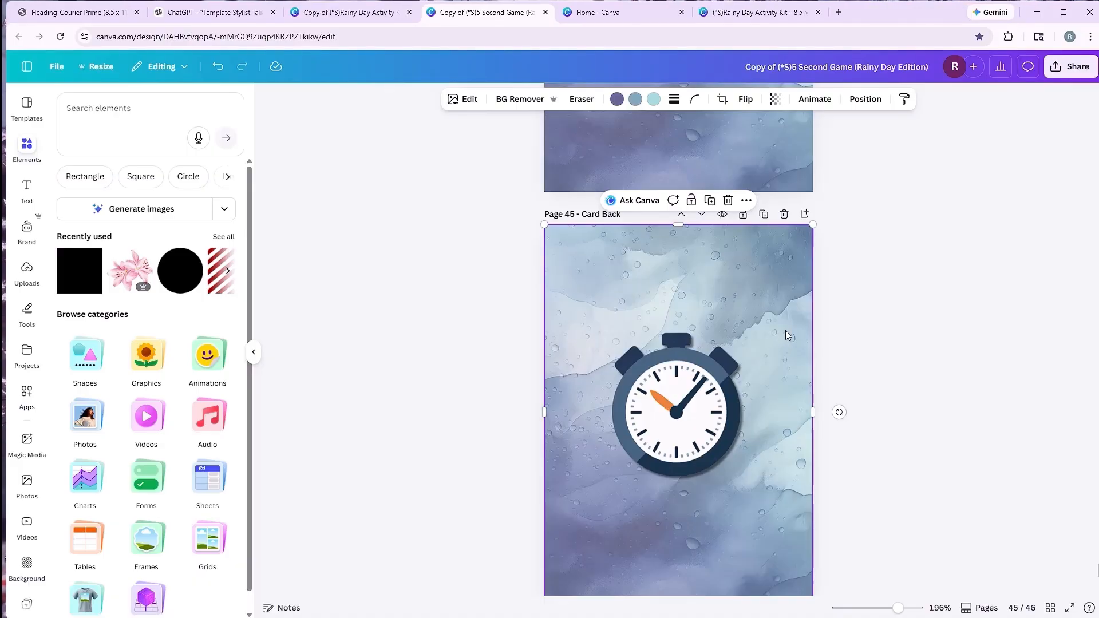
pyautogui.click(655, 422)
pyautogui.press('Delete')
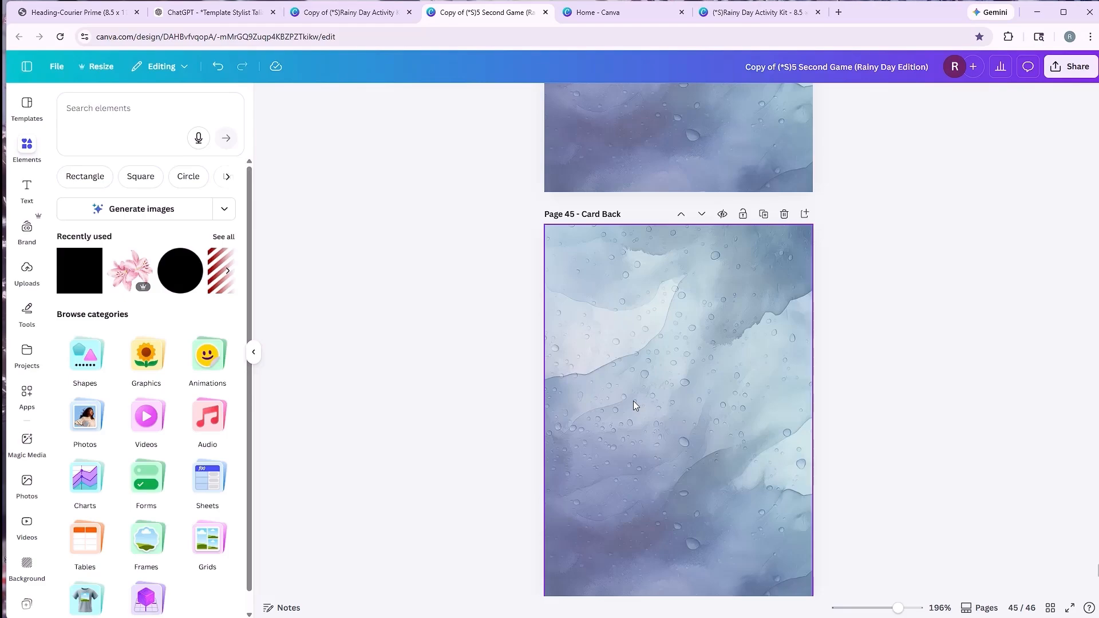
# - Shift the upper raindrop image on page 45 off the image beneath it and set its transparency to 100
pyautogui.moveTo(635, 399); pyautogui.dragTo(692, 395)
pyautogui.click(733, 348)
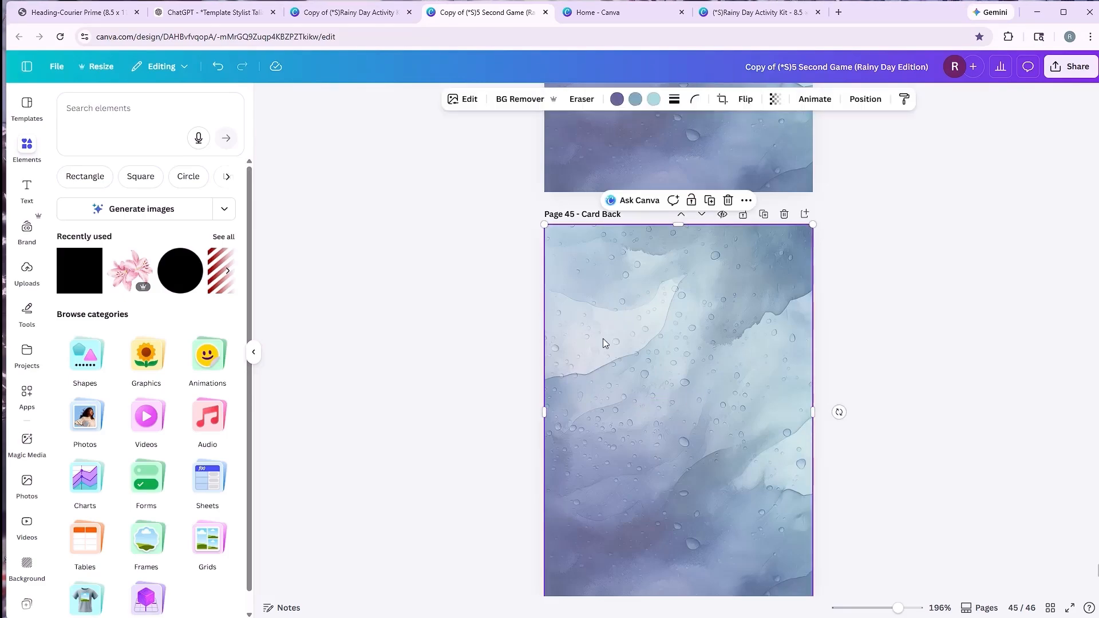
pyautogui.moveTo(629, 315); pyautogui.dragTo(657, 306)
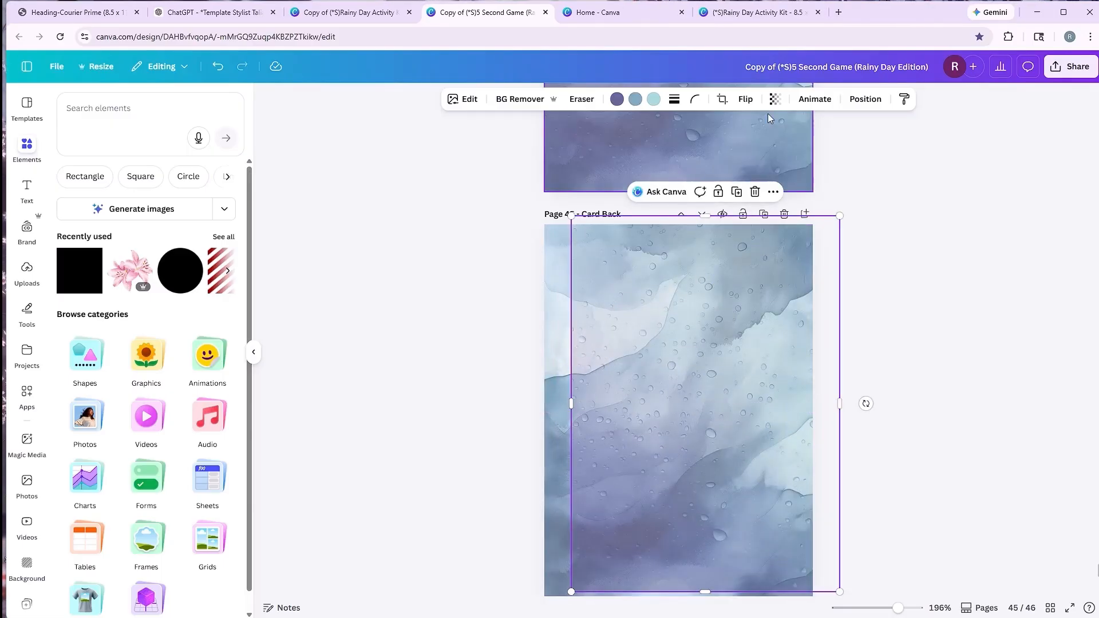
pyautogui.click(774, 99)
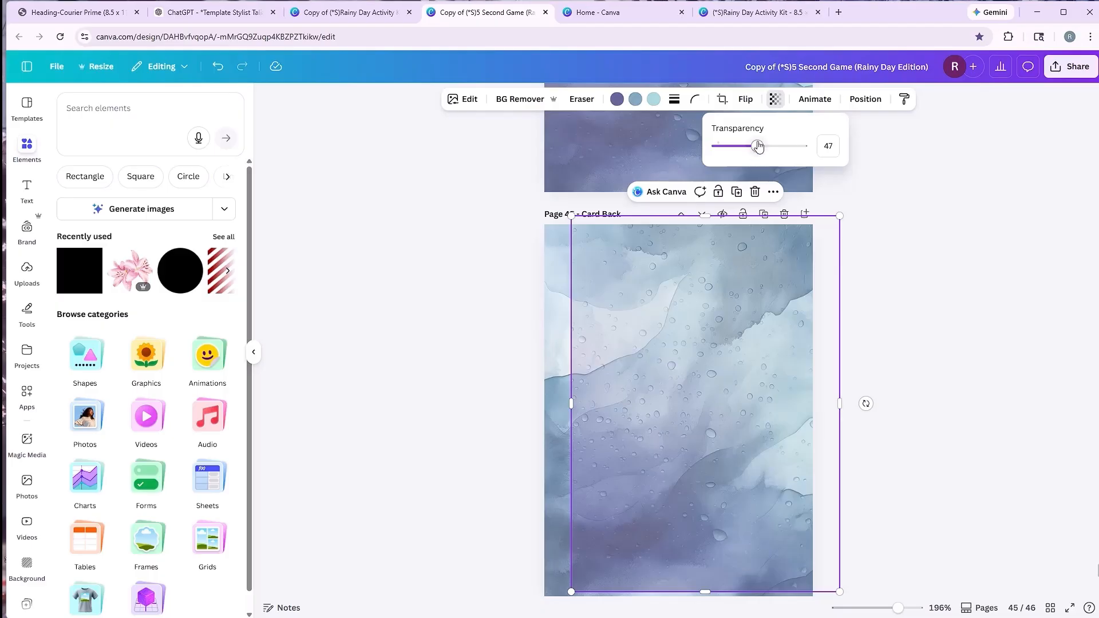
pyautogui.moveTo(756, 145); pyautogui.dragTo(852, 140)
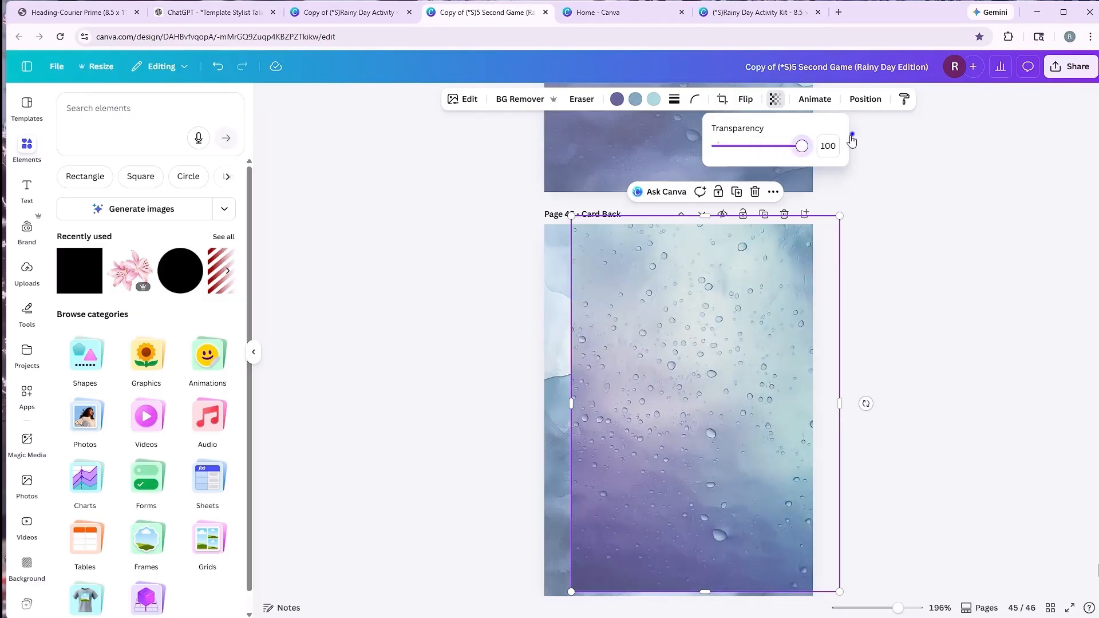
pyautogui.click(689, 373)
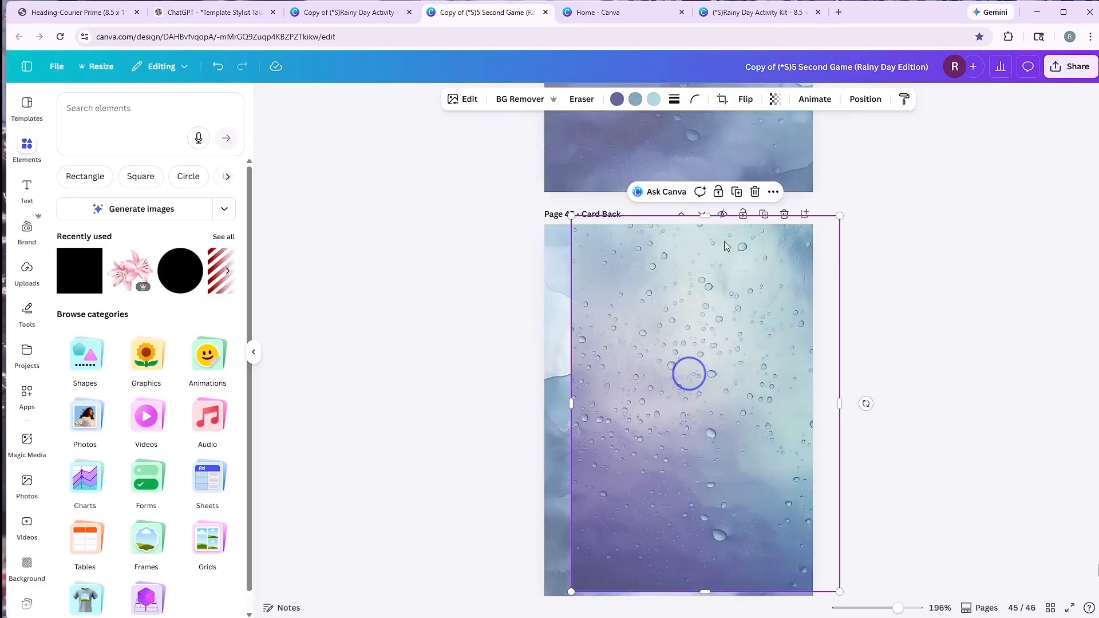
# - Add a blank page after page 45, paste a copy of the raindrop image onto it and position it over the card
pyautogui.click(804, 214)
pyautogui.scroll(3, 726, 319)
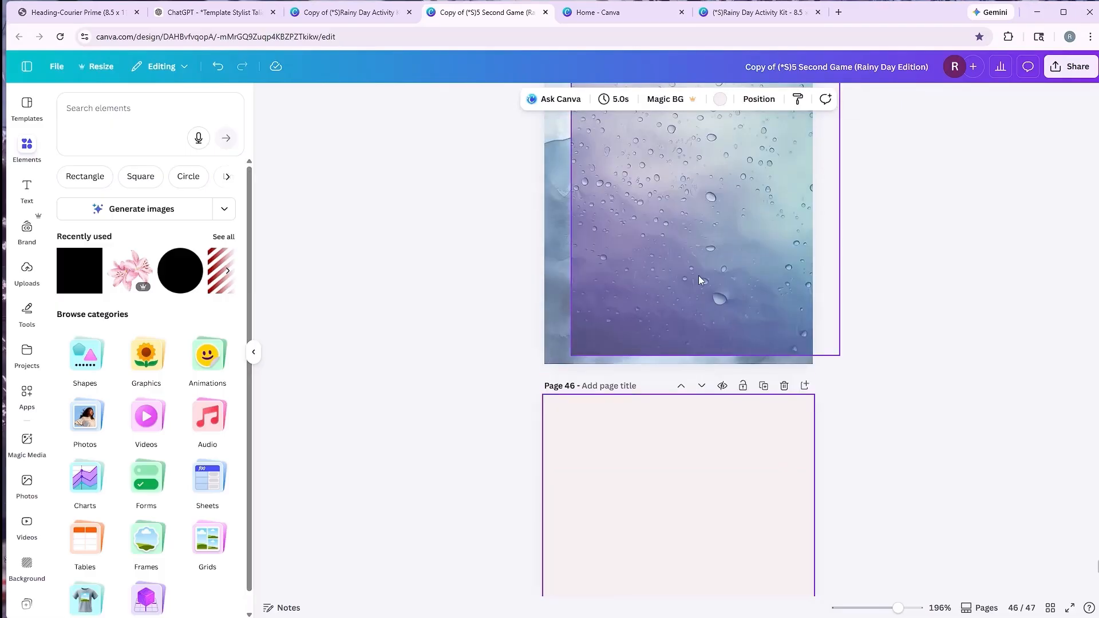
pyautogui.click(688, 251)
pyautogui.scroll(-3, 688, 252)
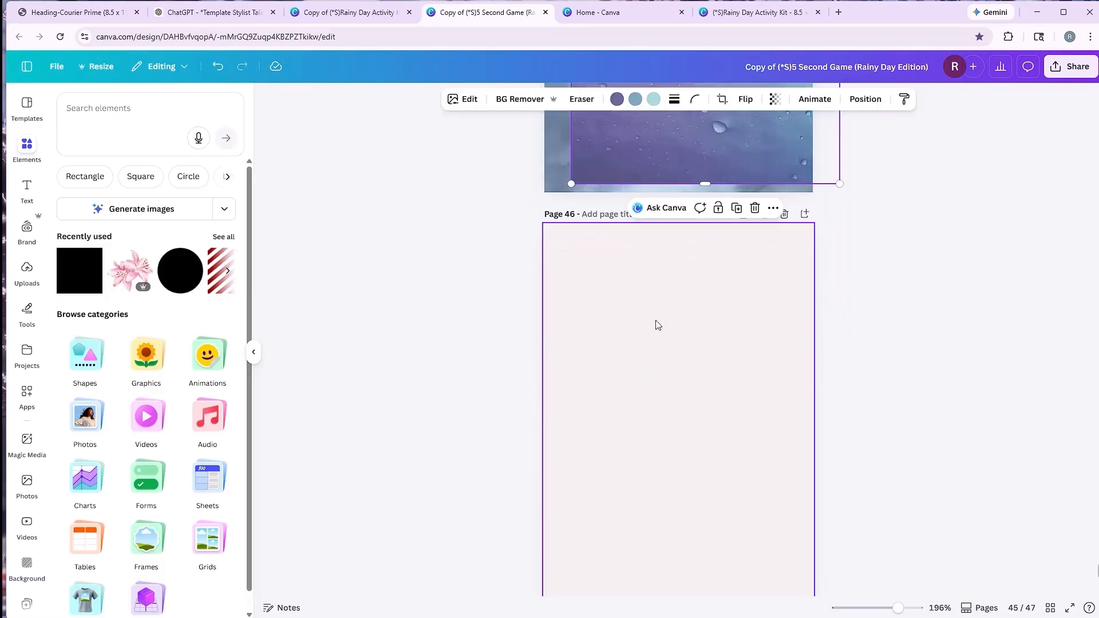
pyautogui.hotkey('ctrl', 'v')
pyautogui.moveTo(664, 358); pyautogui.dragTo(635, 368)
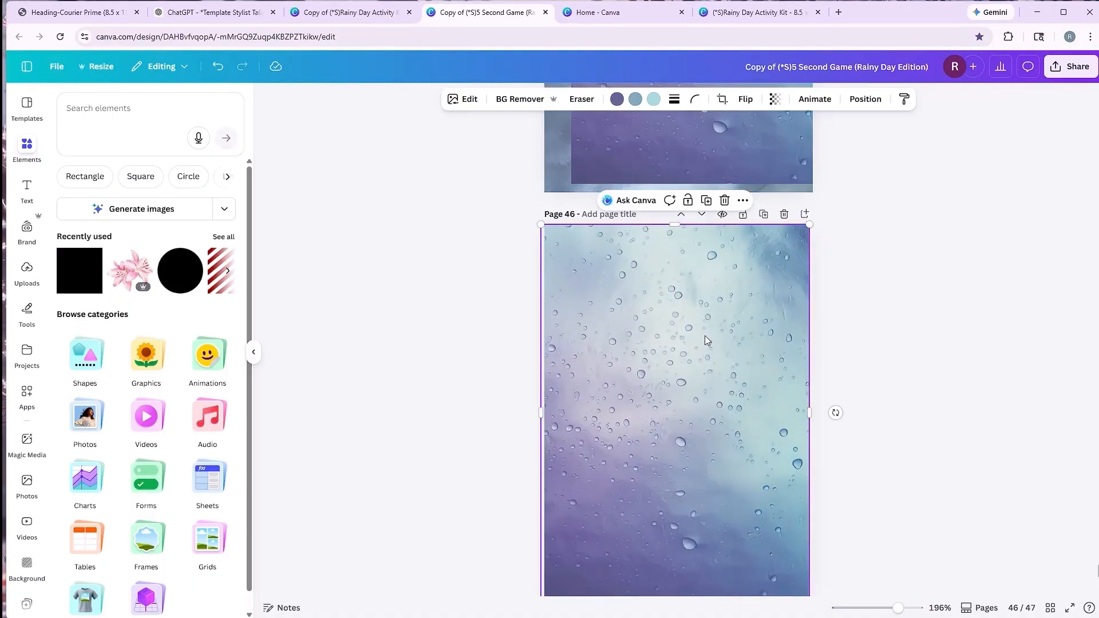
pyautogui.scroll(2, 705, 336)
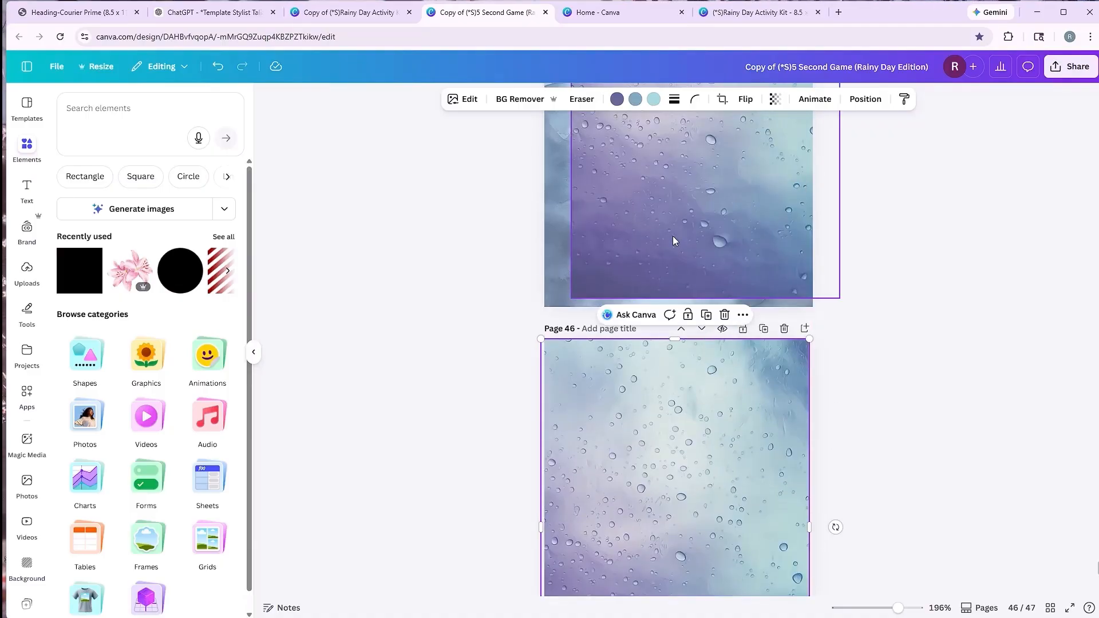
pyautogui.scroll(3, 673, 239)
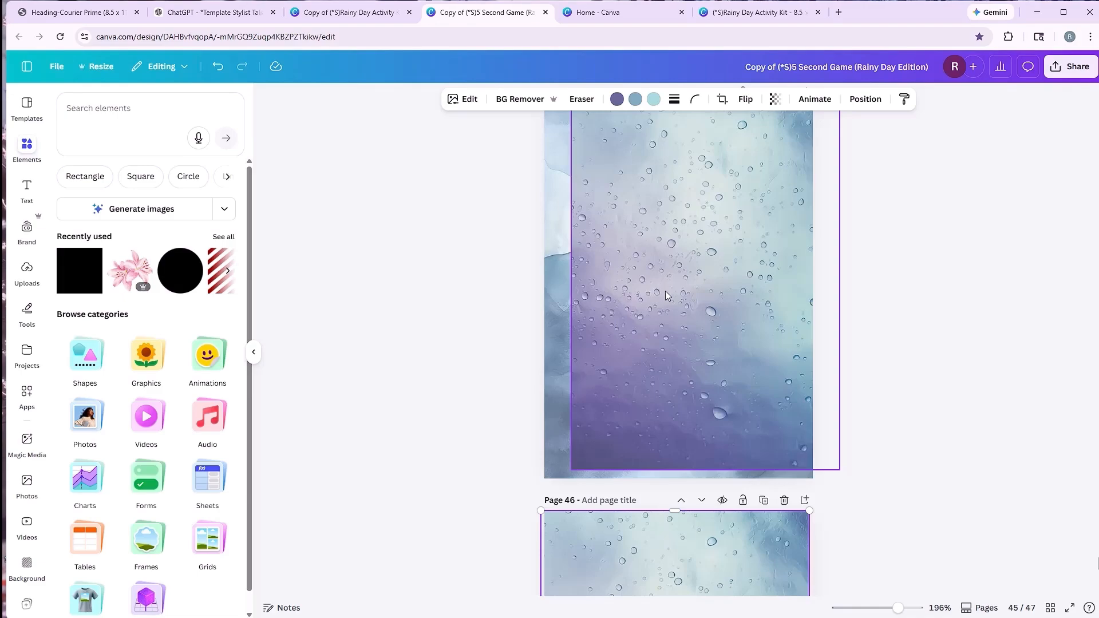
# - Spread the page 45 layers apart by moving the raindrop image, the blue watercolor image and the translucent rectangle off one another
pyautogui.click(916, 239)
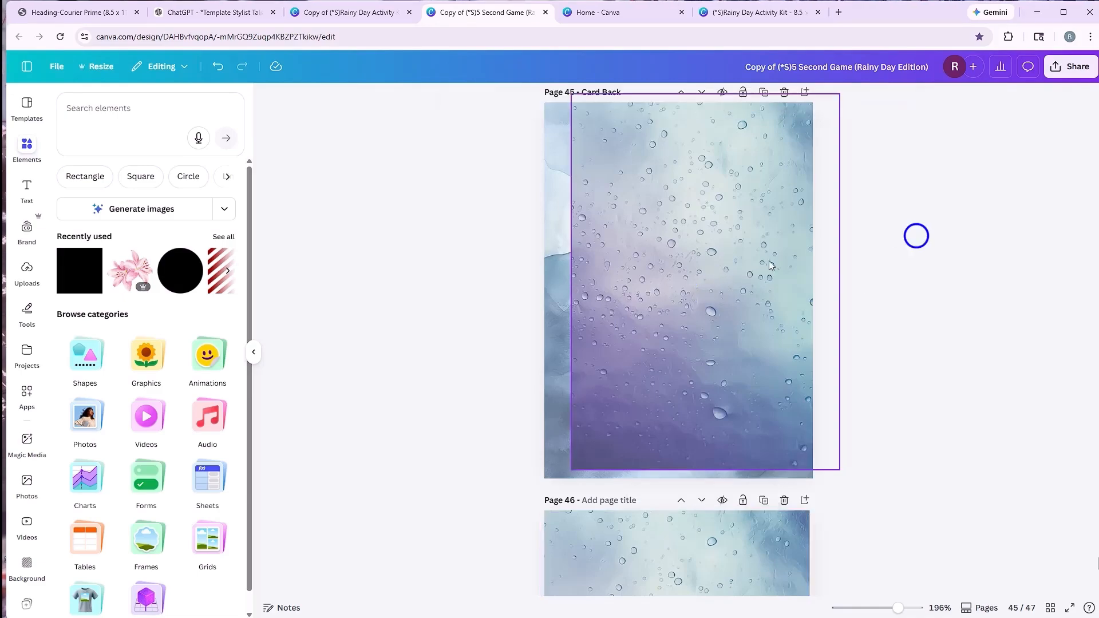
pyautogui.moveTo(708, 292); pyautogui.dragTo(831, 293)
pyautogui.click(580, 319)
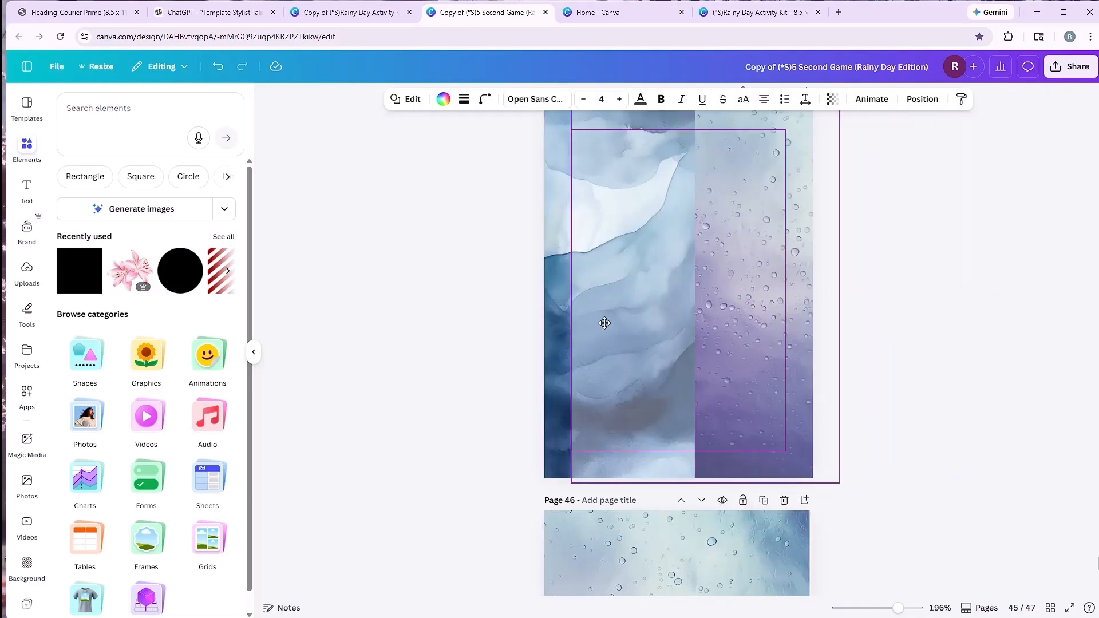
pyautogui.click(580, 306)
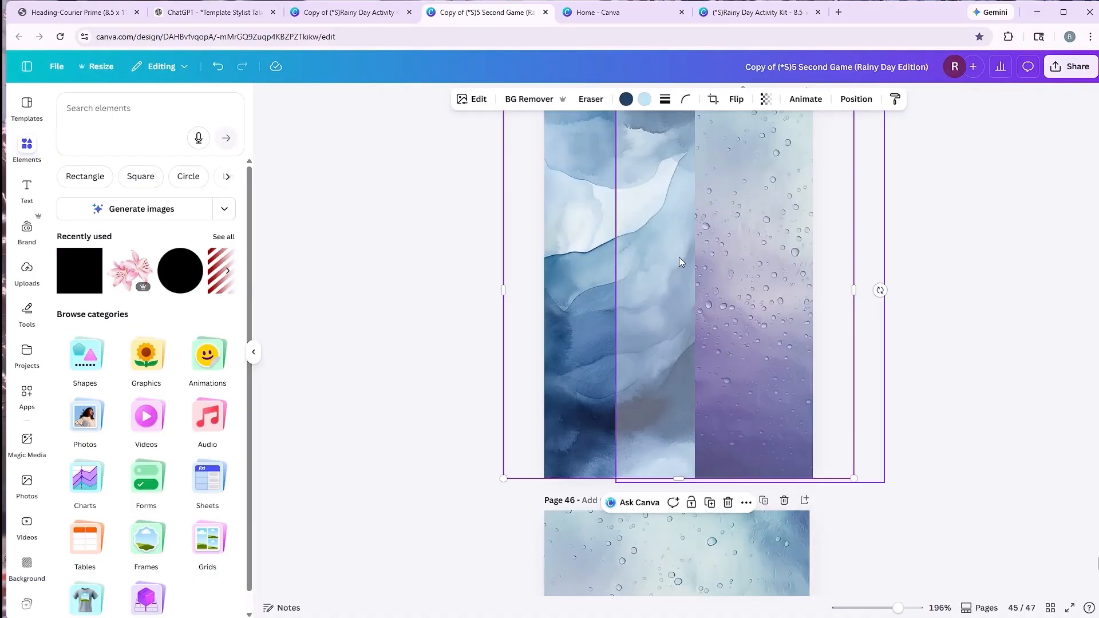
pyautogui.moveTo(680, 263); pyautogui.dragTo(626, 262)
pyautogui.click(643, 306)
pyautogui.moveTo(643, 305); pyautogui.dragTo(621, 506)
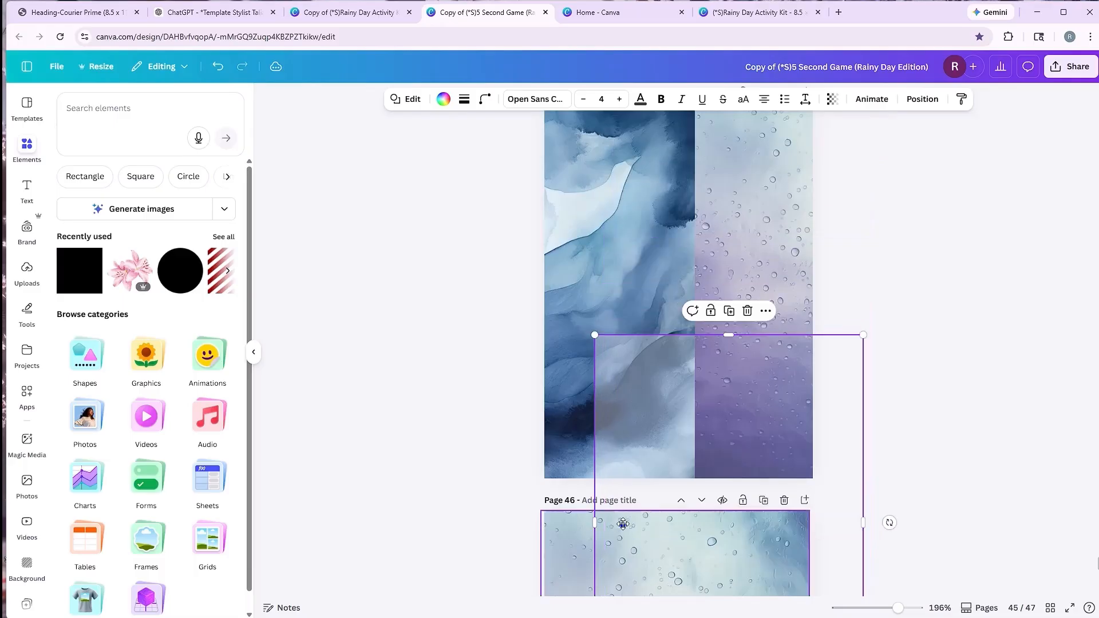
# - Shift the raindrop image on page 45 further aside and align the blue watercolor image with the card's top, bottom and right edges
pyautogui.click(685, 190)
pyautogui.moveTo(686, 189); pyautogui.dragTo(768, 204)
pyautogui.click(588, 224)
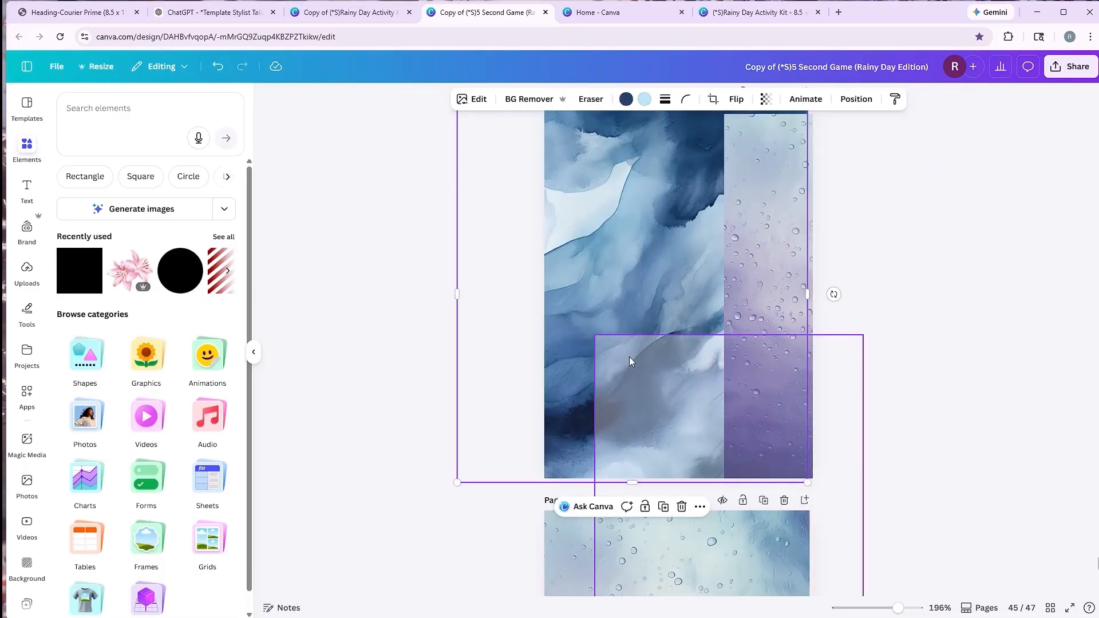
pyautogui.moveTo(595, 261); pyautogui.dragTo(598, 253)
pyautogui.scroll(1, 597, 253)
pyautogui.click(600, 258)
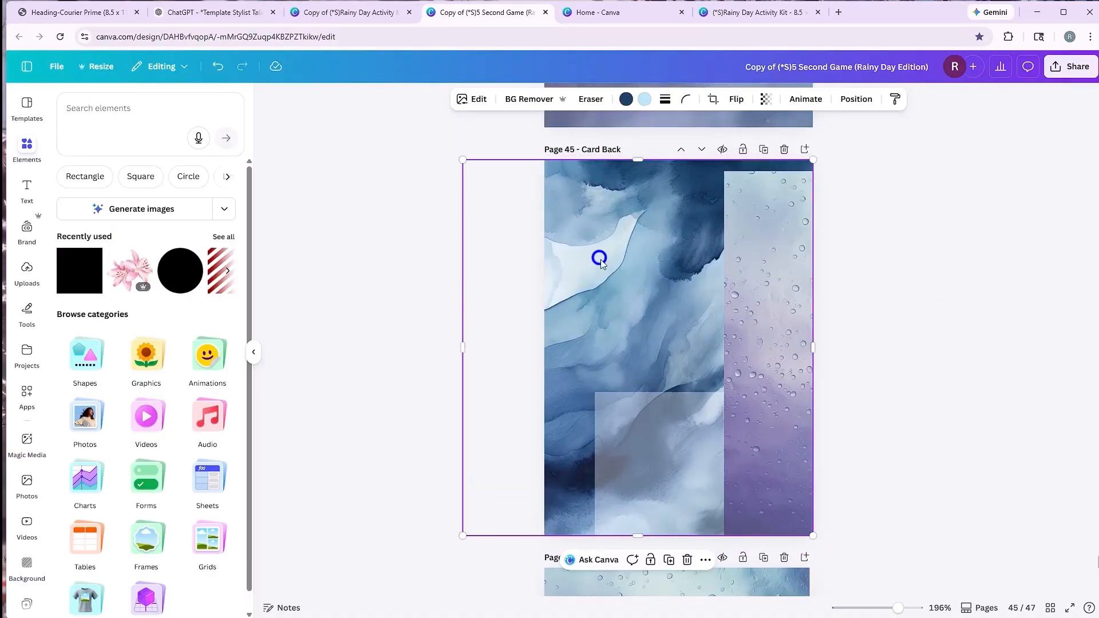
# - Increase the translucent rectangle's opacity slightly and align it to cover the whole page 45 card
pyautogui.moveTo(637, 435); pyautogui.dragTo(599, 213)
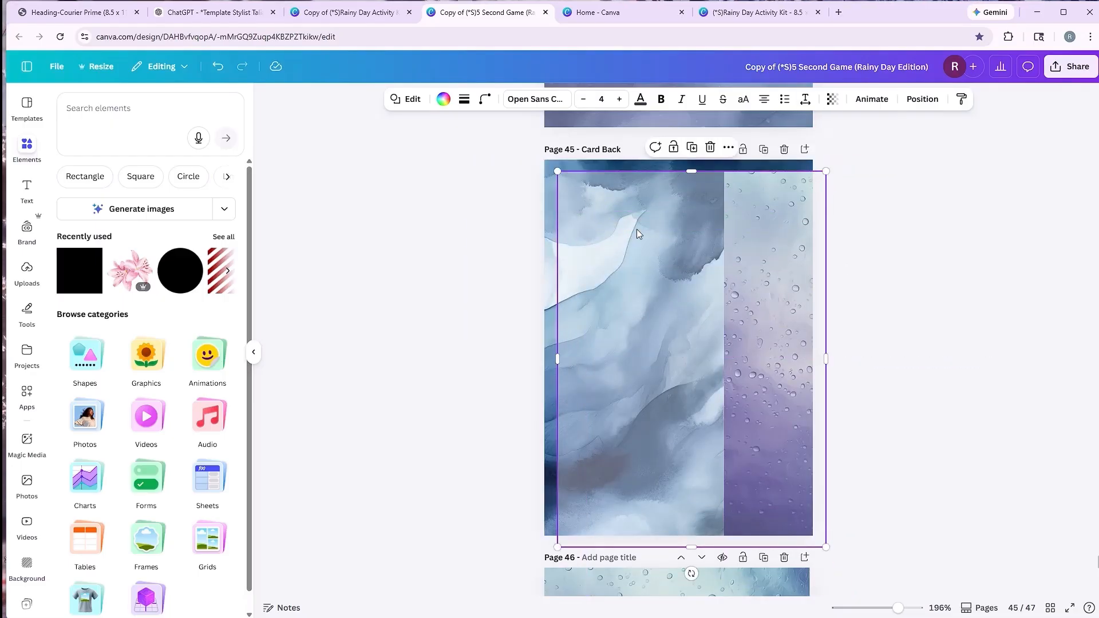
pyautogui.click(832, 99)
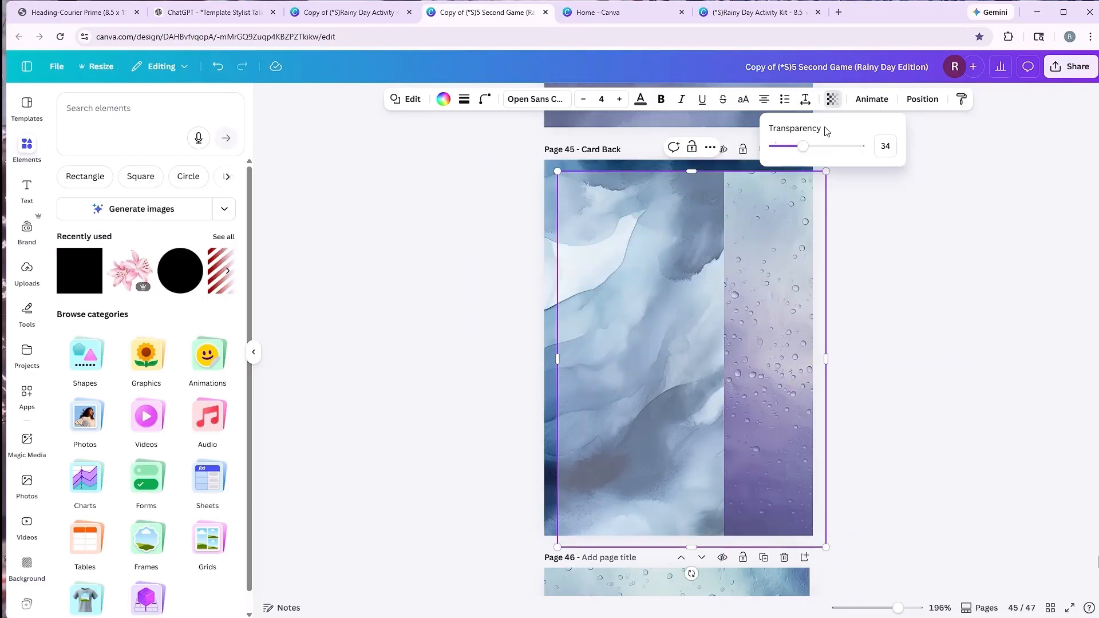
pyautogui.moveTo(803, 146)
pyautogui.mouseDown()
pyautogui.moveTo(856, 145)
pyautogui.moveTo(808, 148)
pyautogui.mouseUp()
pyautogui.moveTo(650, 267); pyautogui.dragTo(635, 263)
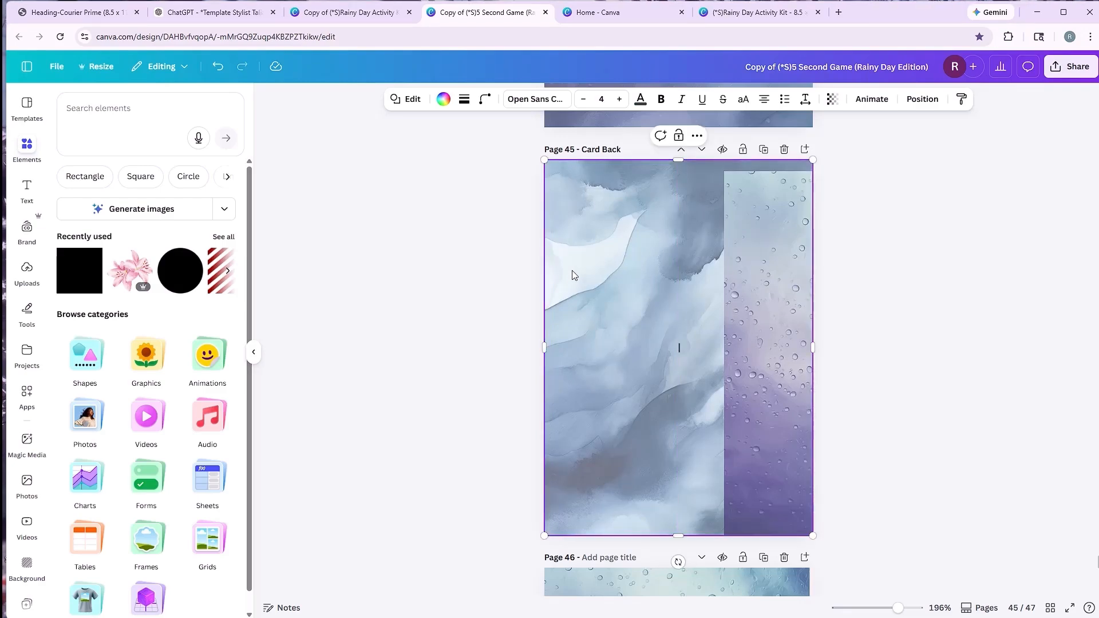
# - Align the raindrop image over the whole page 45 card and lower its opacity so the watercolor layer shows through
pyautogui.moveTo(754, 251); pyautogui.dragTo(586, 242)
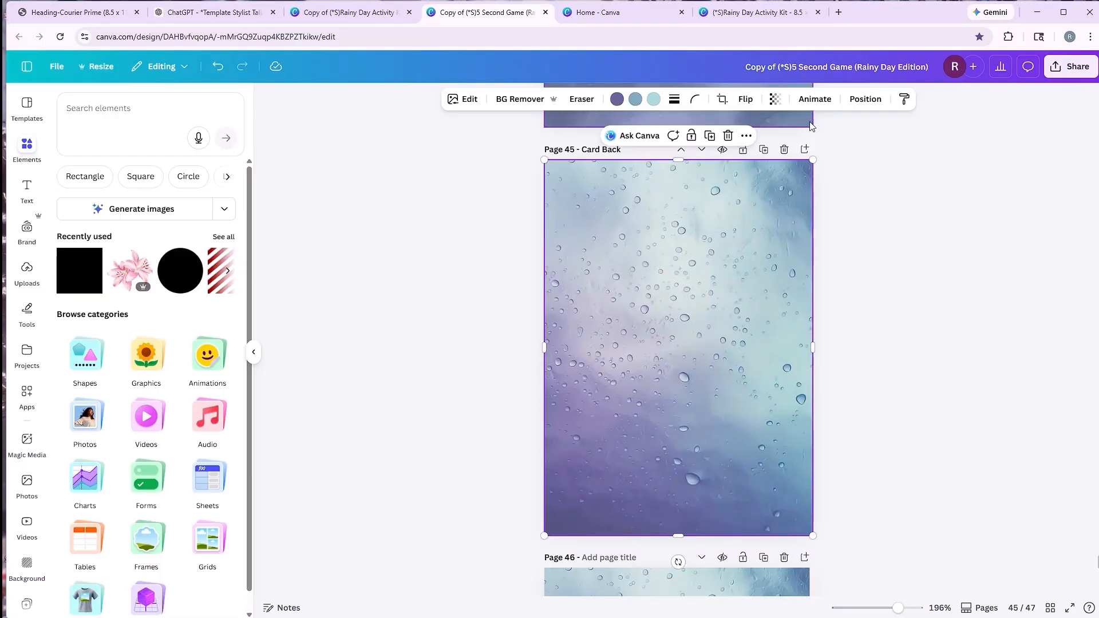
pyautogui.click(775, 99)
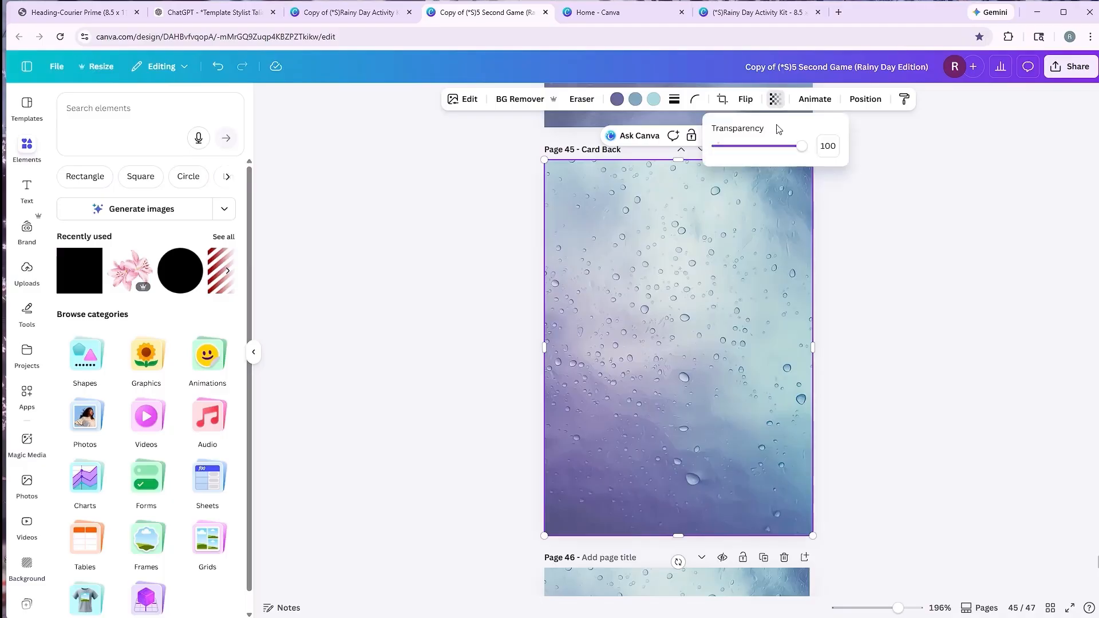
pyautogui.moveTo(802, 147); pyautogui.dragTo(758, 150)
pyautogui.click(882, 228)
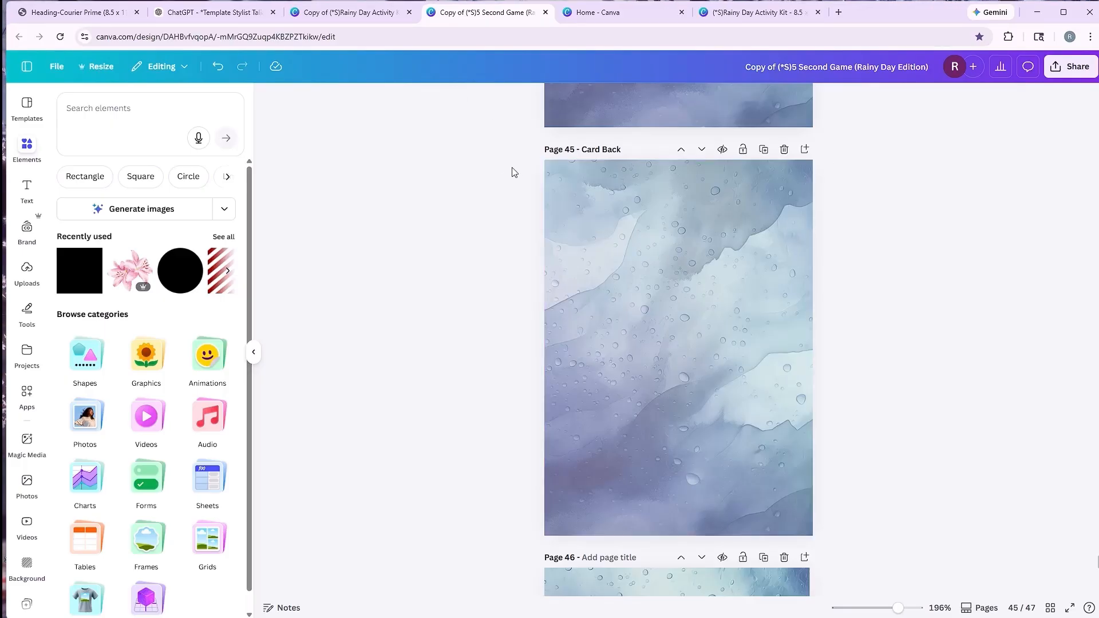
# - Narrow the "Name 3 places you'd rather be on a sunny day." text box on page 42 and center it between the cloud and stopwatch
pyautogui.scroll(5, 515, 173)
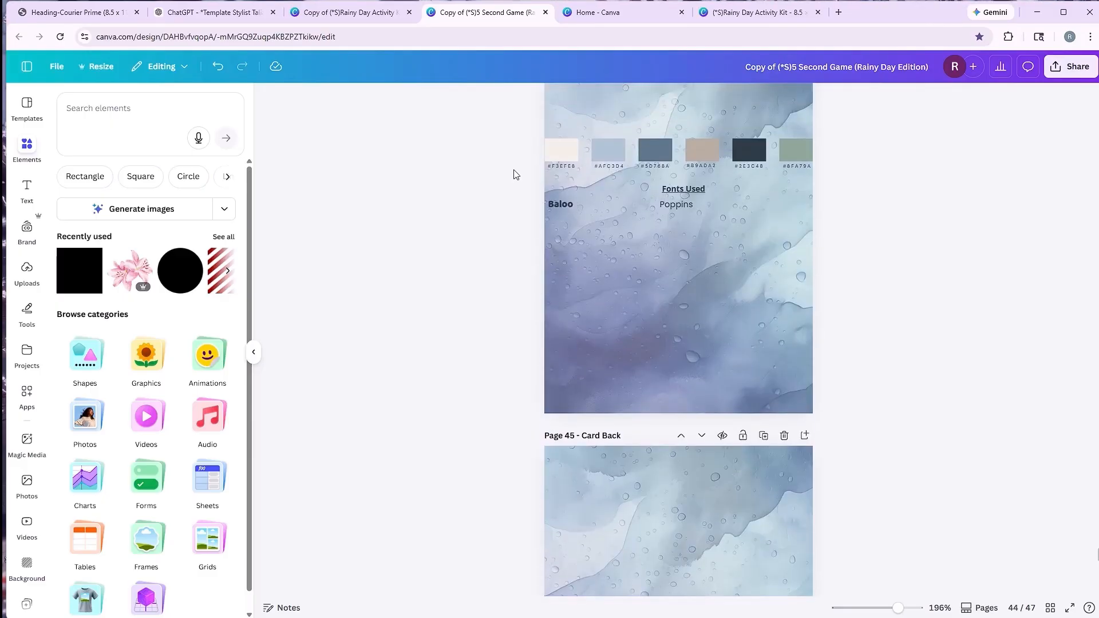
pyautogui.scroll(1, 515, 174)
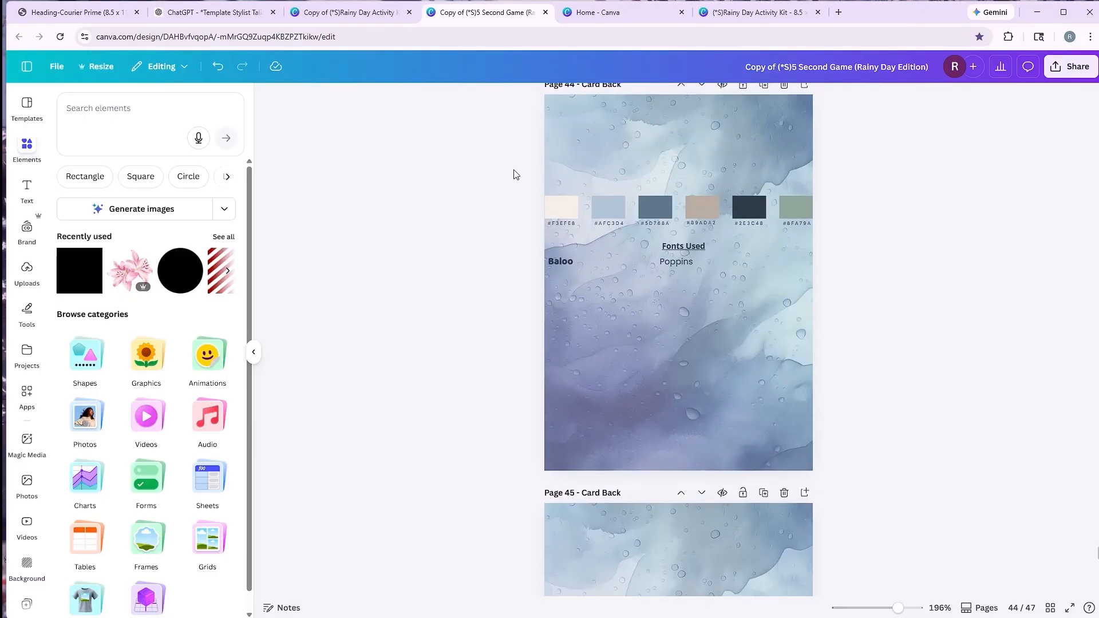
pyautogui.scroll(4, 514, 174)
pyautogui.scroll(3, 515, 174)
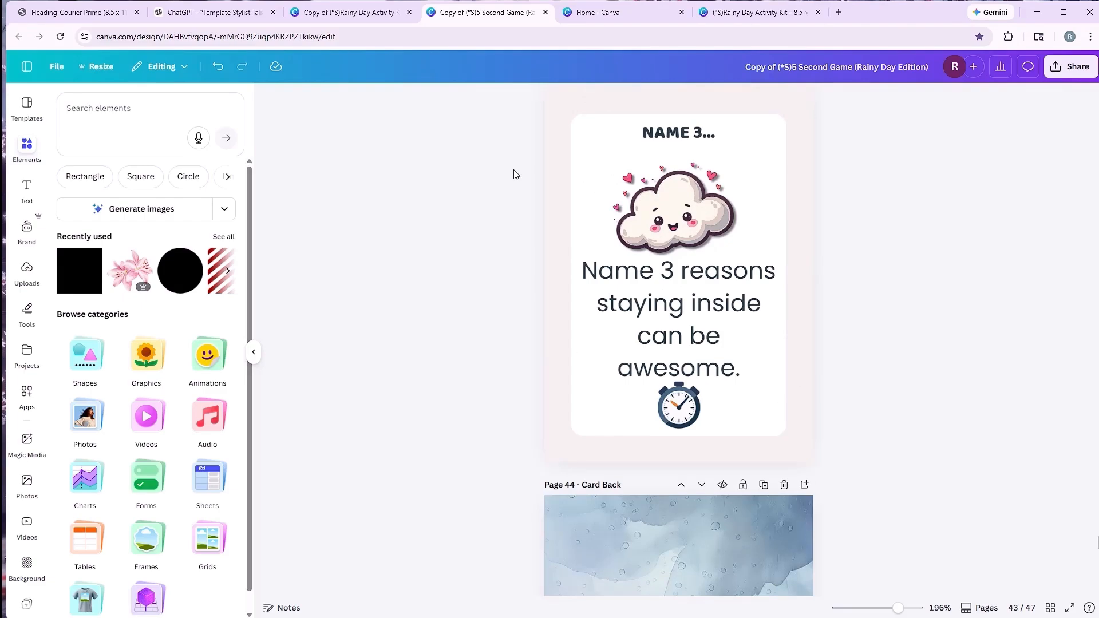
pyautogui.scroll(3, 488, 201)
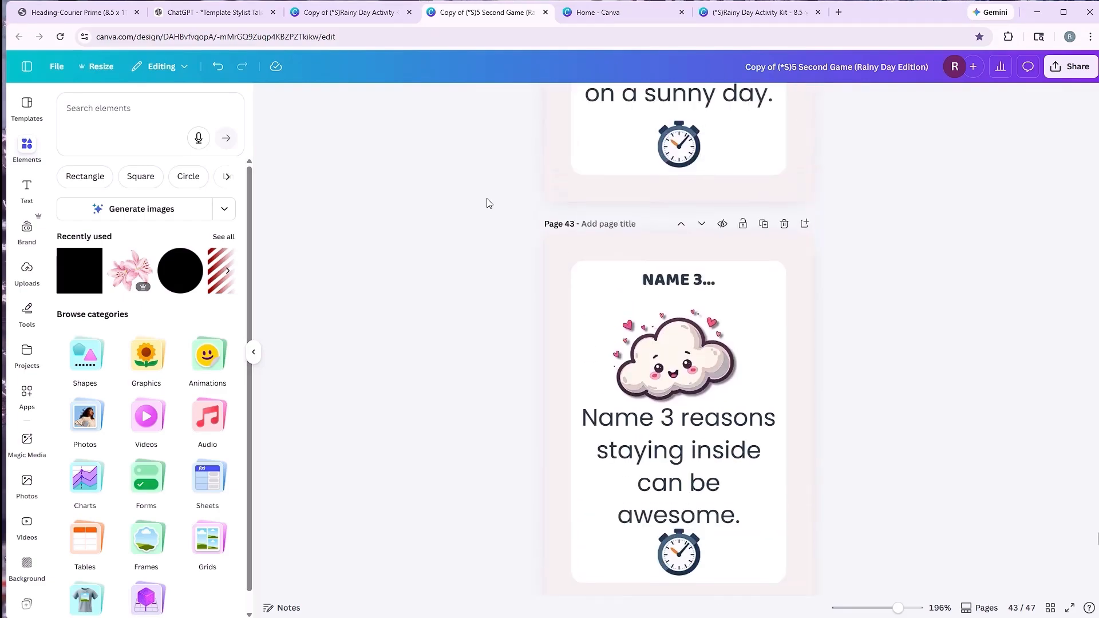
pyautogui.scroll(3, 487, 201)
pyautogui.click(598, 241)
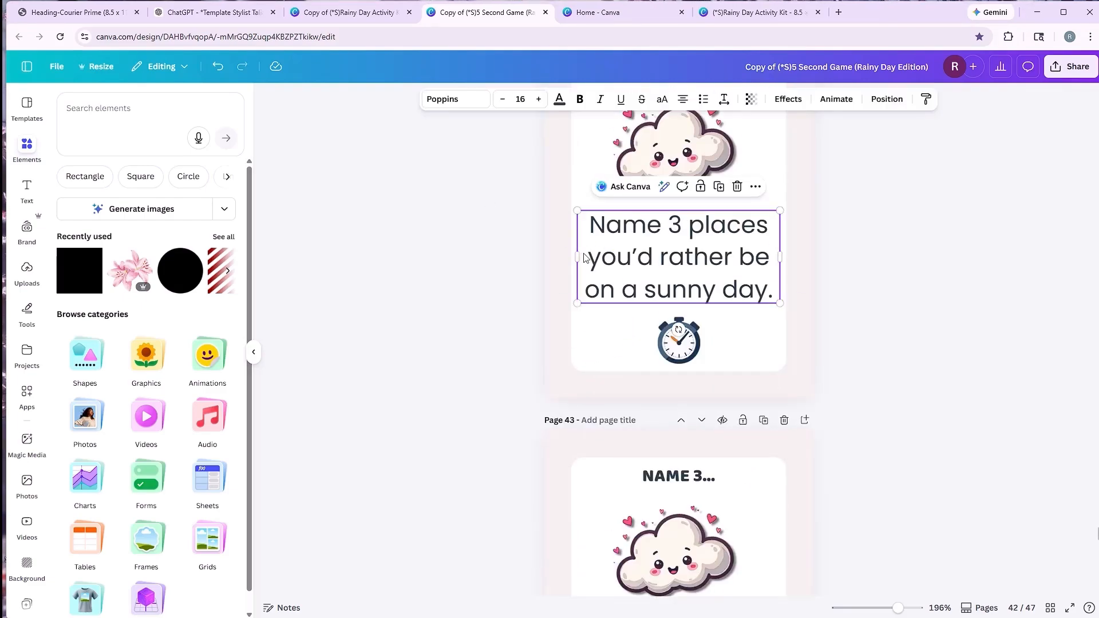
pyautogui.moveTo(577, 257); pyautogui.dragTo(594, 257)
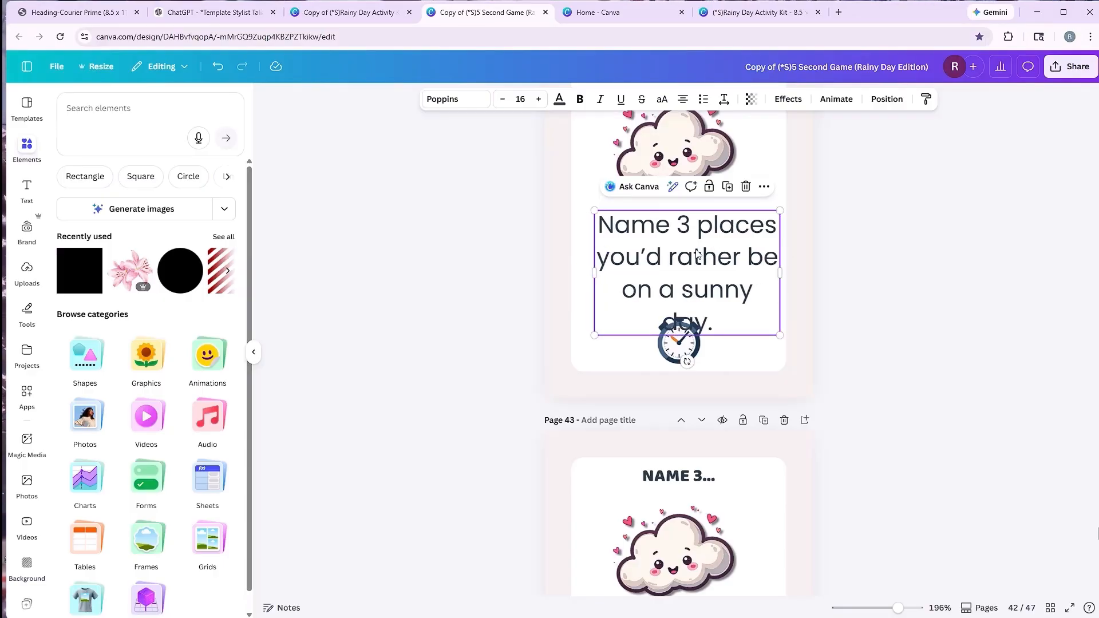
pyautogui.moveTo(697, 253); pyautogui.dragTo(687, 231)
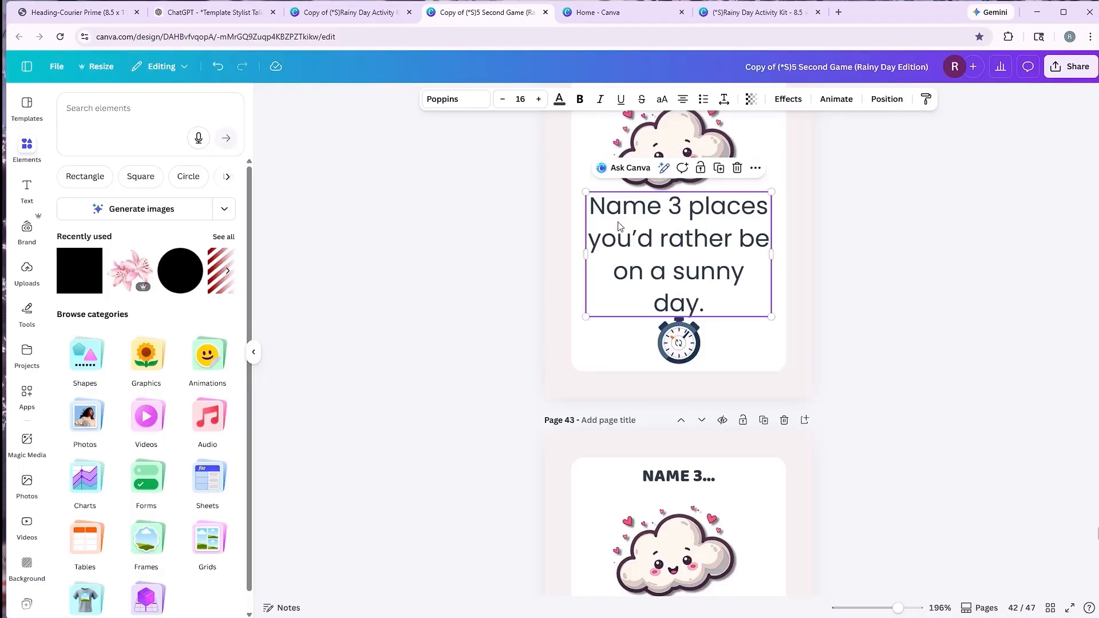
pyautogui.scroll(-2, 570, 256)
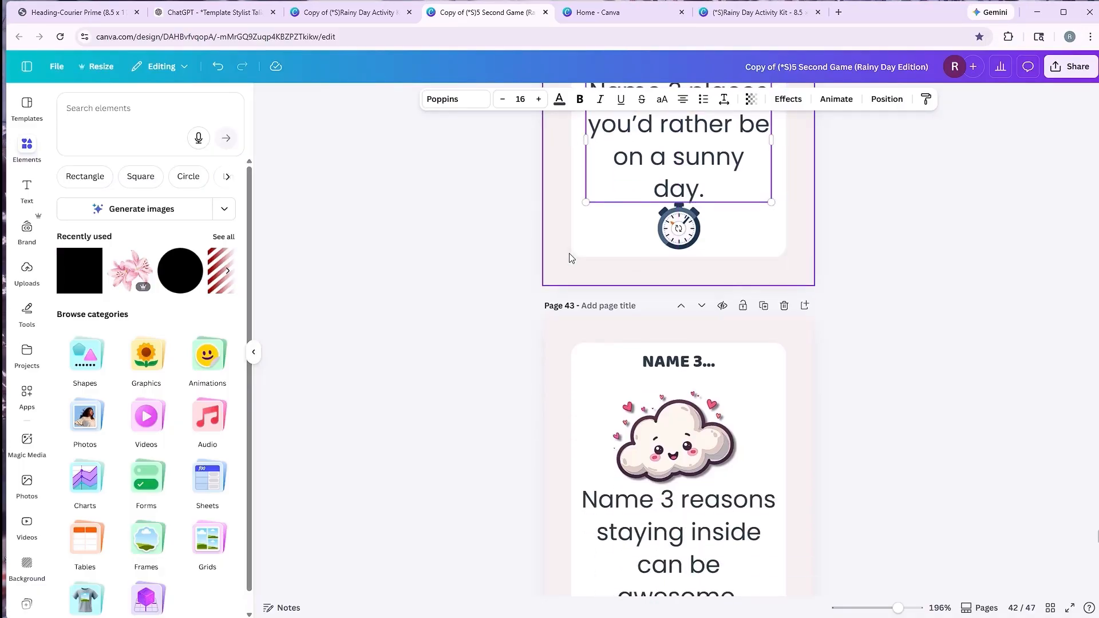